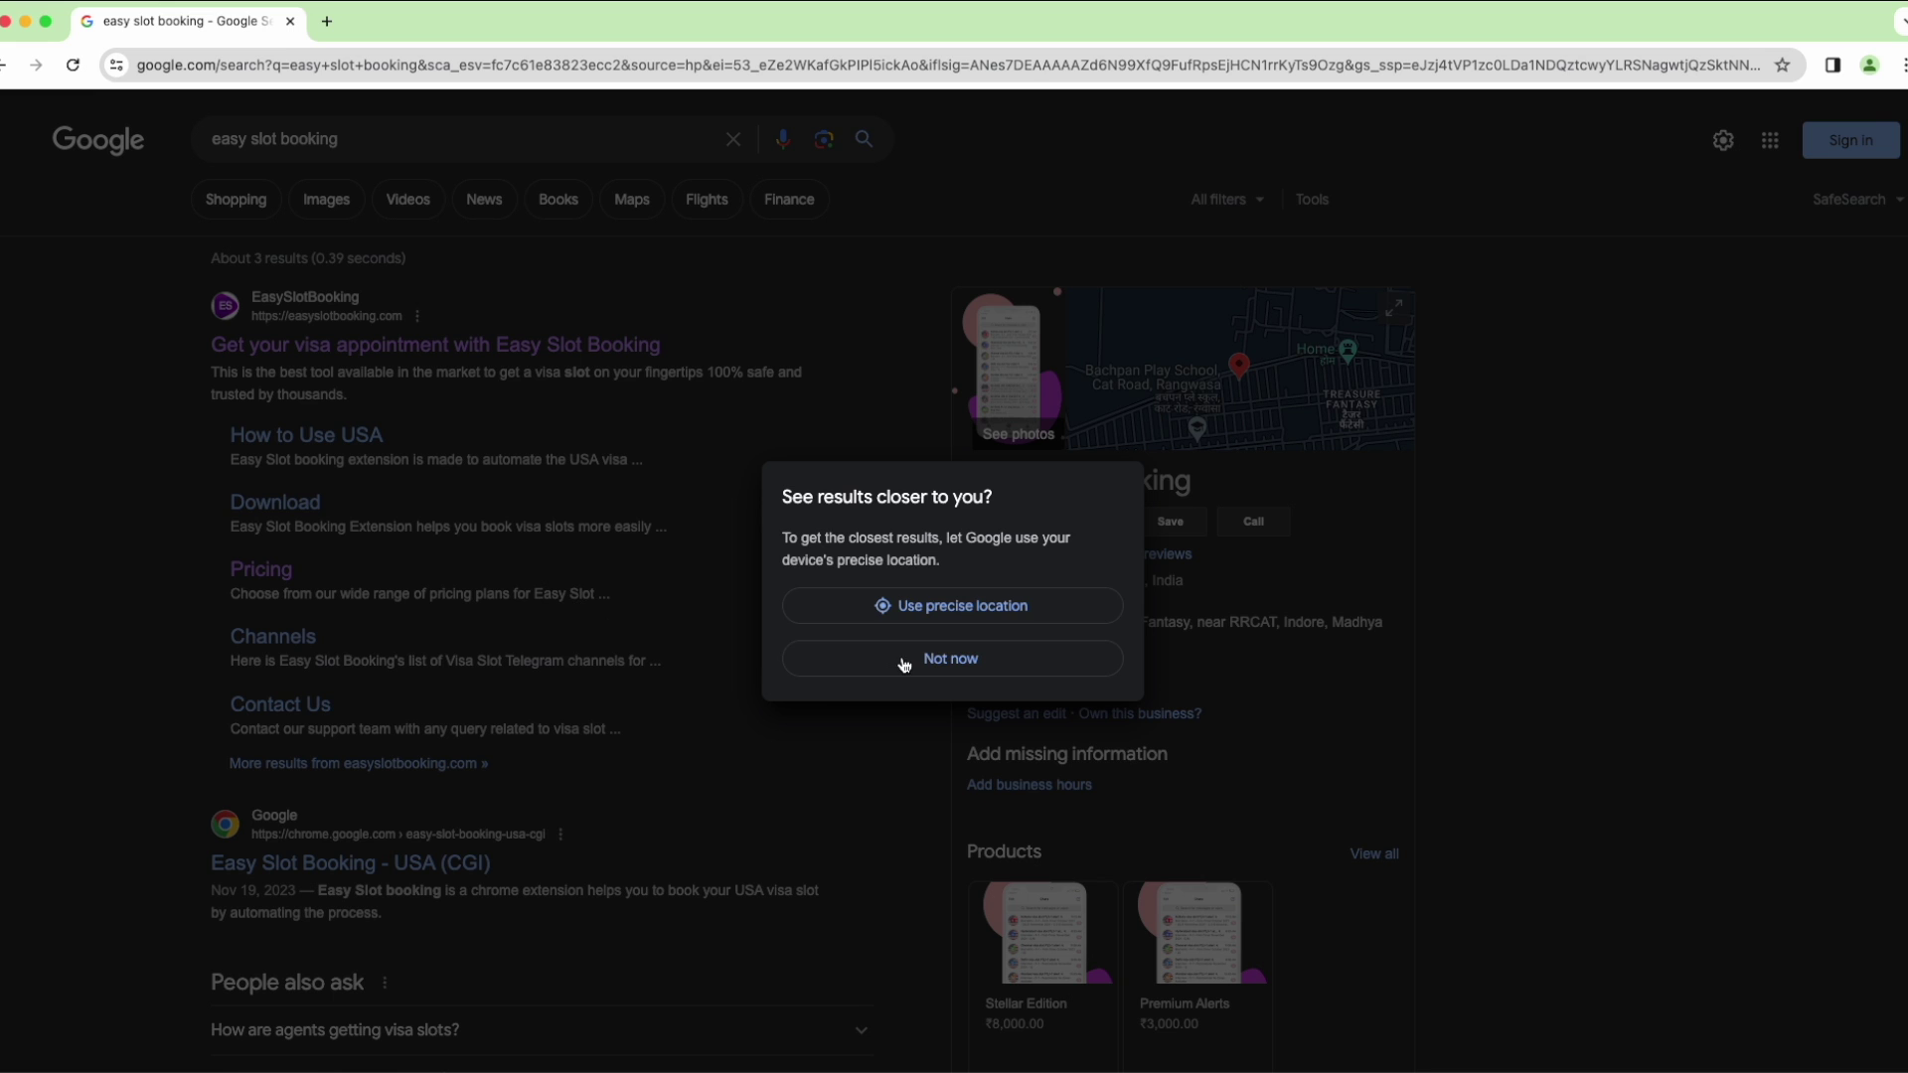
Dismiss the location prompt and open the Easy Slot Booking - USA (CGI) store result
click(898, 661)
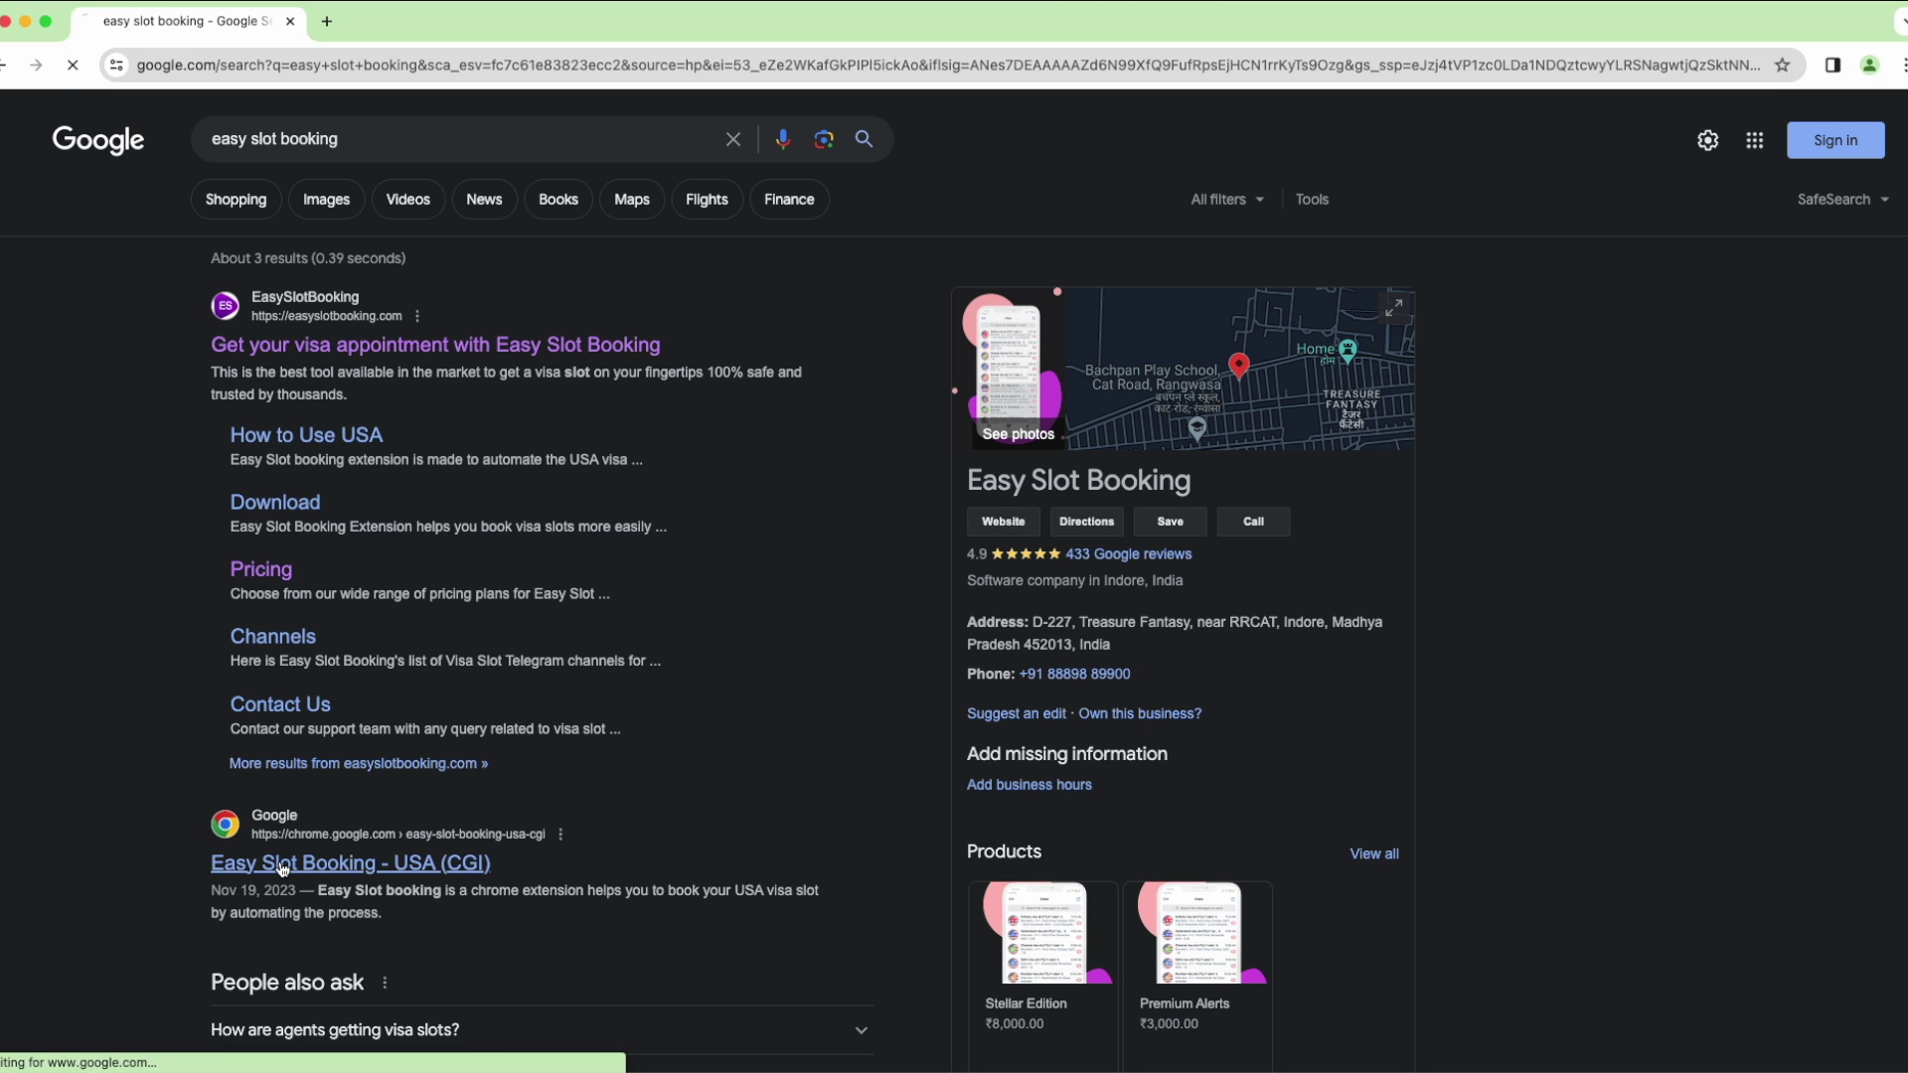
click(328, 863)
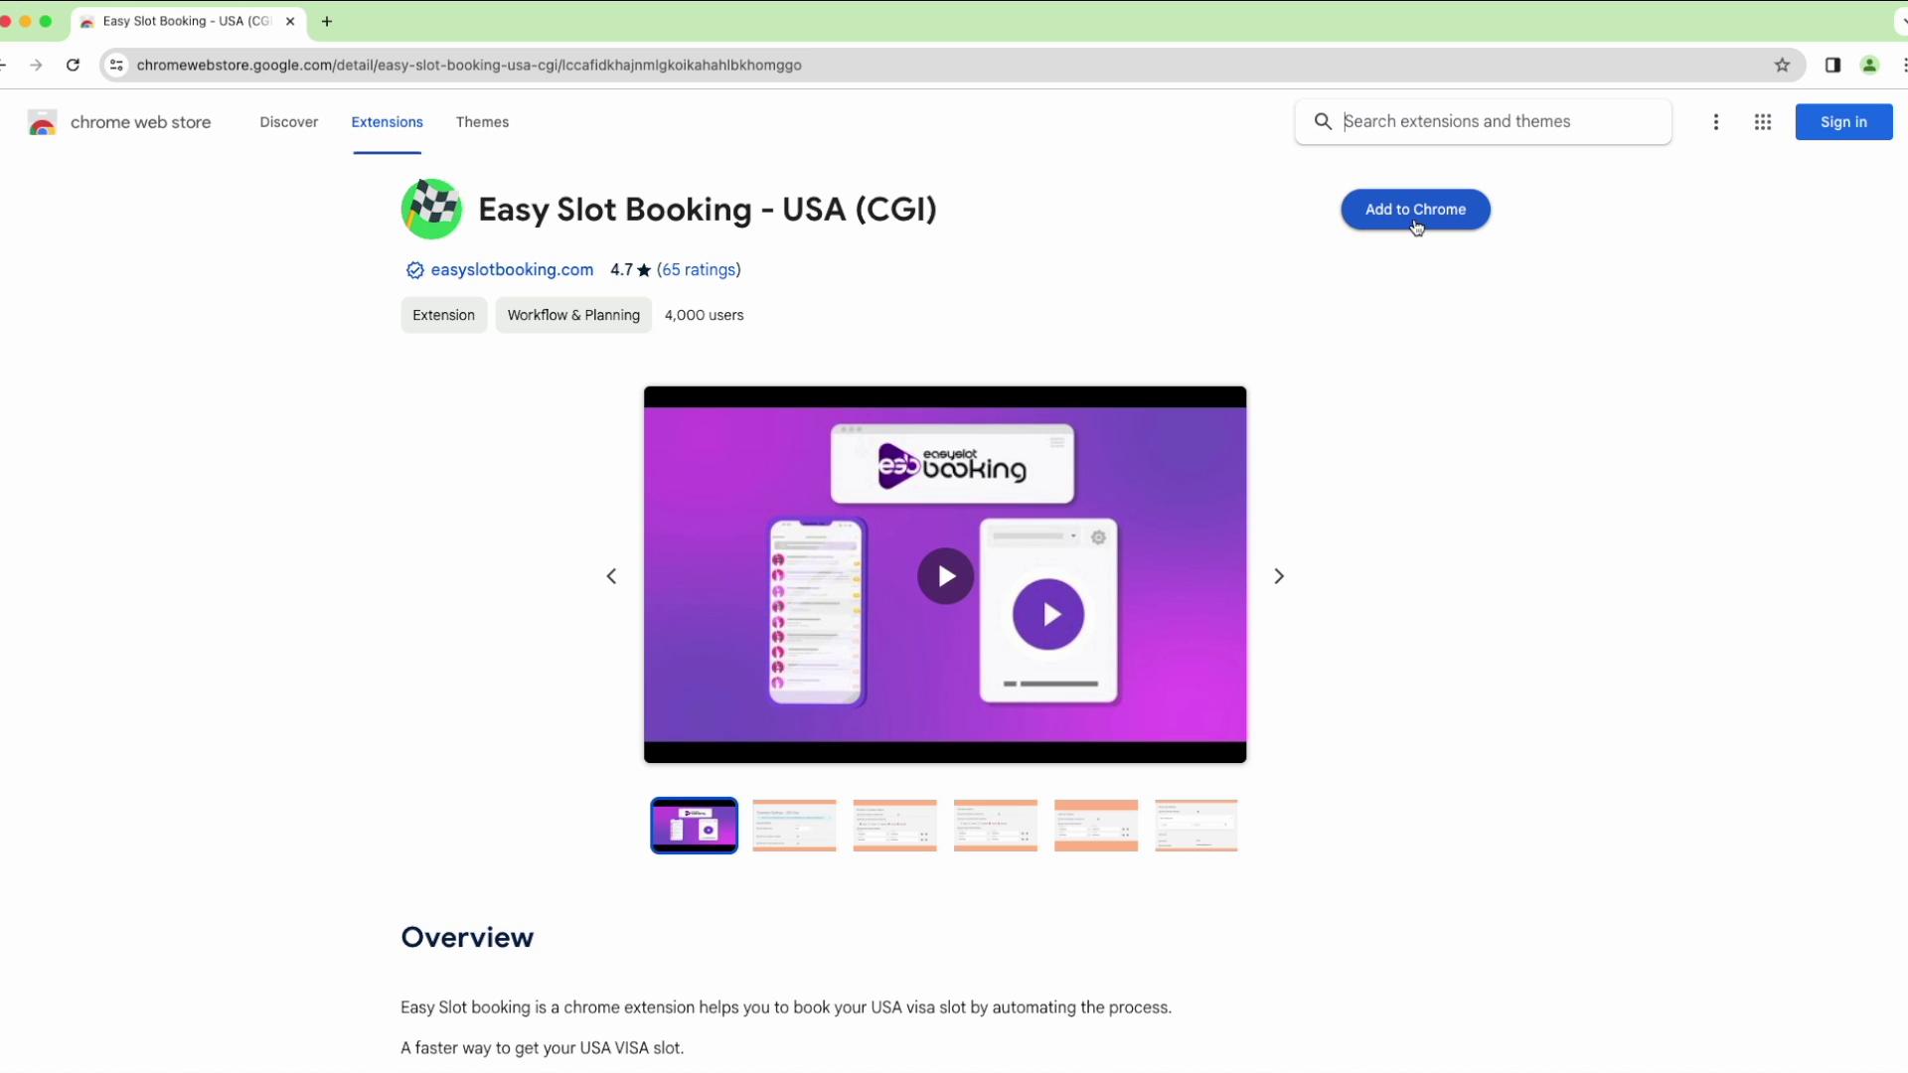
Add the Easy Slot Booking - USA (CGI) extension to Chrome
click(1417, 227)
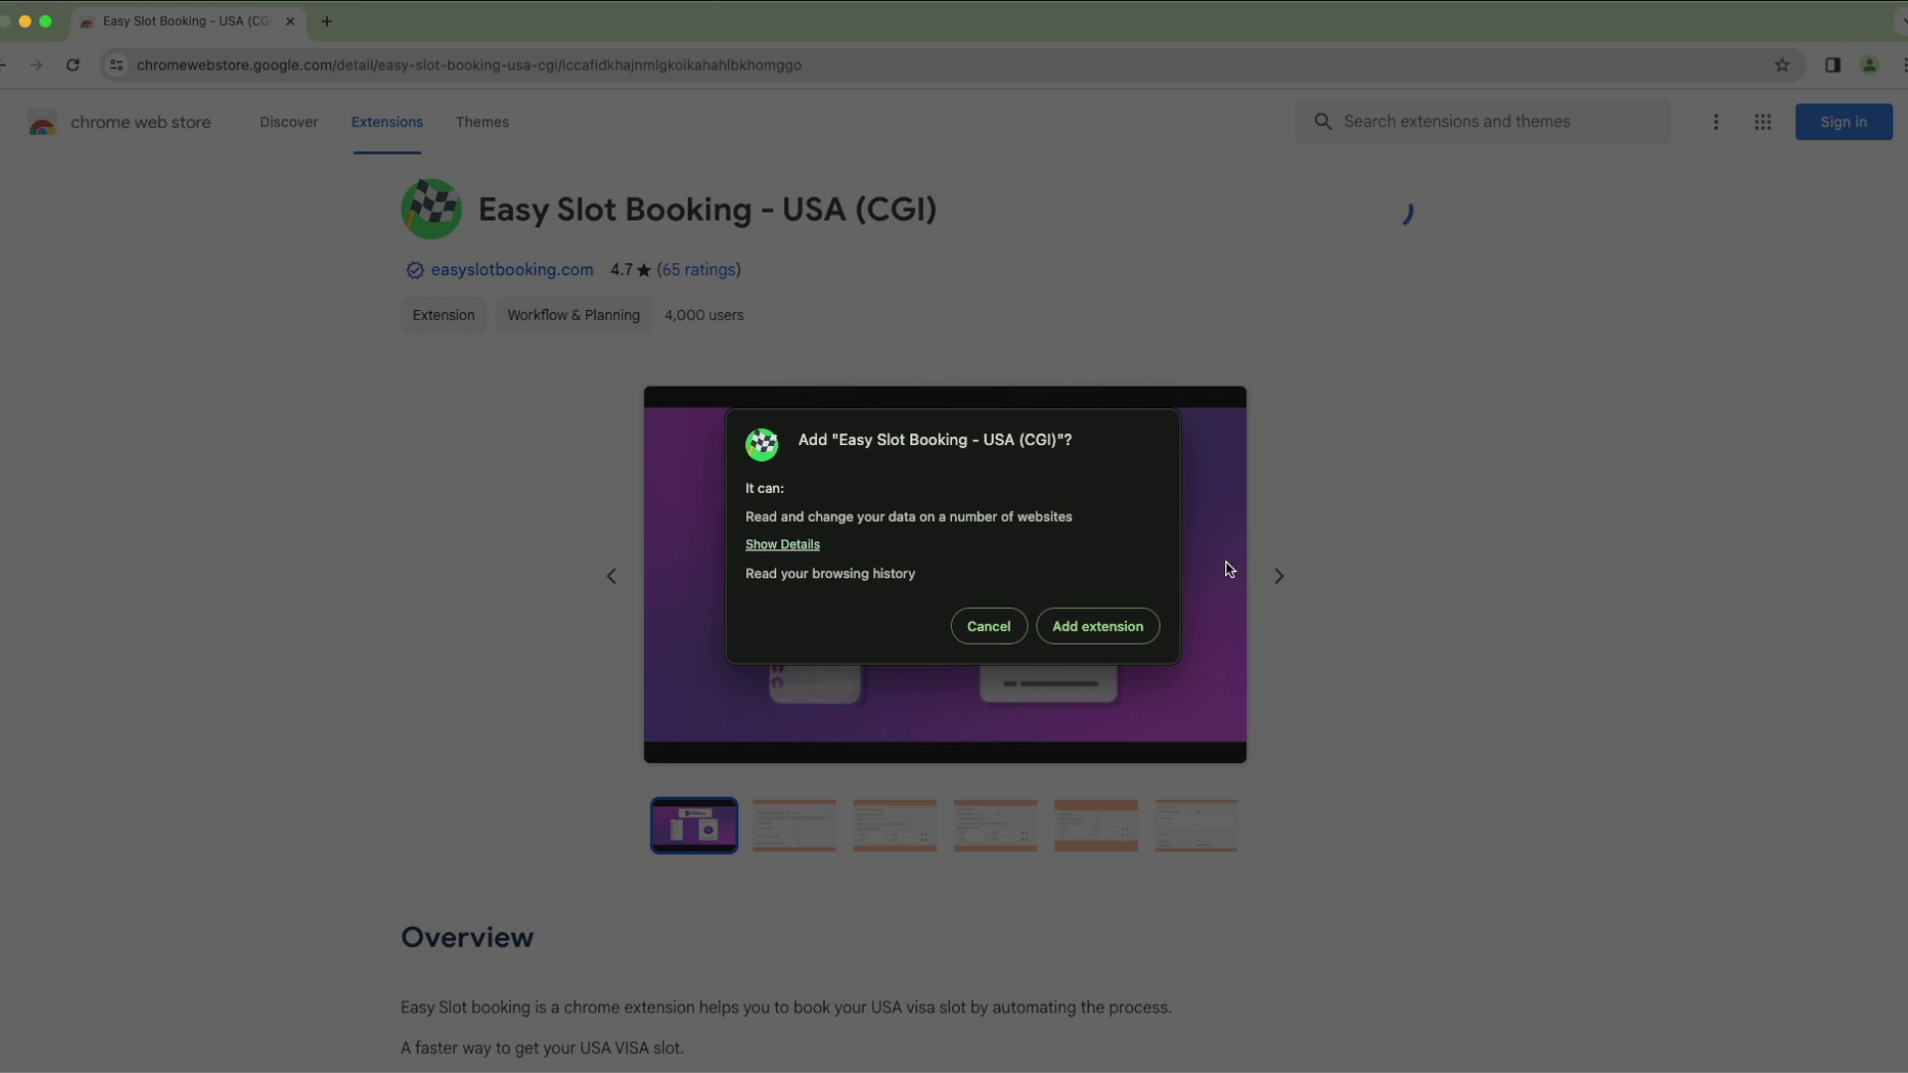
click(1114, 640)
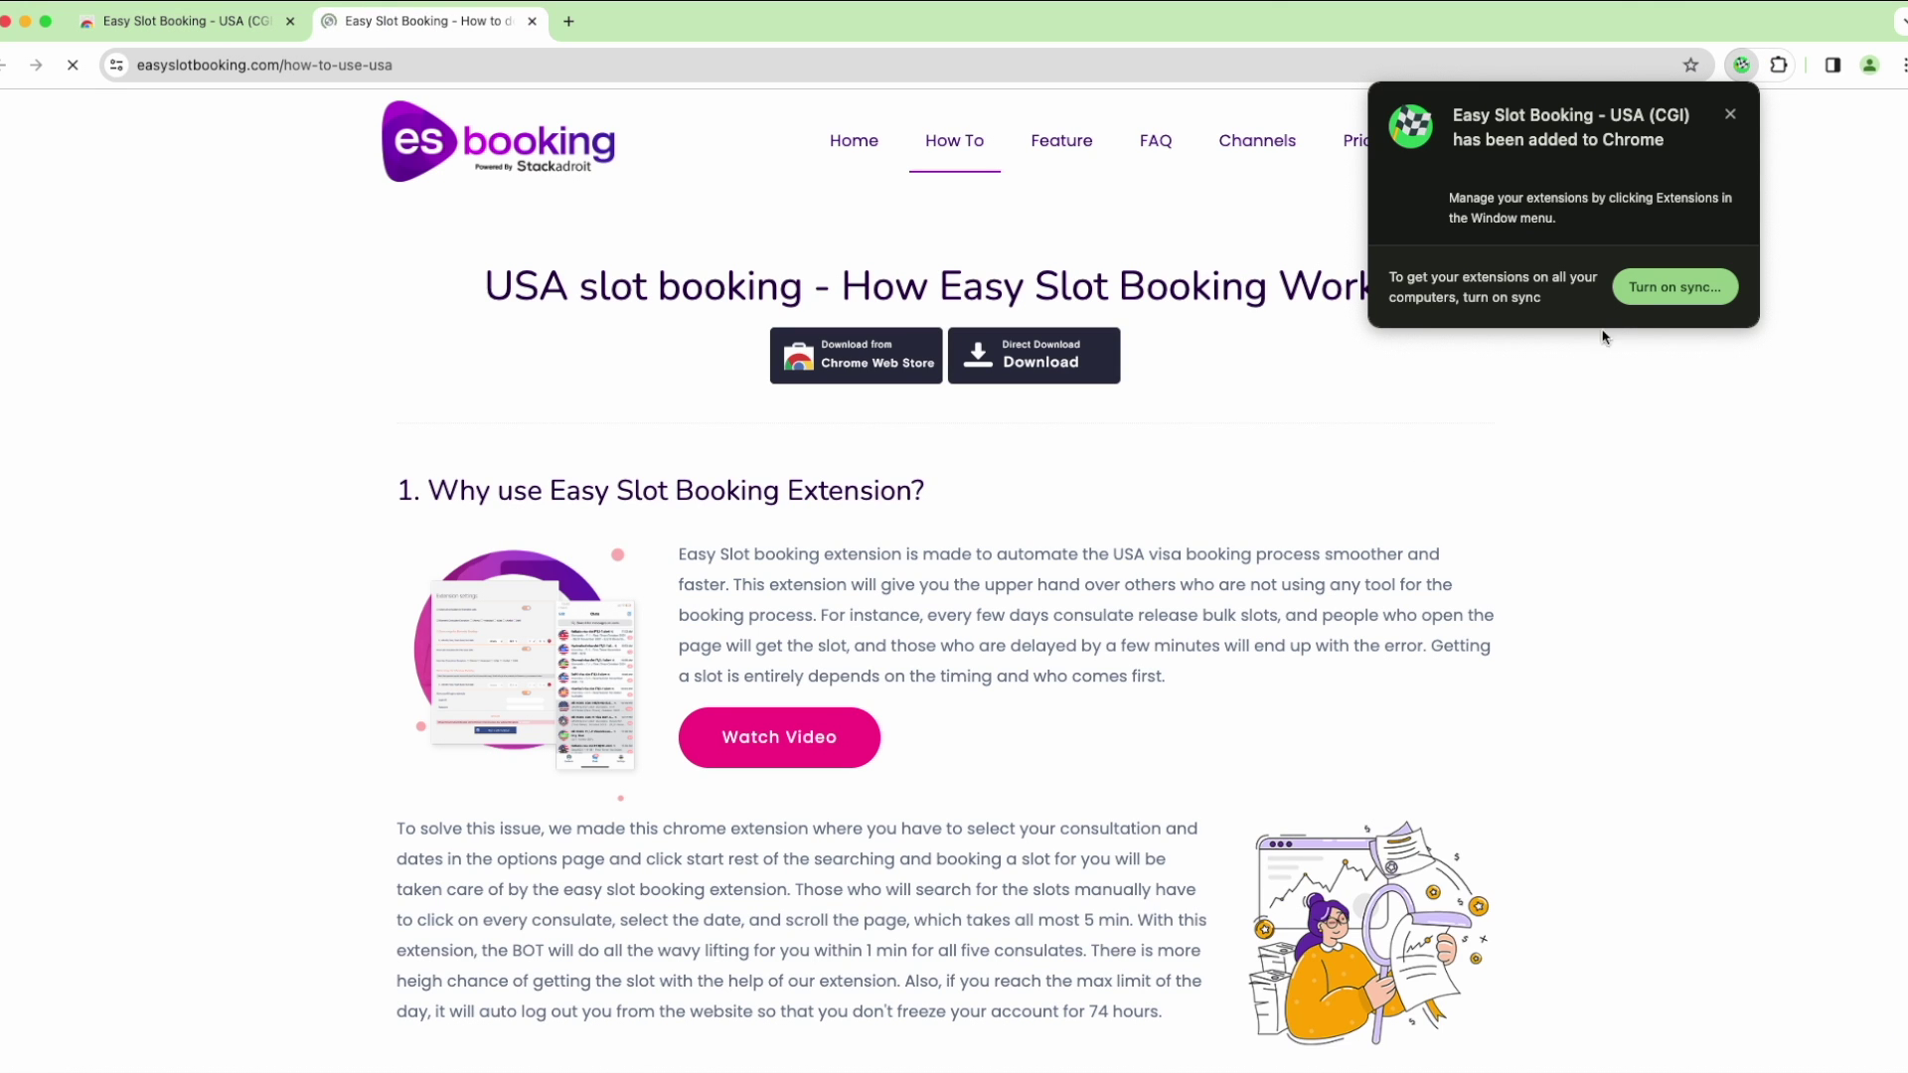
click(1731, 114)
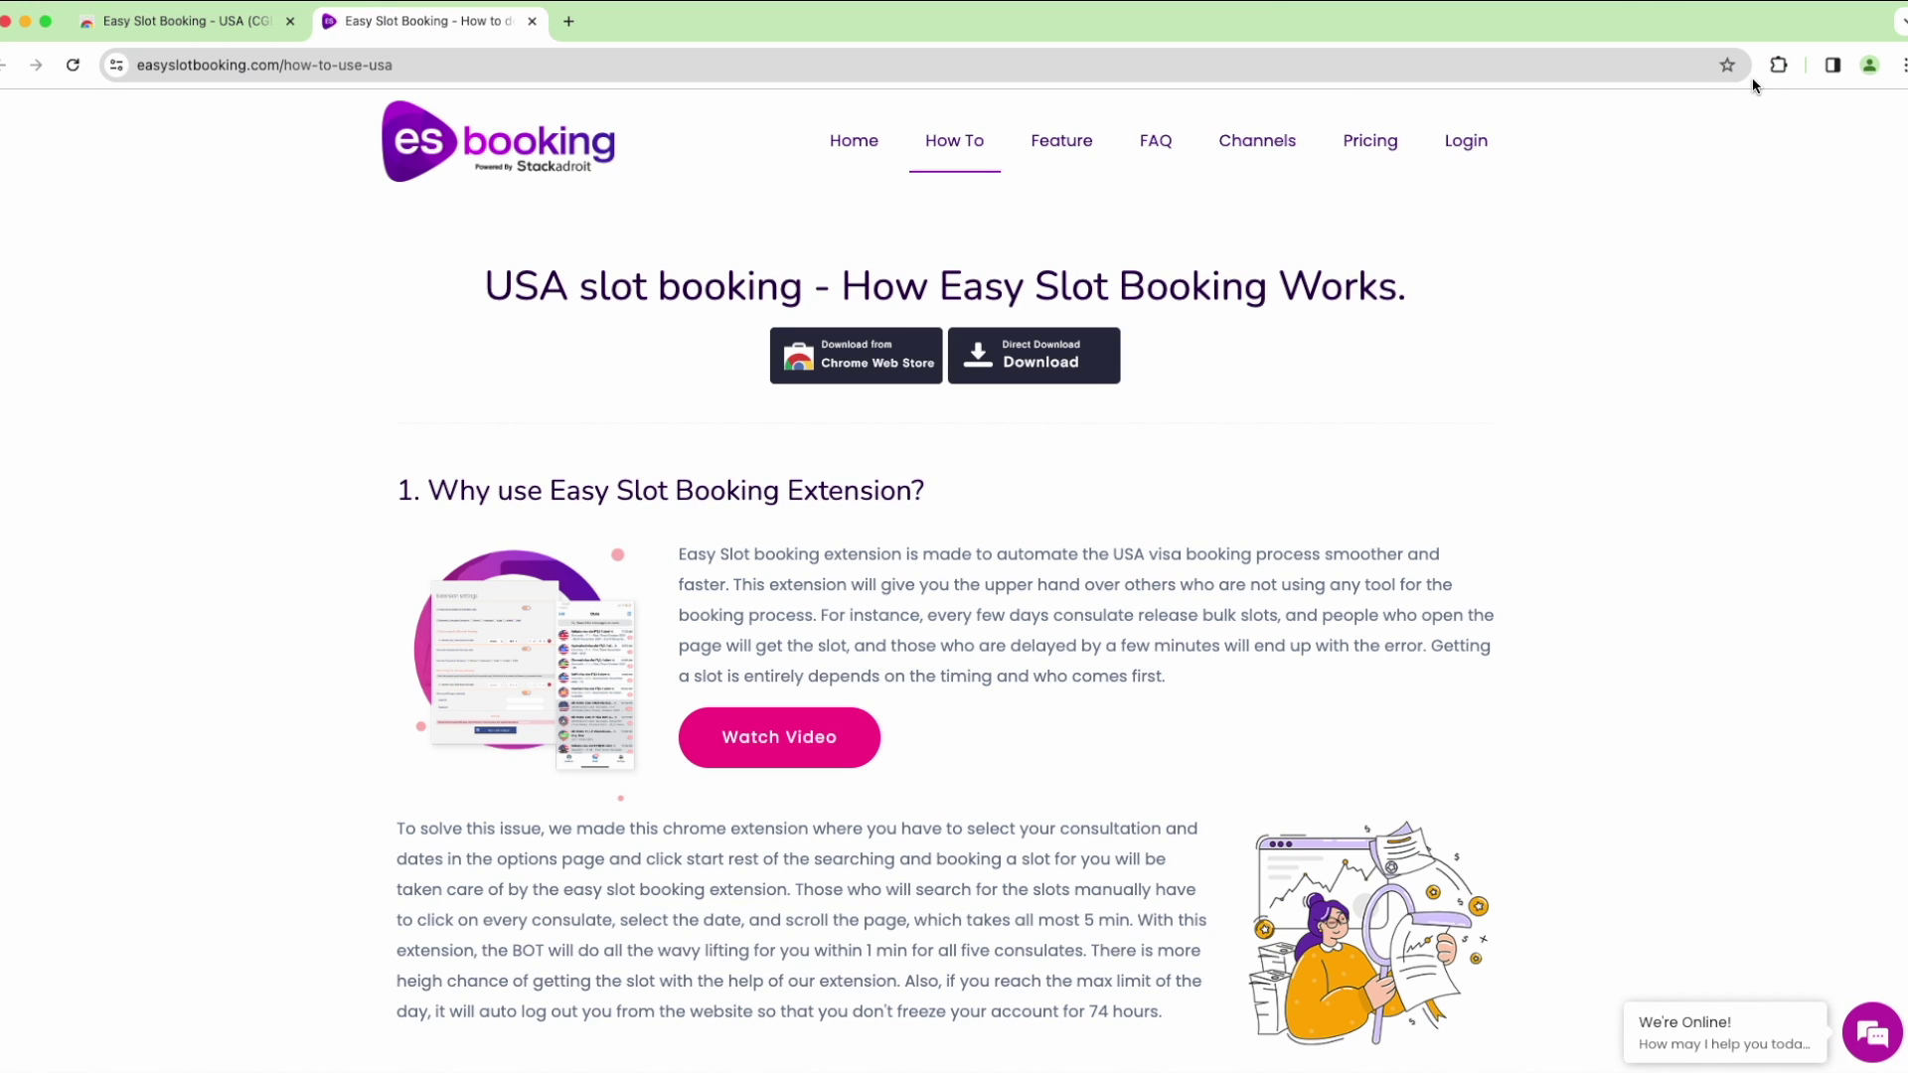
Pin Easy Slot Booking to the toolbar and check its popup
click(1776, 67)
click(1708, 221)
click(1740, 65)
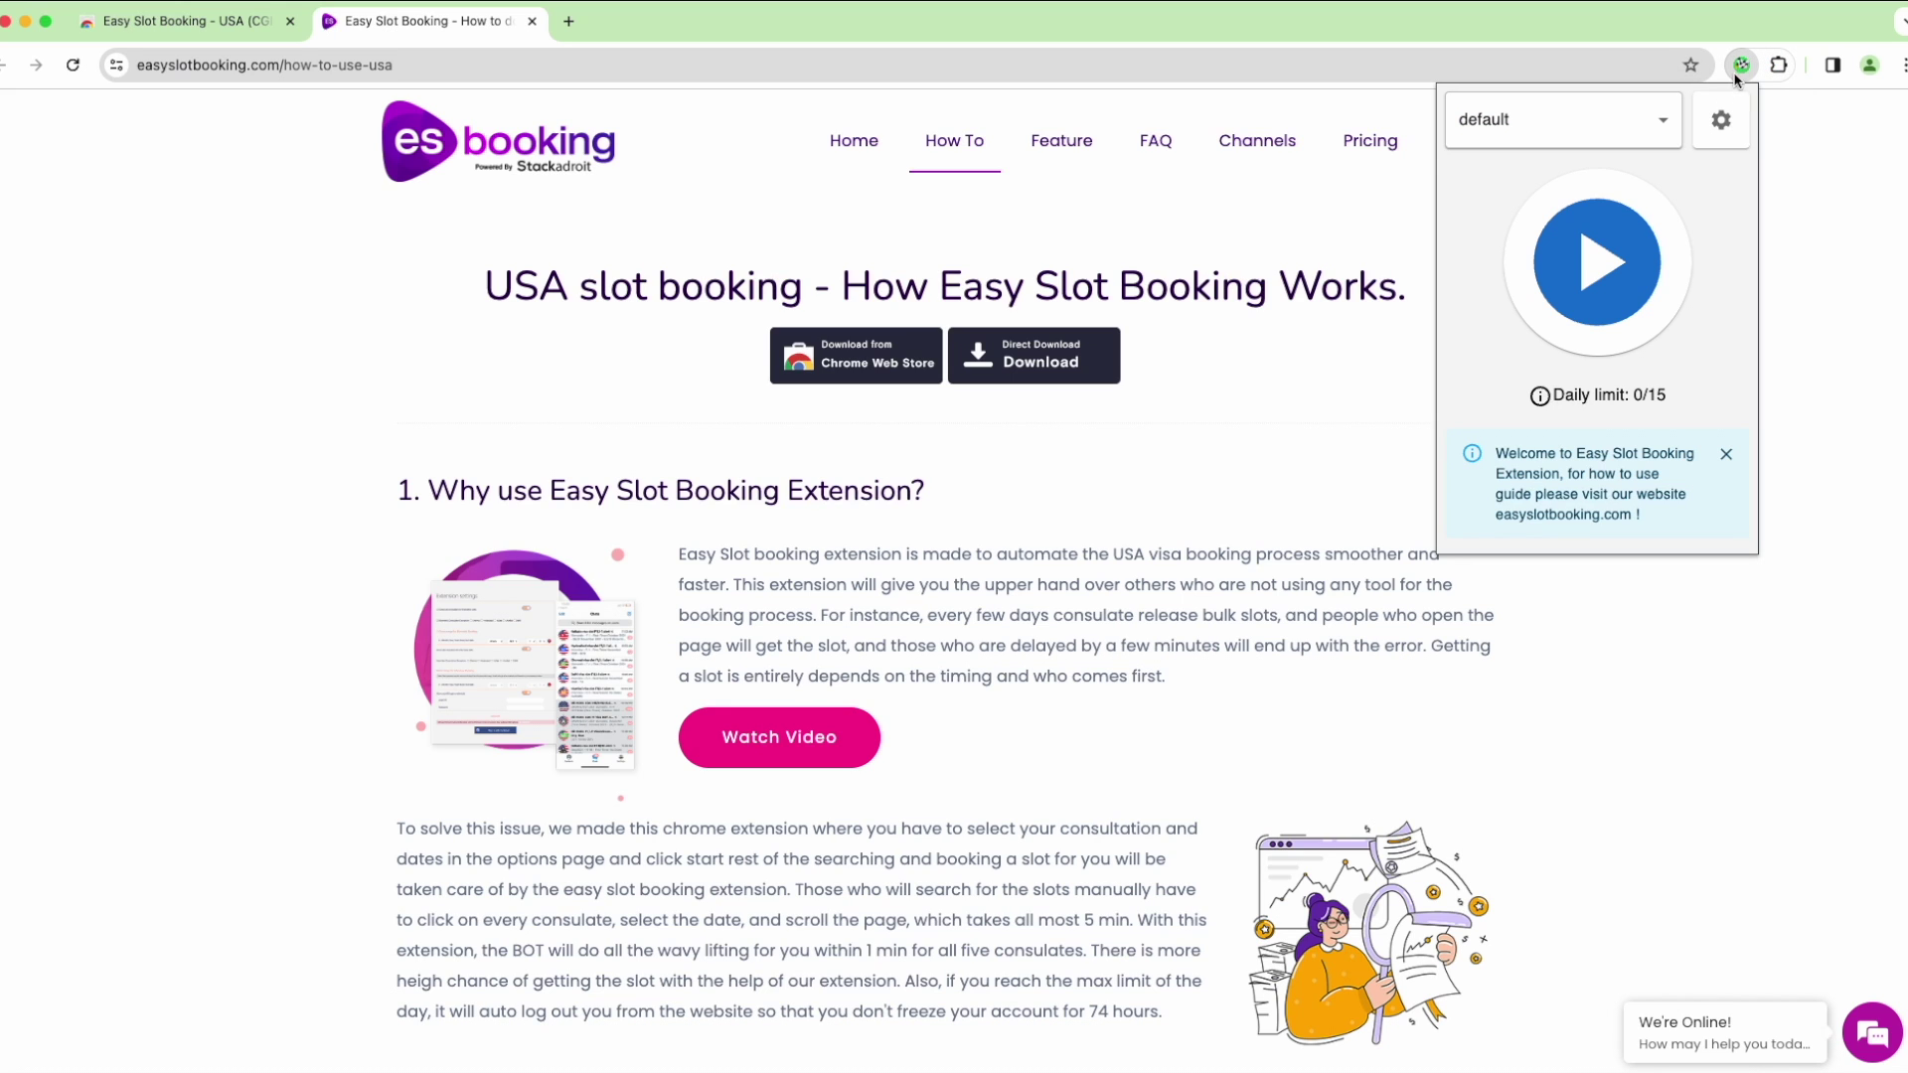
click(1312, 255)
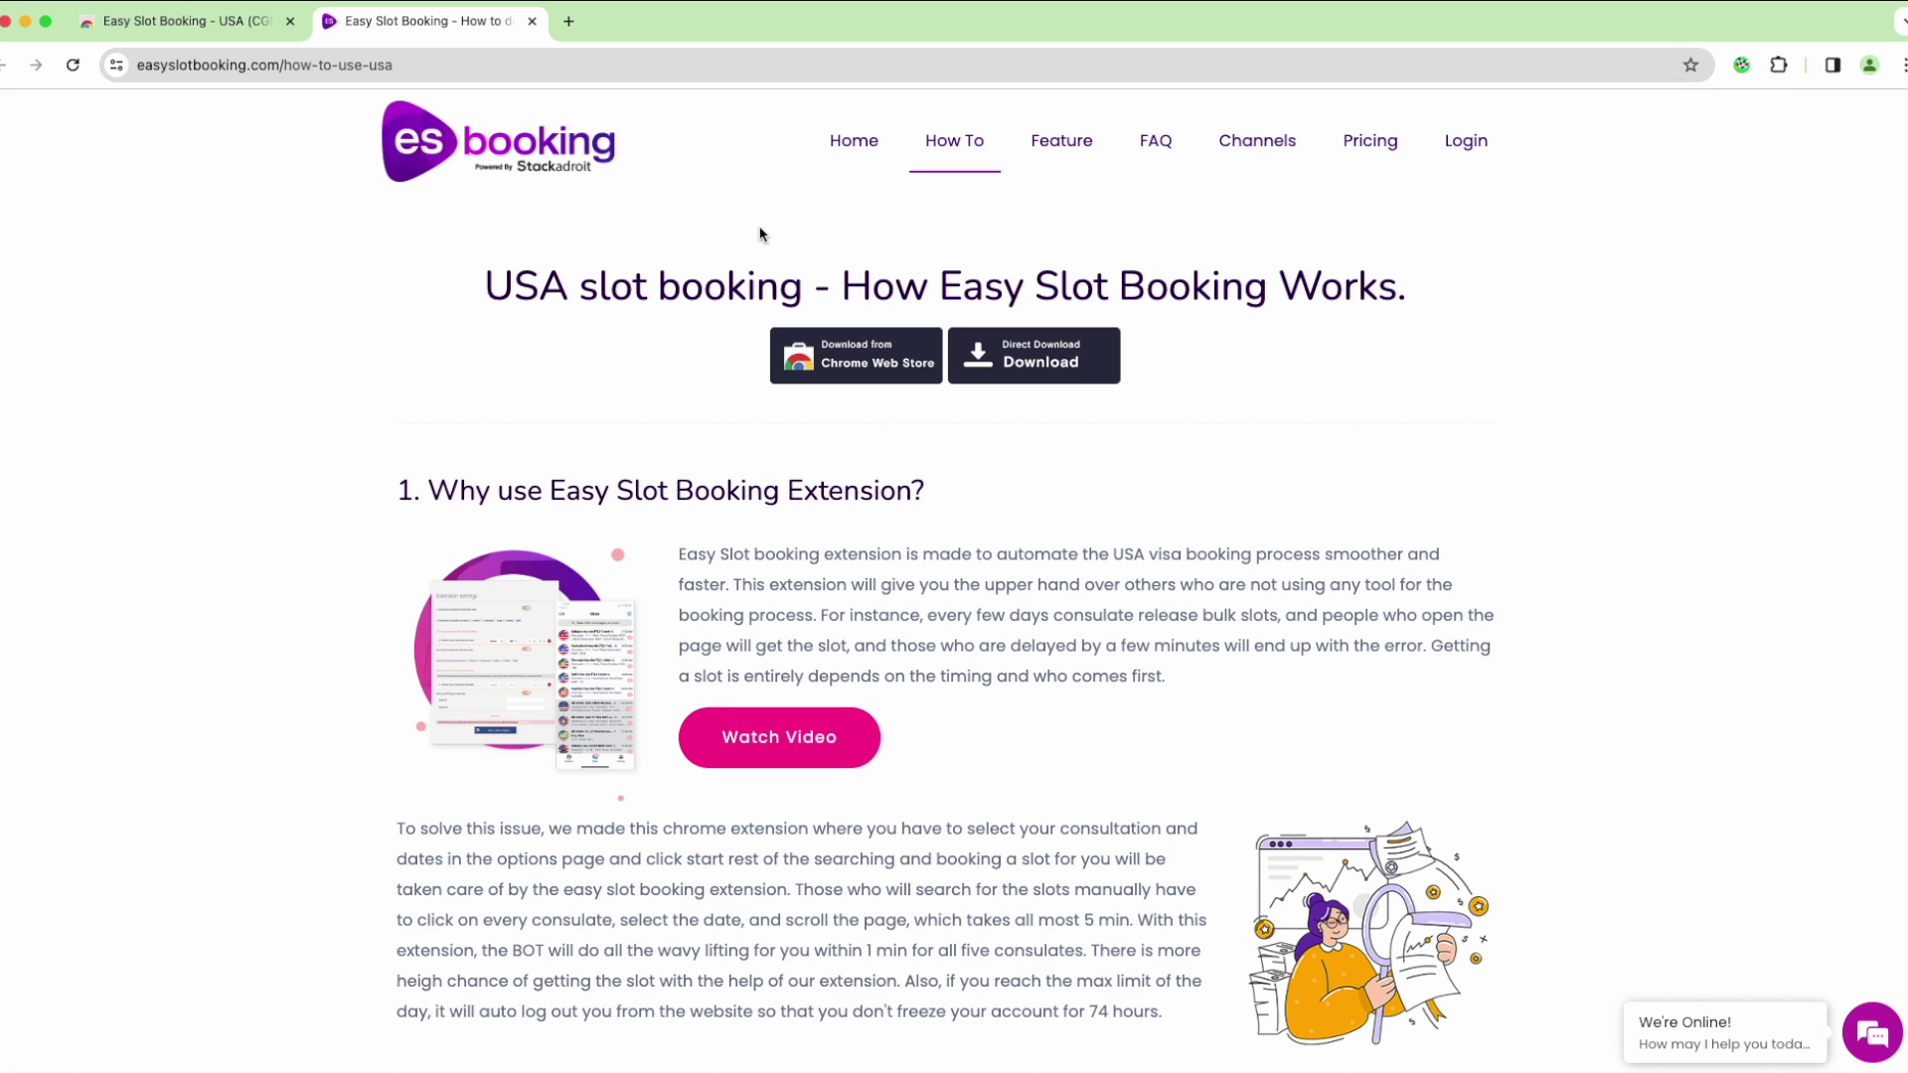
click(569, 22)
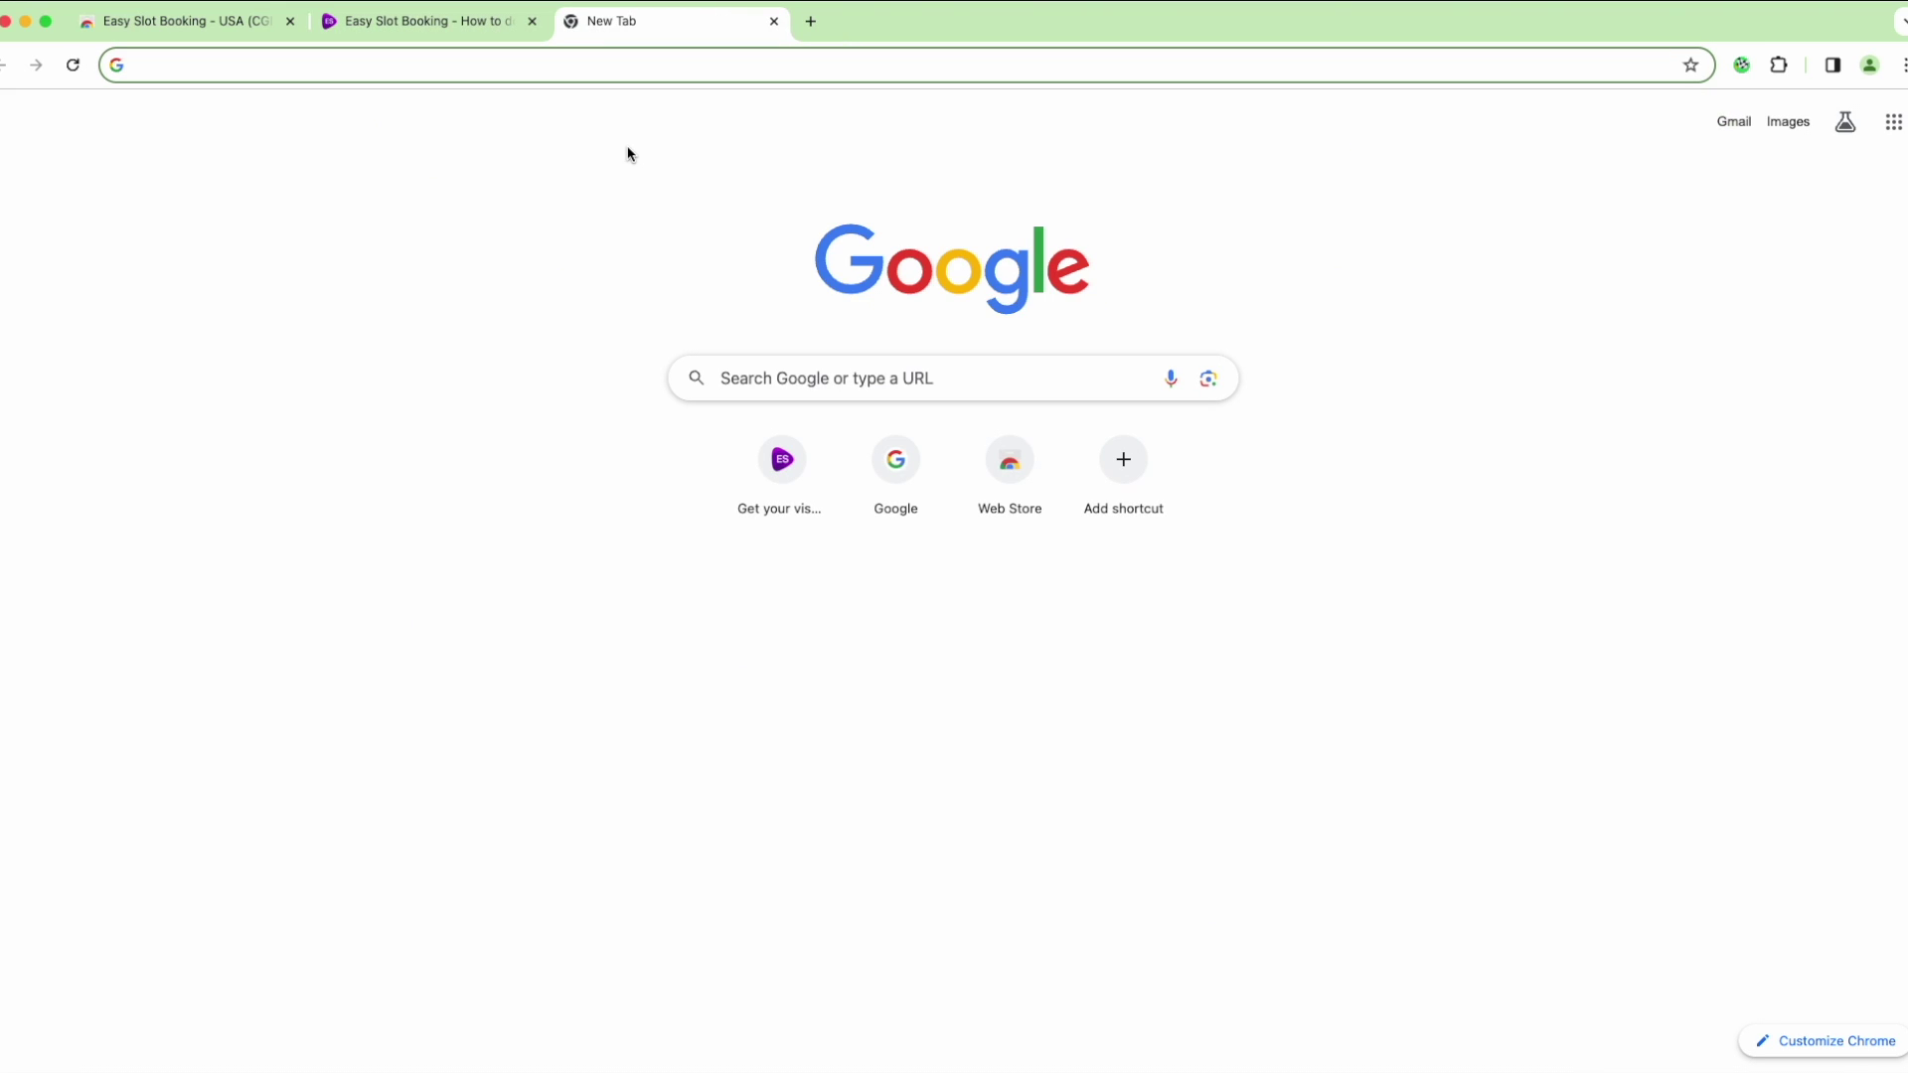
Search Google for 'multilogin extnesion' and open the MultiLogin store page
text(mult)
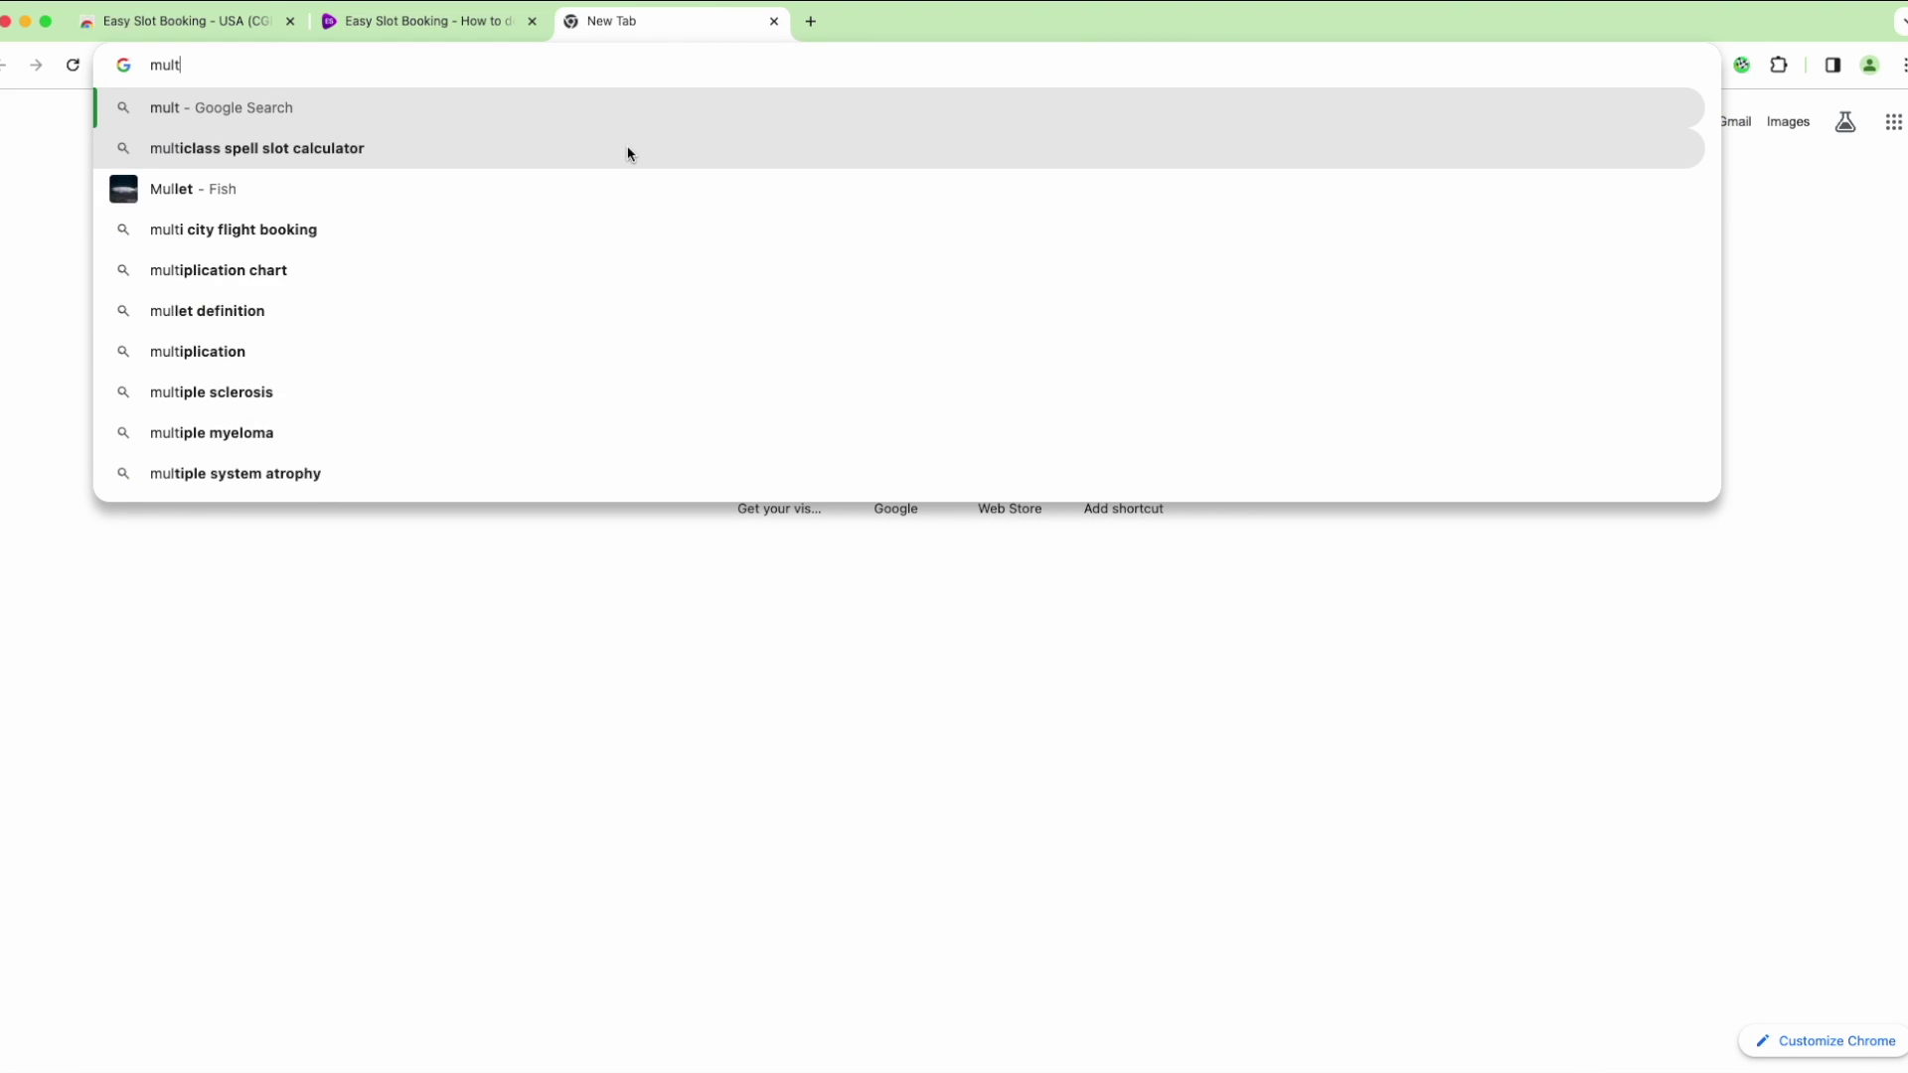
text(ilogin)
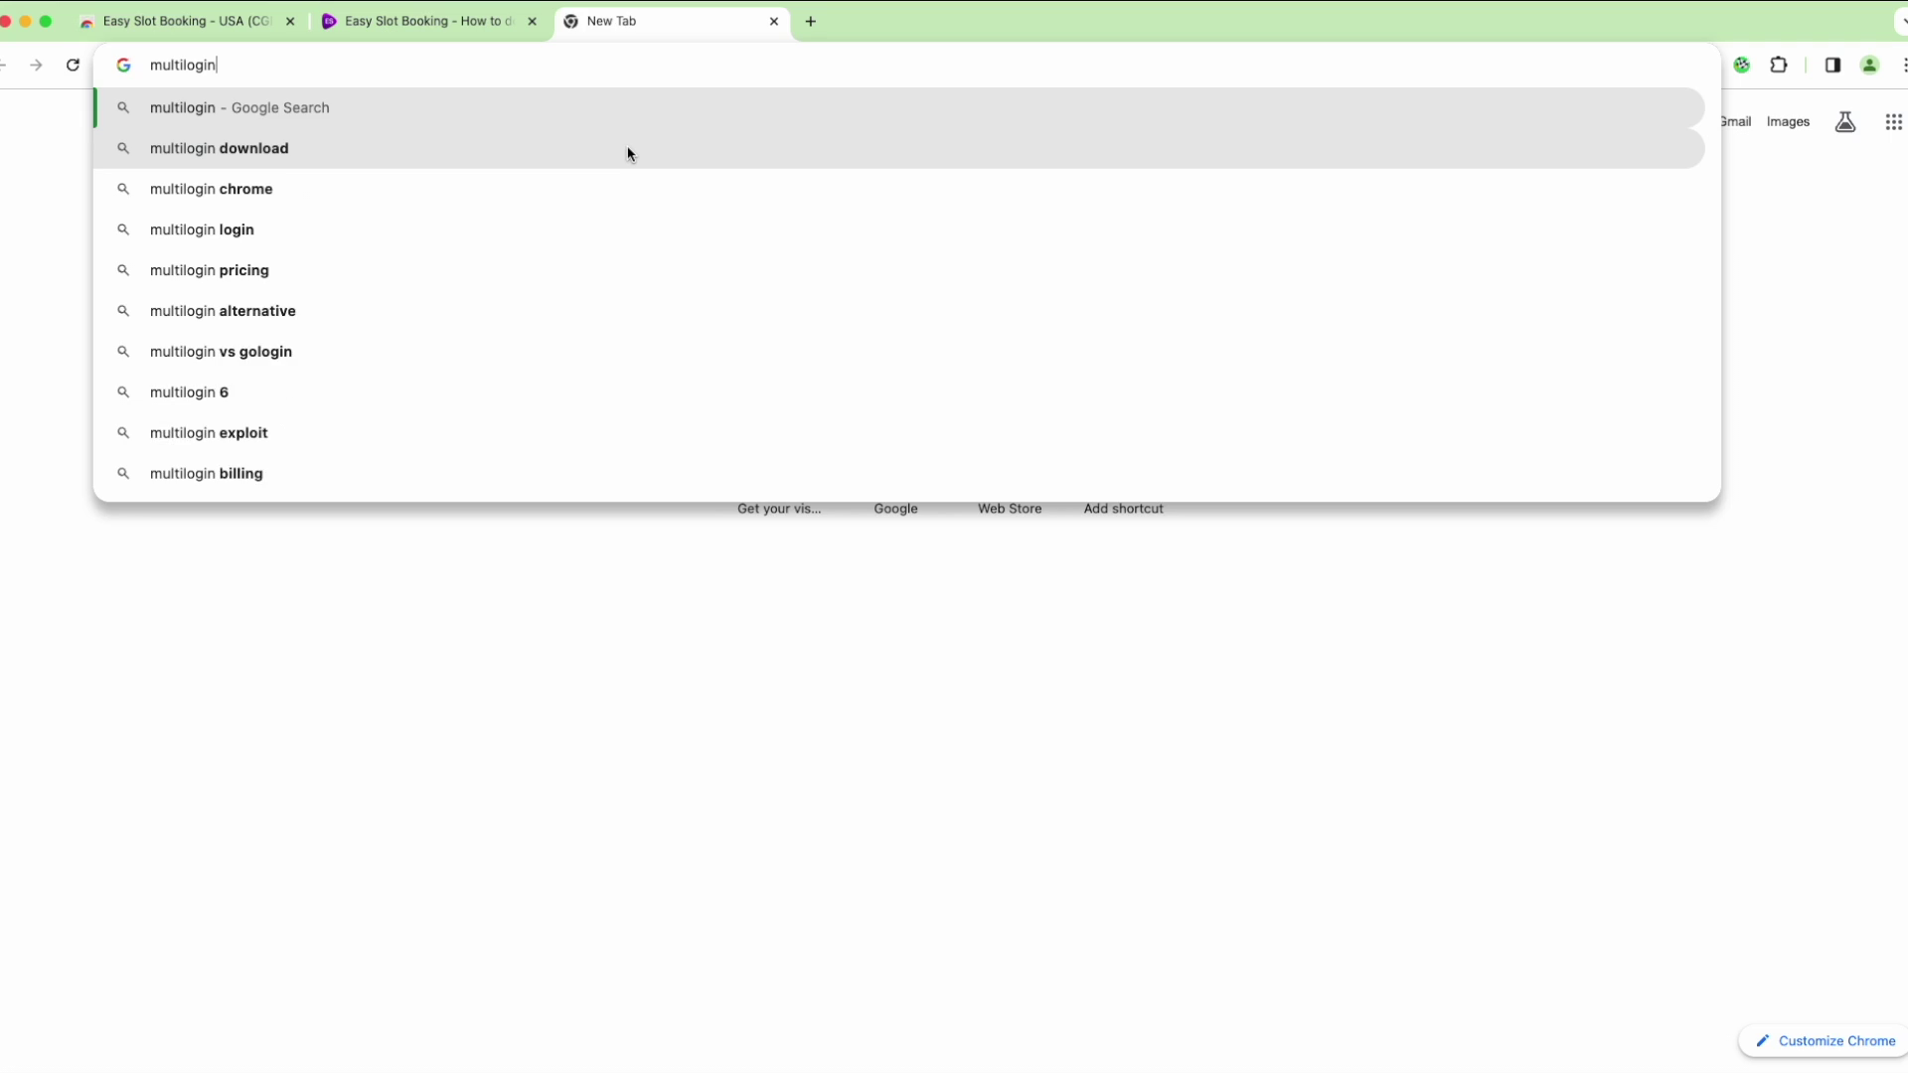
key(Return)
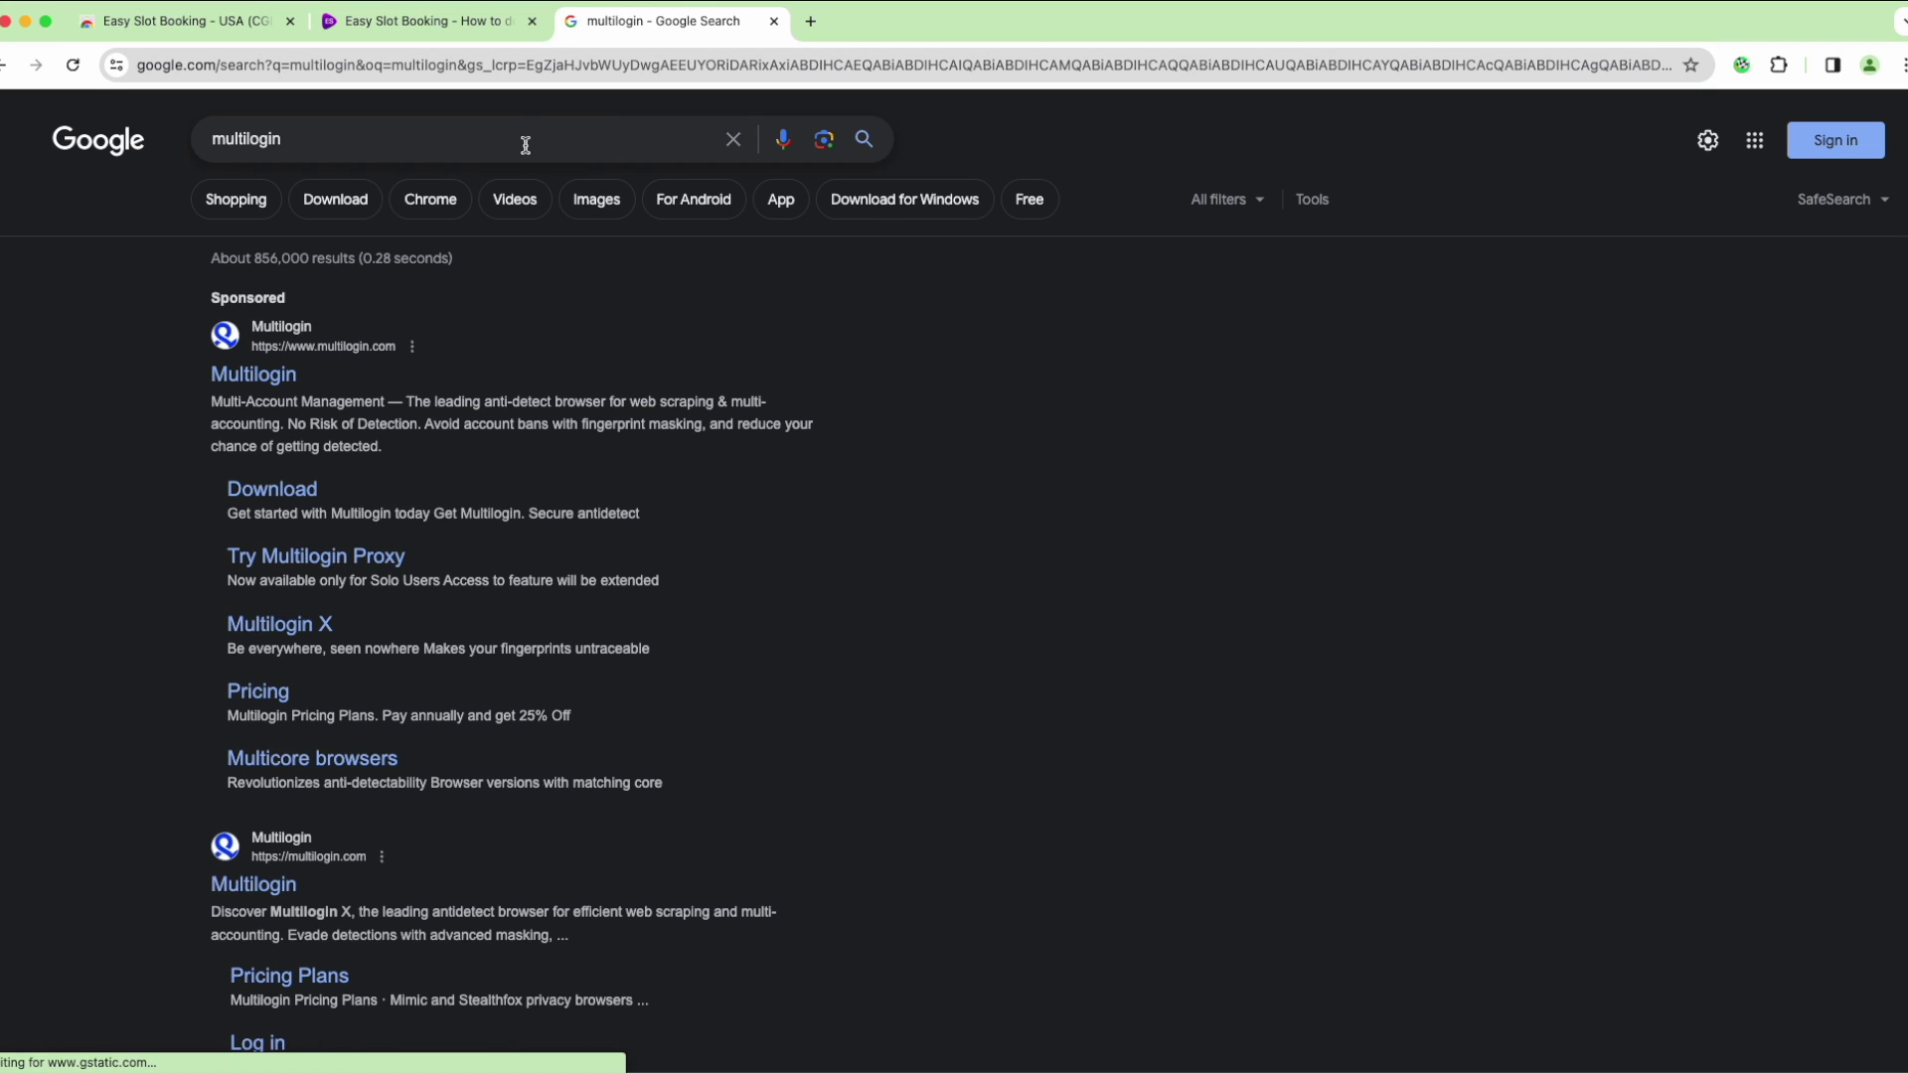
click(524, 140)
text(extnesion)
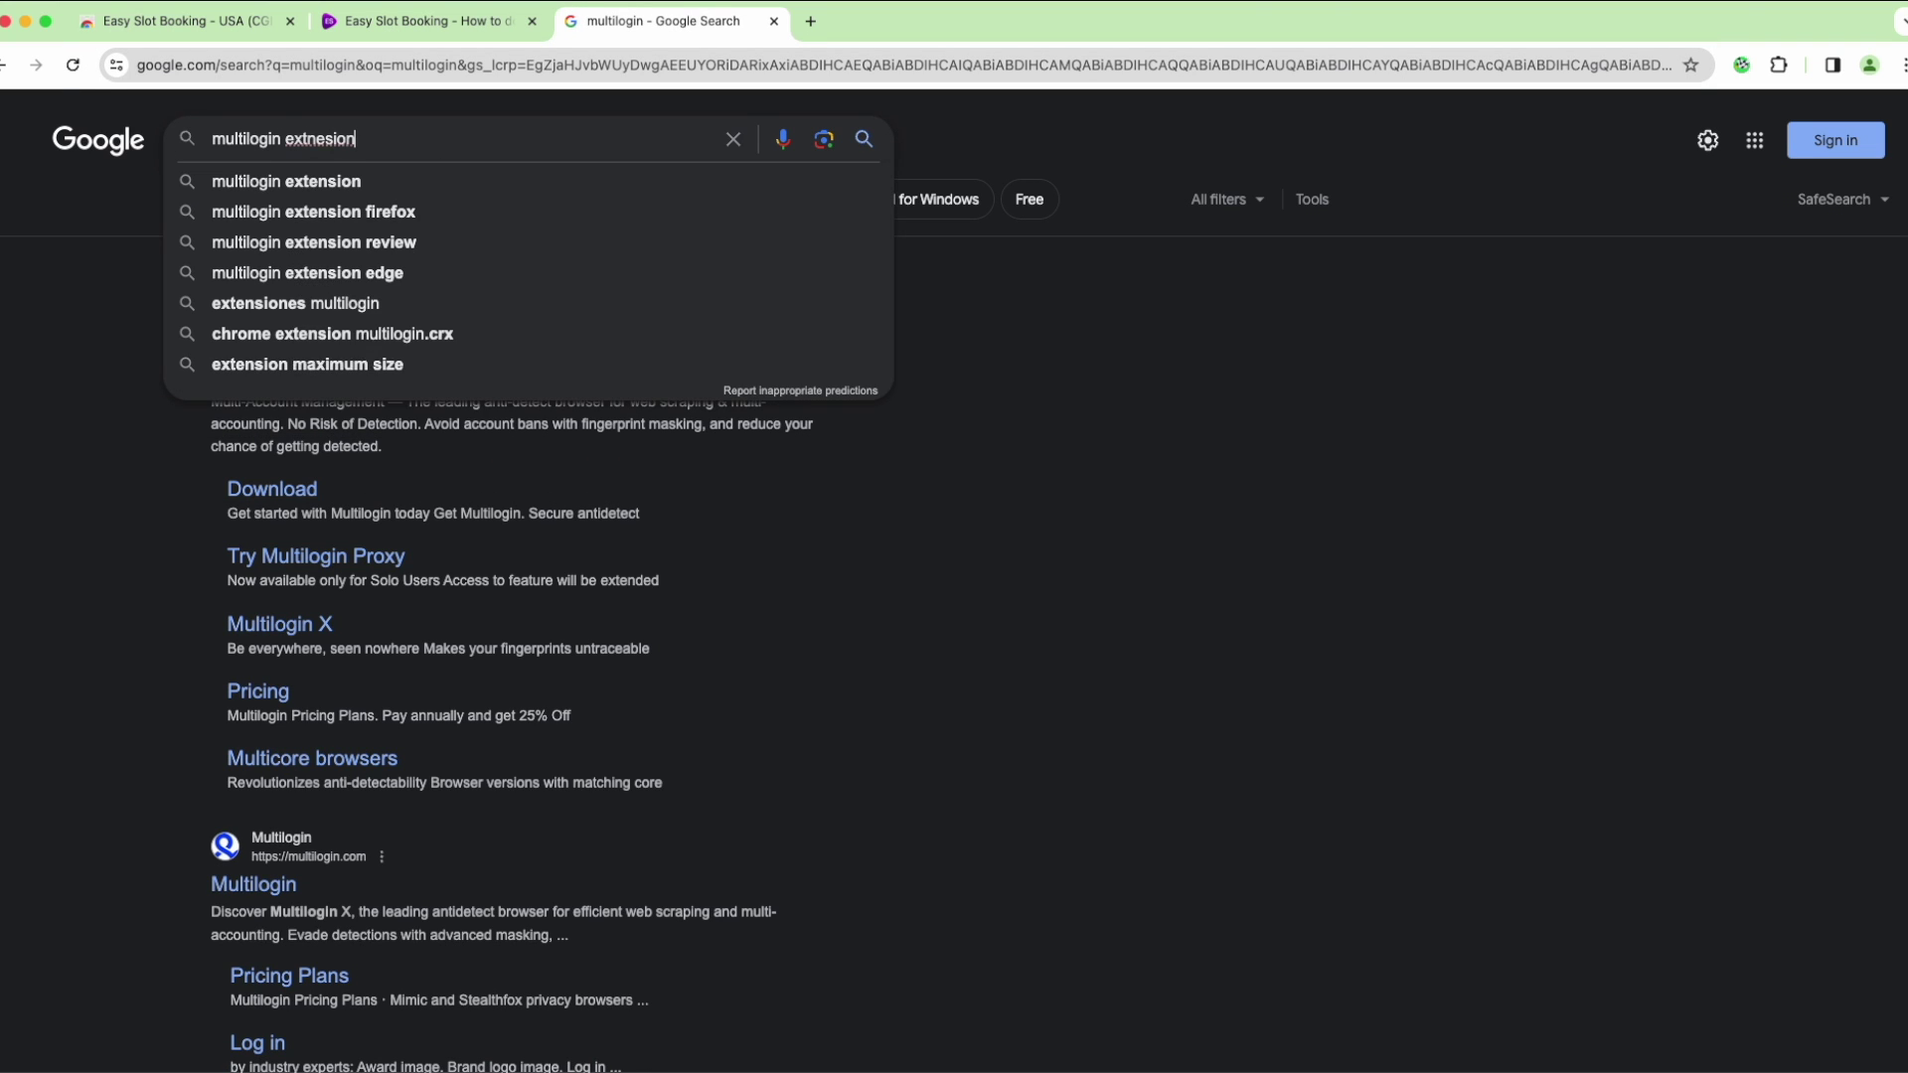
key(Return)
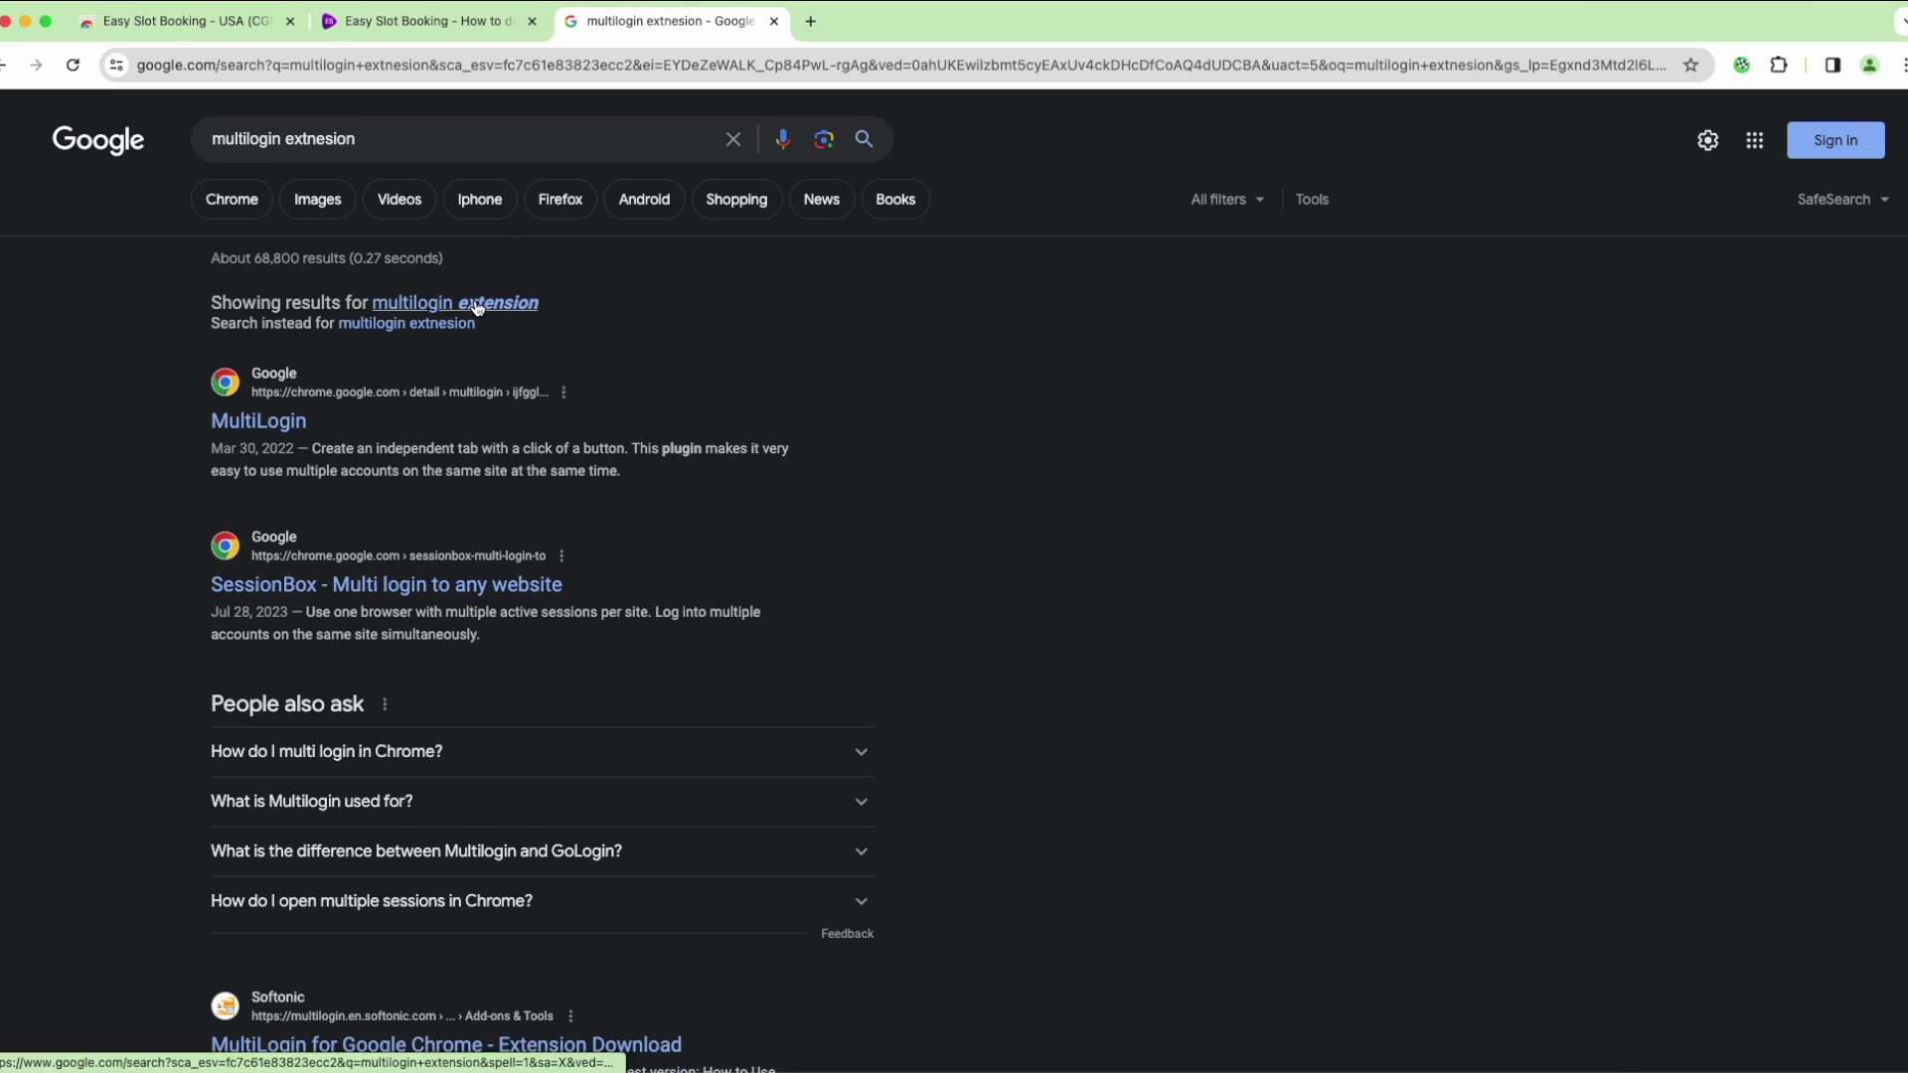
click(289, 356)
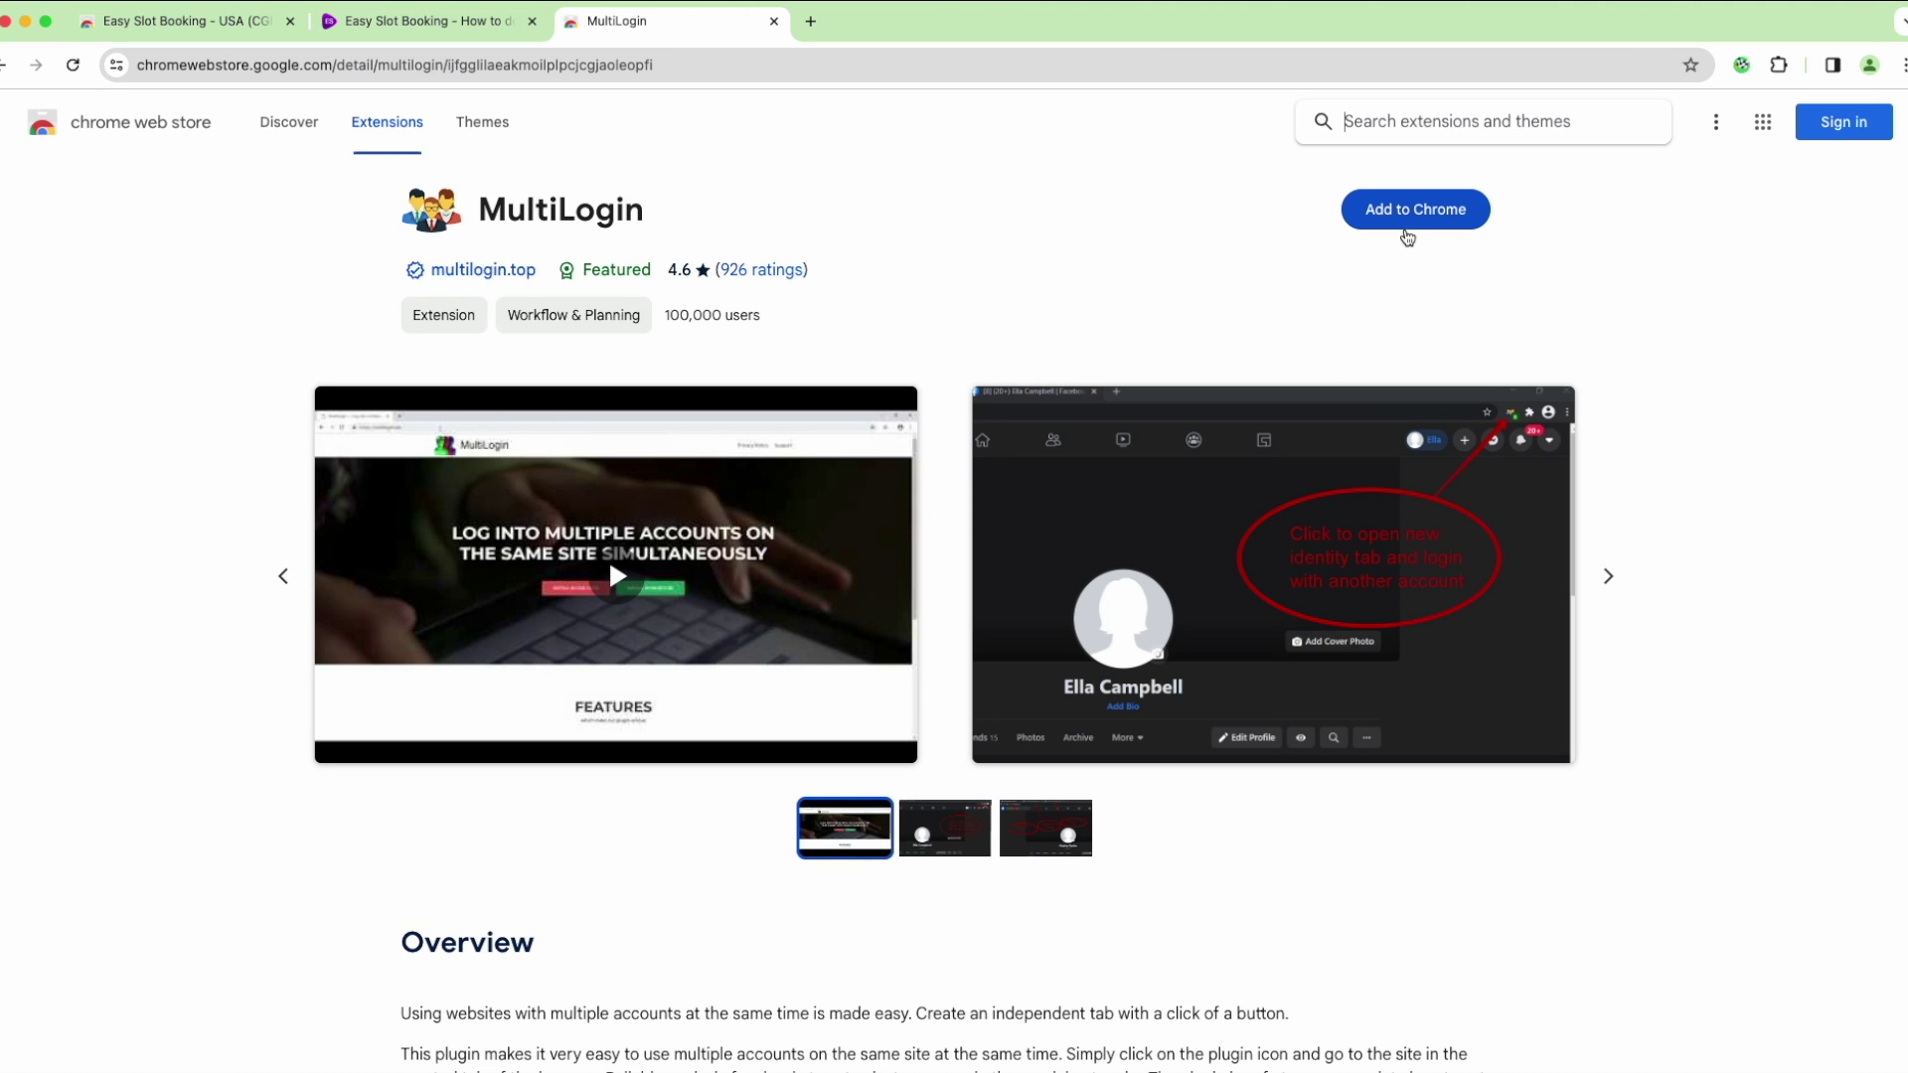
Add MultiLogin to Chrome and pin it to the toolbar
click(1405, 221)
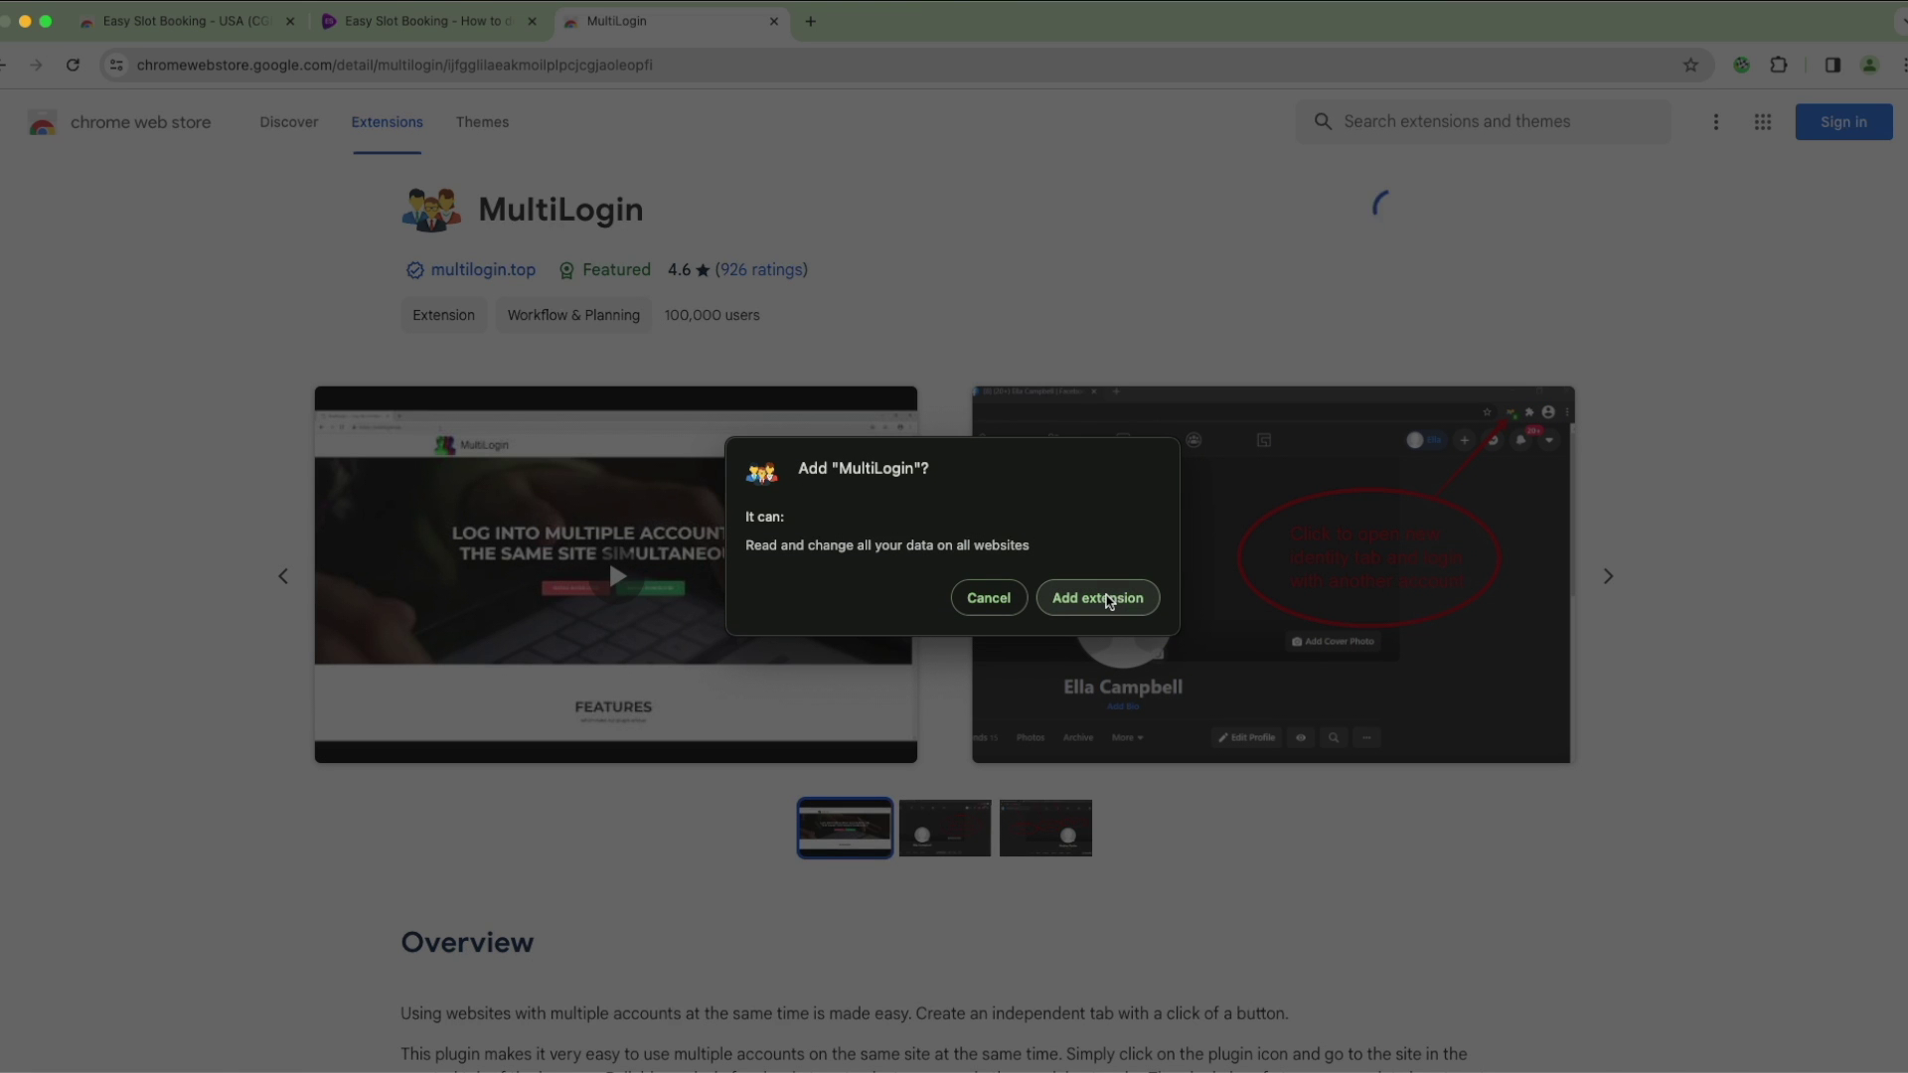
click(1126, 597)
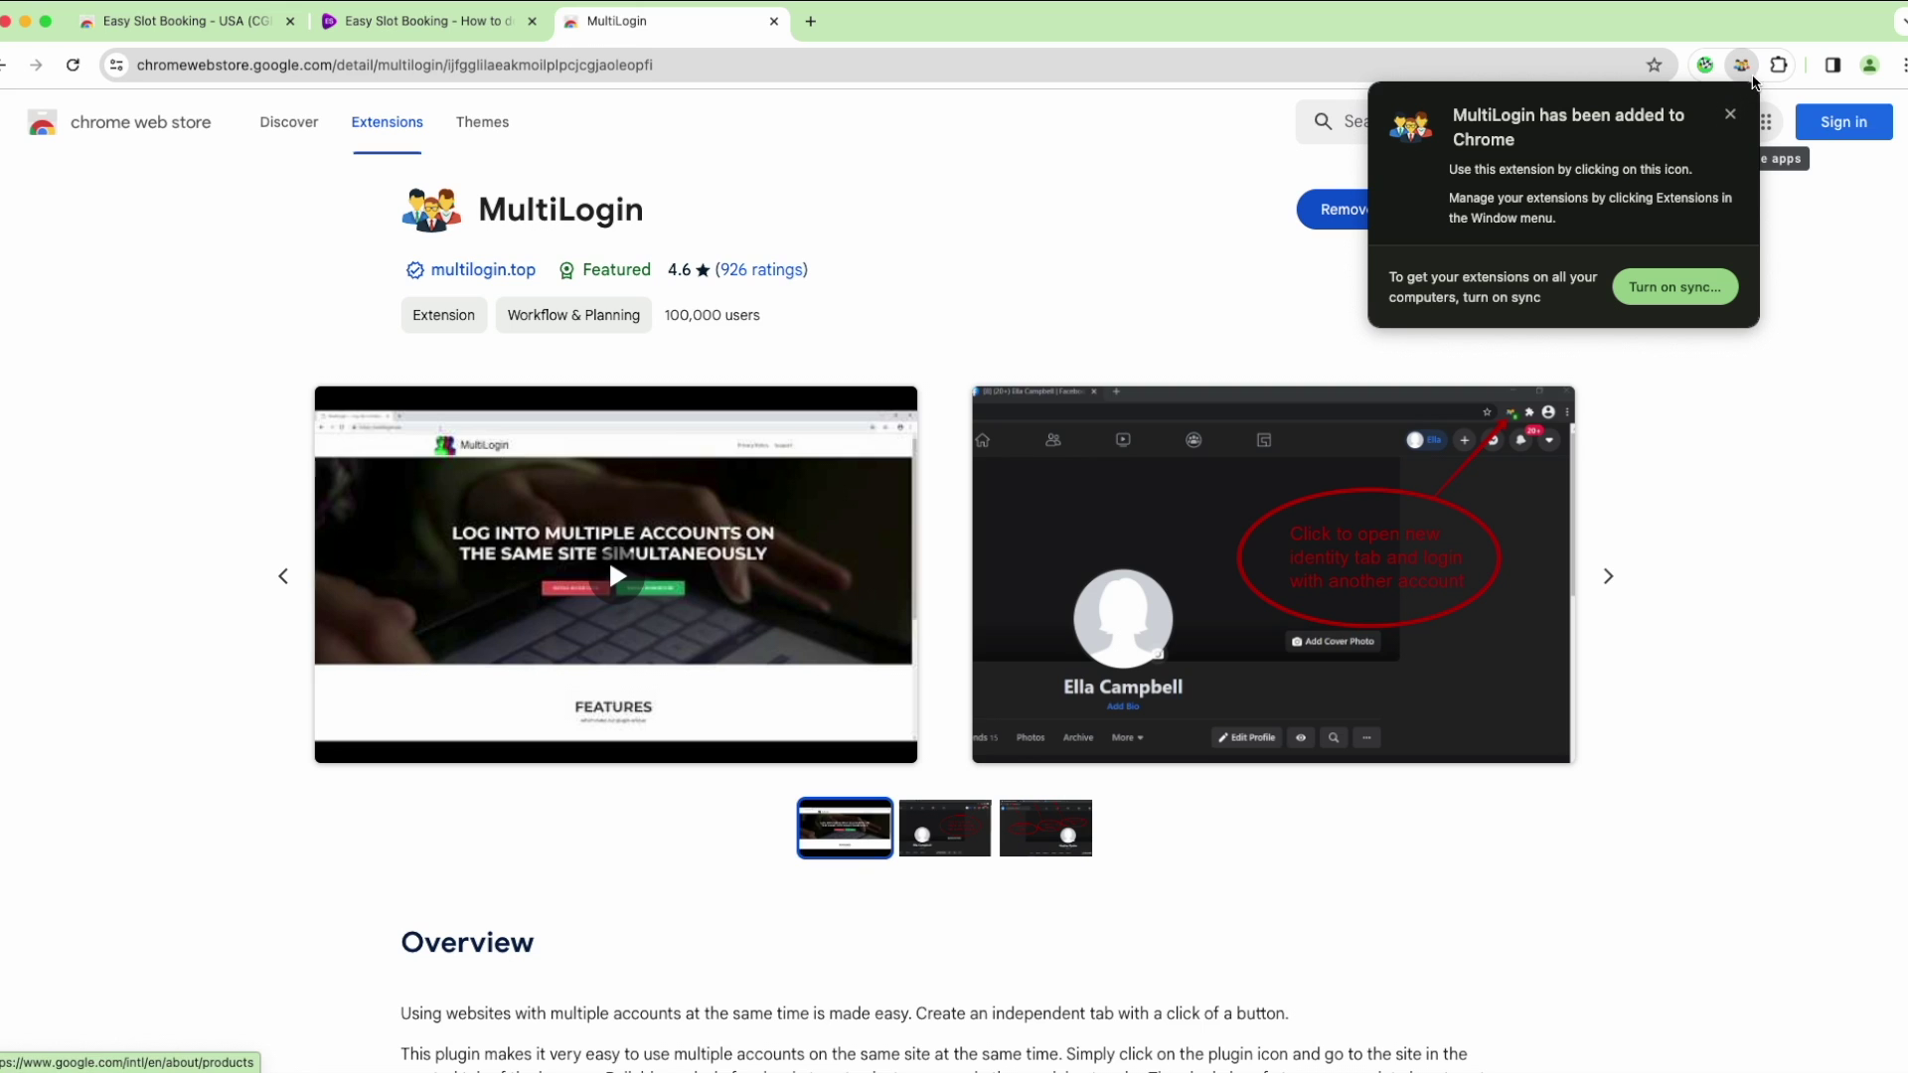
click(1731, 116)
click(1779, 67)
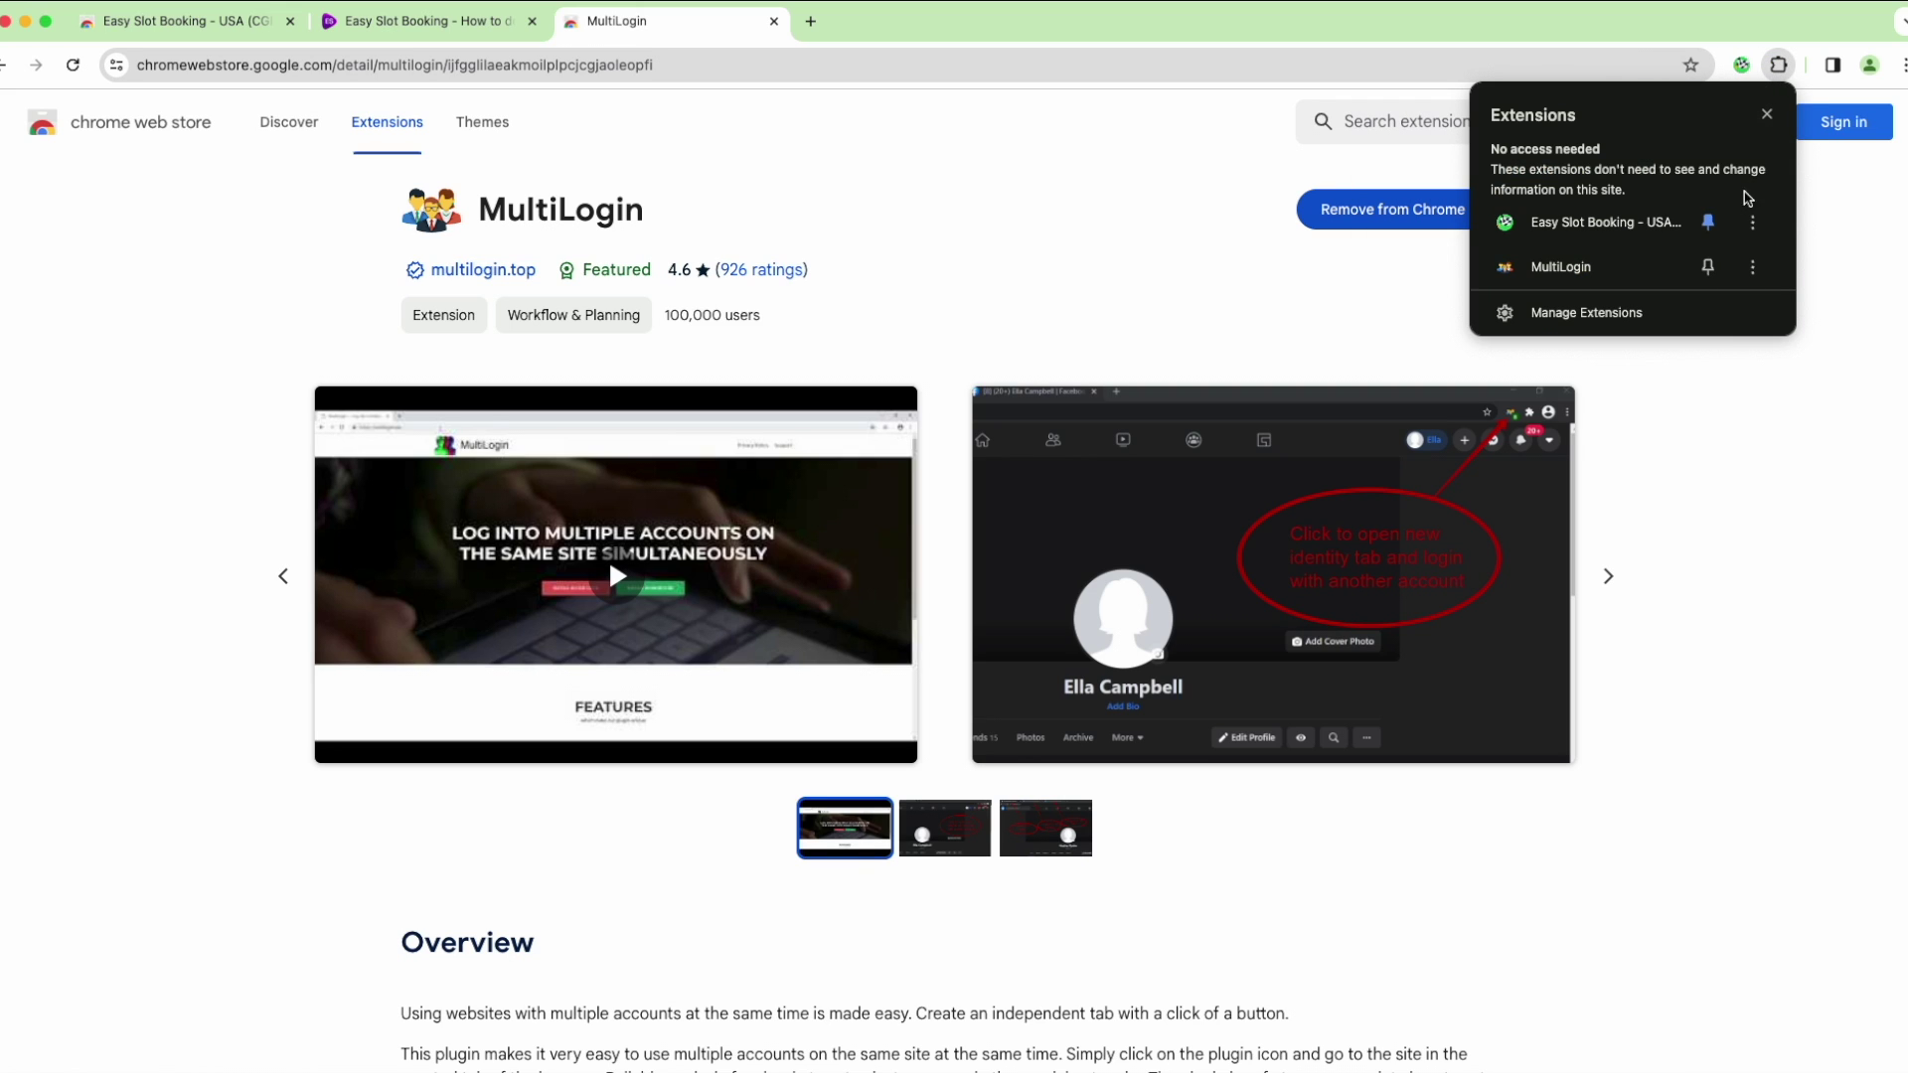
click(1708, 267)
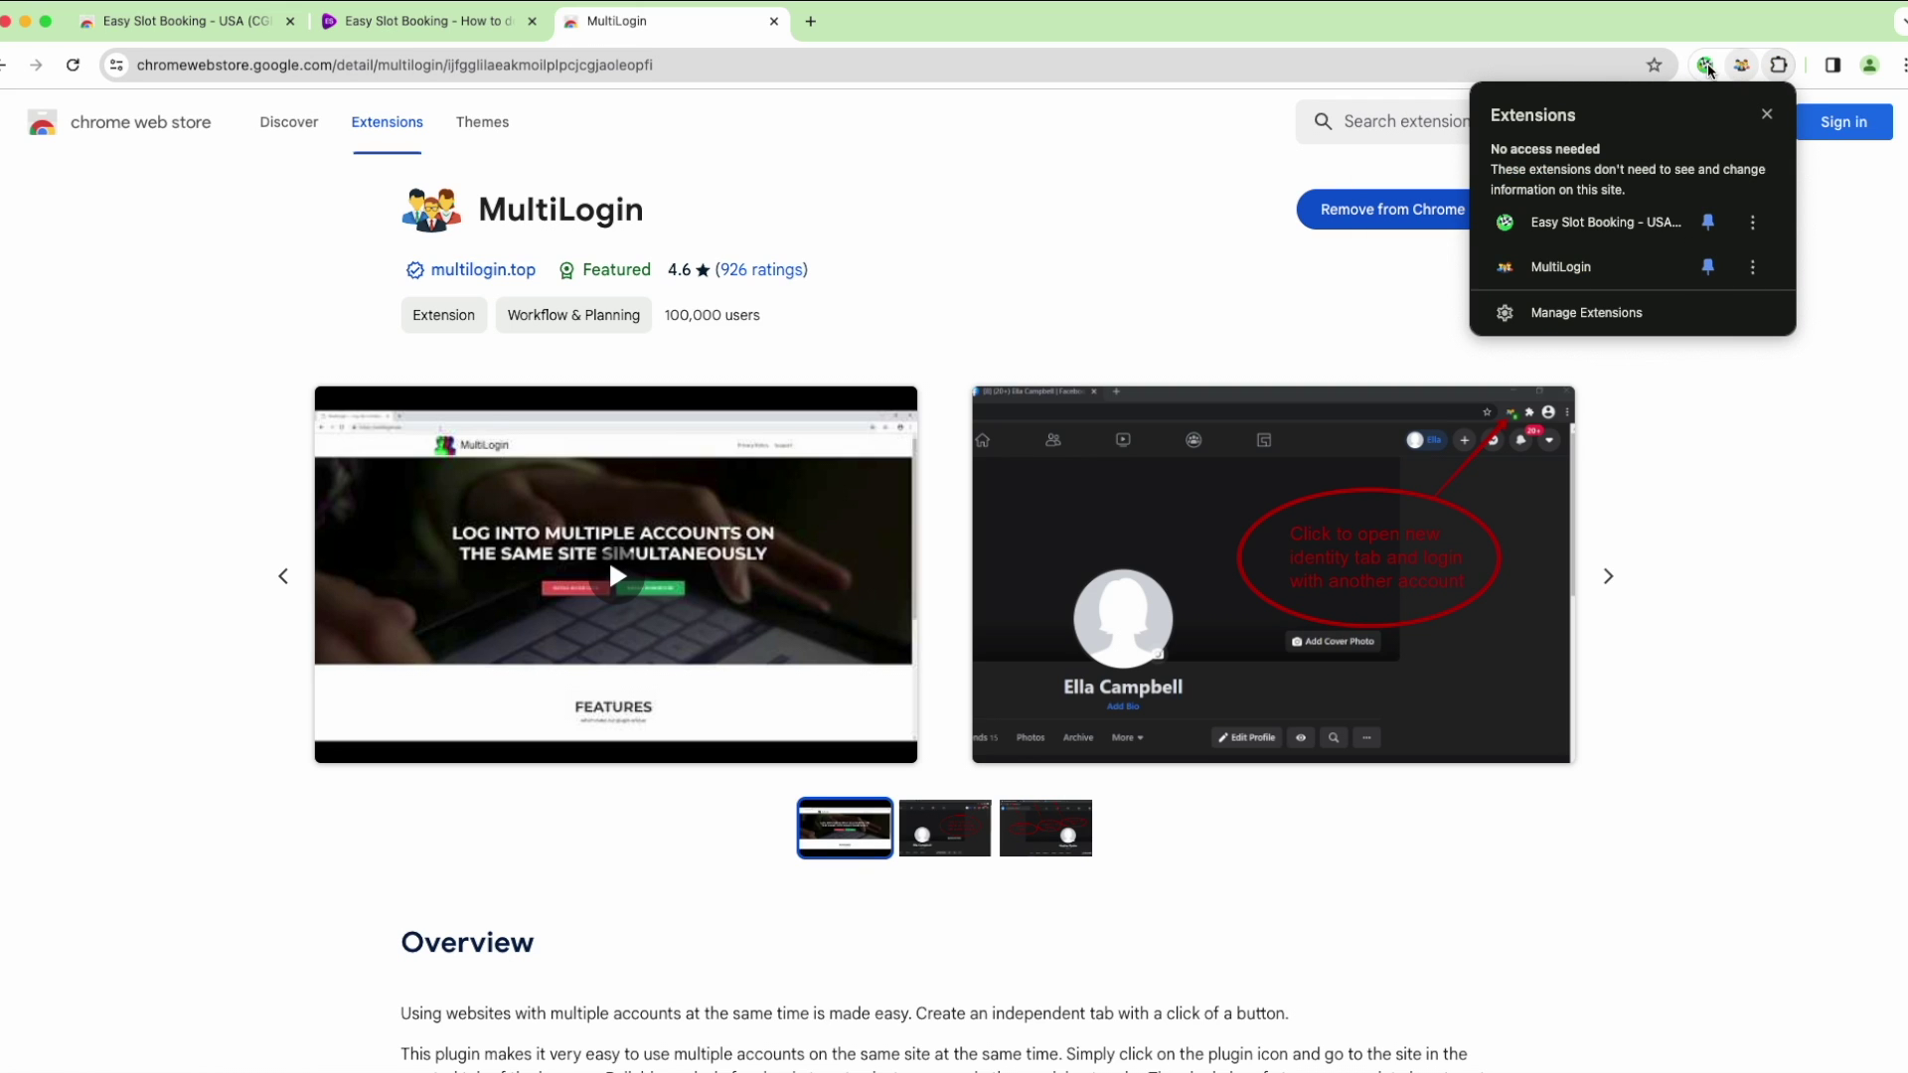
click(1318, 29)
Close the MultiLogin and Easy Slot Booking store tabs, leaving a fresh tab
click(774, 20)
click(291, 21)
click(327, 21)
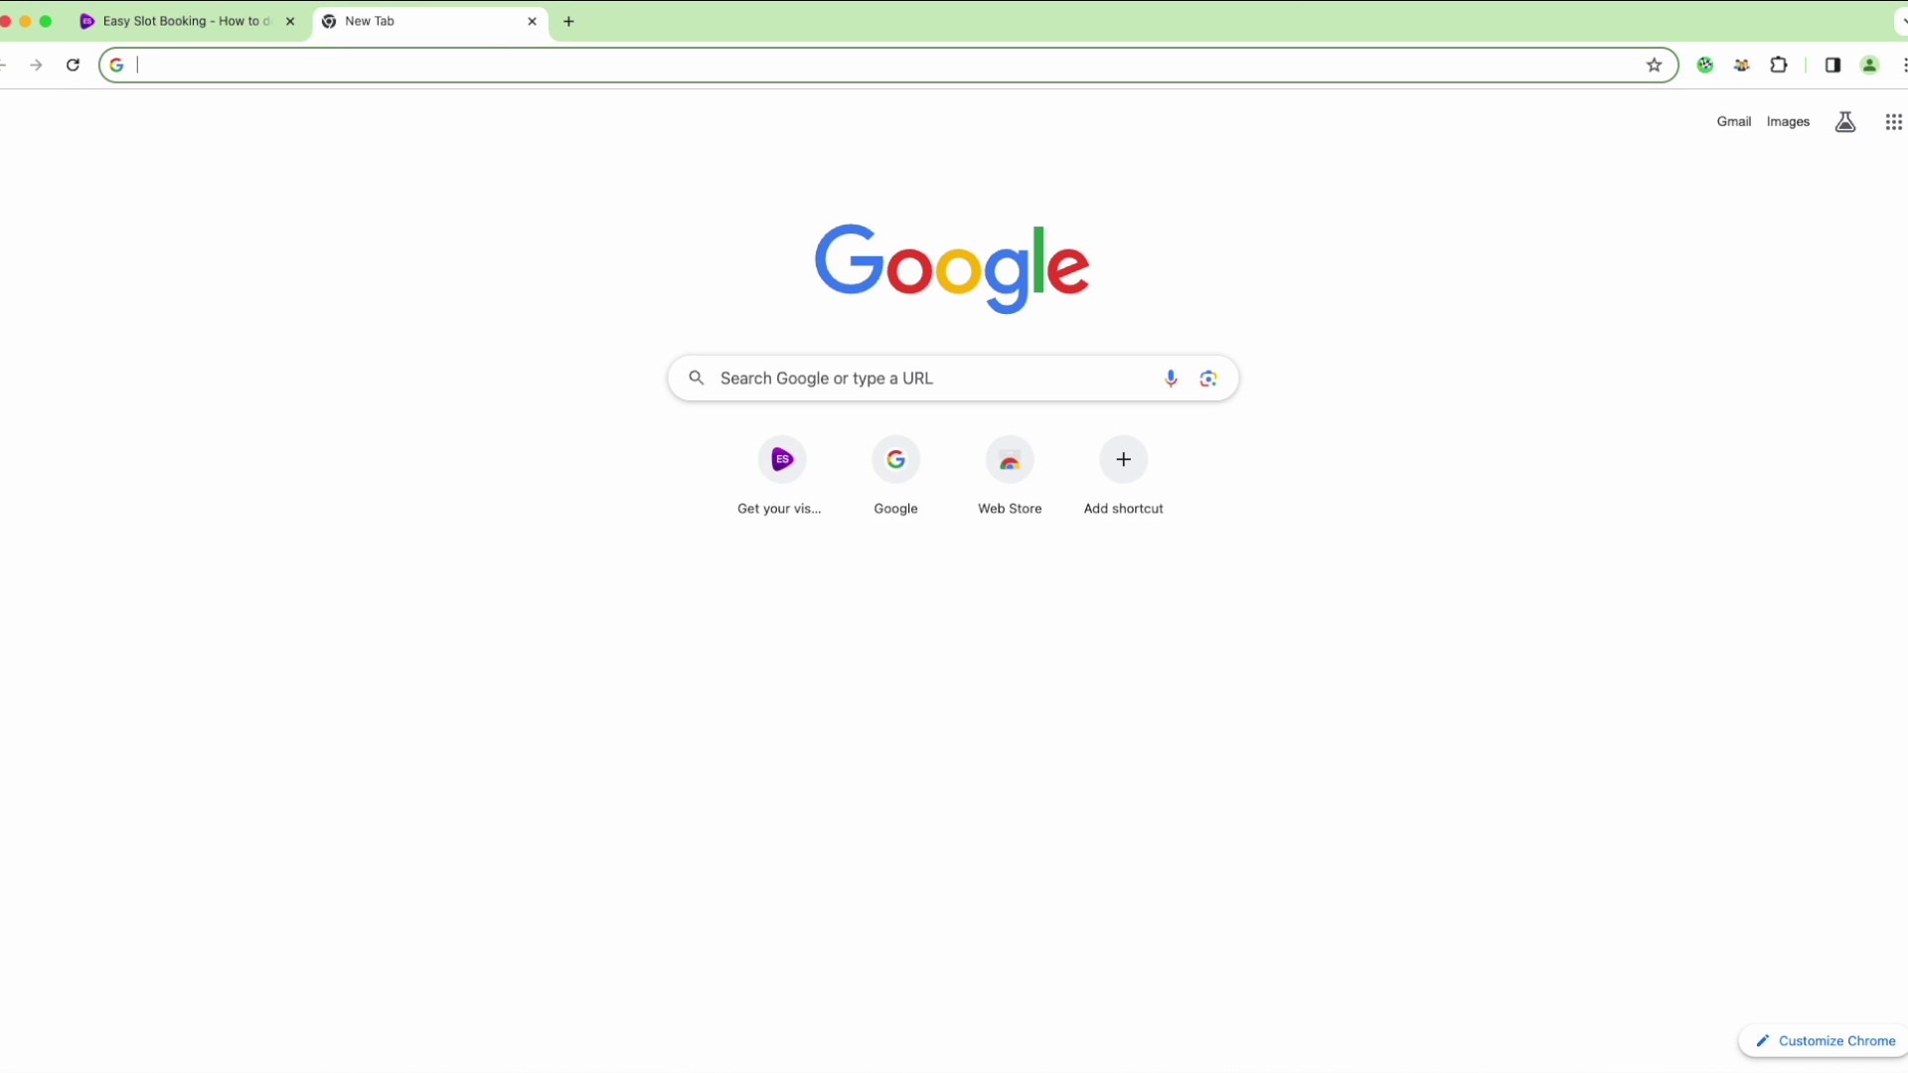
Go to easyslotbooking.com and close the old how-to tab
text(eas)
key(BackSpace)
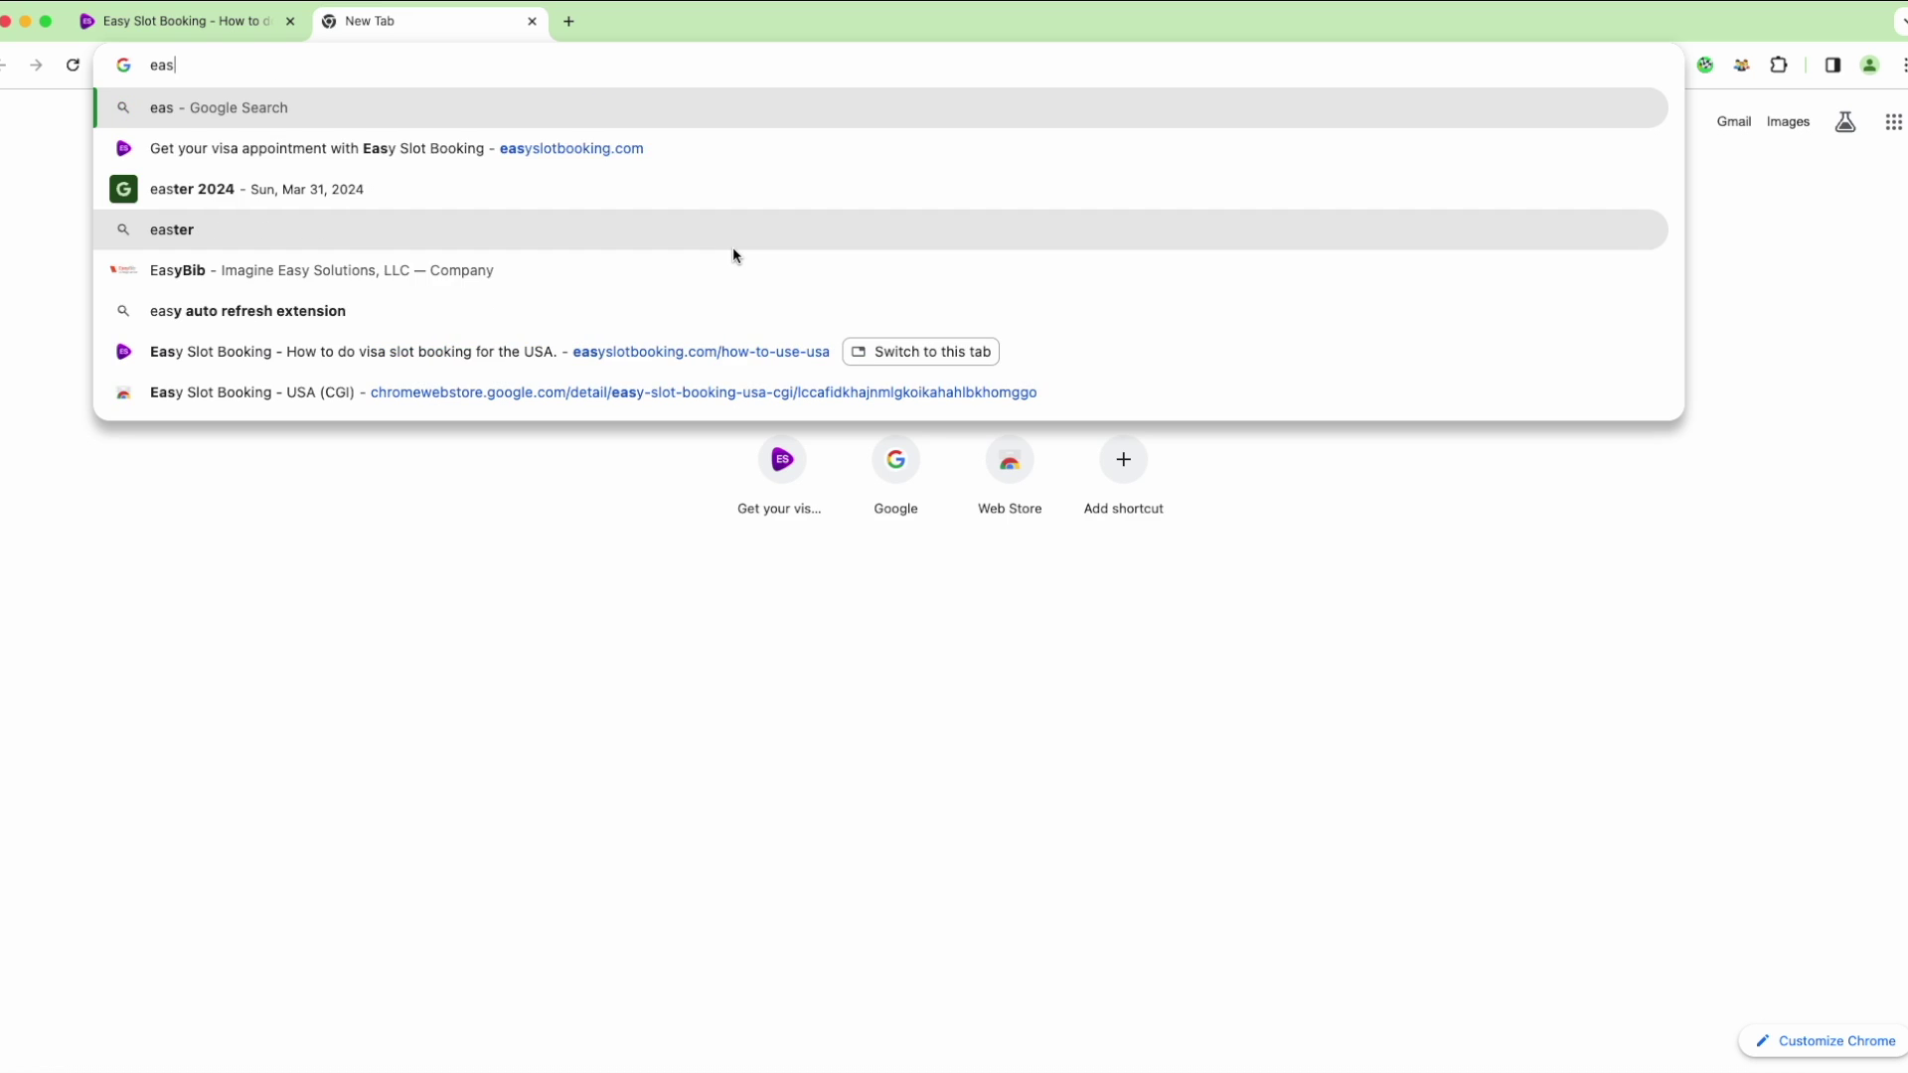
key(Down)
key(Return)
click(290, 21)
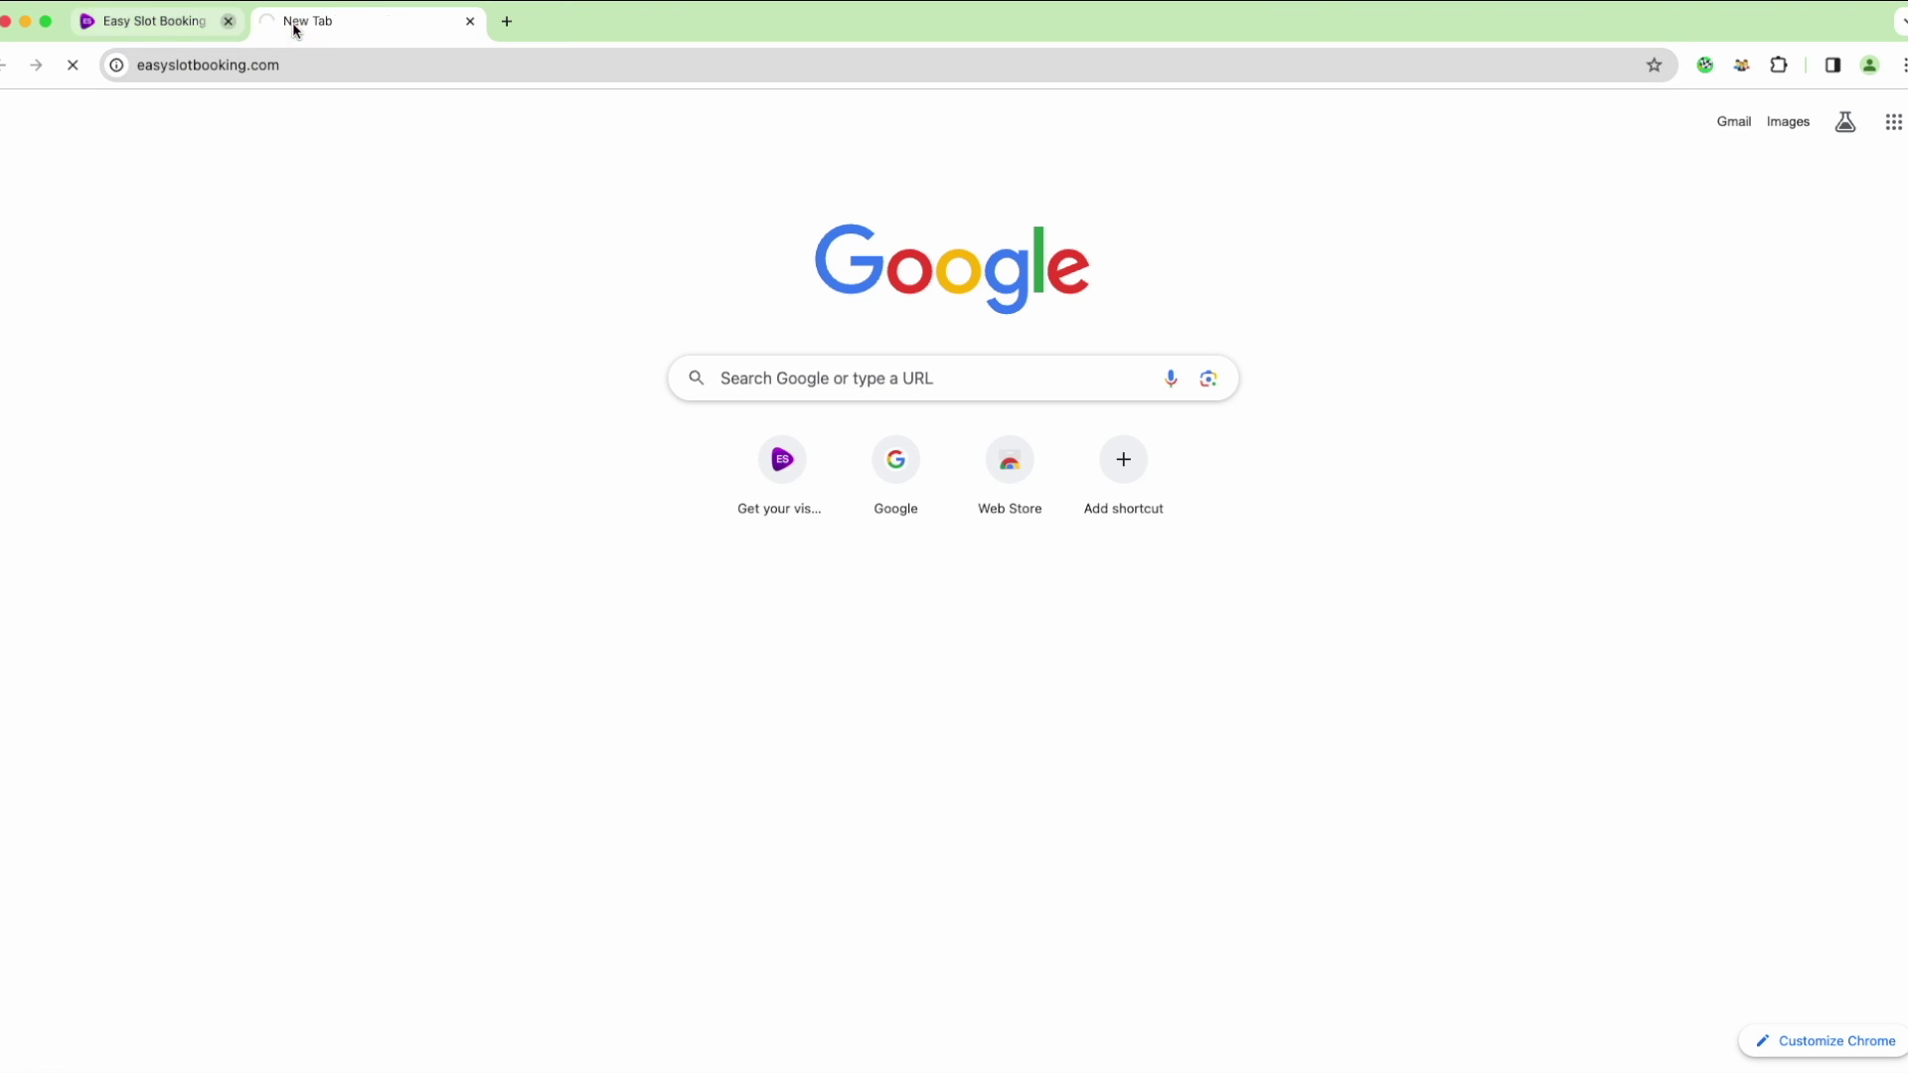
Open the extension's settings and start the Account login with Facebook
click(1707, 65)
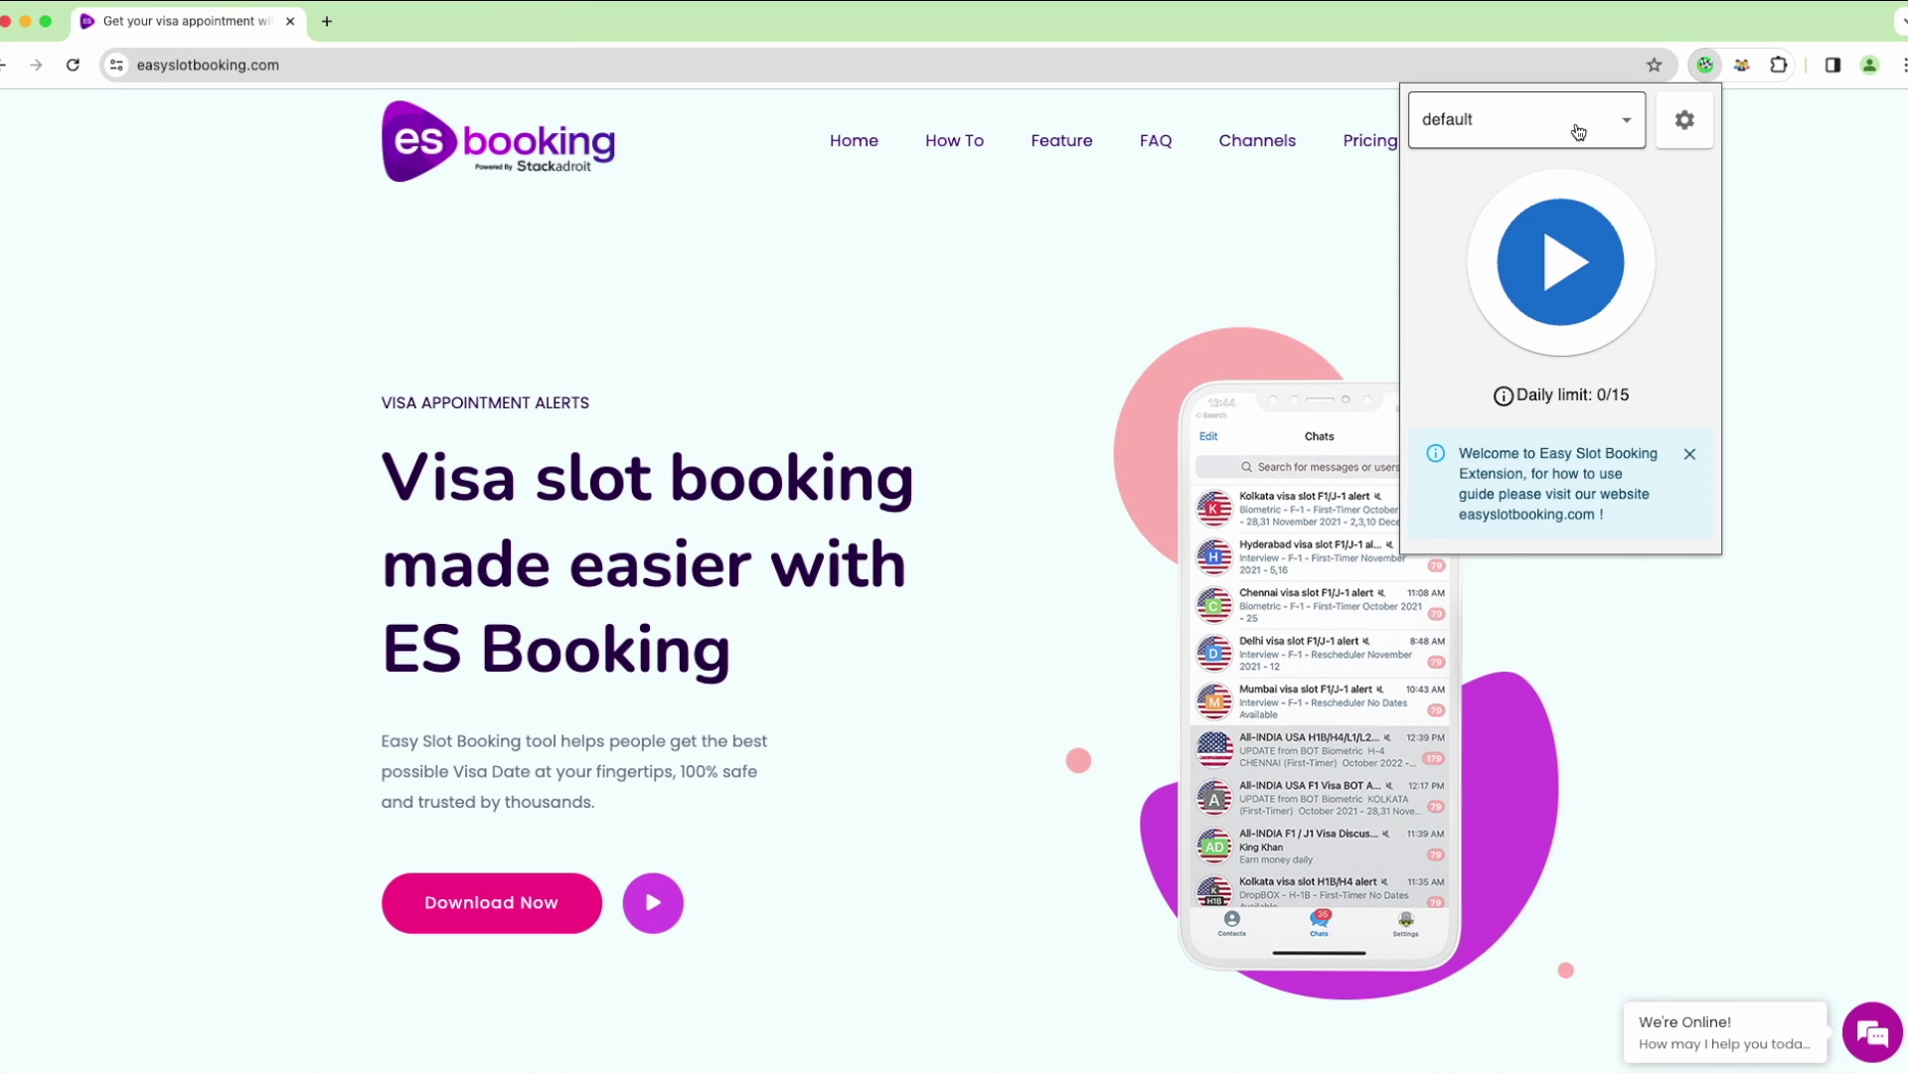
click(1691, 135)
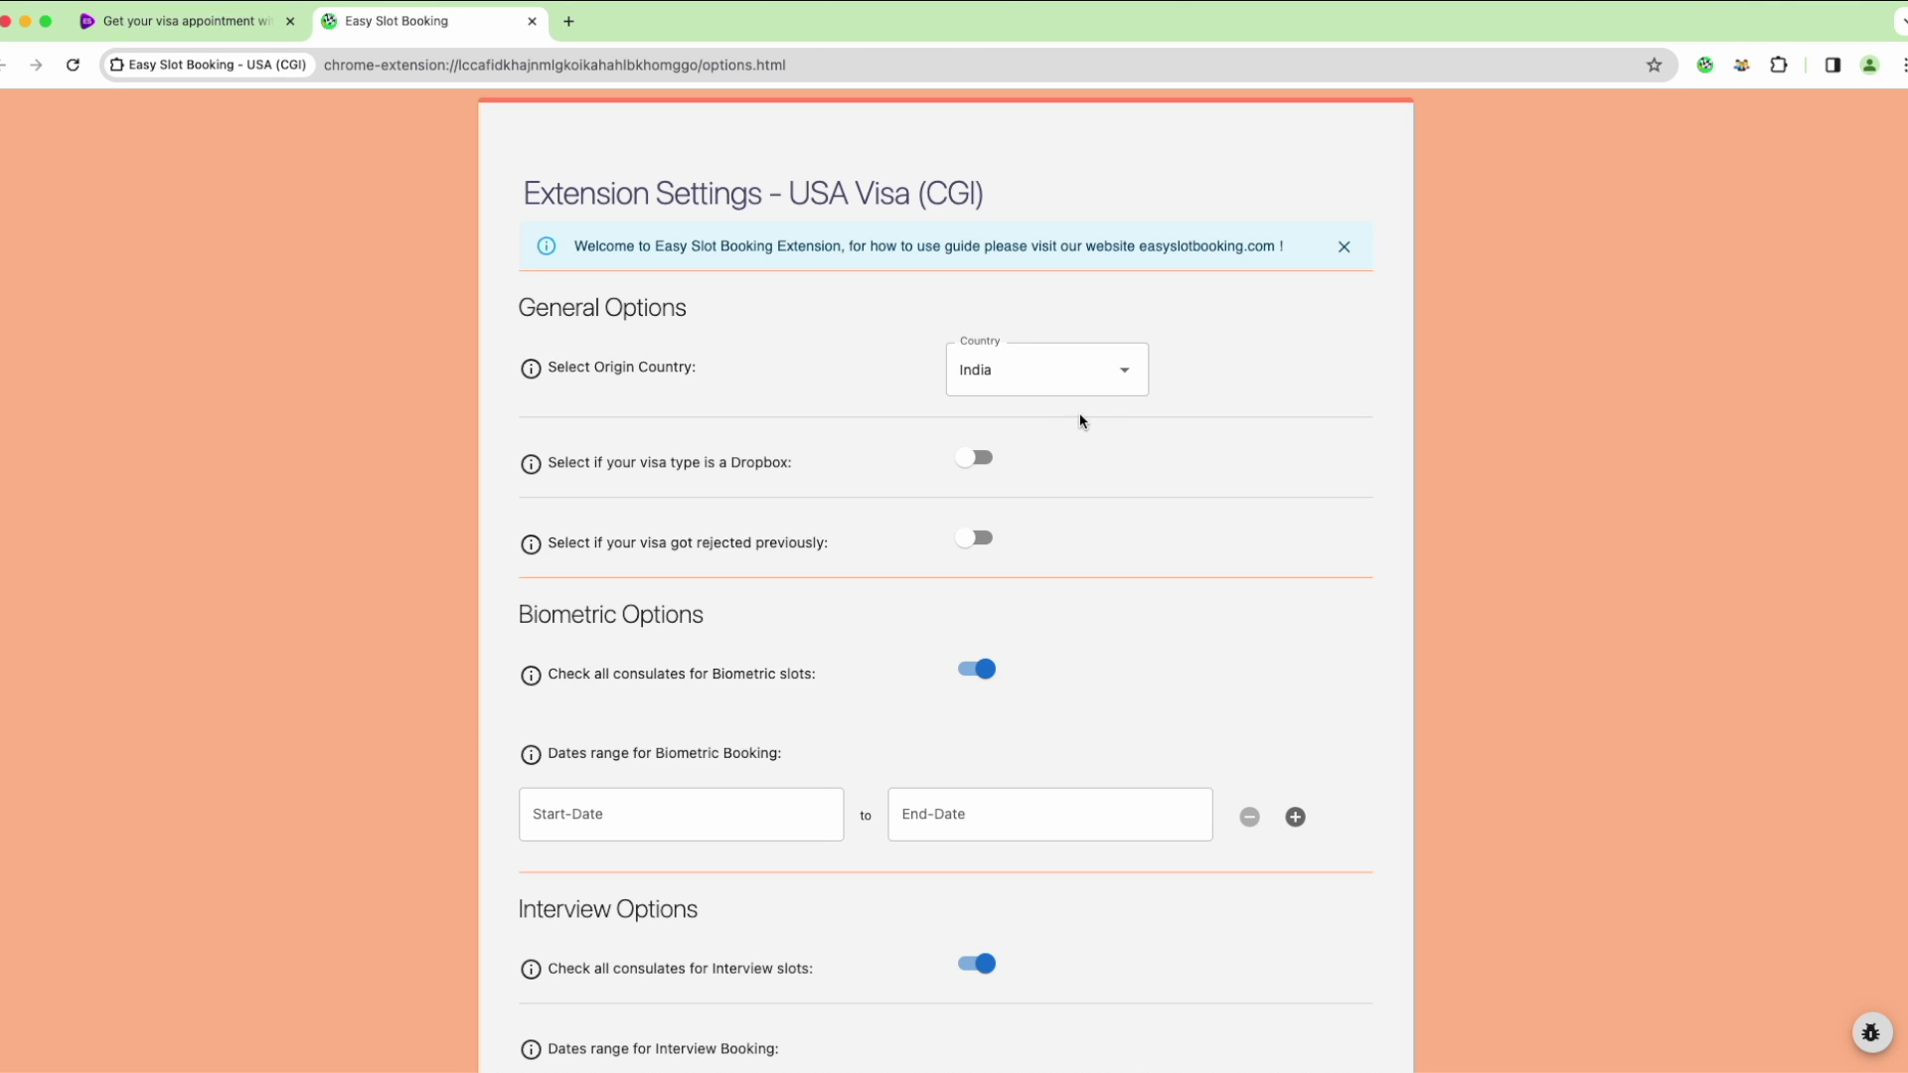
scroll(967, 710, down, 10)
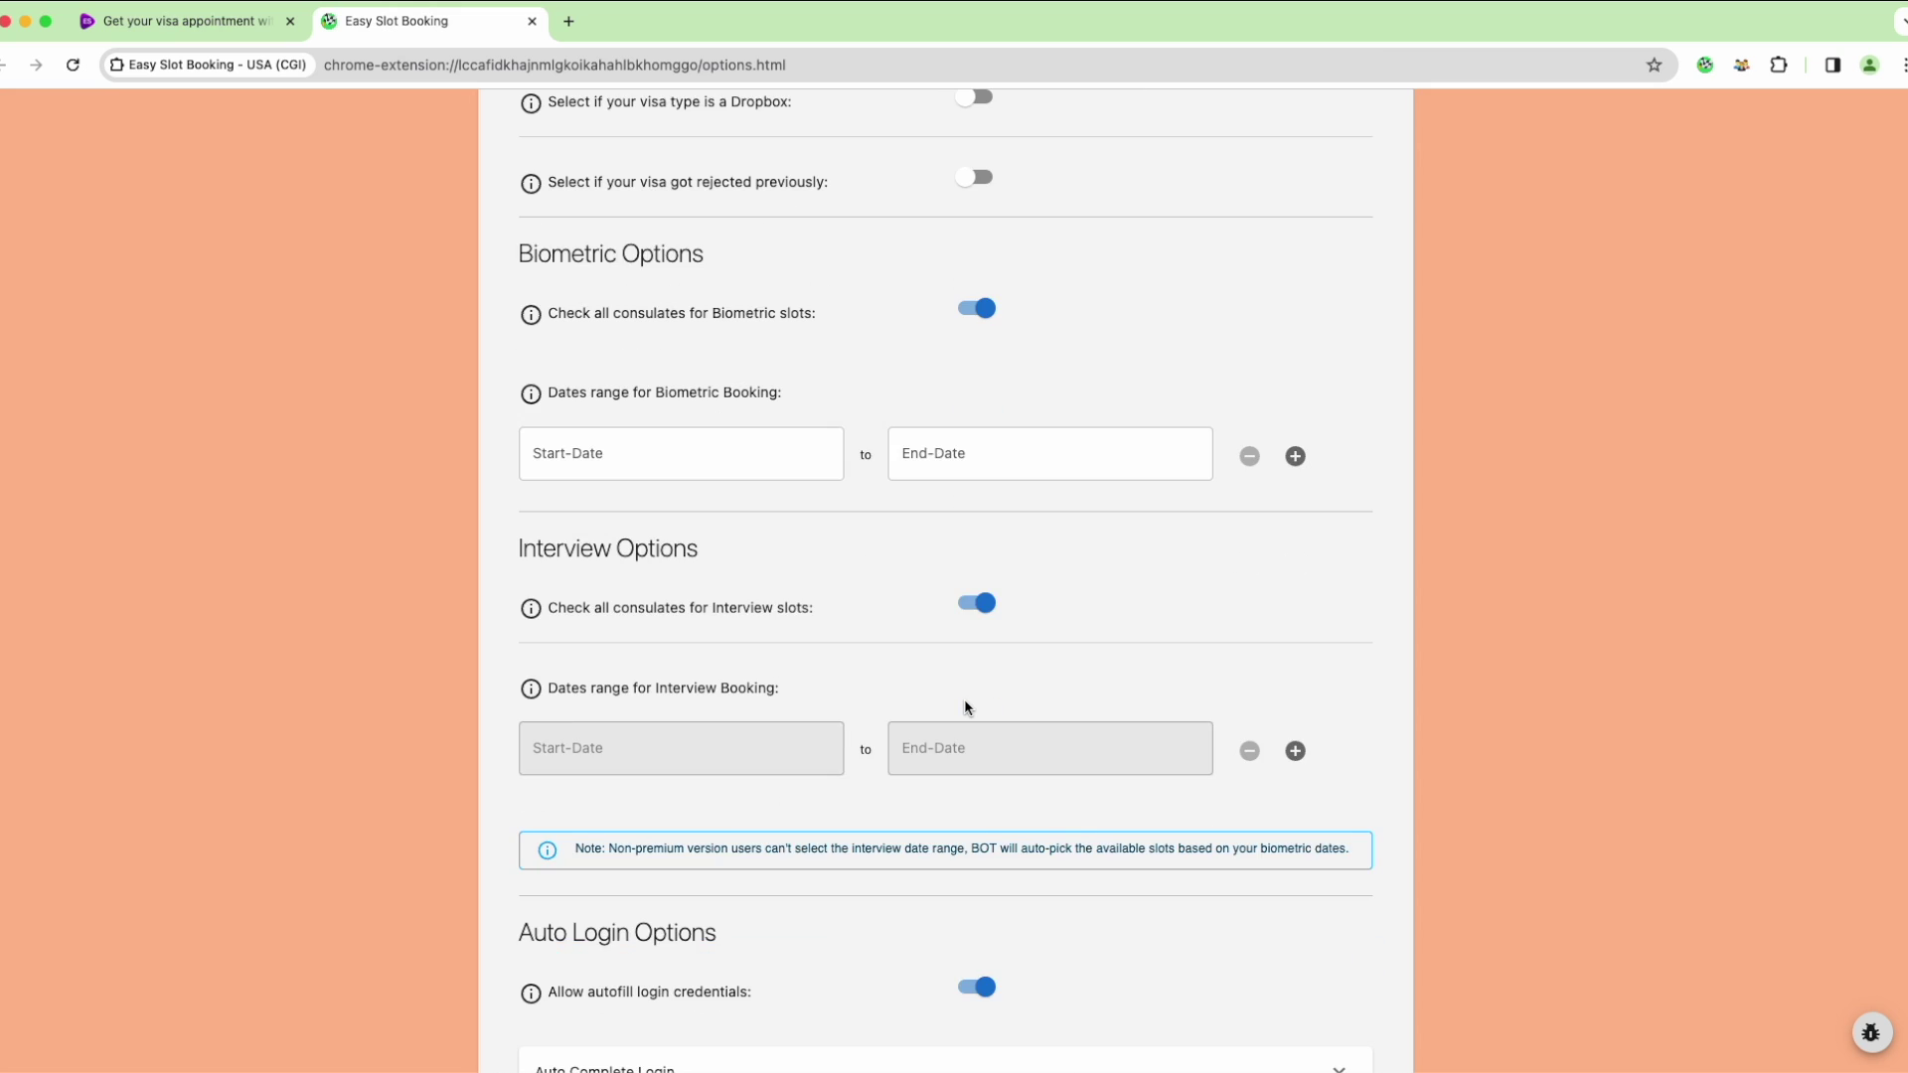
scroll(966, 701, down, 3)
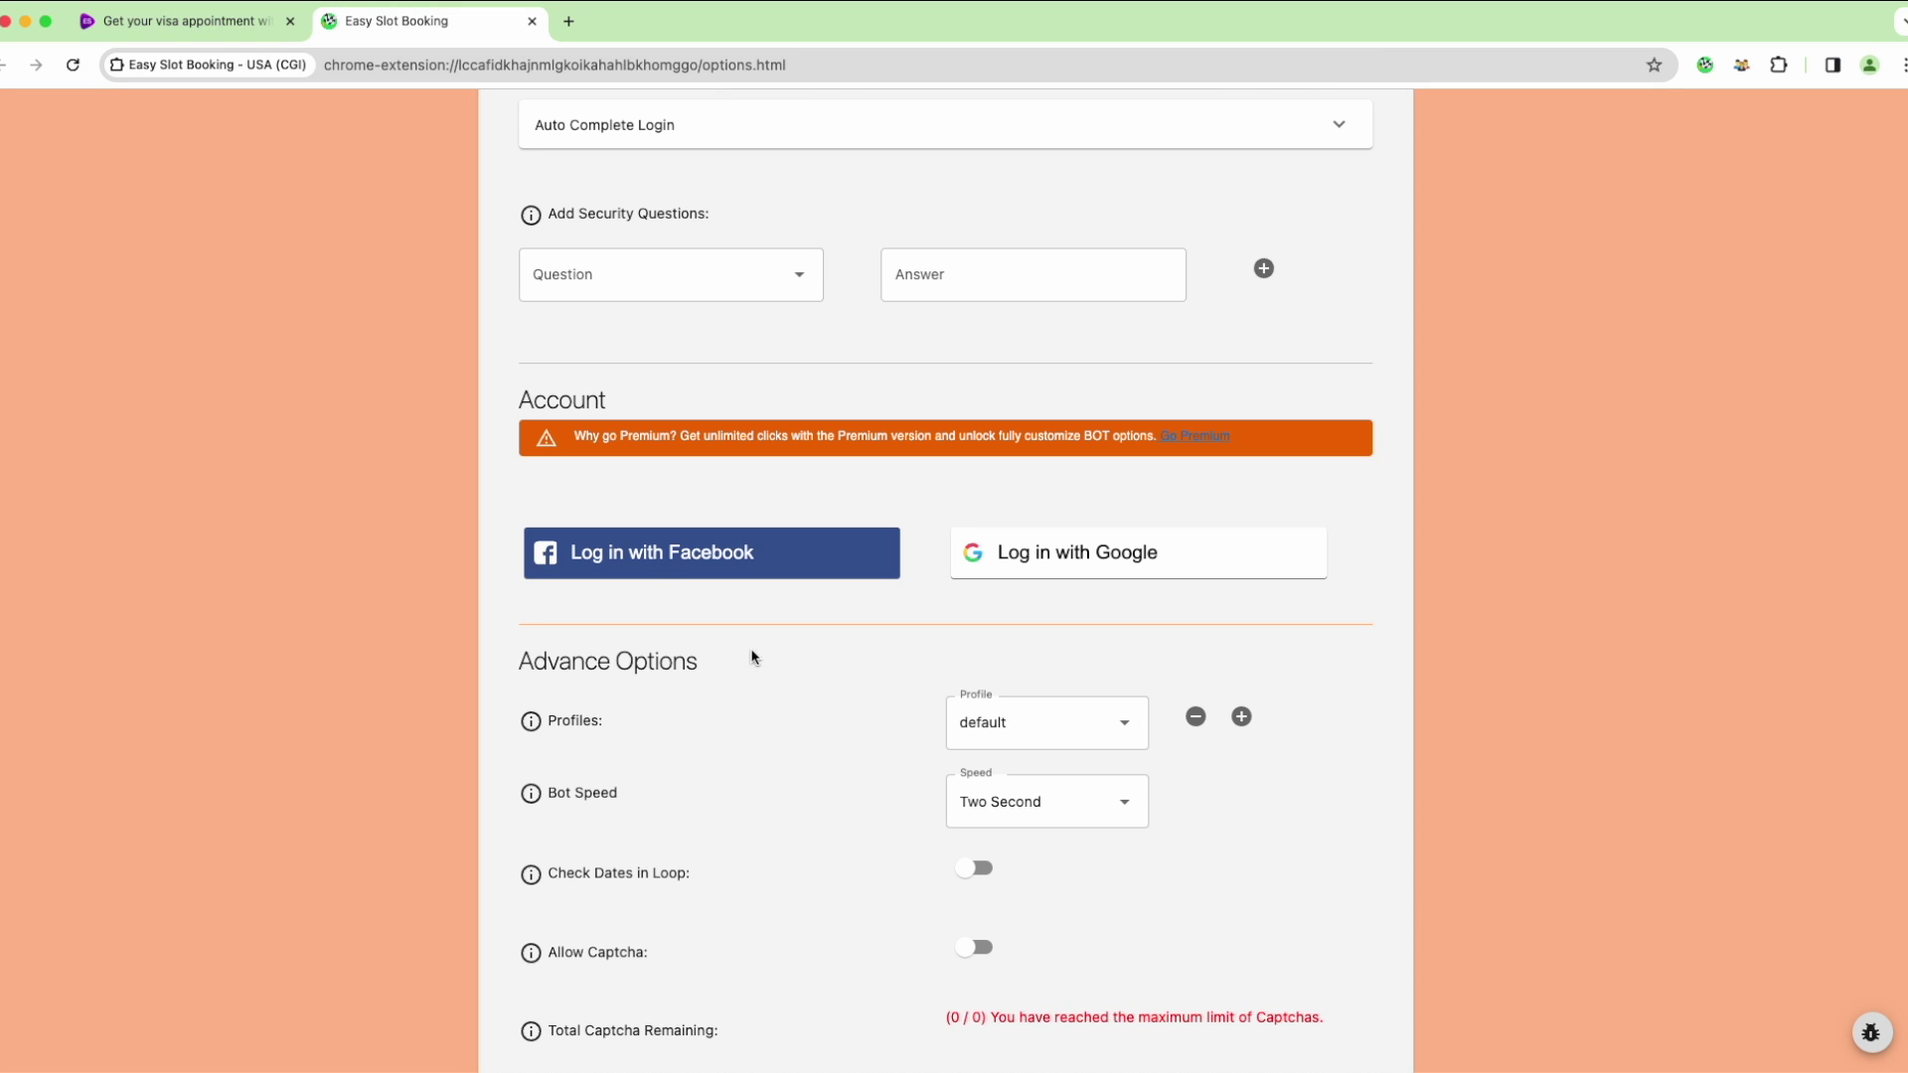
click(610, 557)
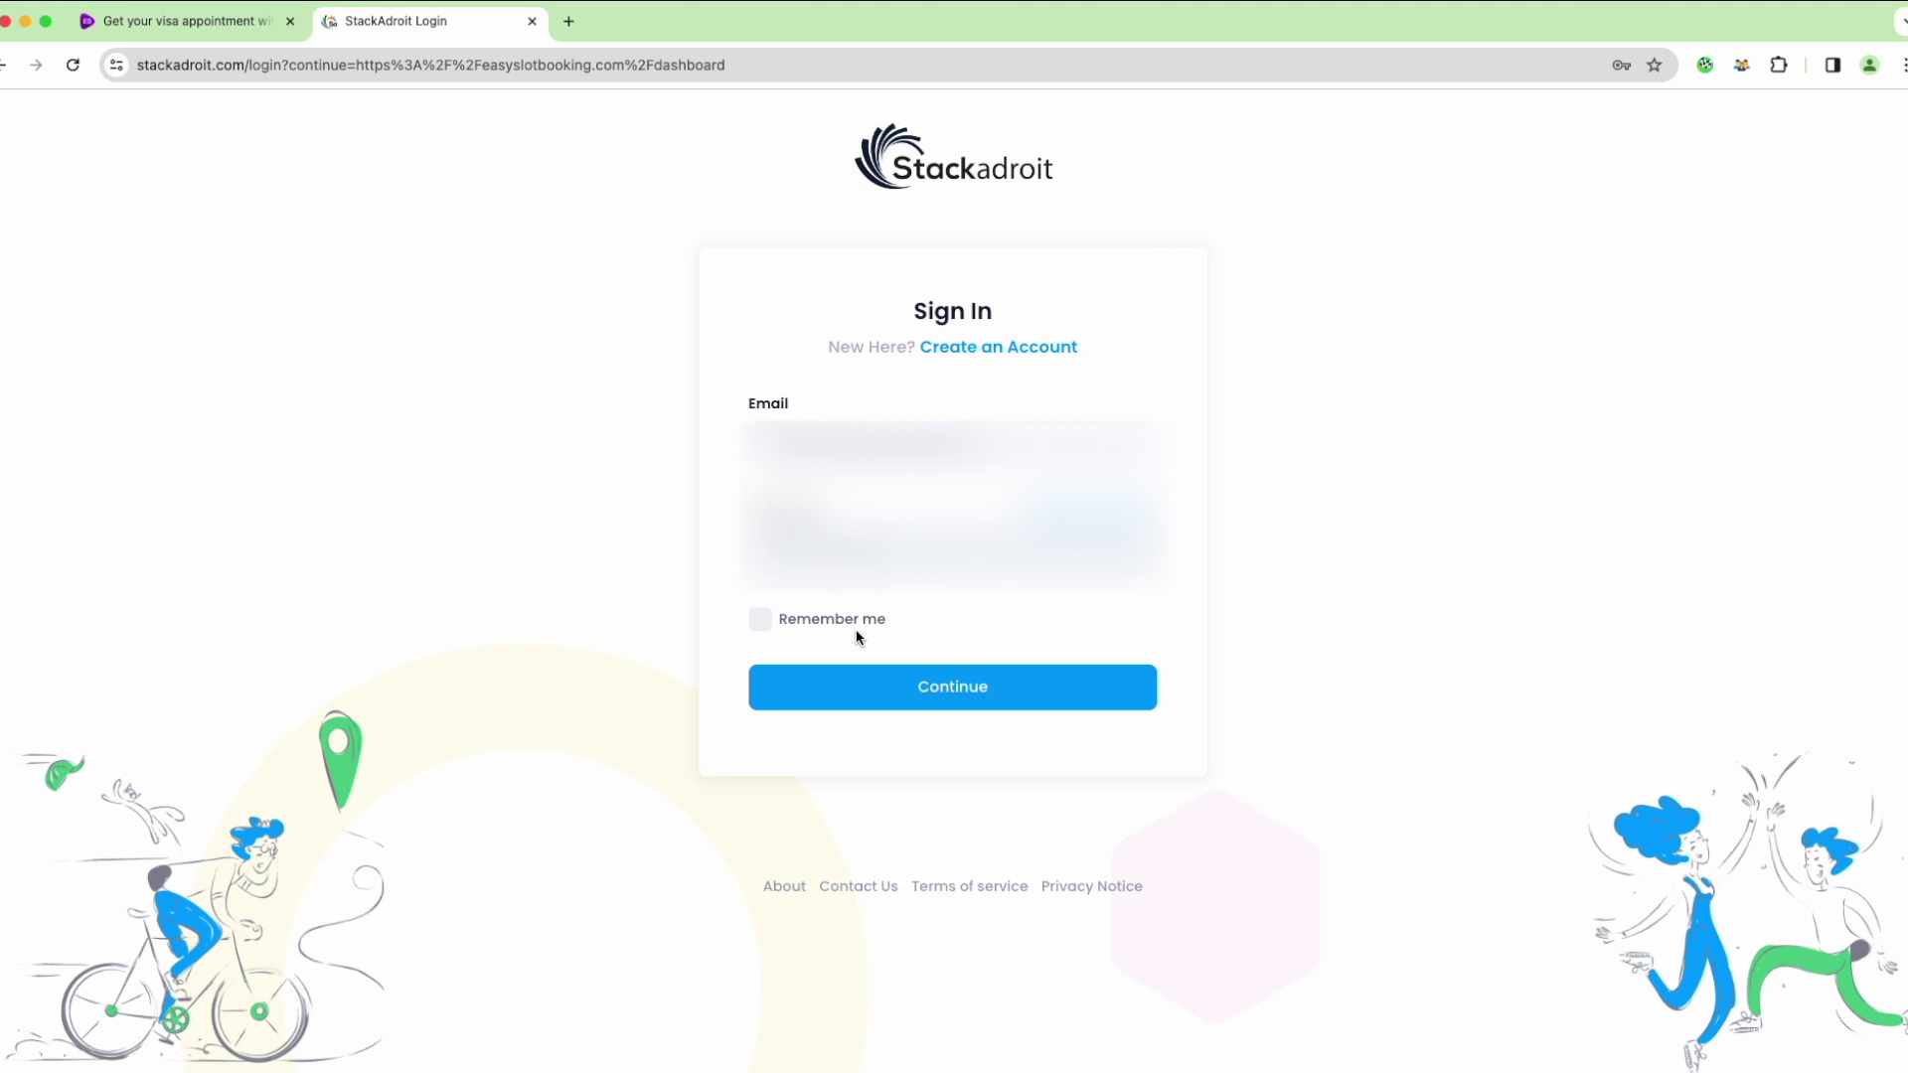
Sign in to StackAdroit, acknowledge the success message, and reopen the USA Visa settings
click(861, 688)
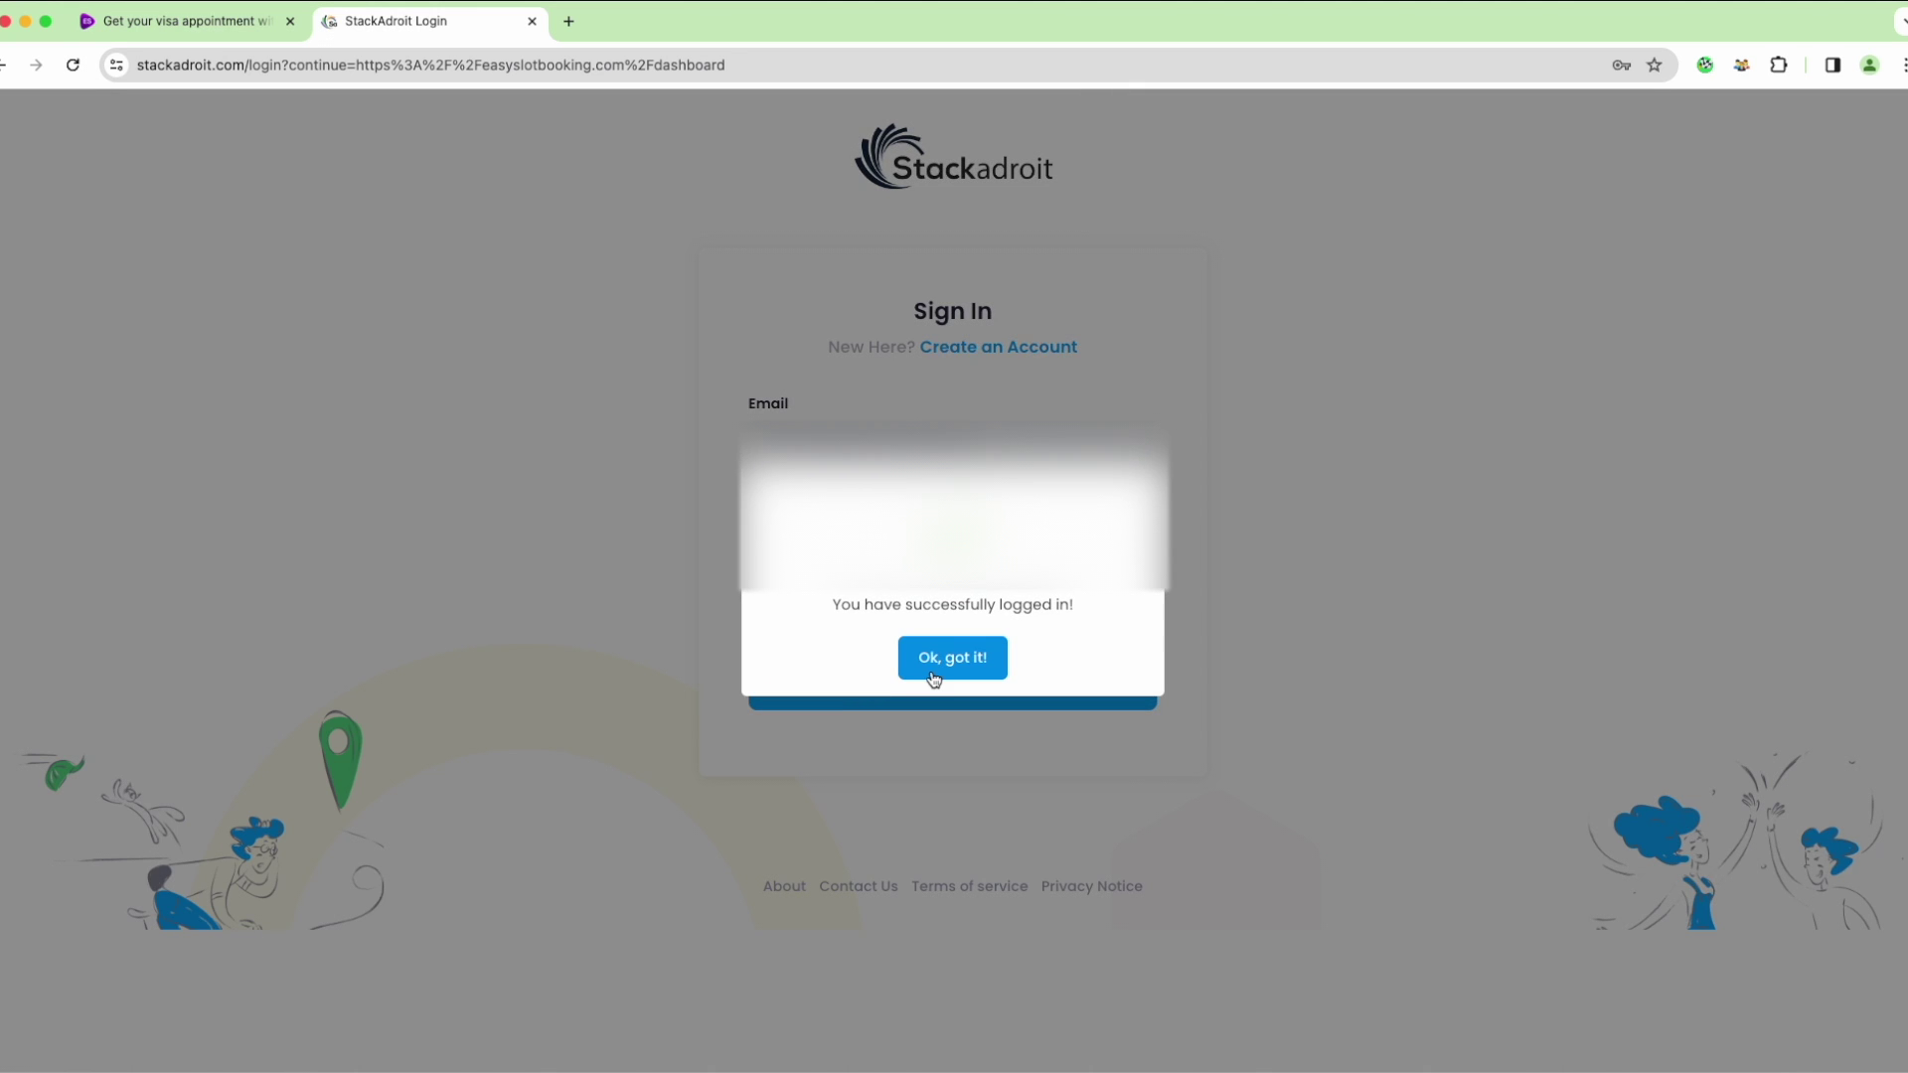
click(930, 678)
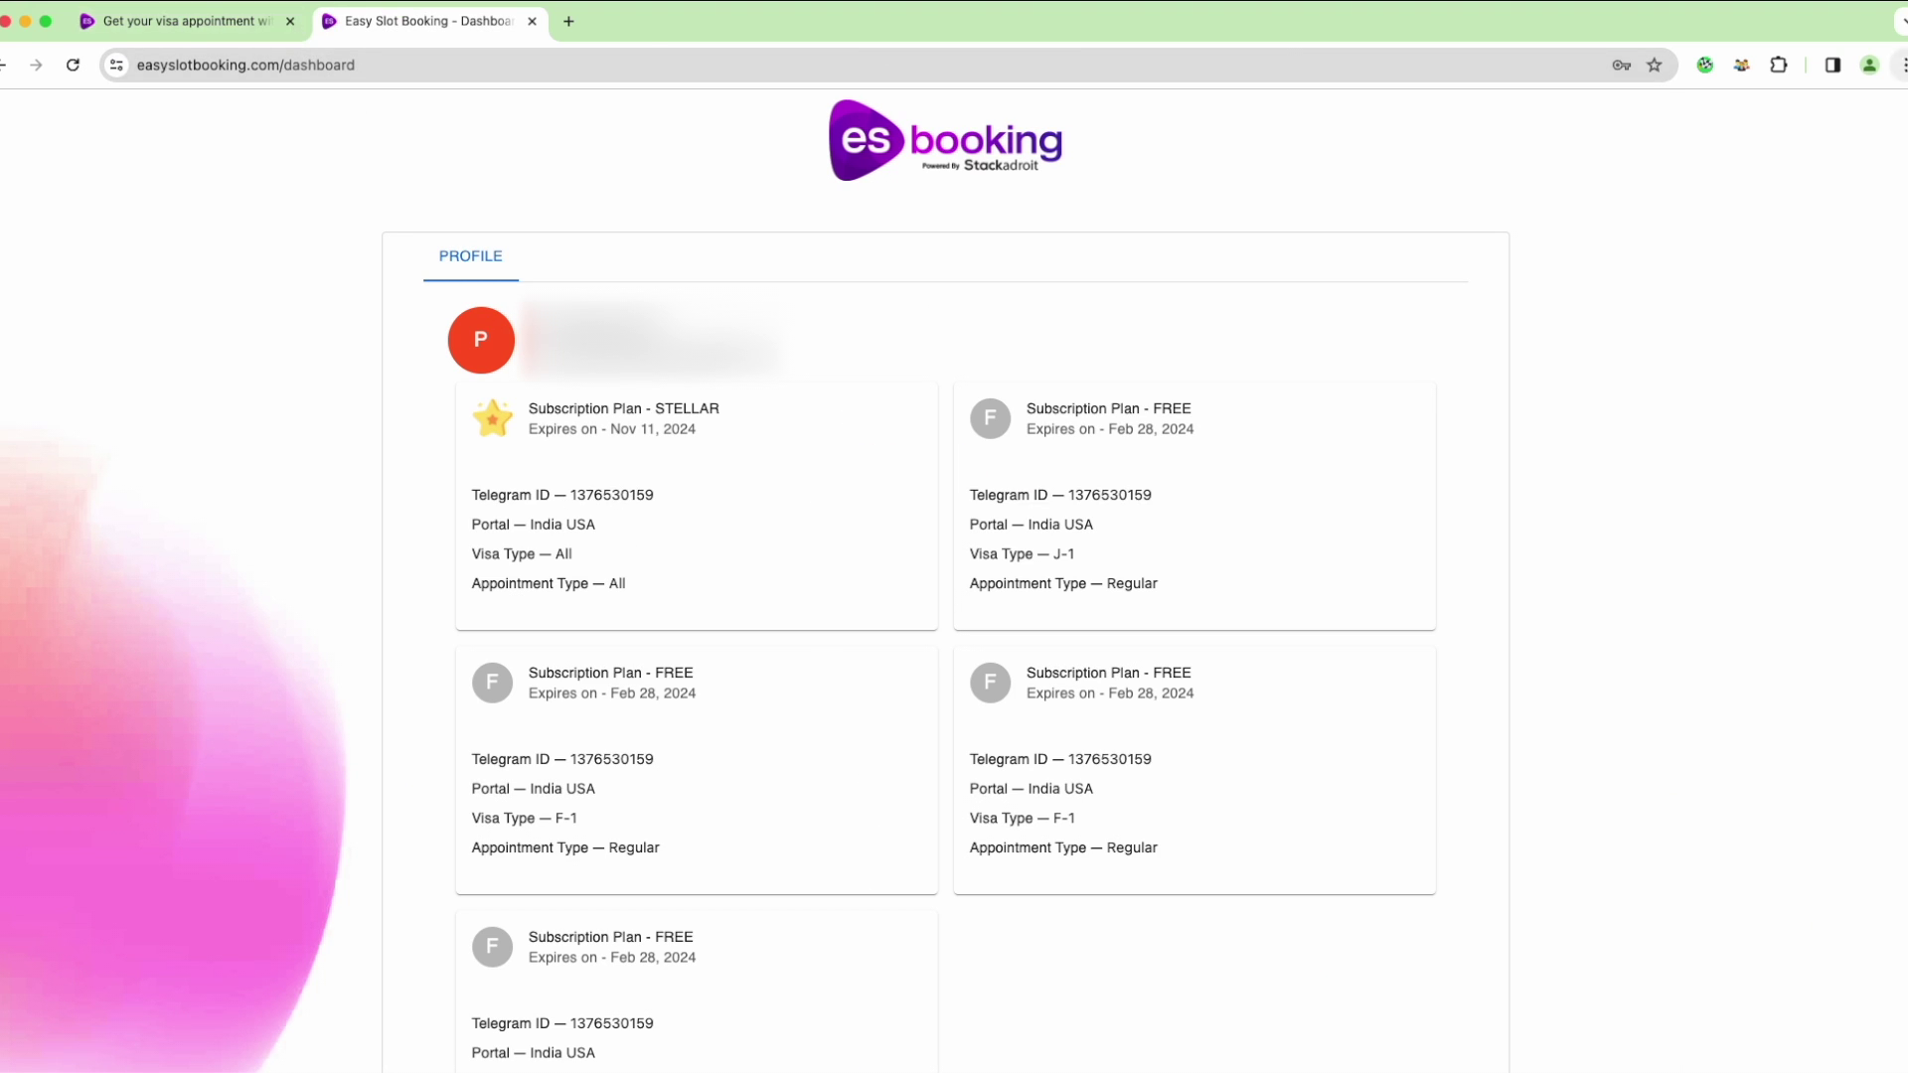
click(1705, 66)
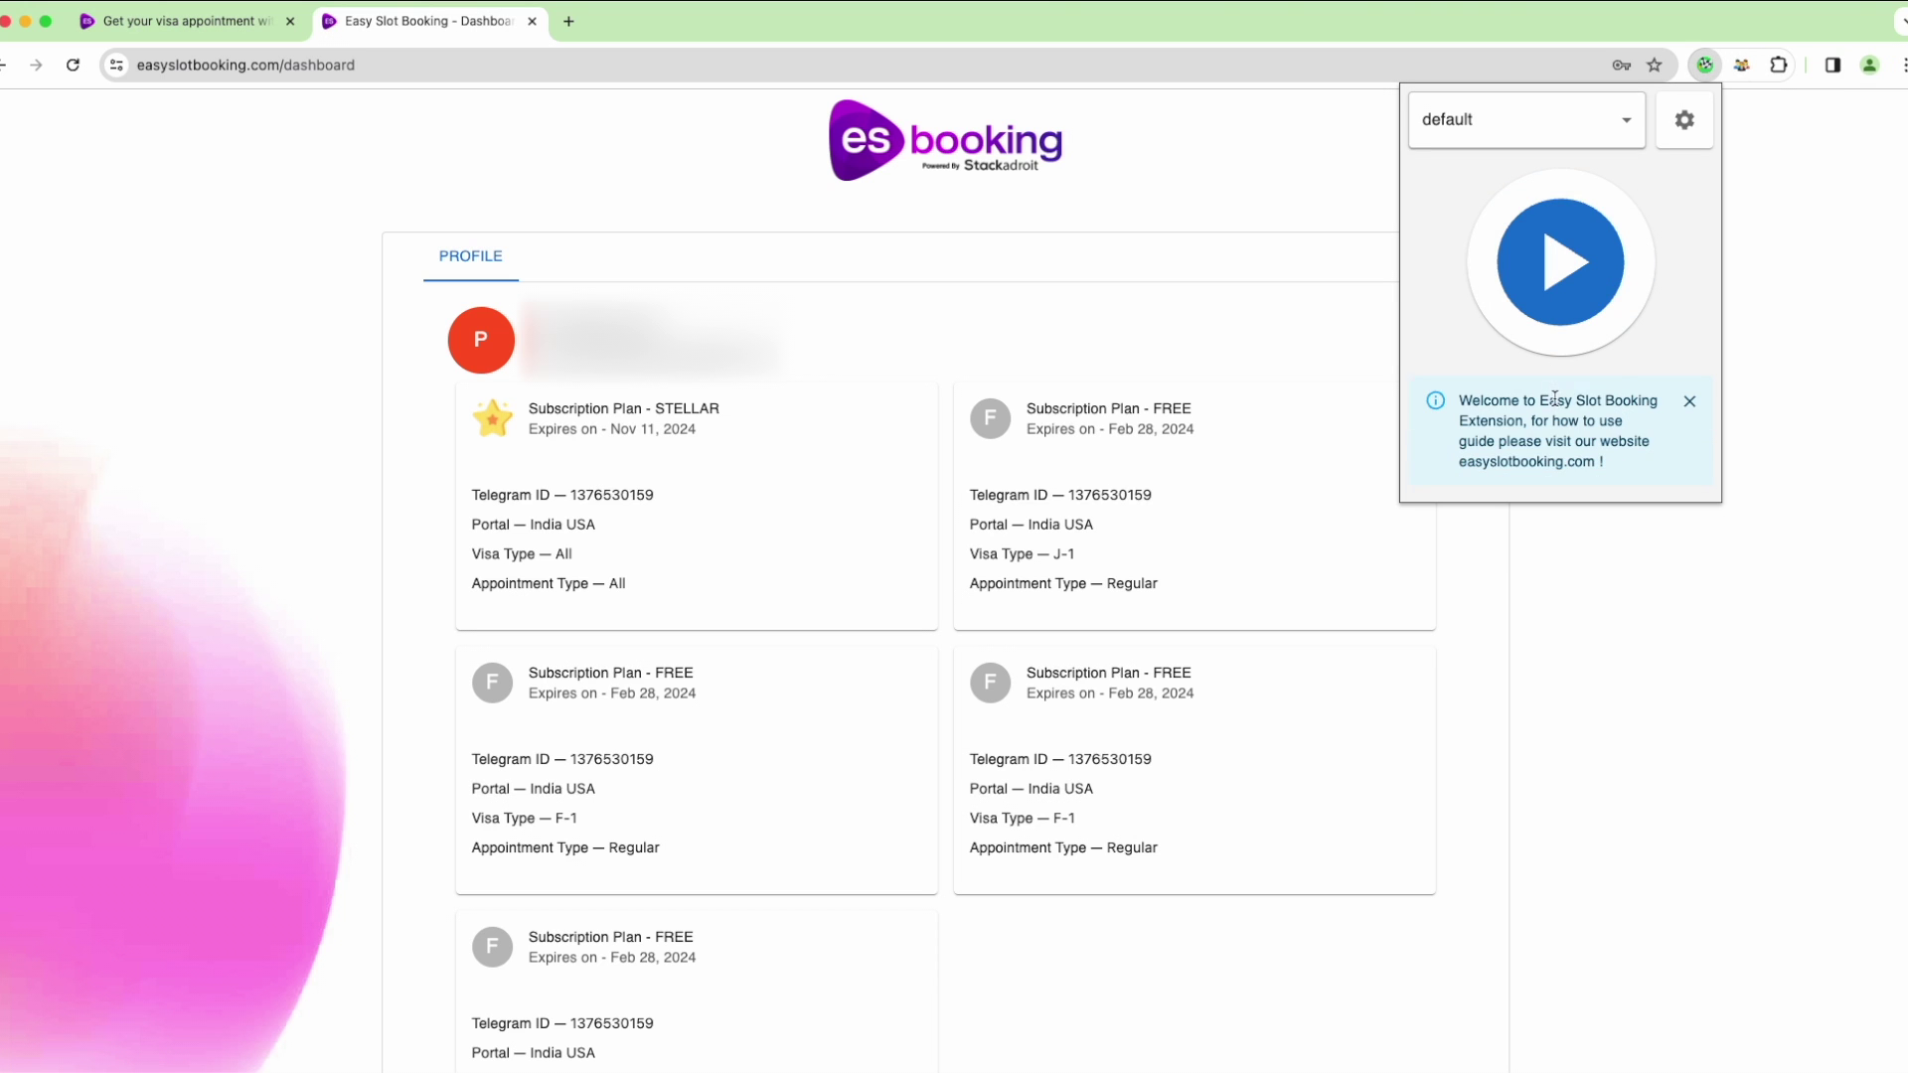
click(1684, 121)
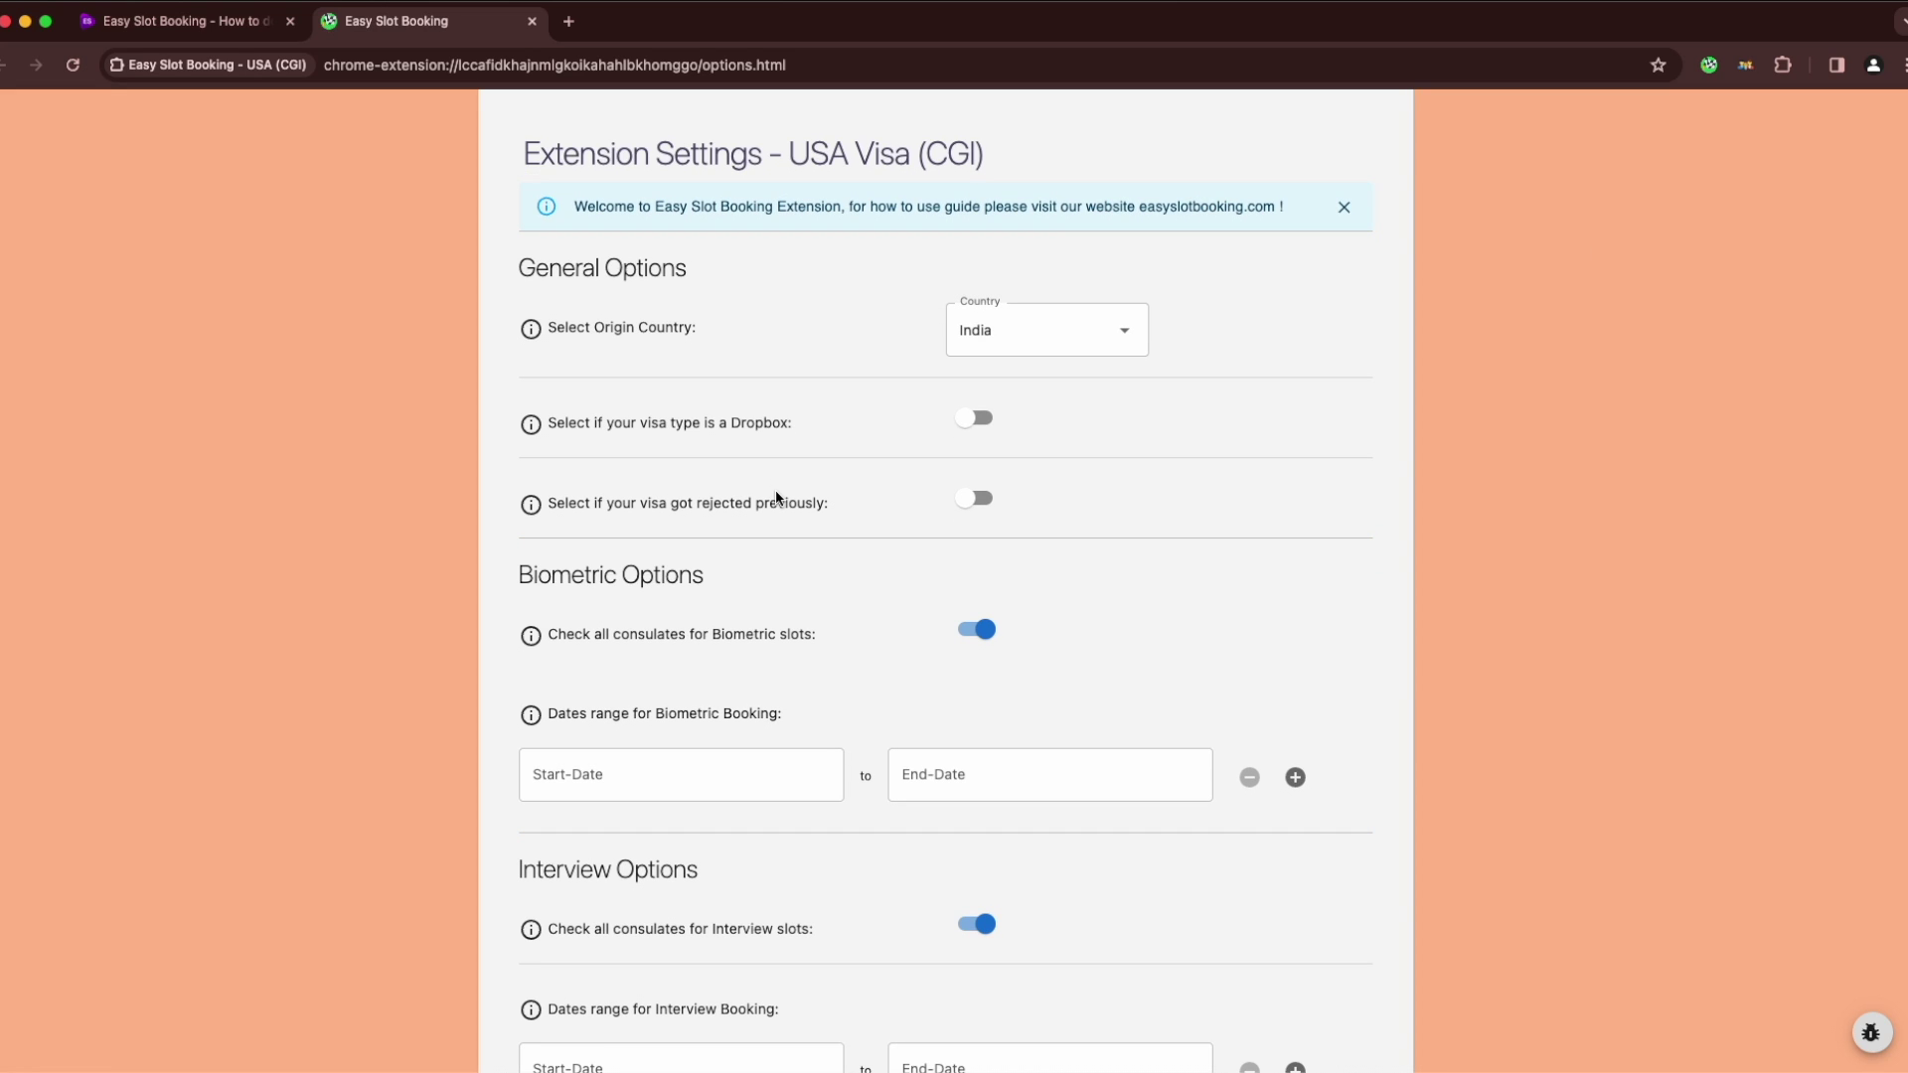
Add a profile named user1 under Advance Options and make it active
scroll(778, 497, down, 10)
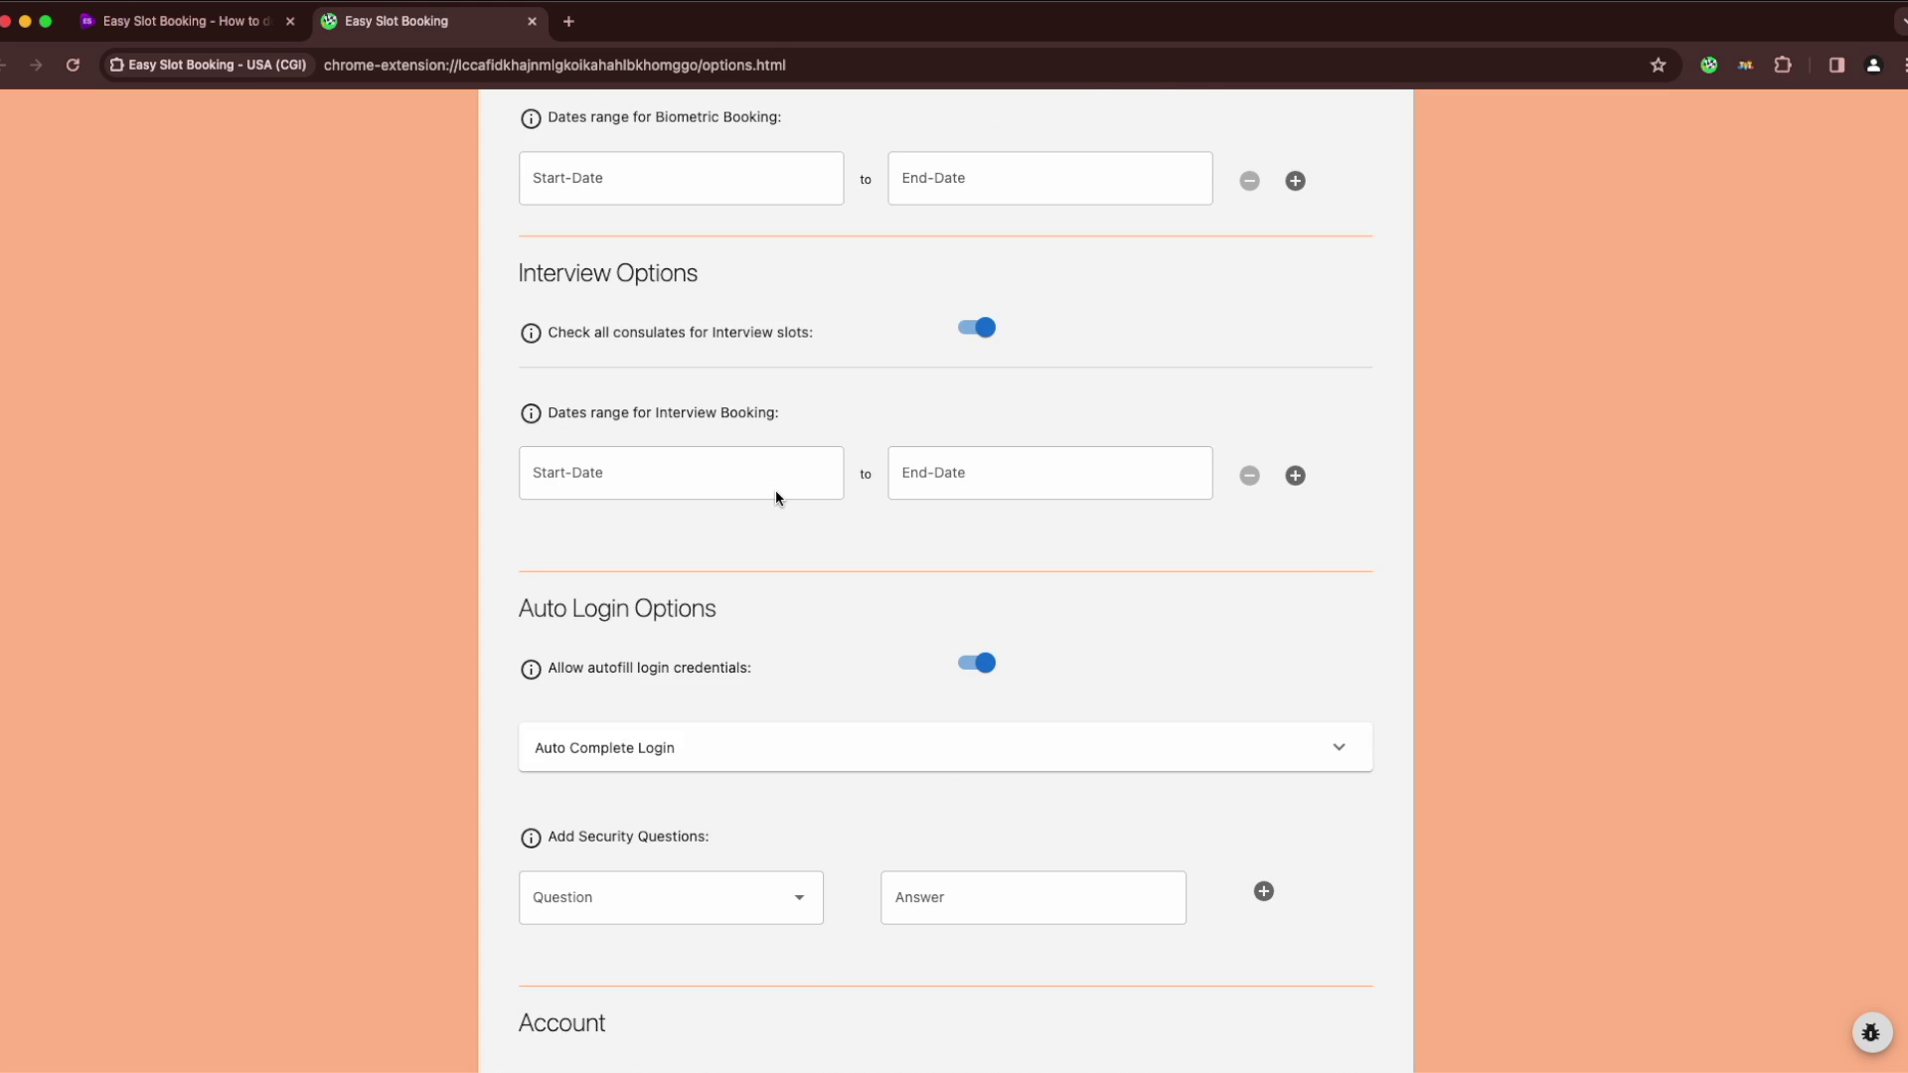
scroll(775, 491, down, 5)
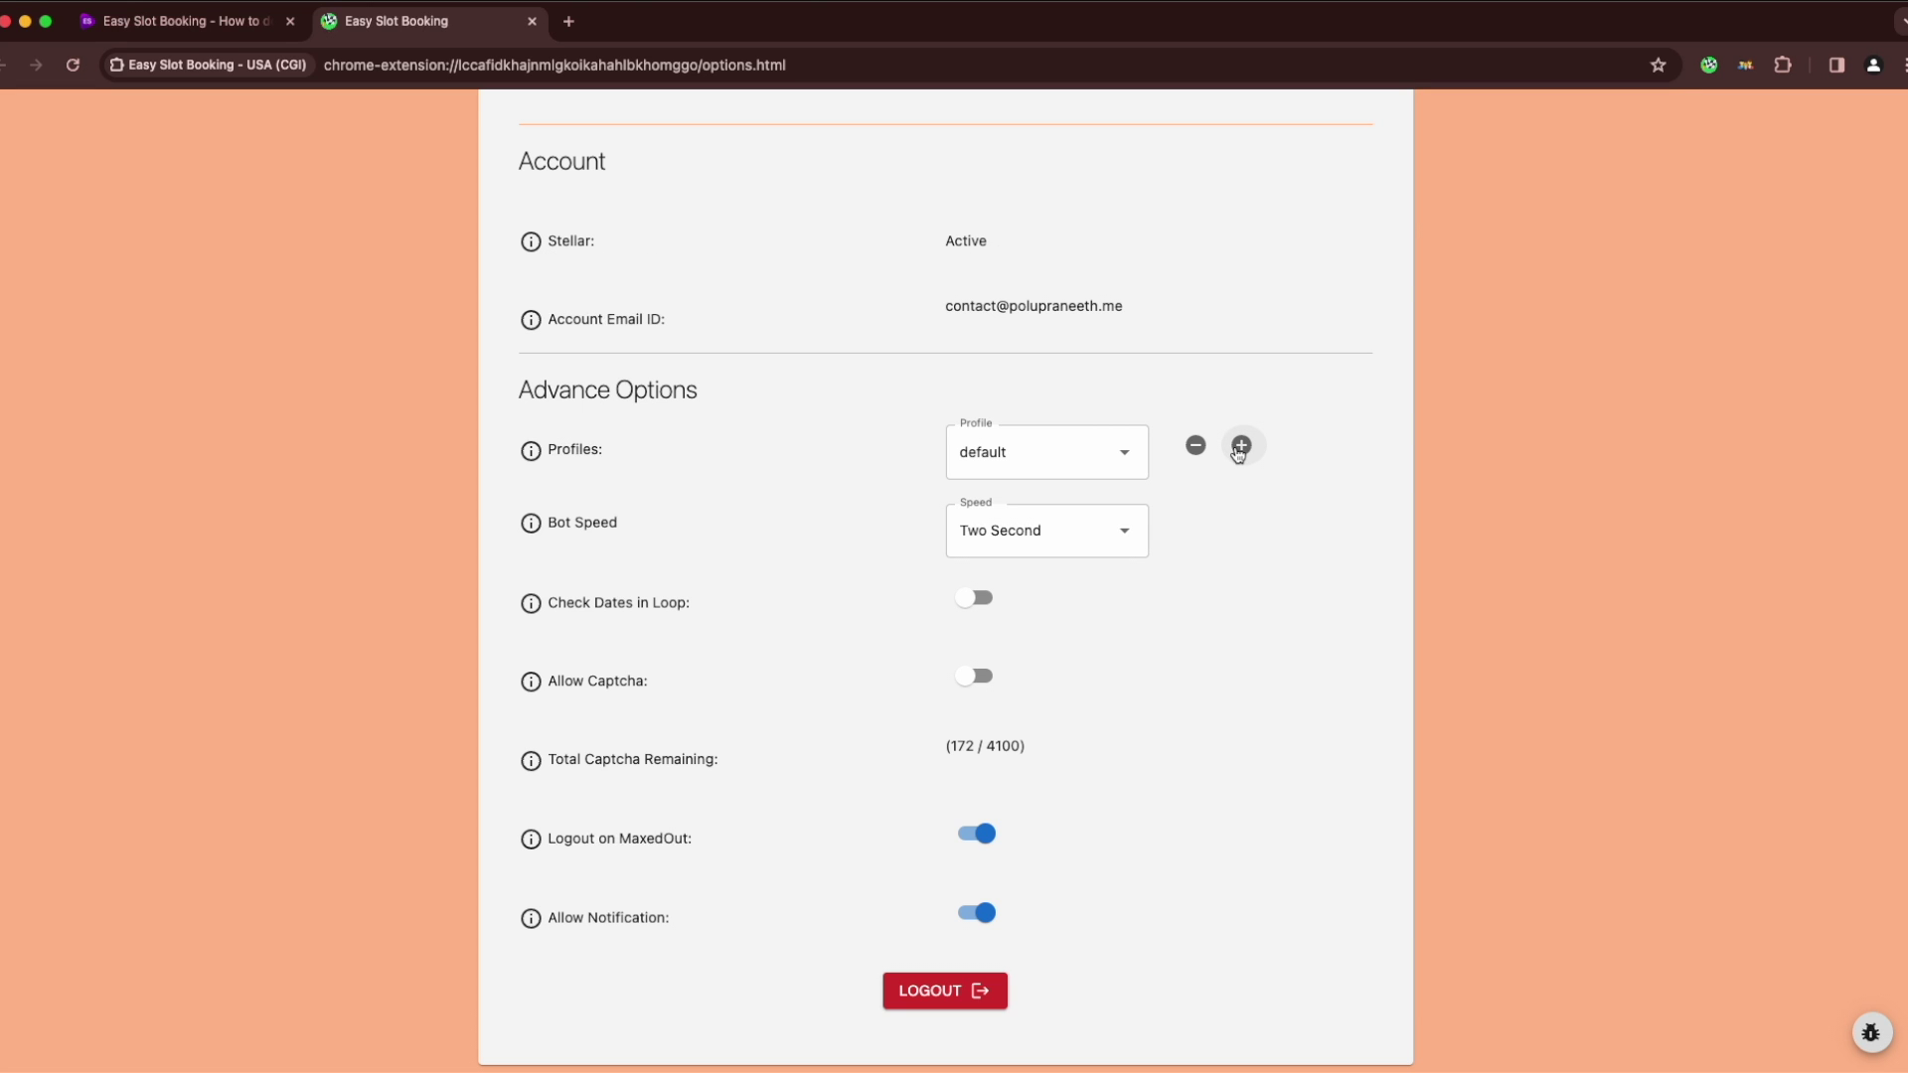
click(1239, 450)
click(1153, 674)
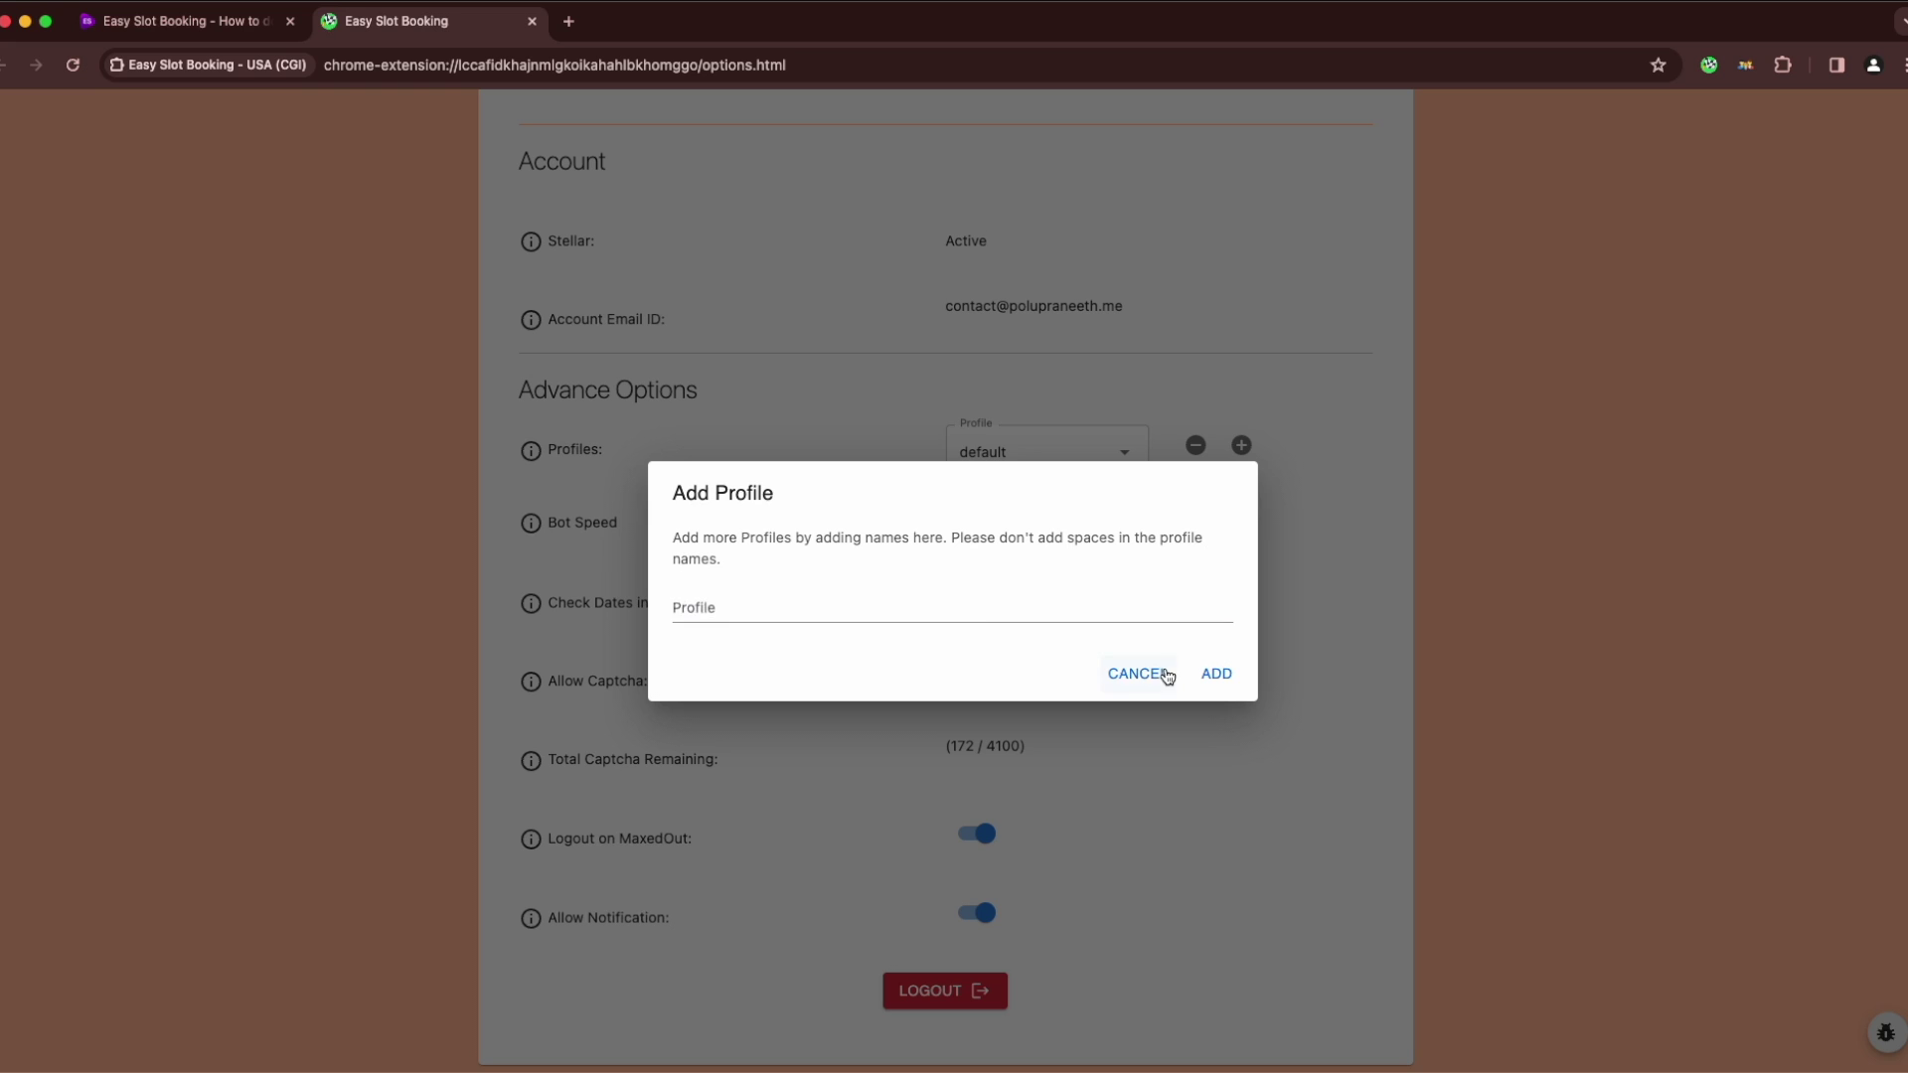
click(1068, 469)
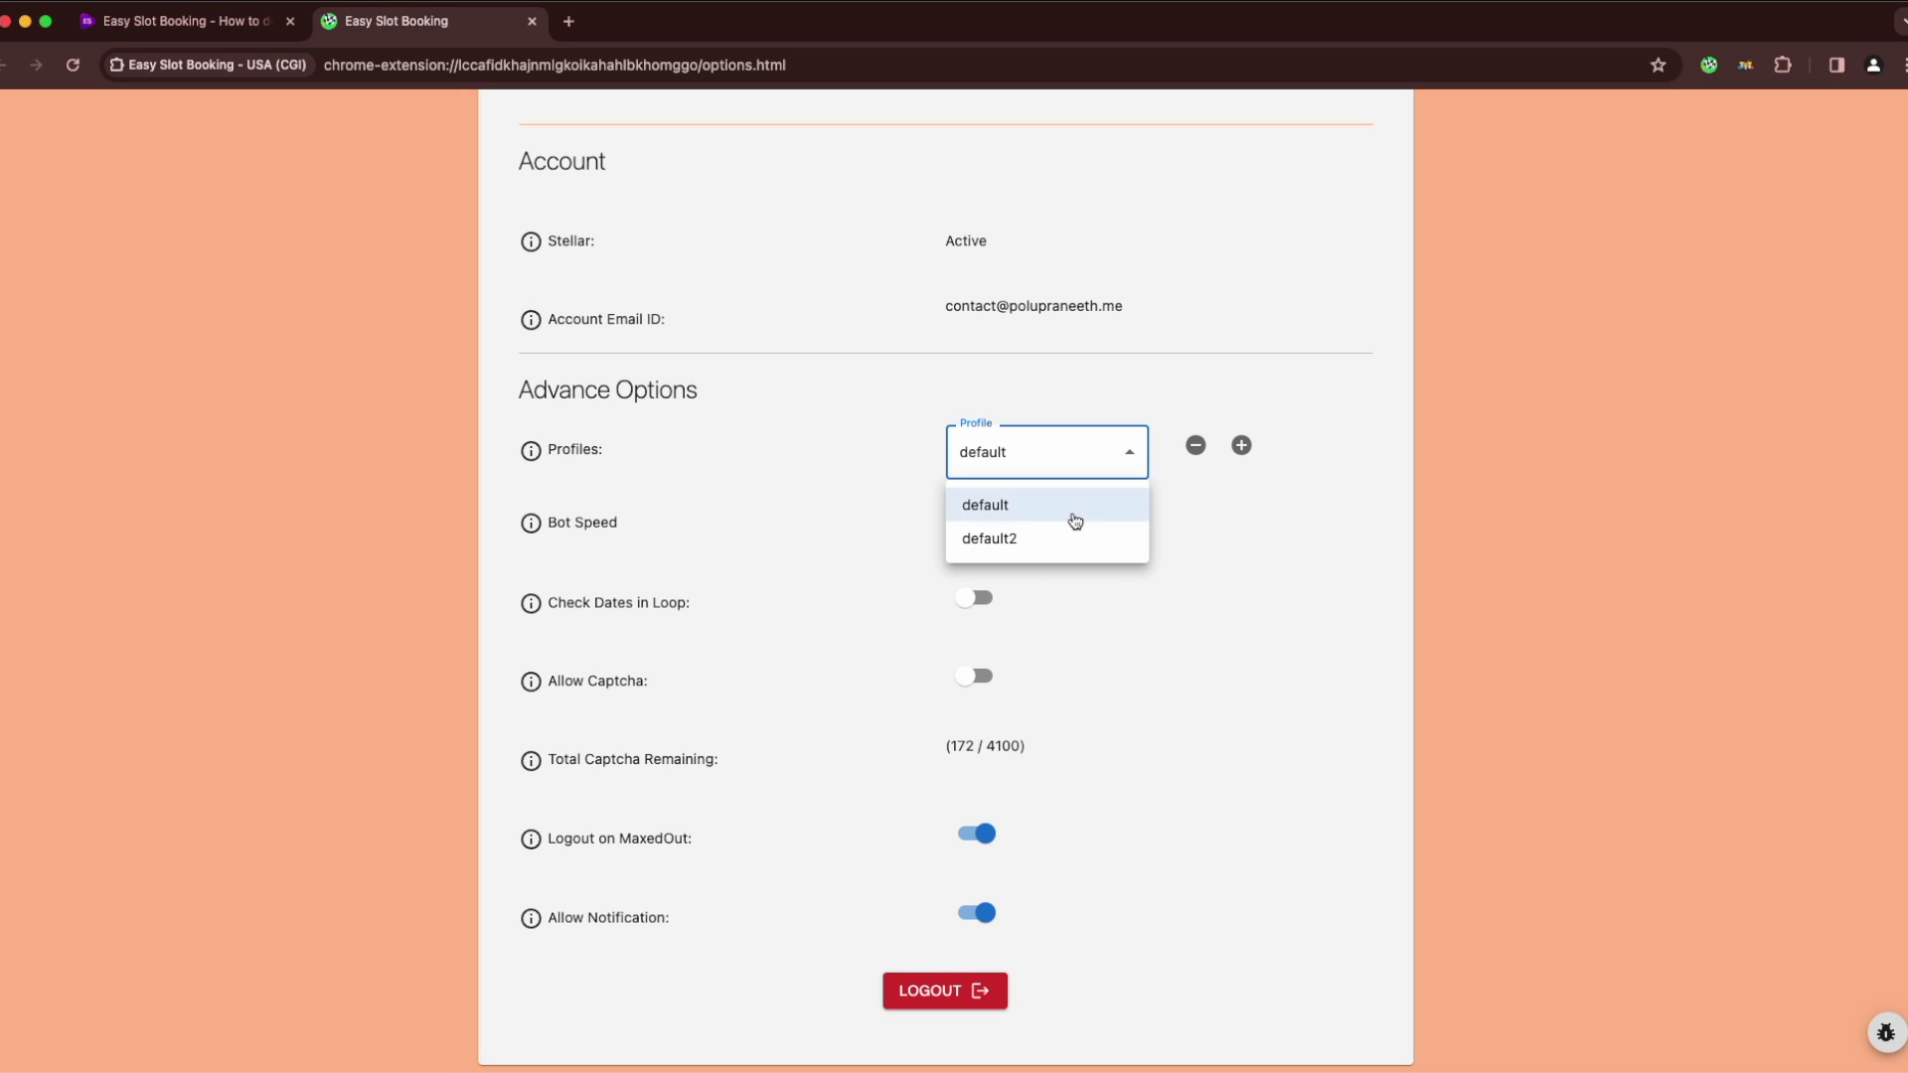
click(1241, 445)
click(1242, 446)
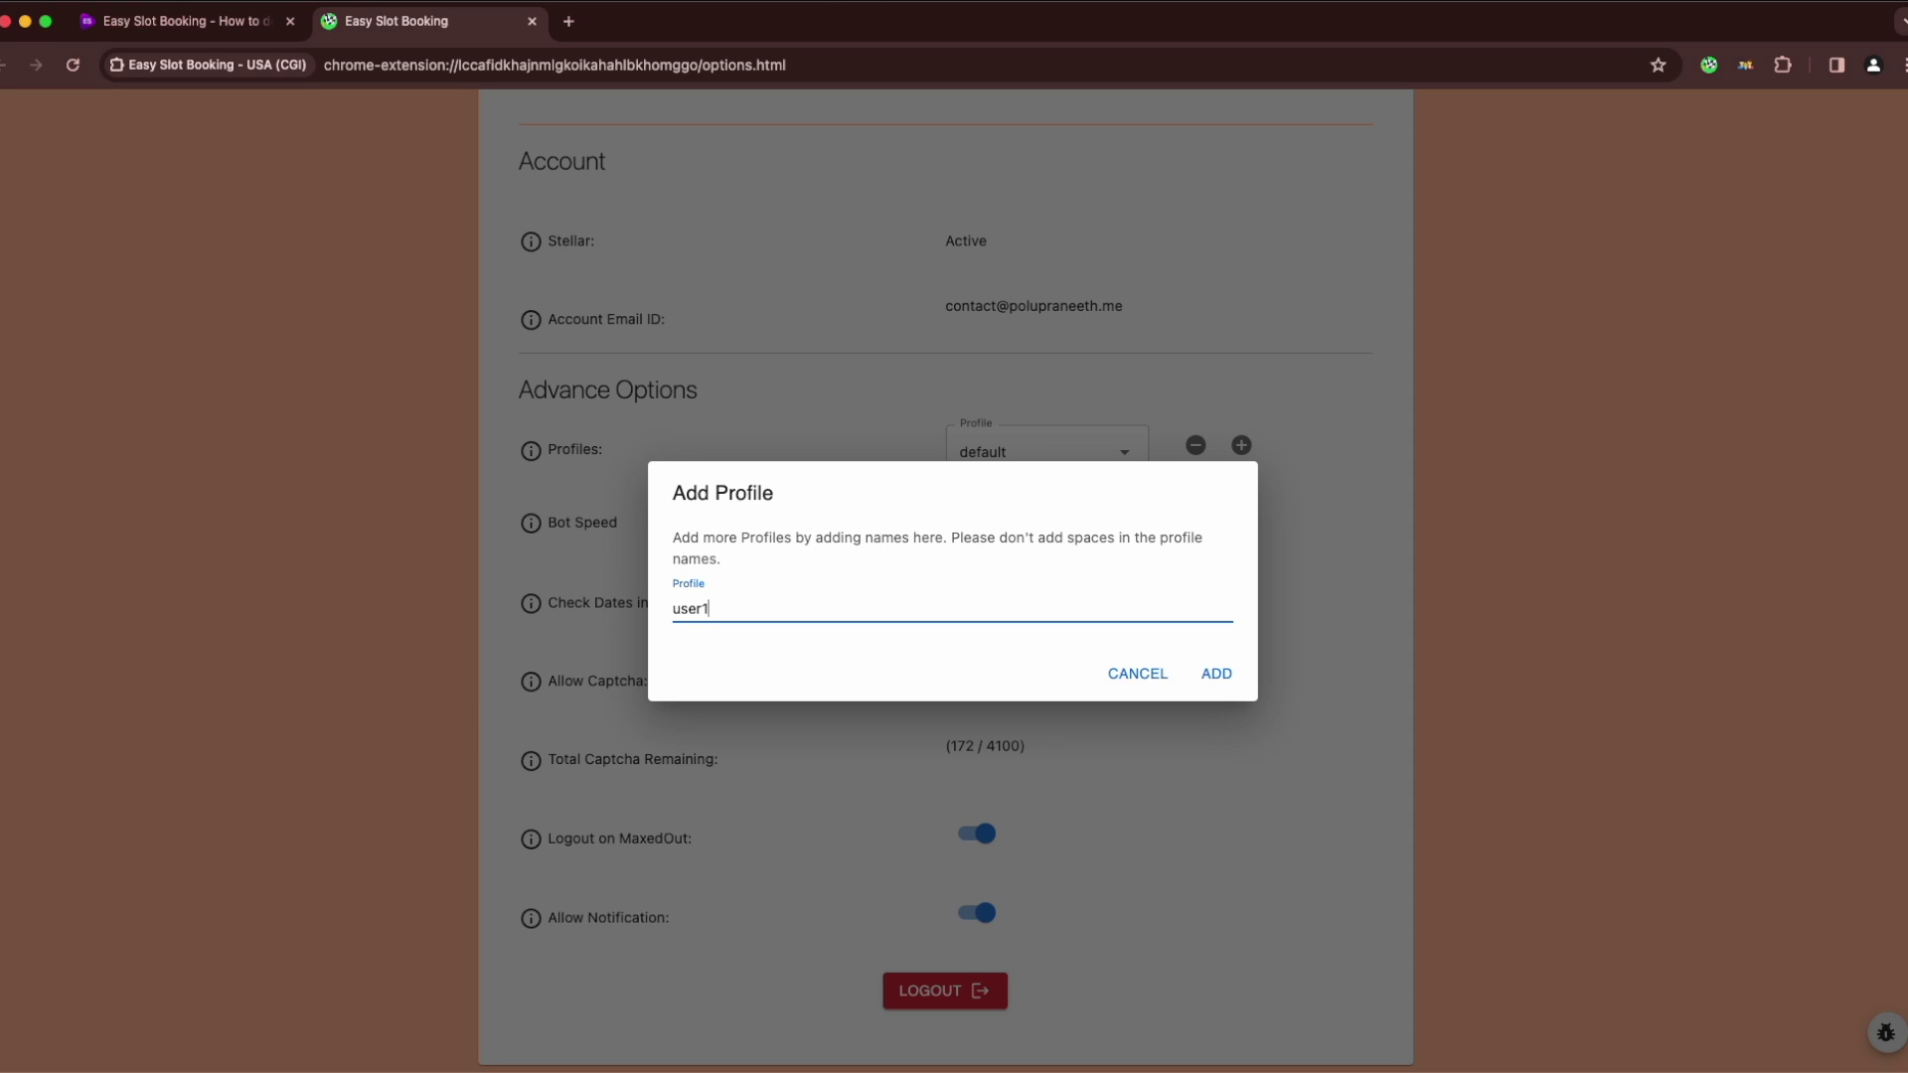
click(1213, 674)
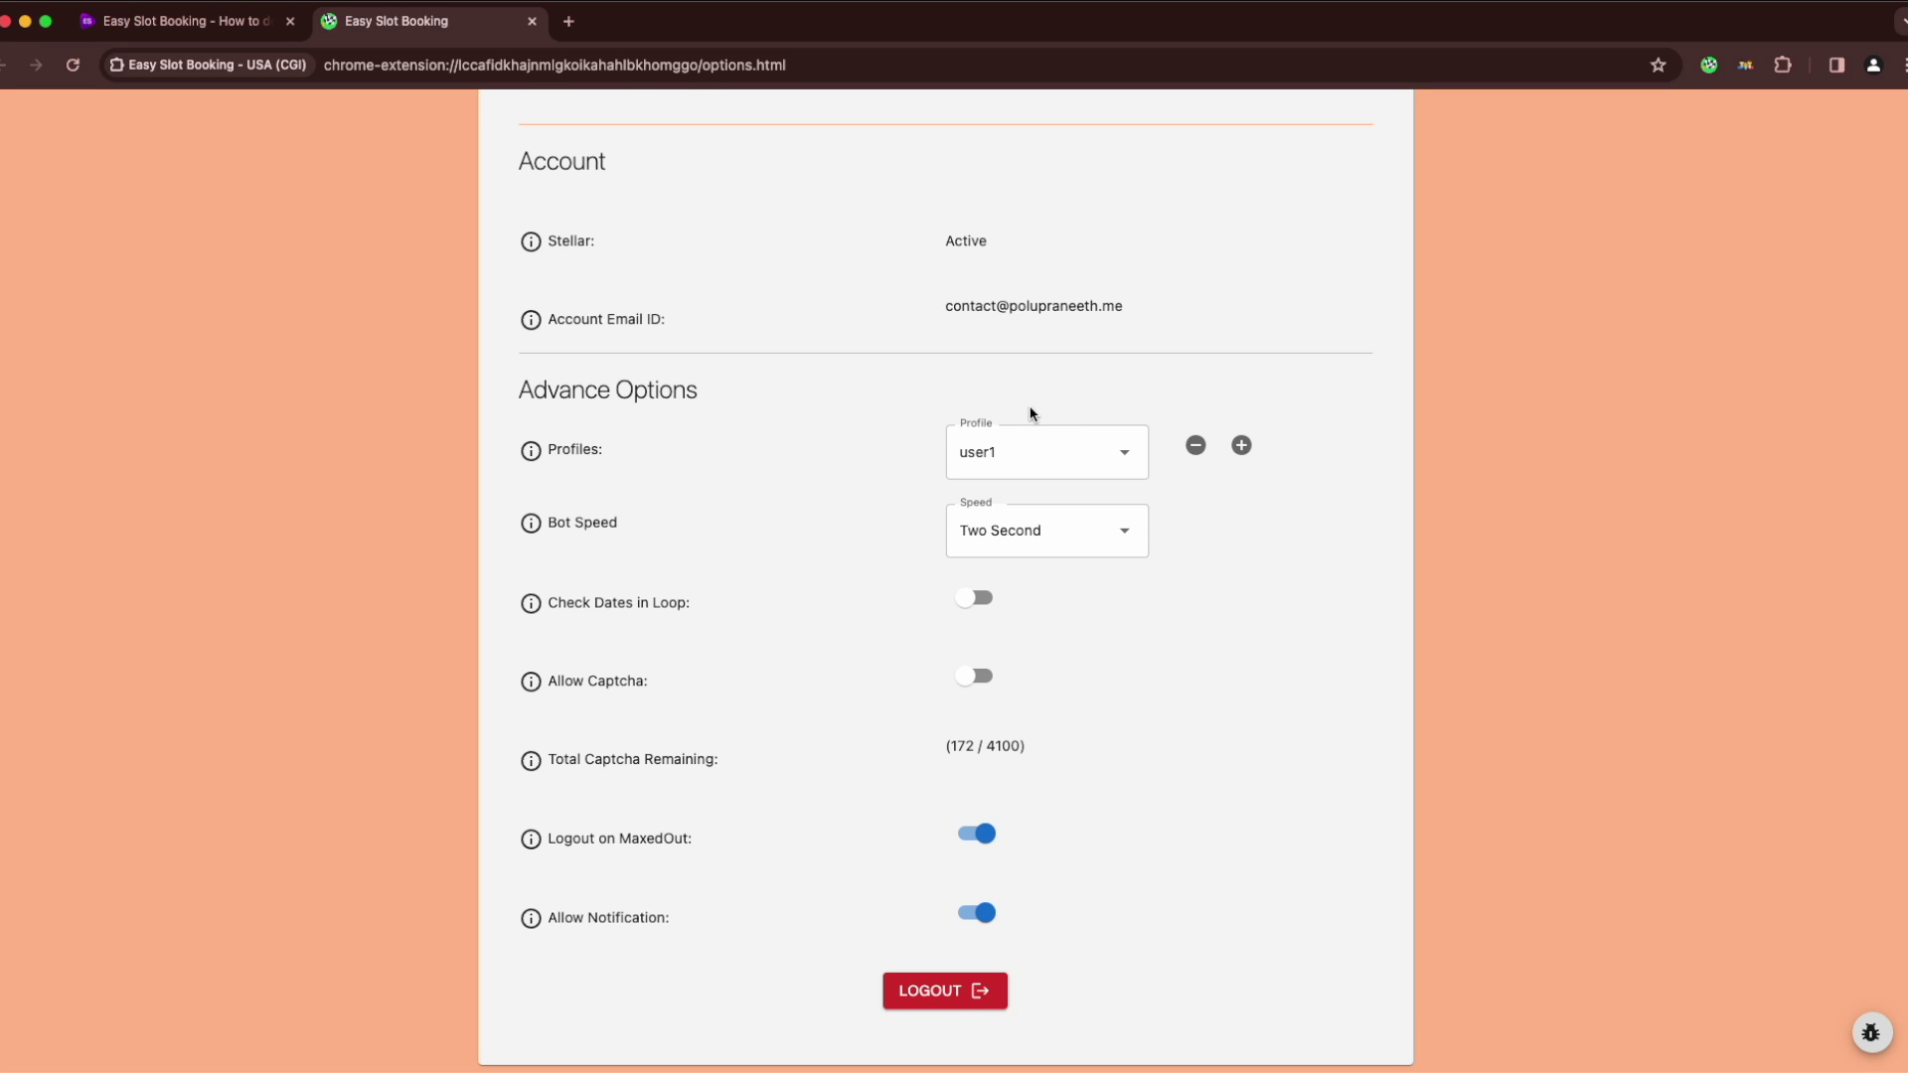
Paste the visa portal user ID and password into Auto Complete Login
scroll(1030, 413, up, 3)
scroll(864, 377, up, 2)
click(801, 289)
click(703, 349)
key(super+v)
click(1137, 358)
key(super+v)
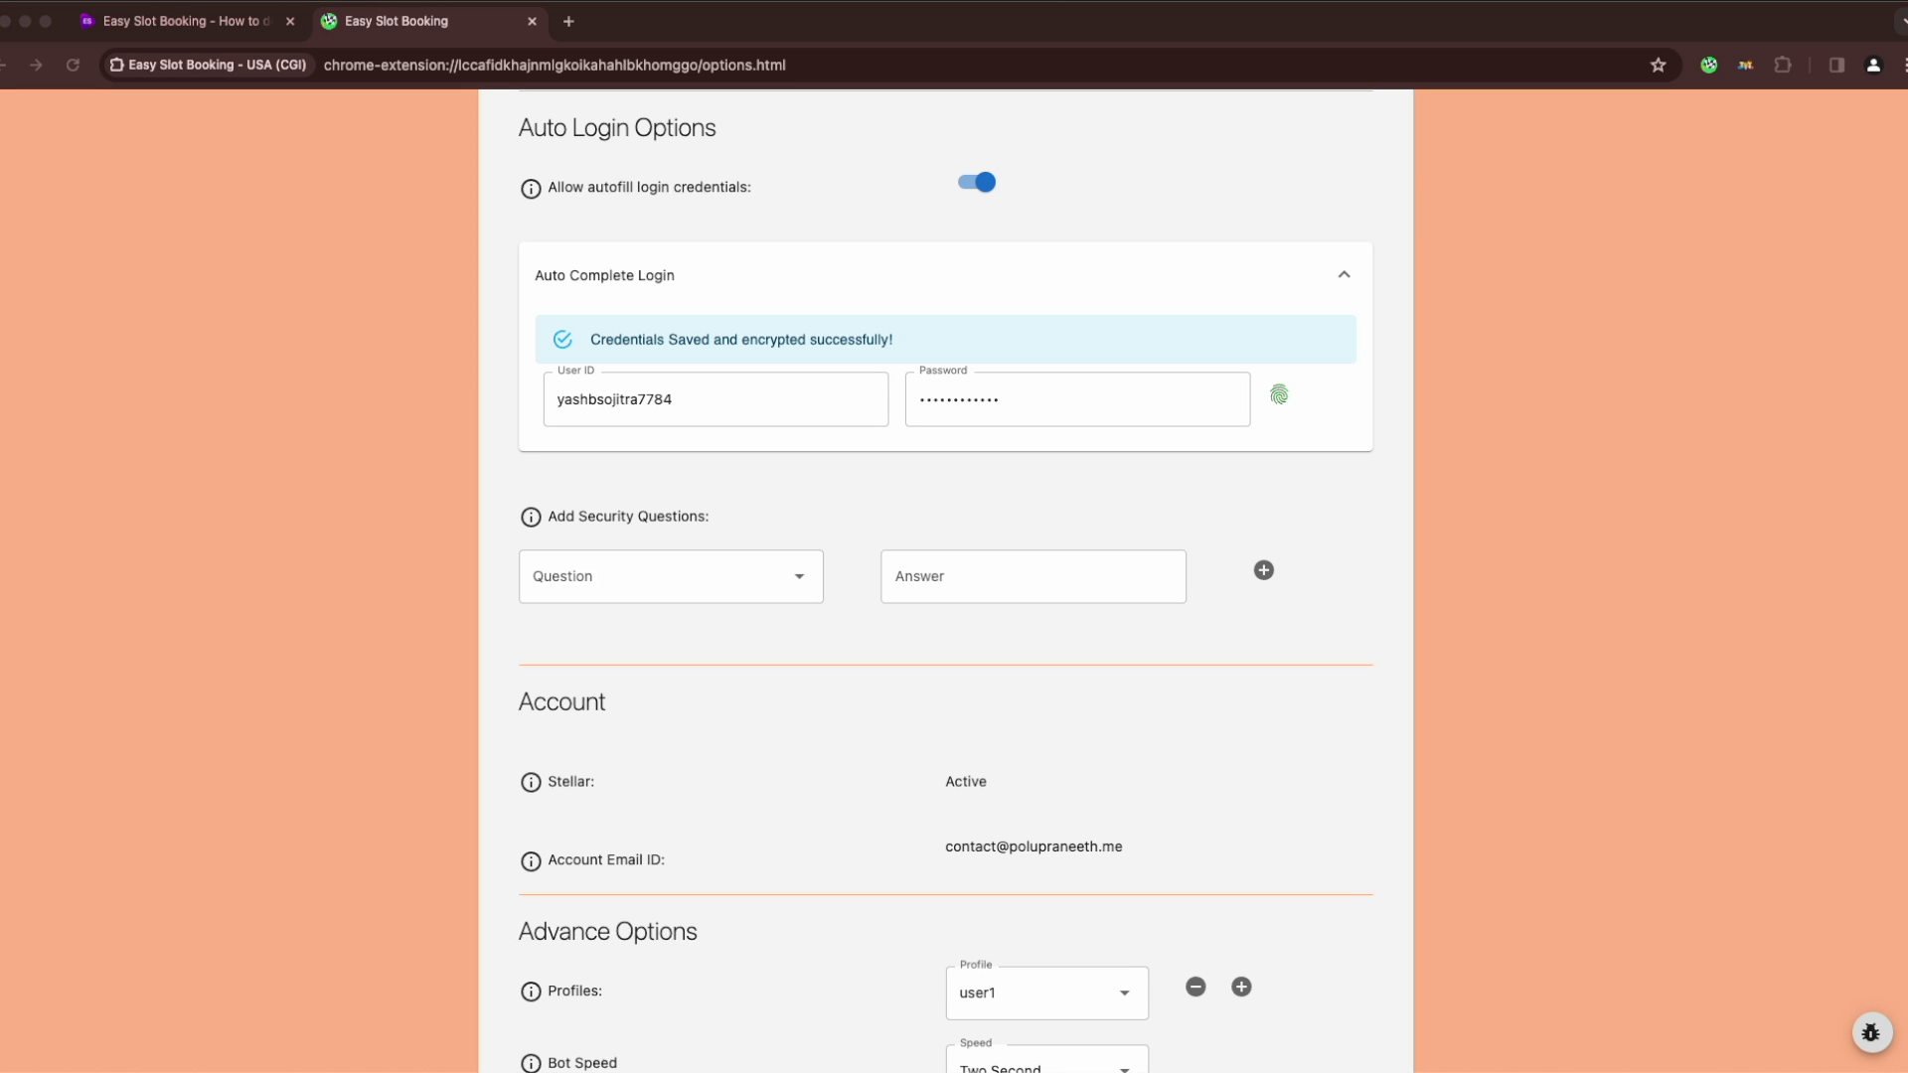
Answer the first car and least favorite food security questions
click(672, 584)
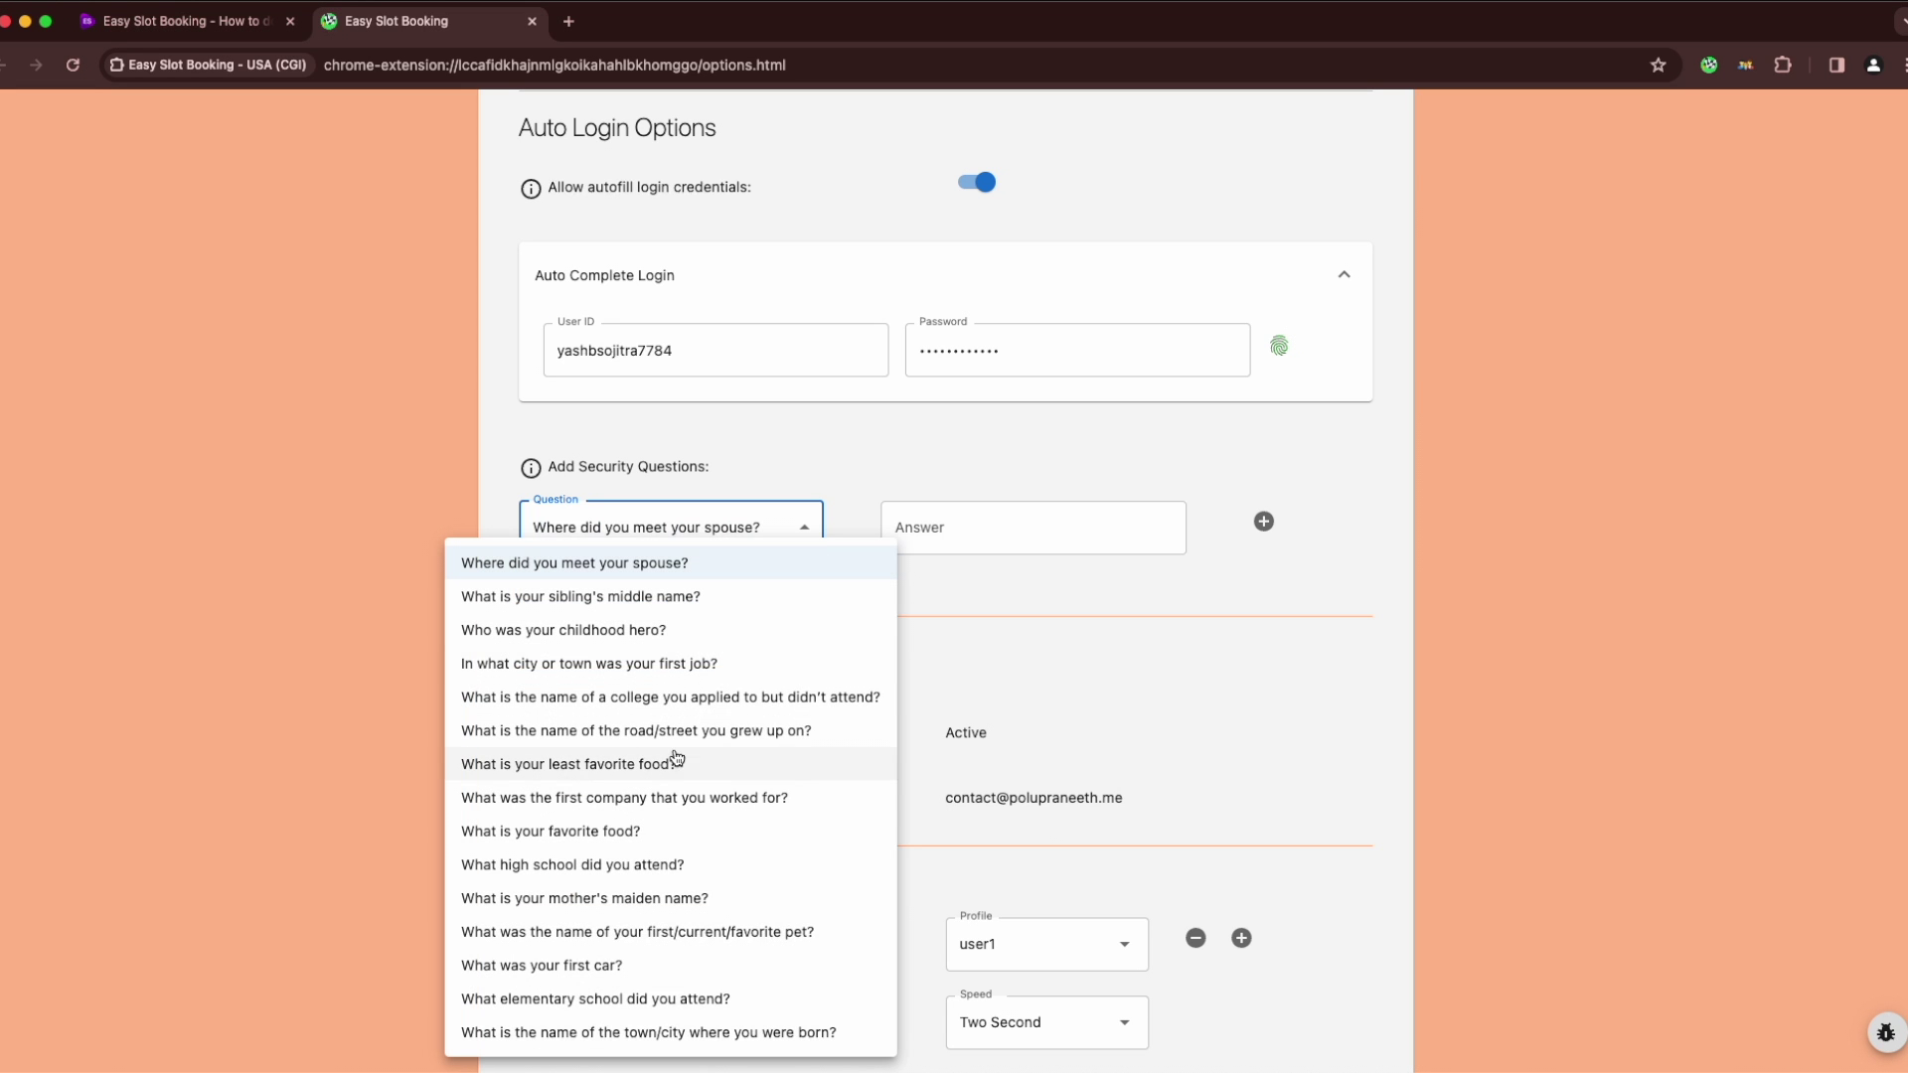
click(651, 957)
click(994, 528)
click(1264, 521)
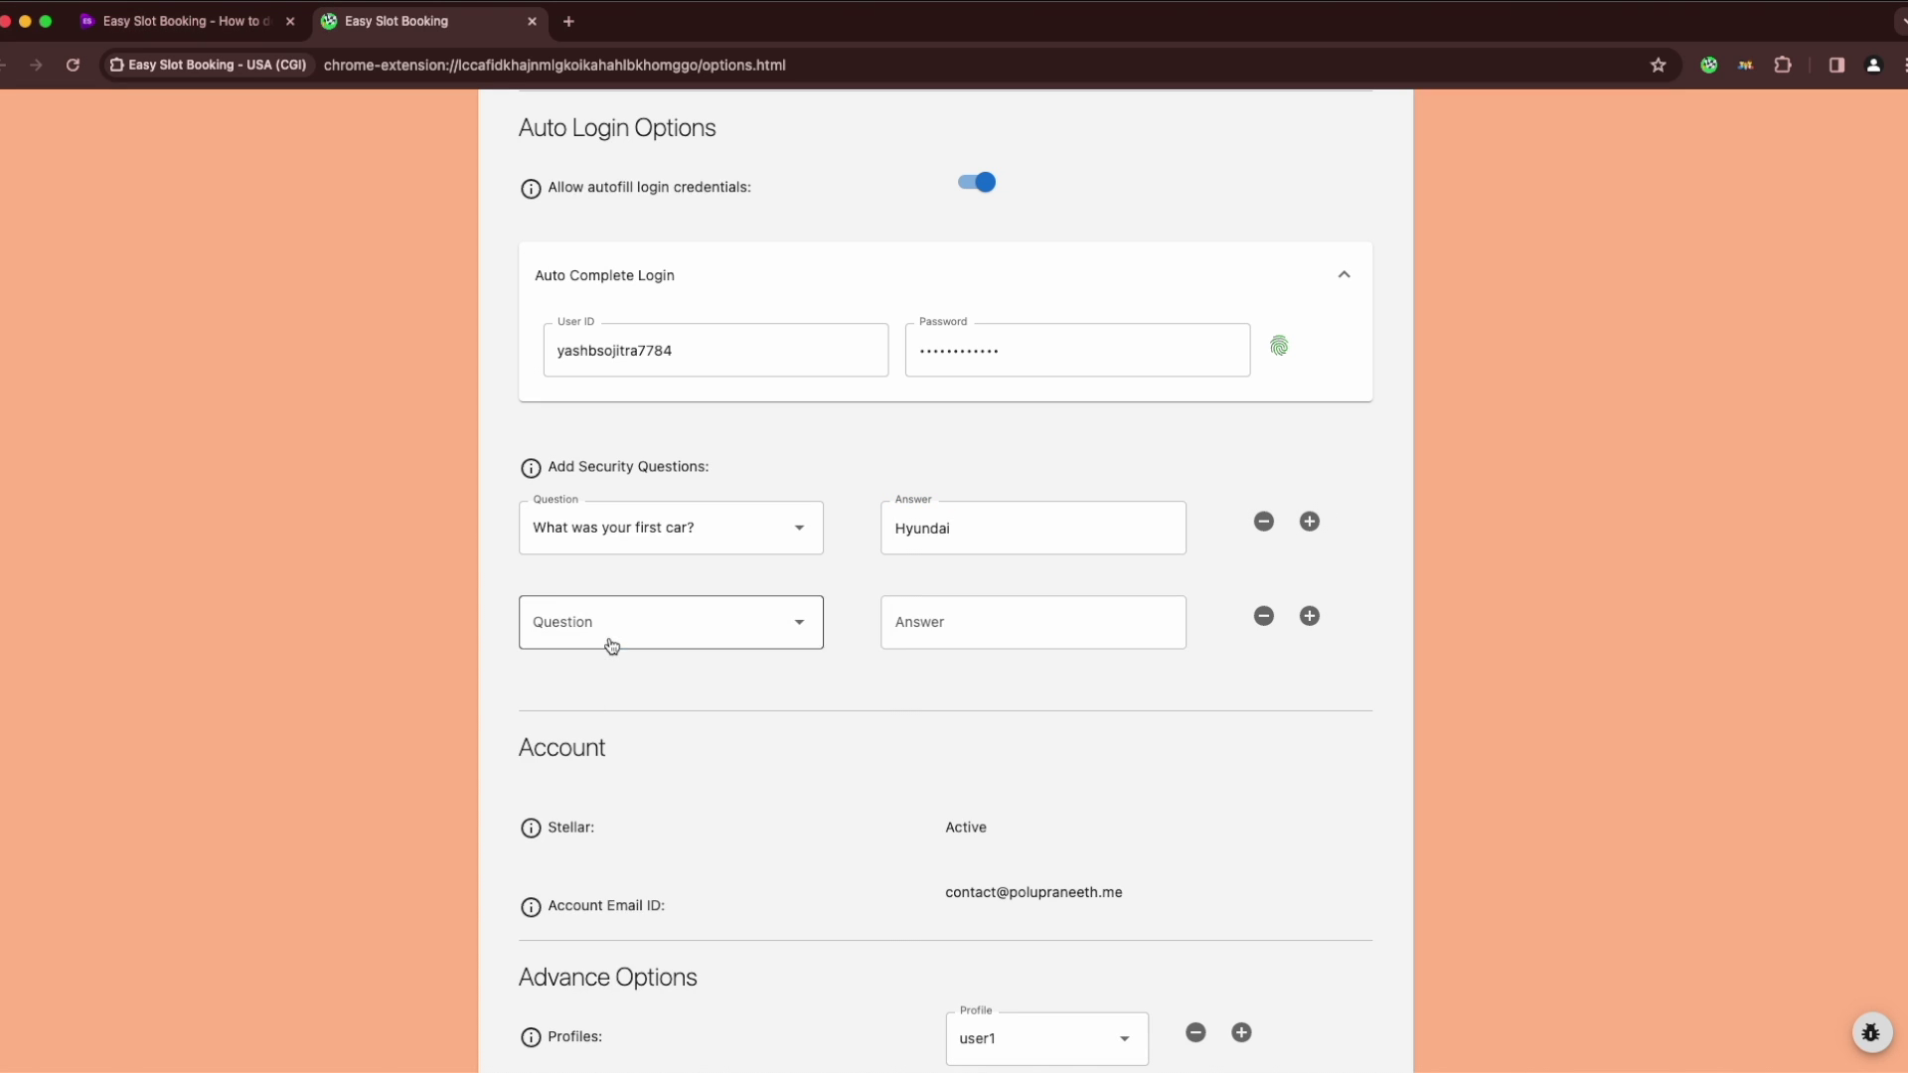
click(609, 641)
click(639, 764)
click(1033, 623)
Add a third security question about the city of first job and answer it
click(1310, 616)
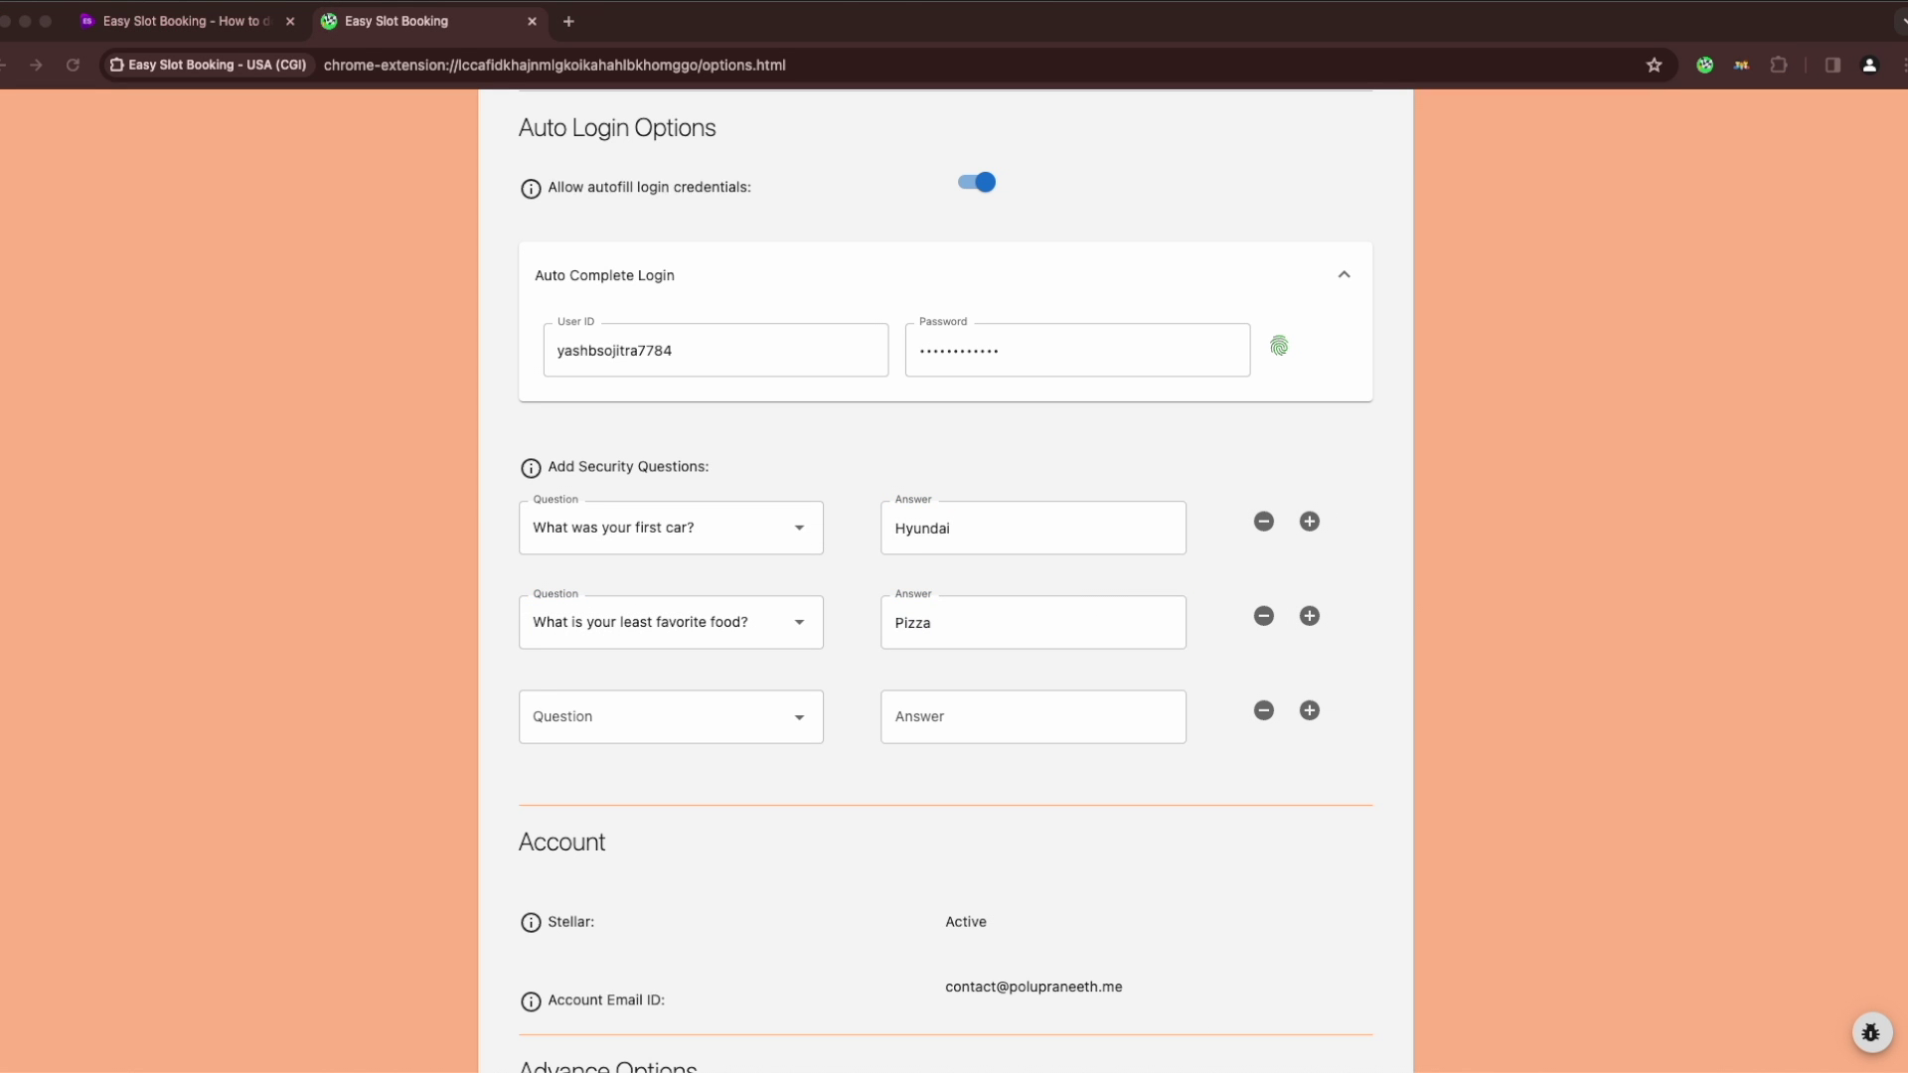
click(772, 718)
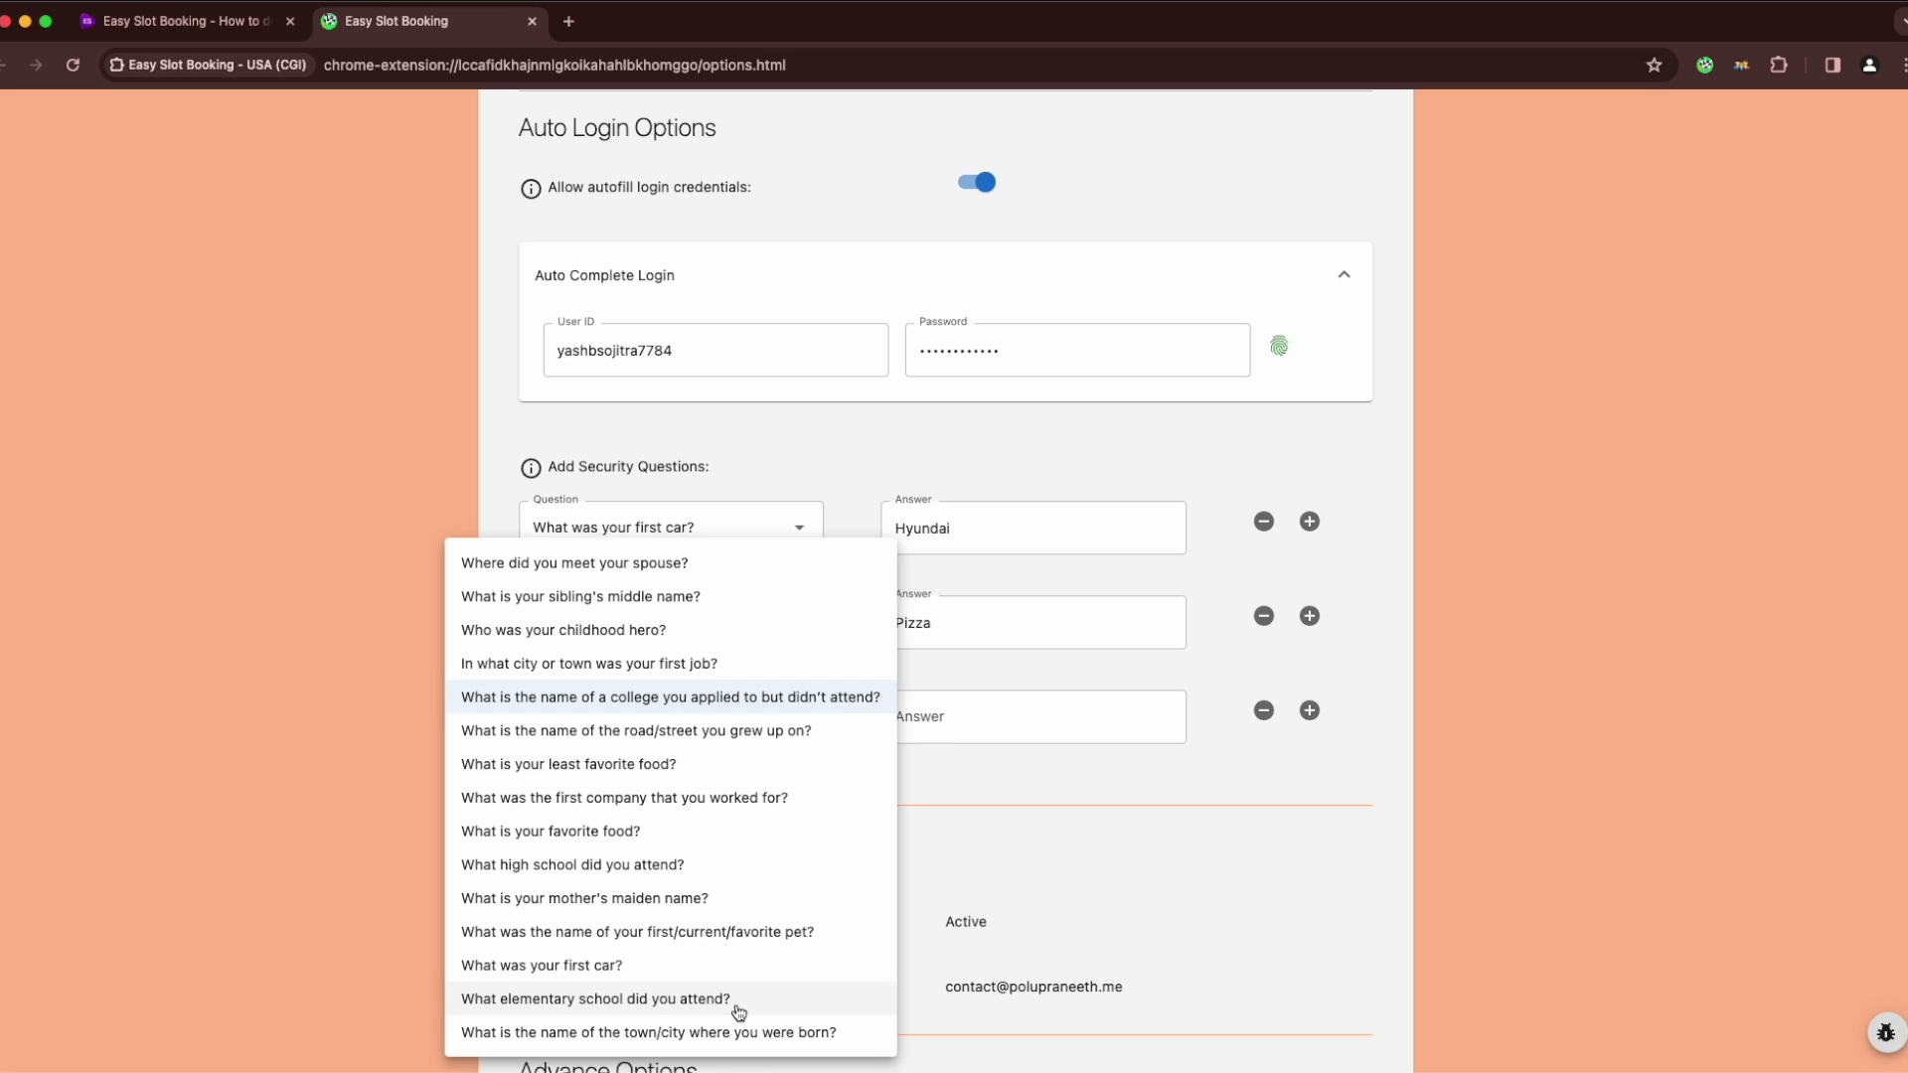
click(589, 663)
click(1173, 717)
scroll(809, 792, down, 5)
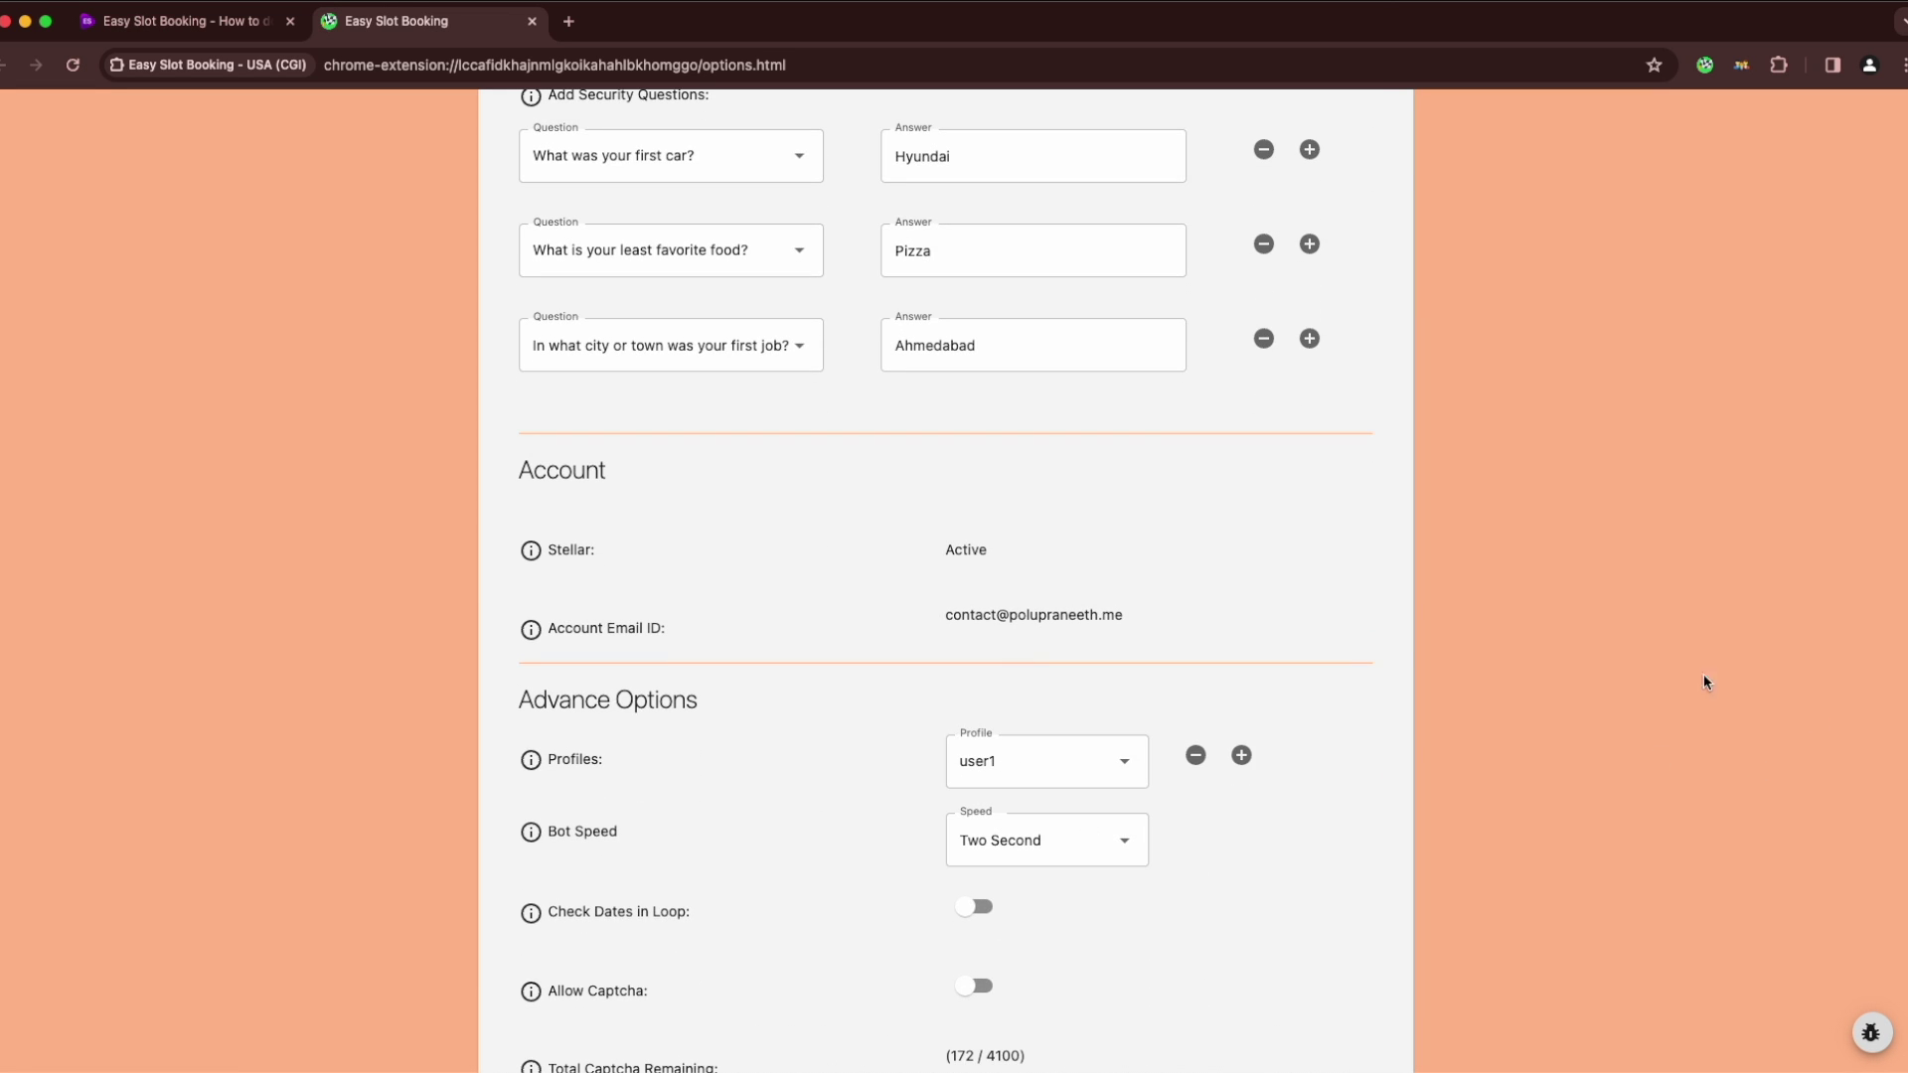
scroll(1069, 371, up, 5)
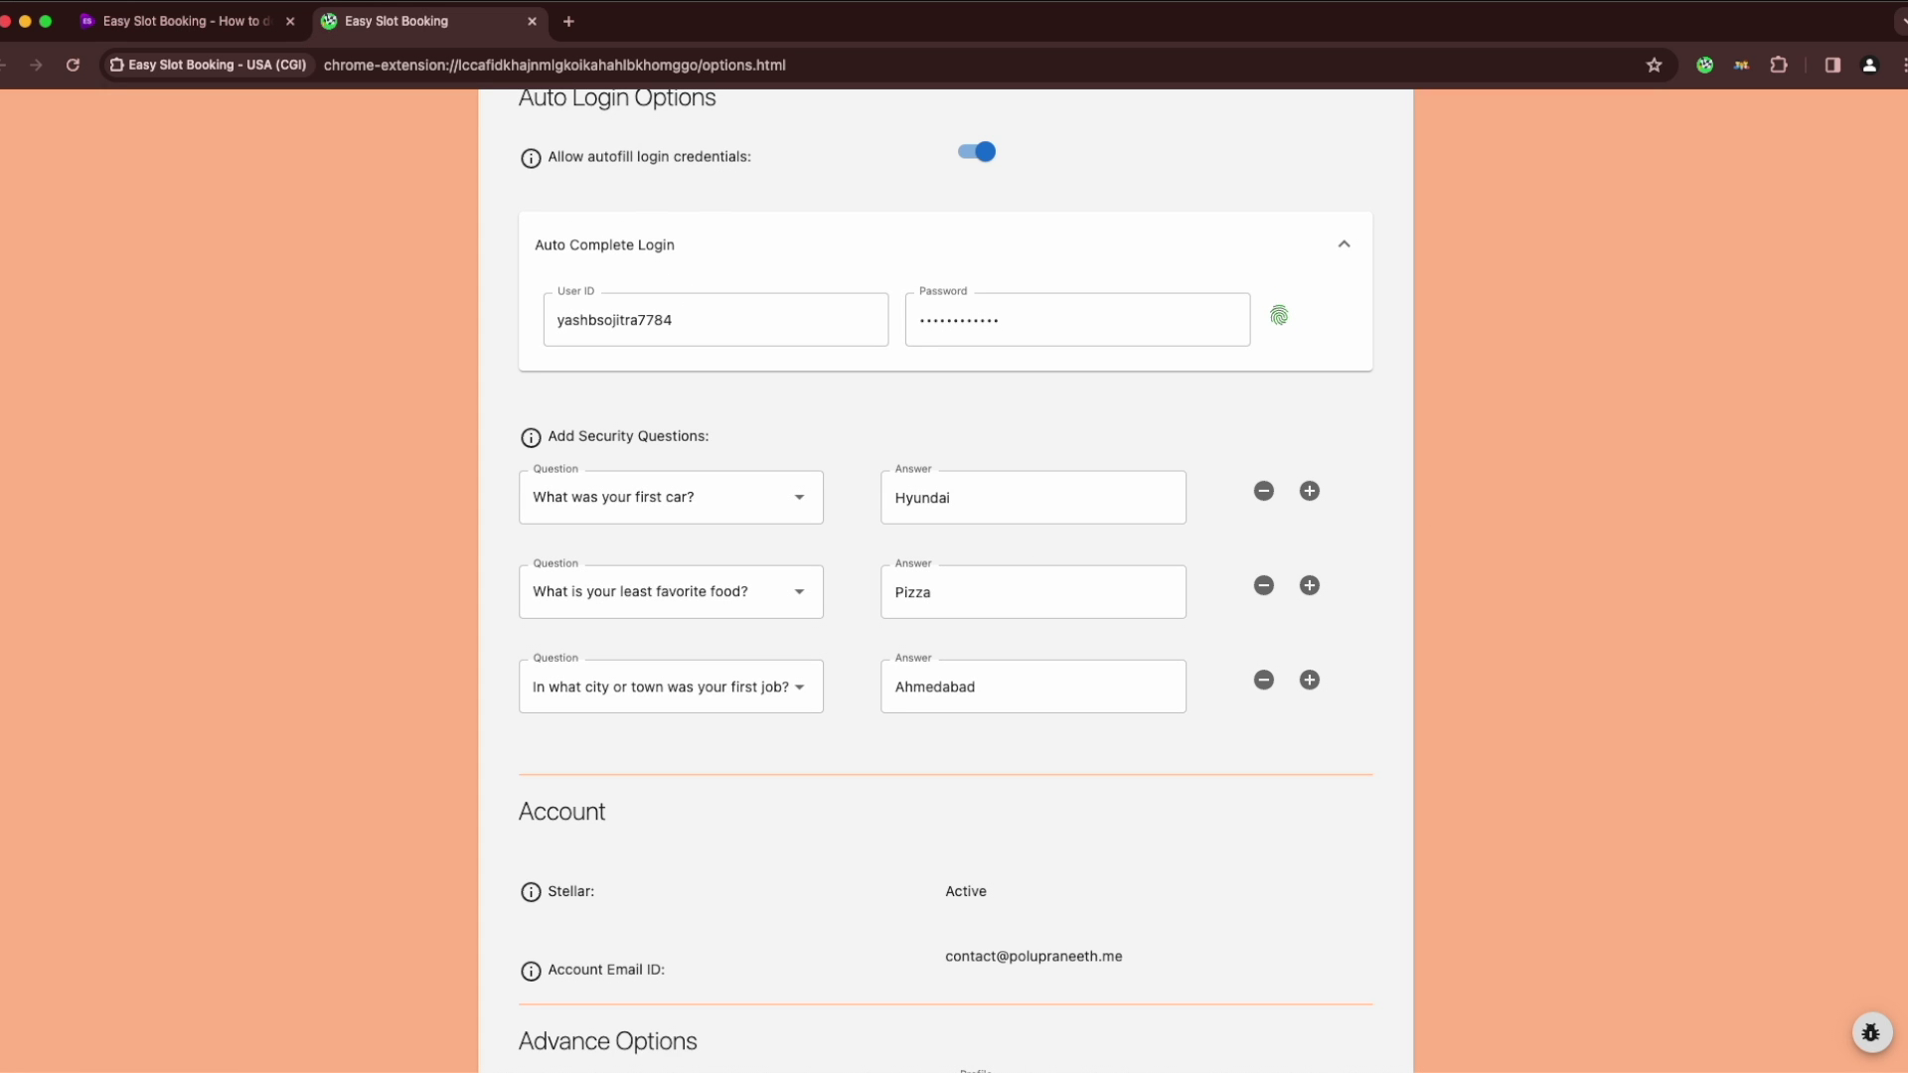
scroll(1881, 473, up, 9)
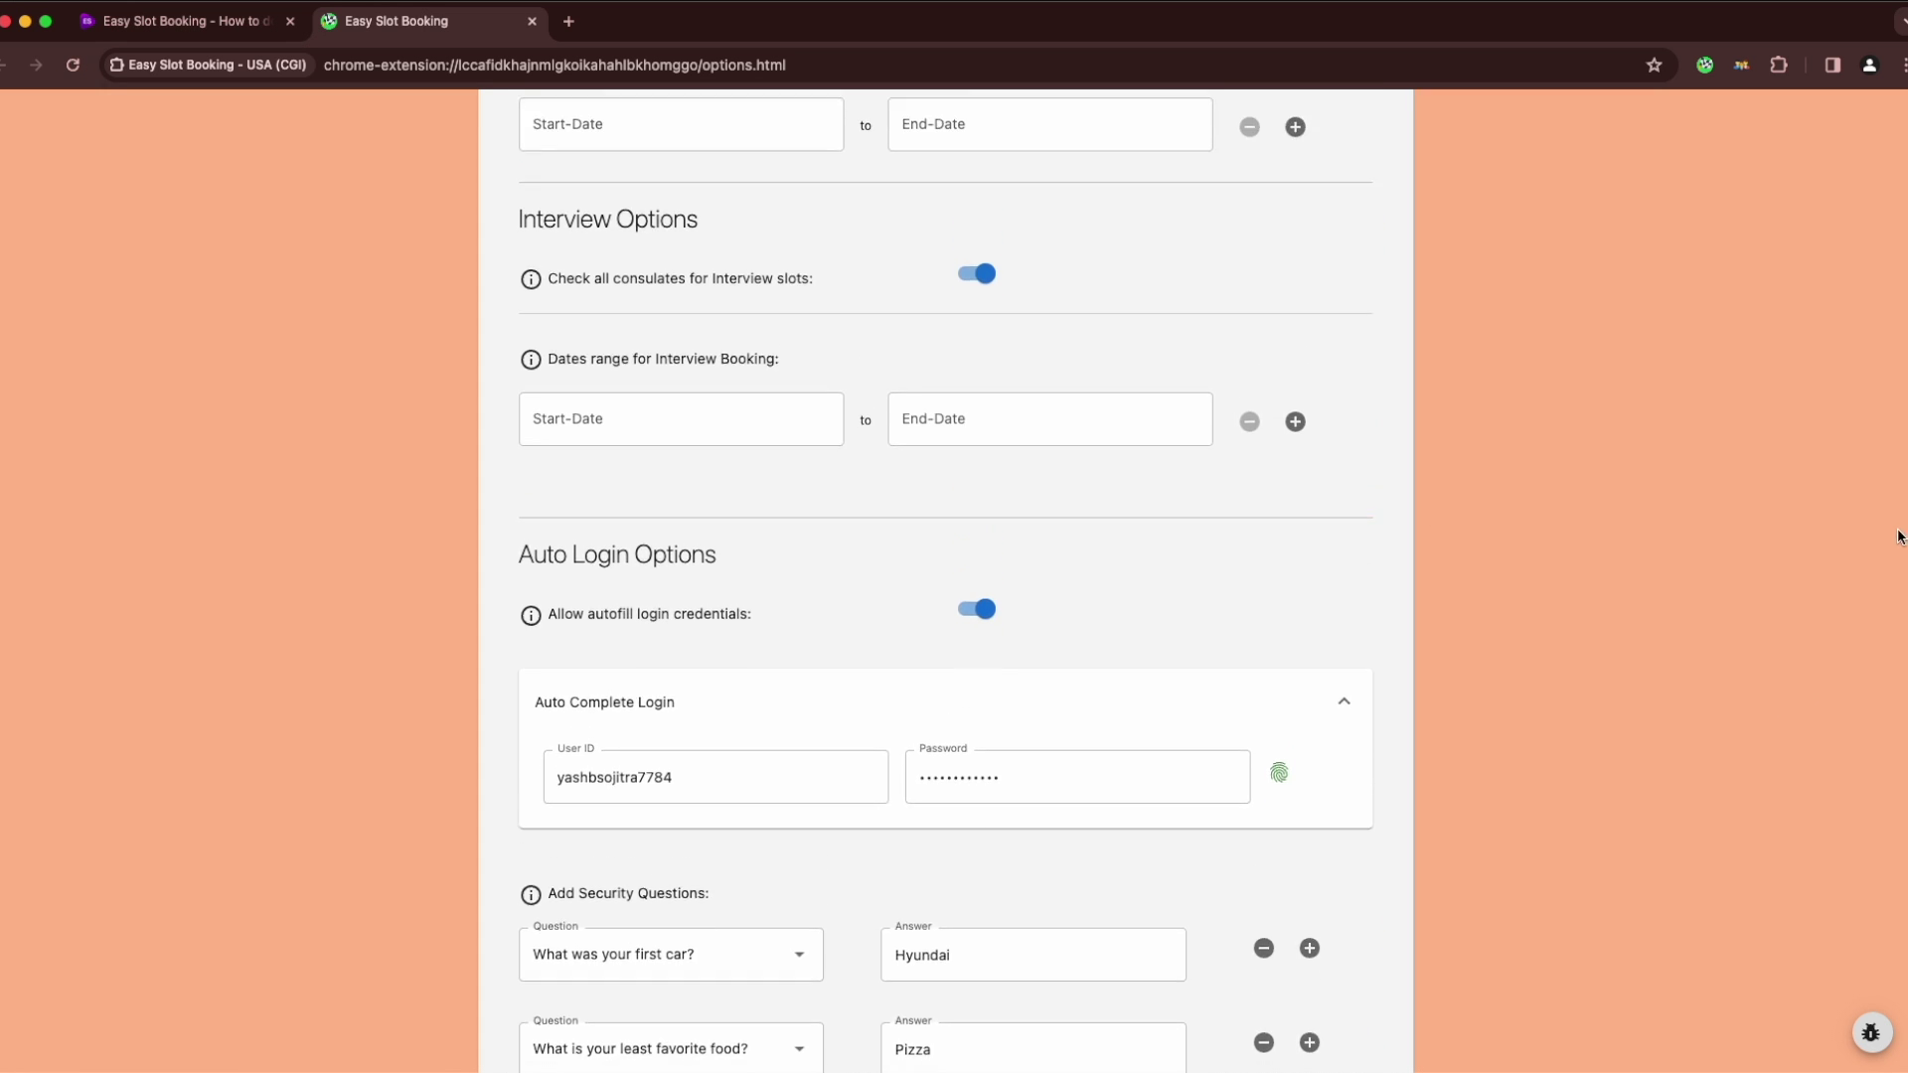
scroll(1874, 447, up, 5)
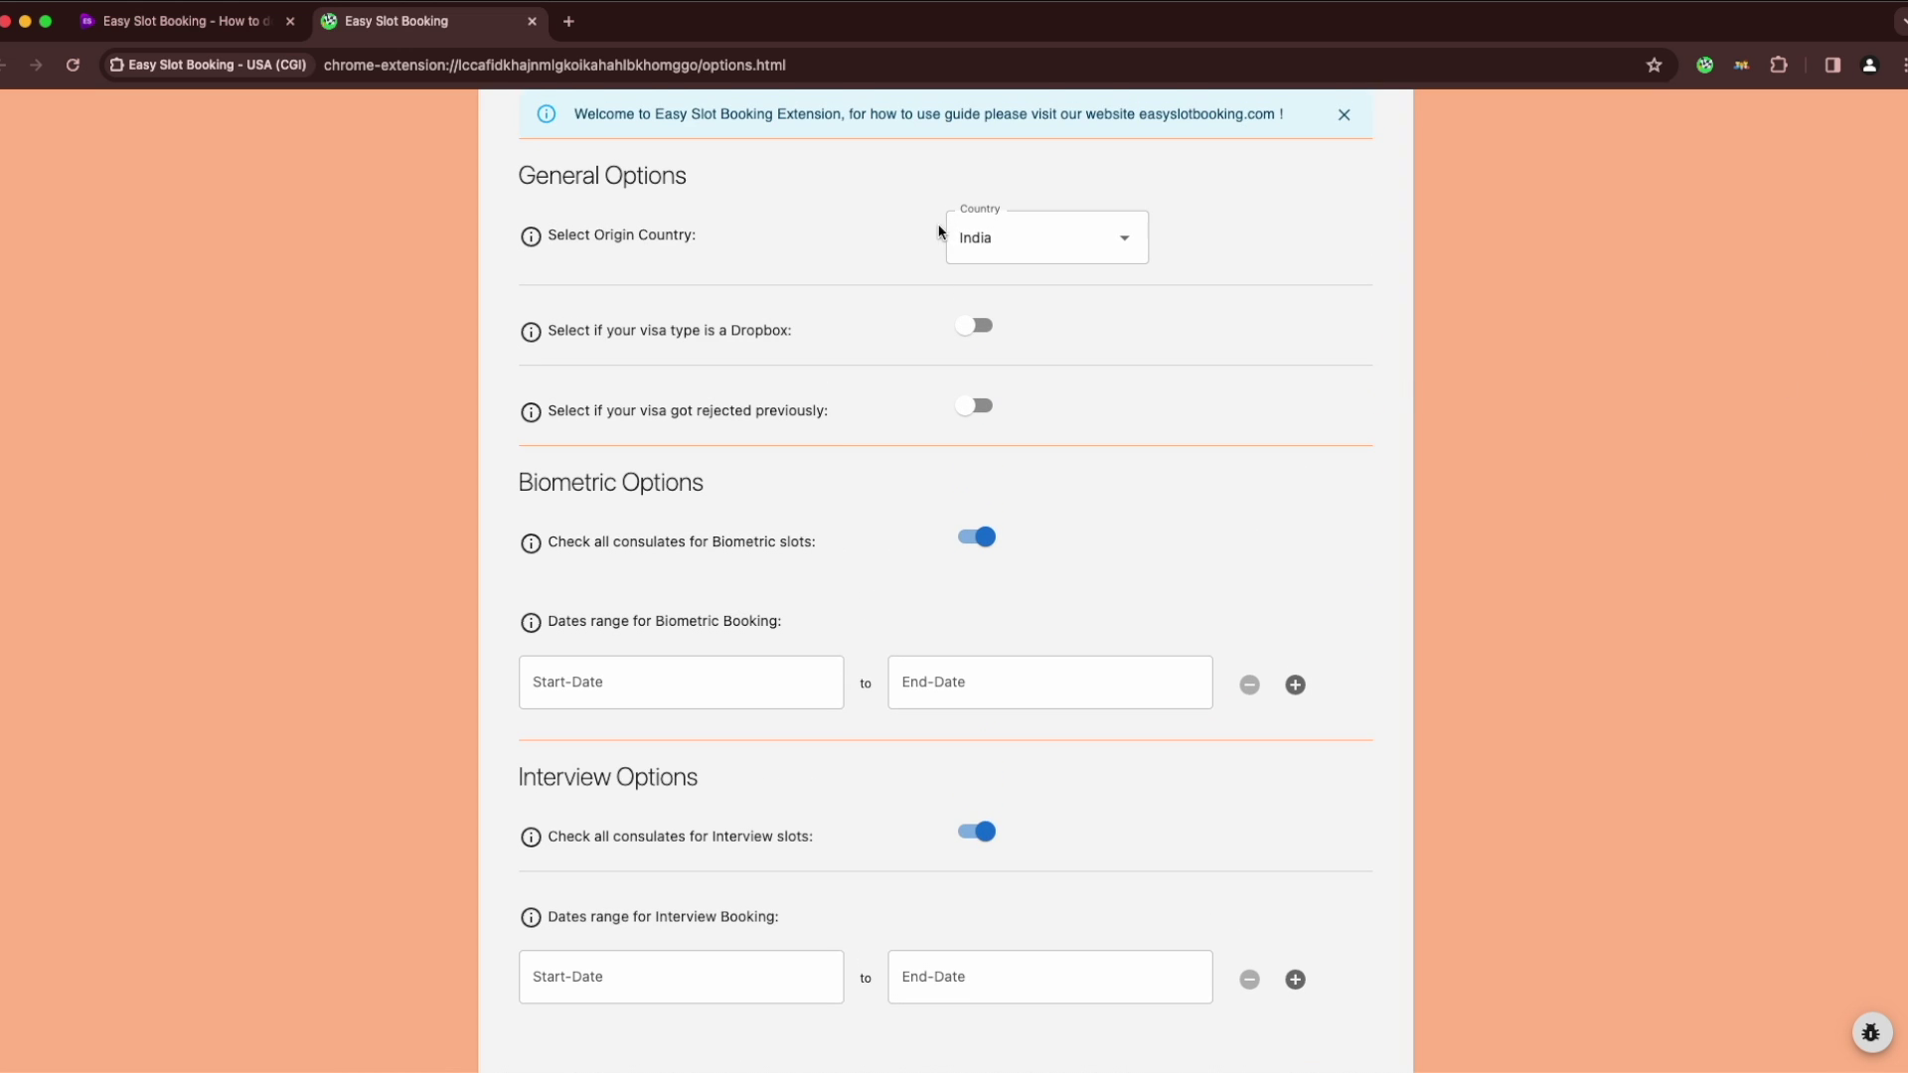
click(989, 242)
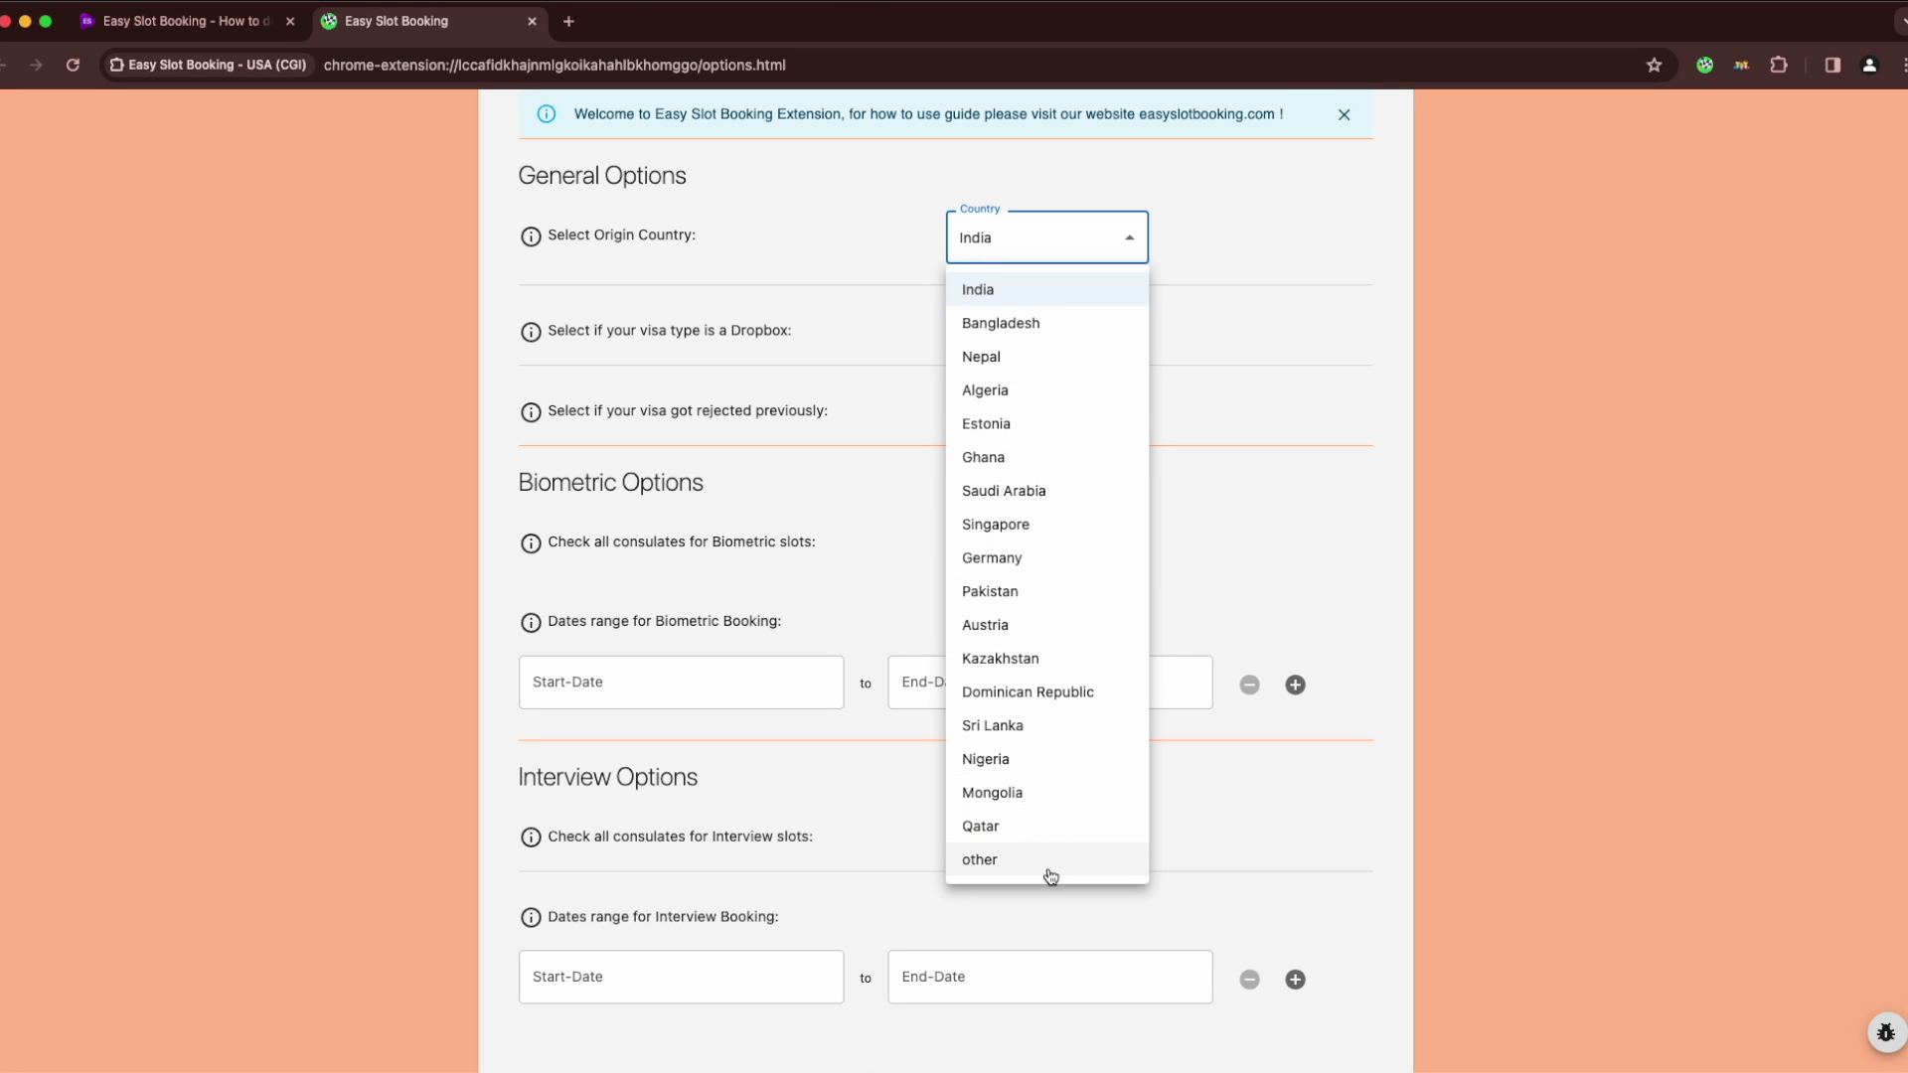
click(1507, 440)
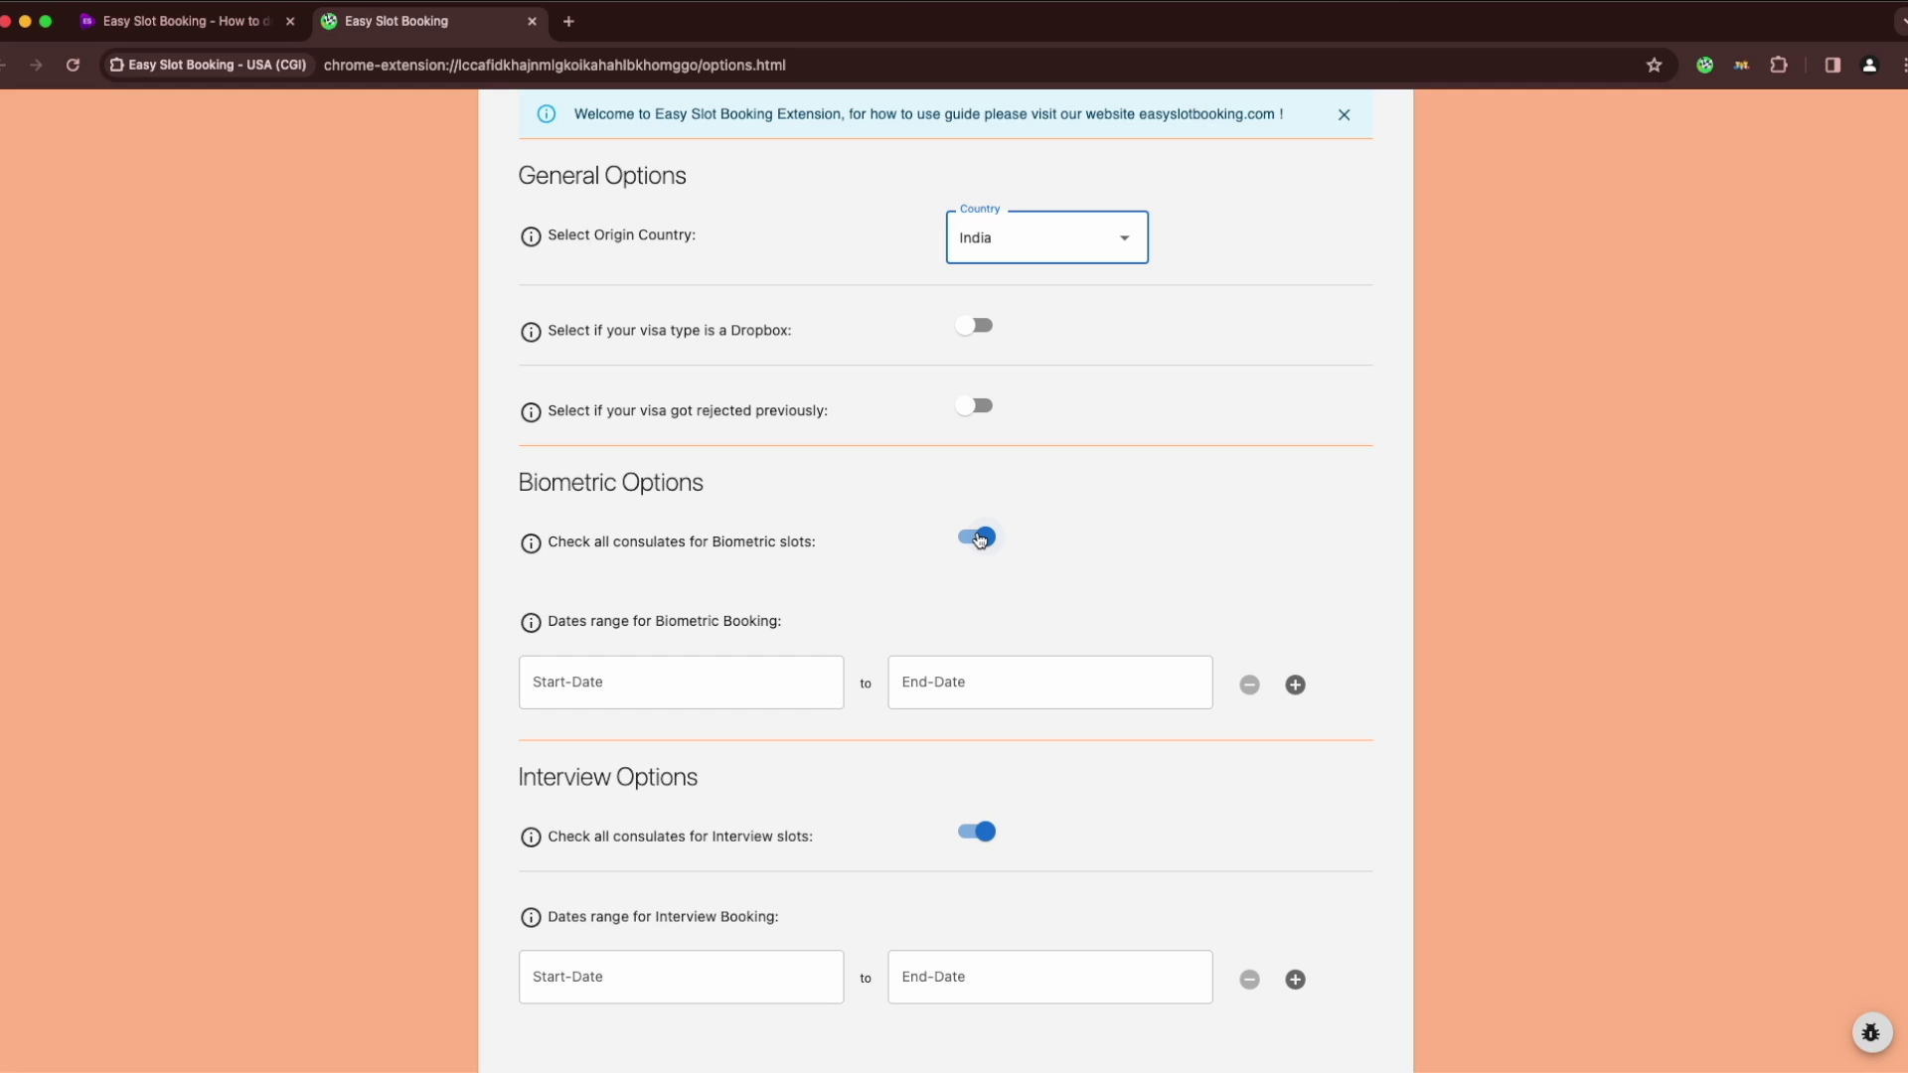
Limit biometric consulates to Mumbai, New Delhi and Chennai instead of all
click(978, 538)
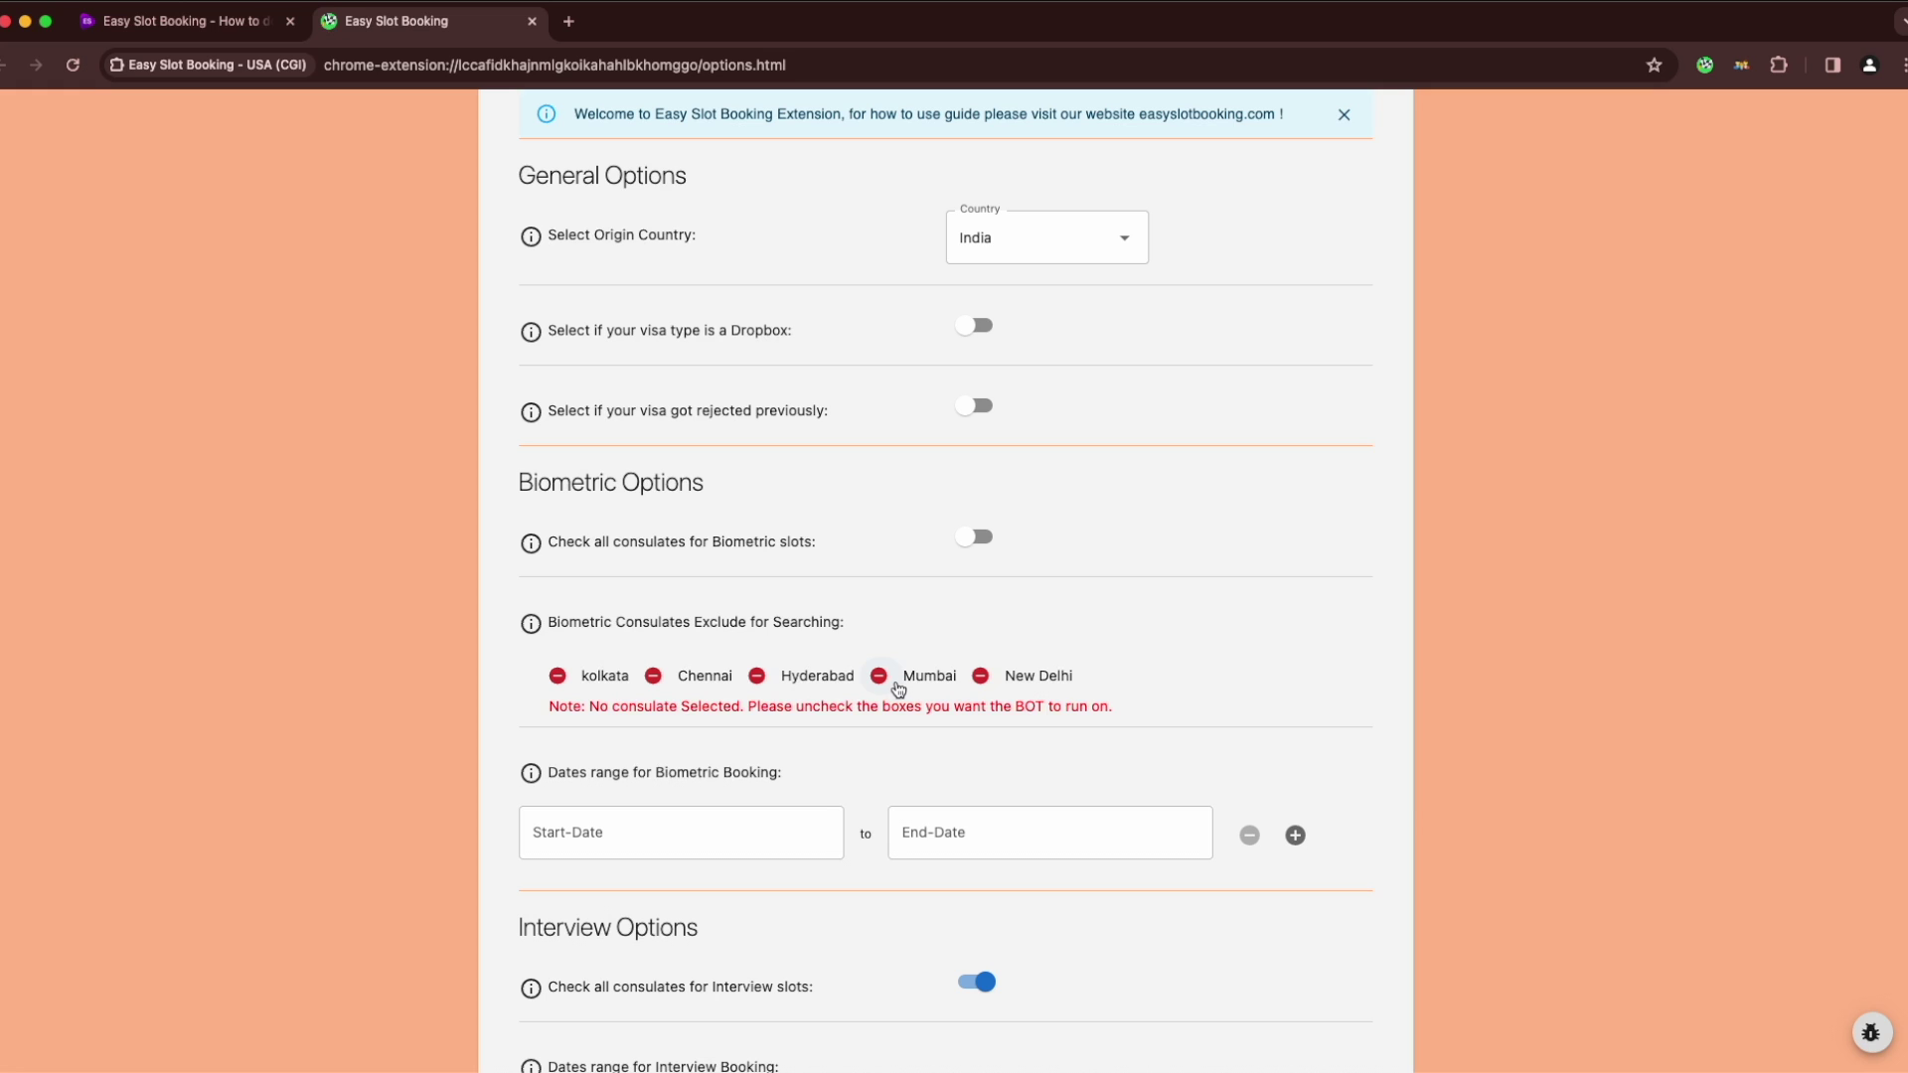
click(879, 677)
click(981, 676)
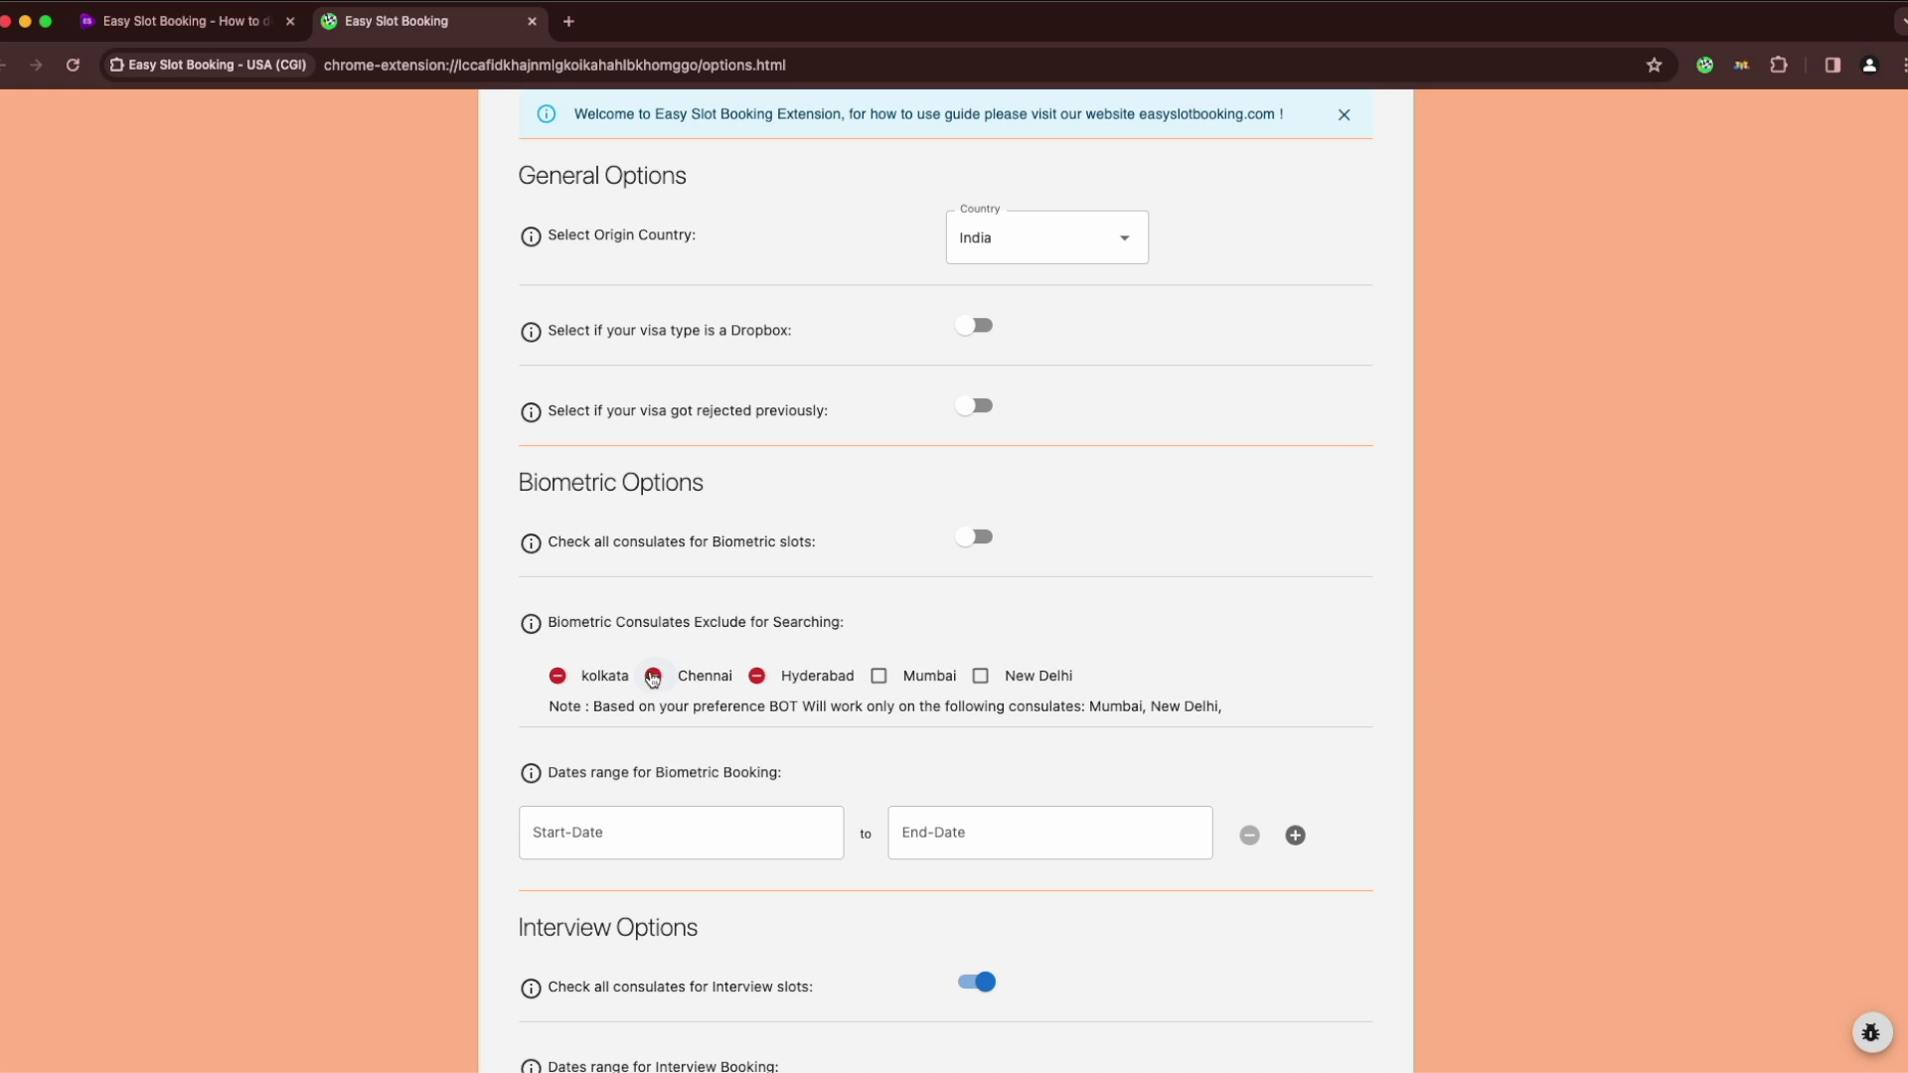
click(652, 676)
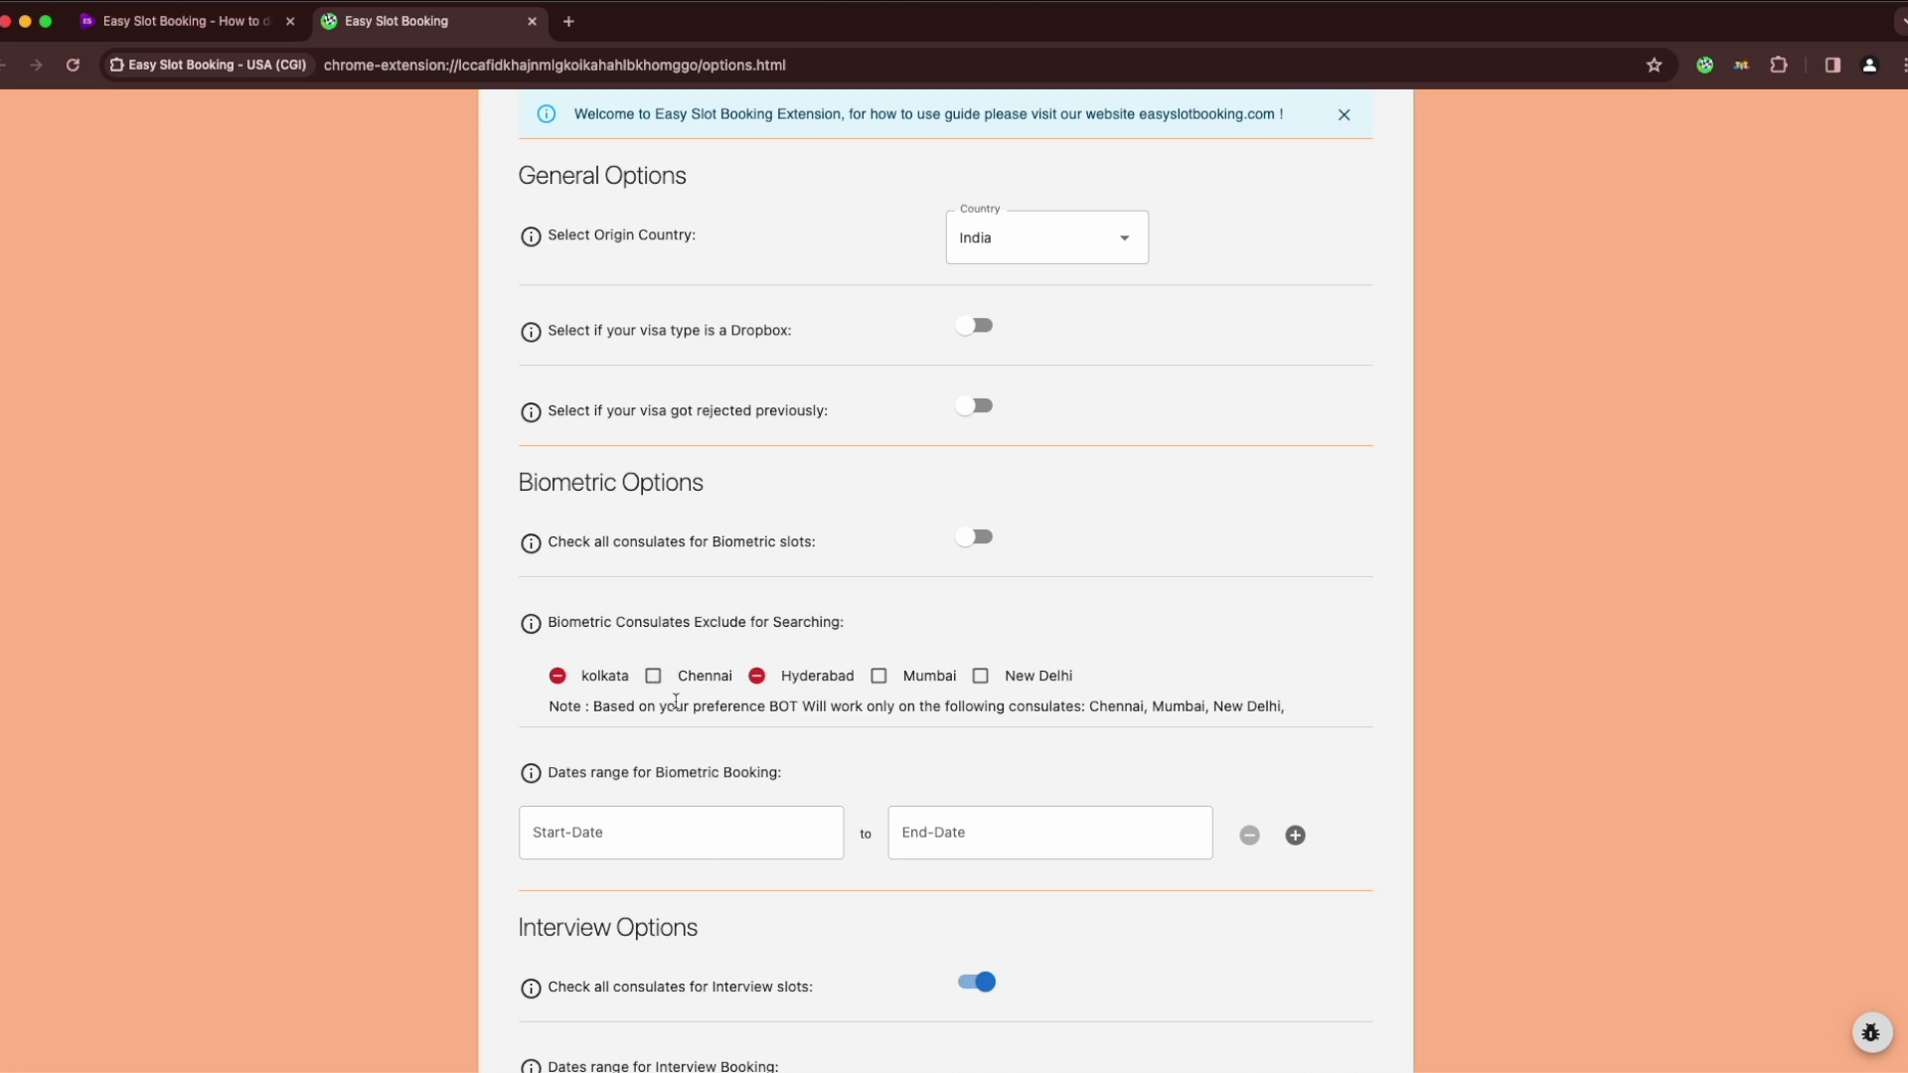
scroll(704, 727, down, 1)
Set the first biometric date range to 03/01/2024–03/31/2024
click(686, 792)
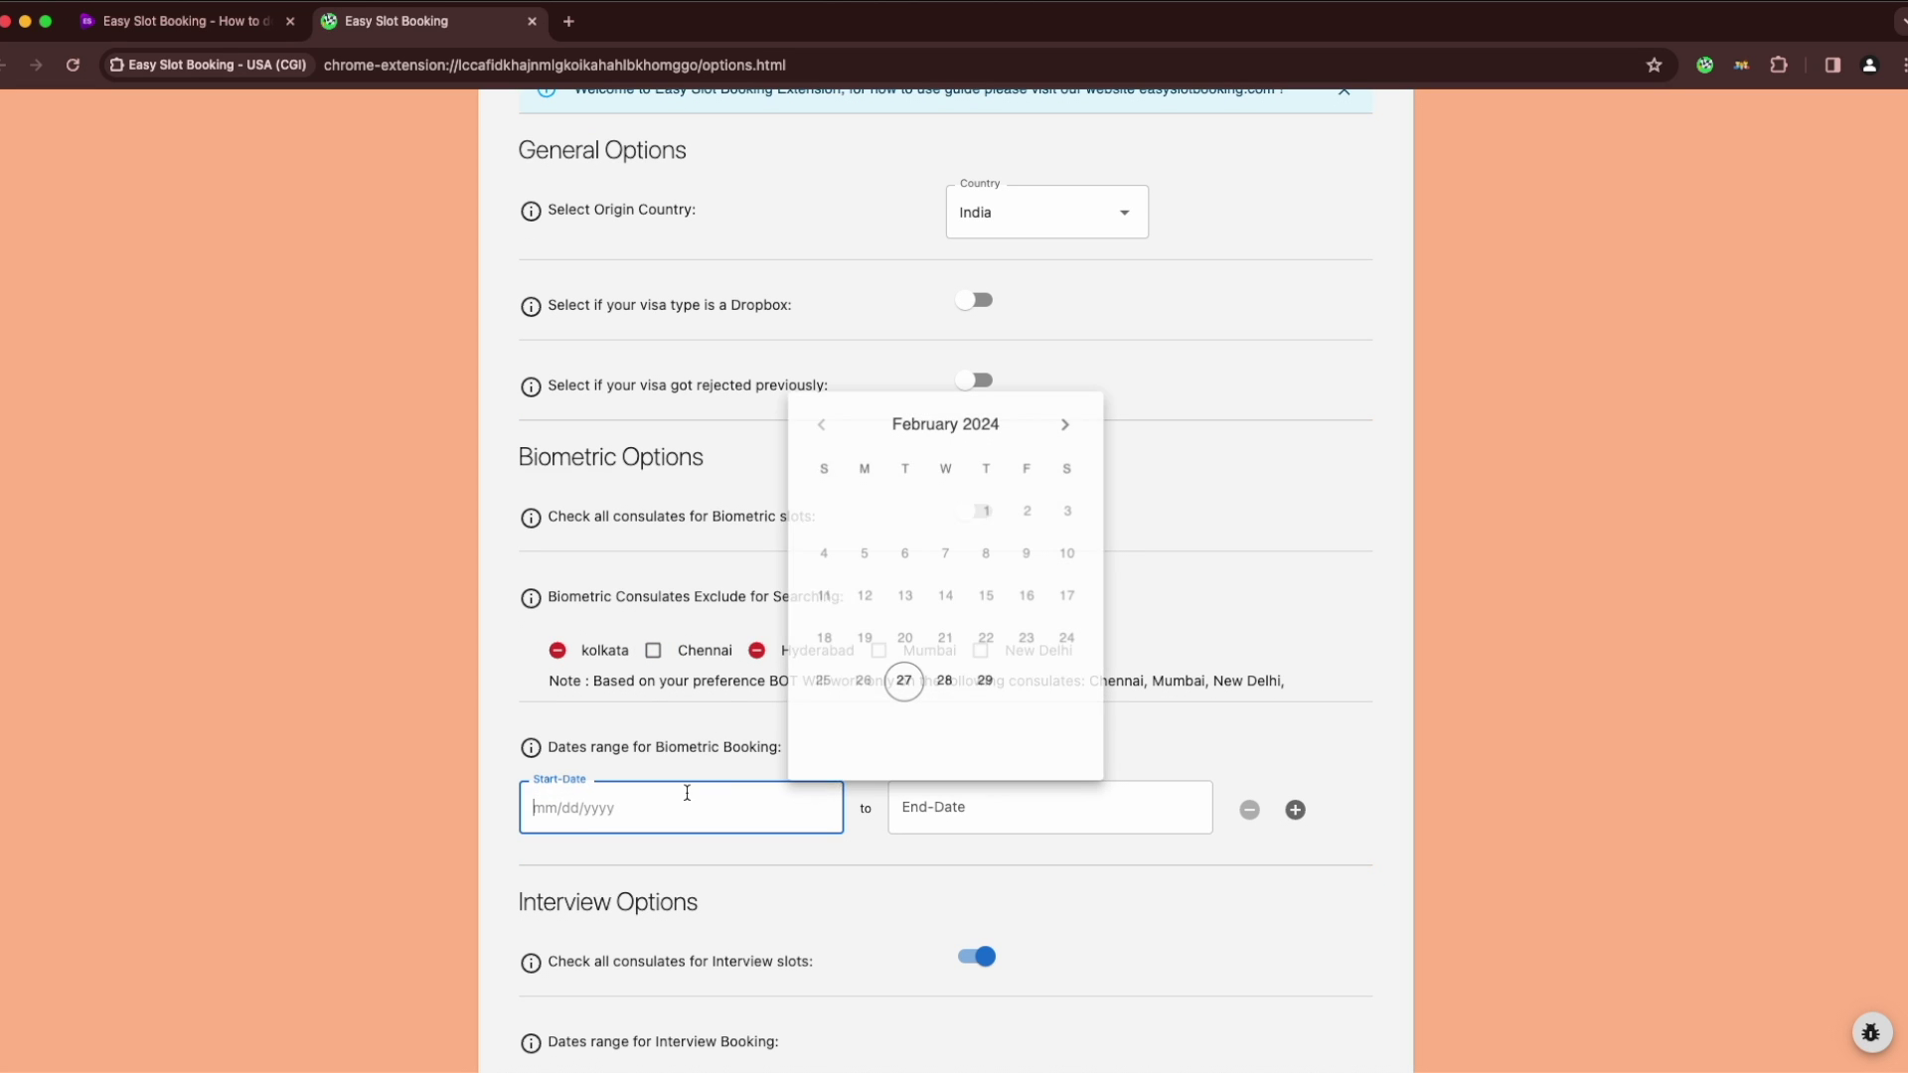
click(1064, 422)
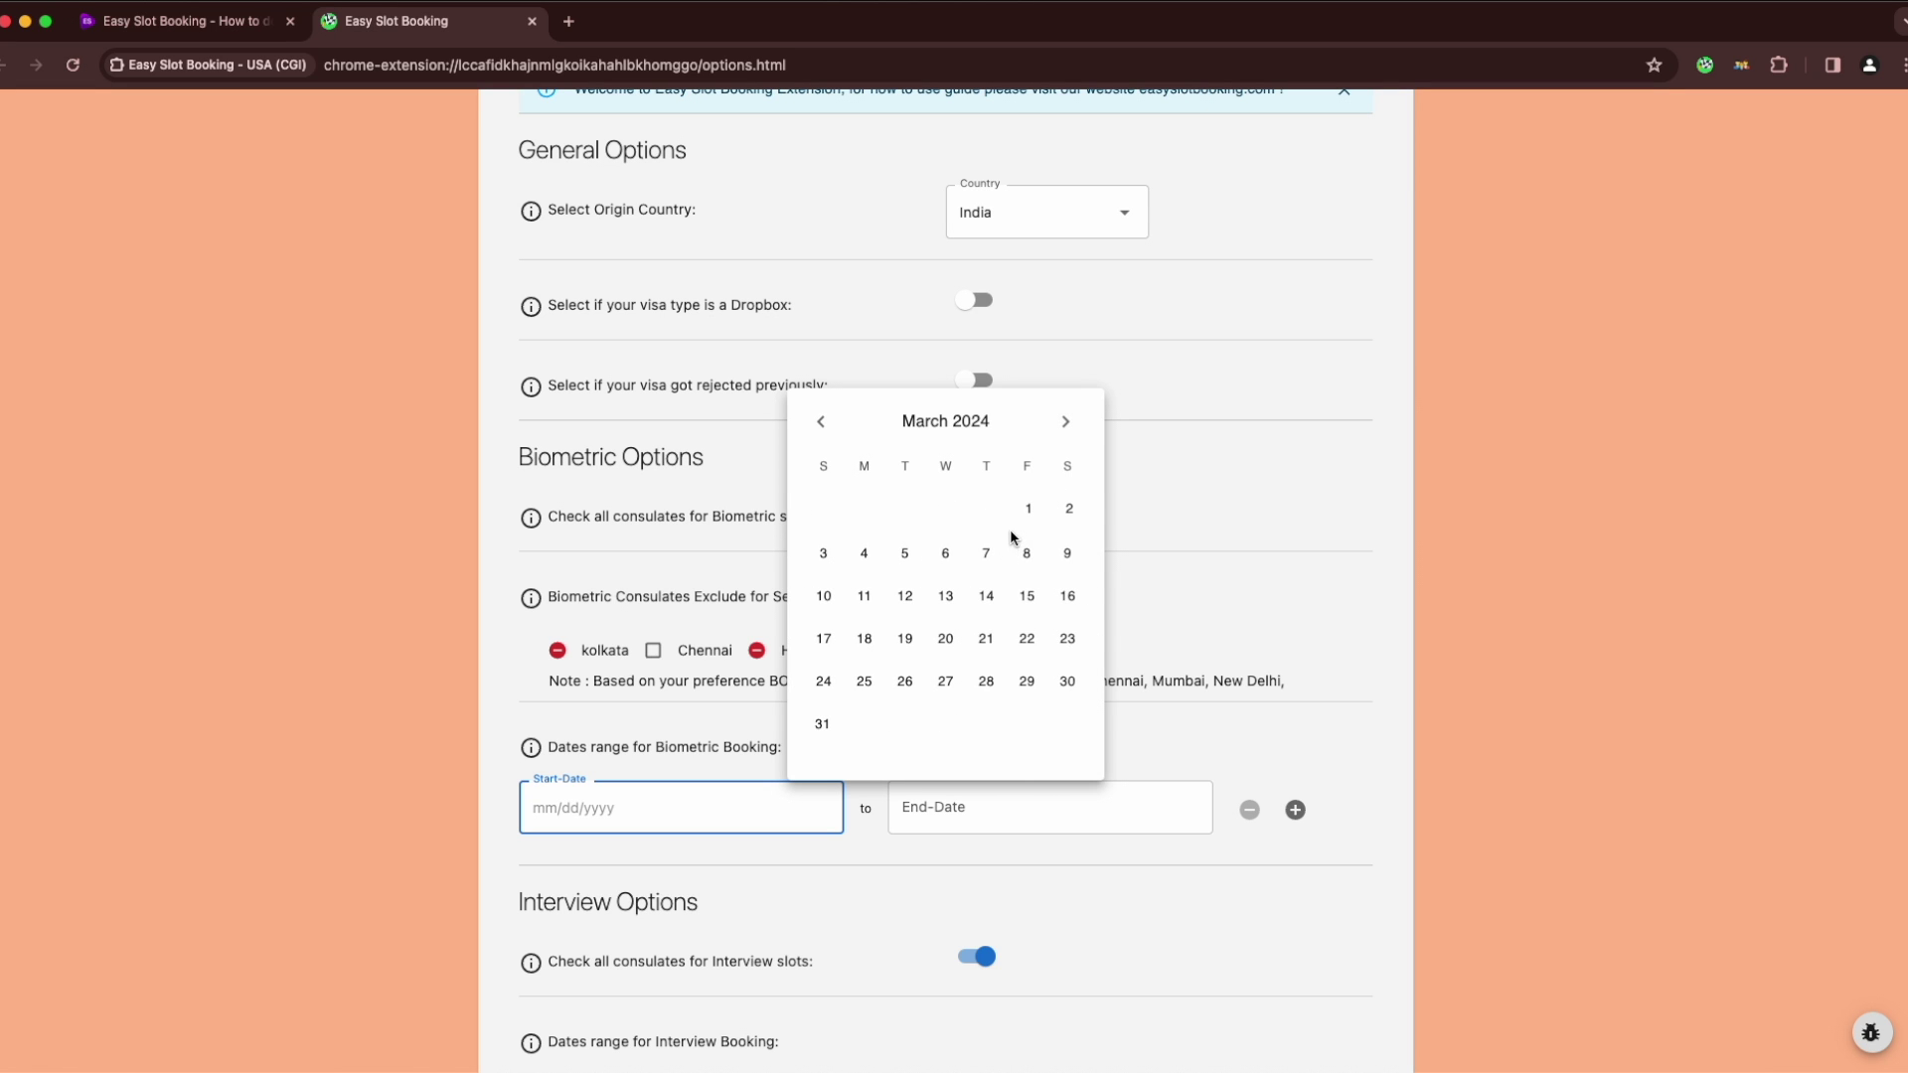
click(1029, 509)
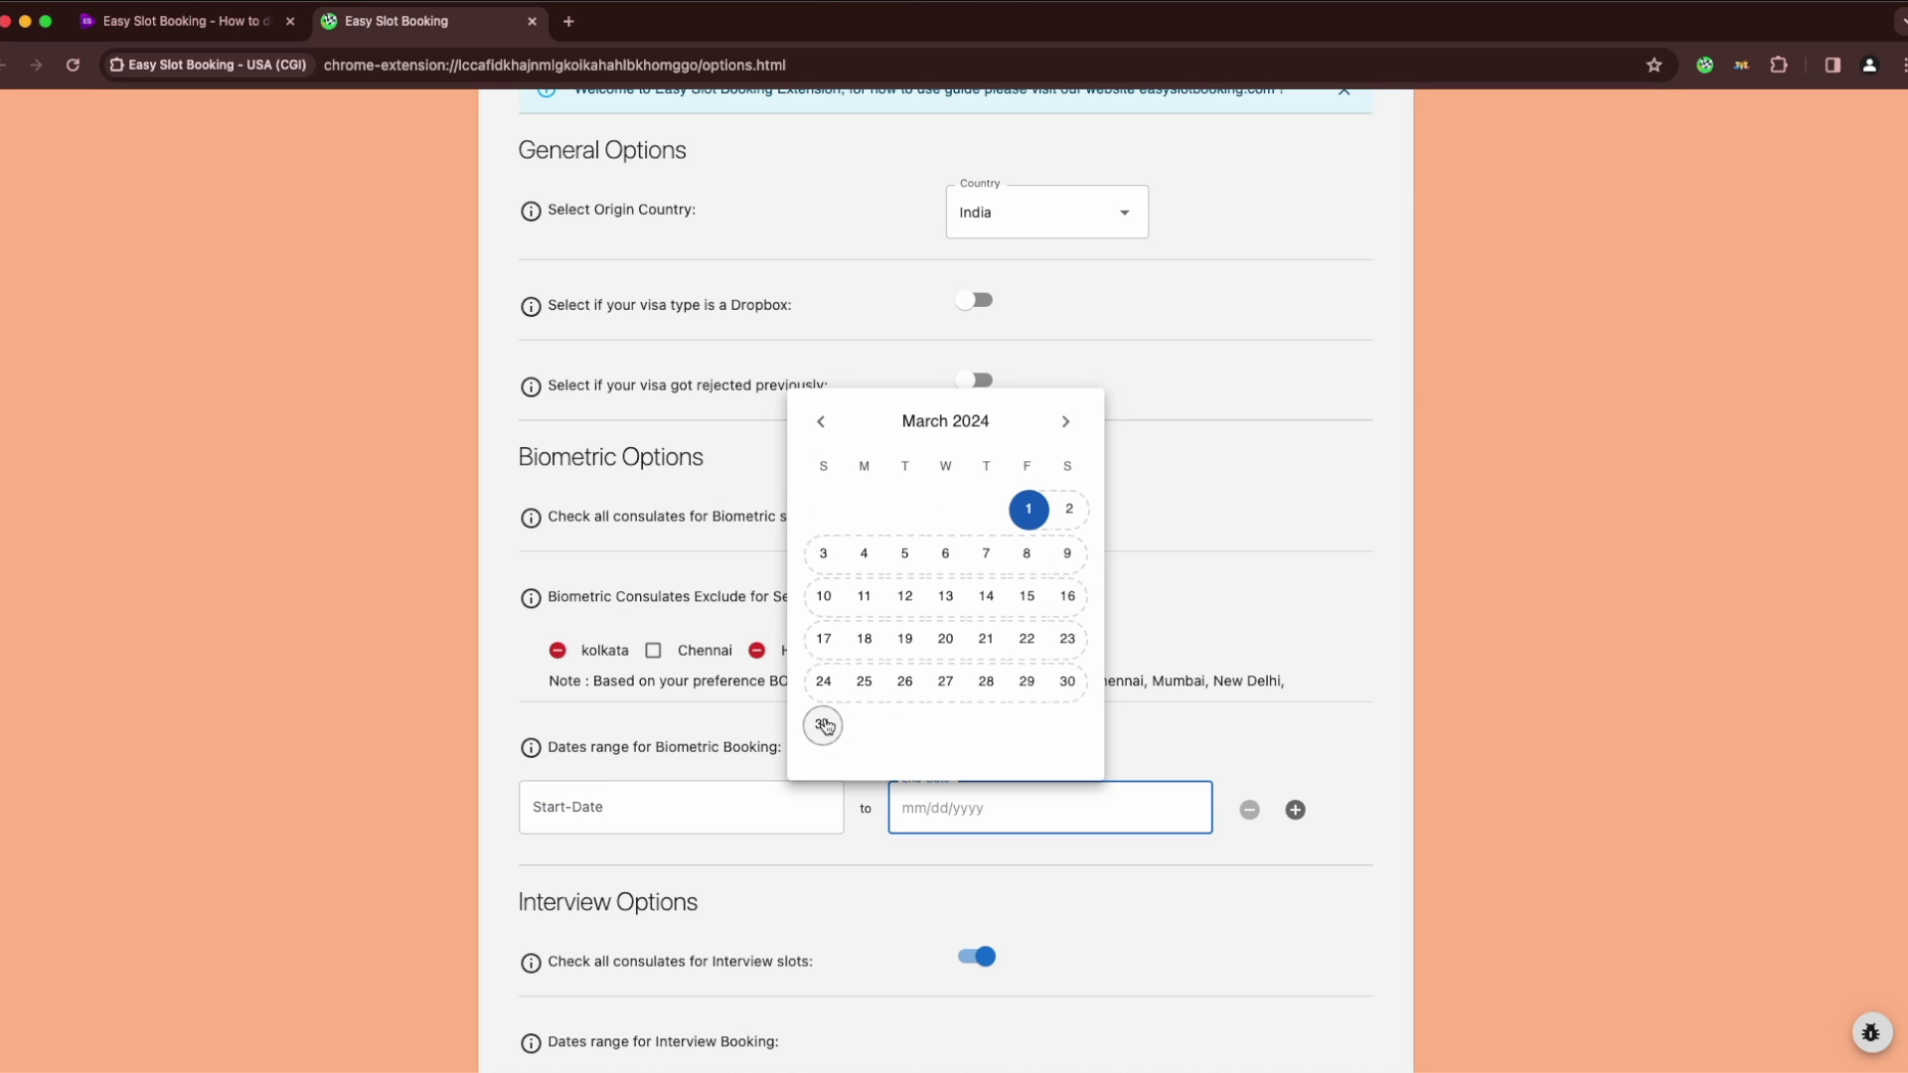
click(823, 724)
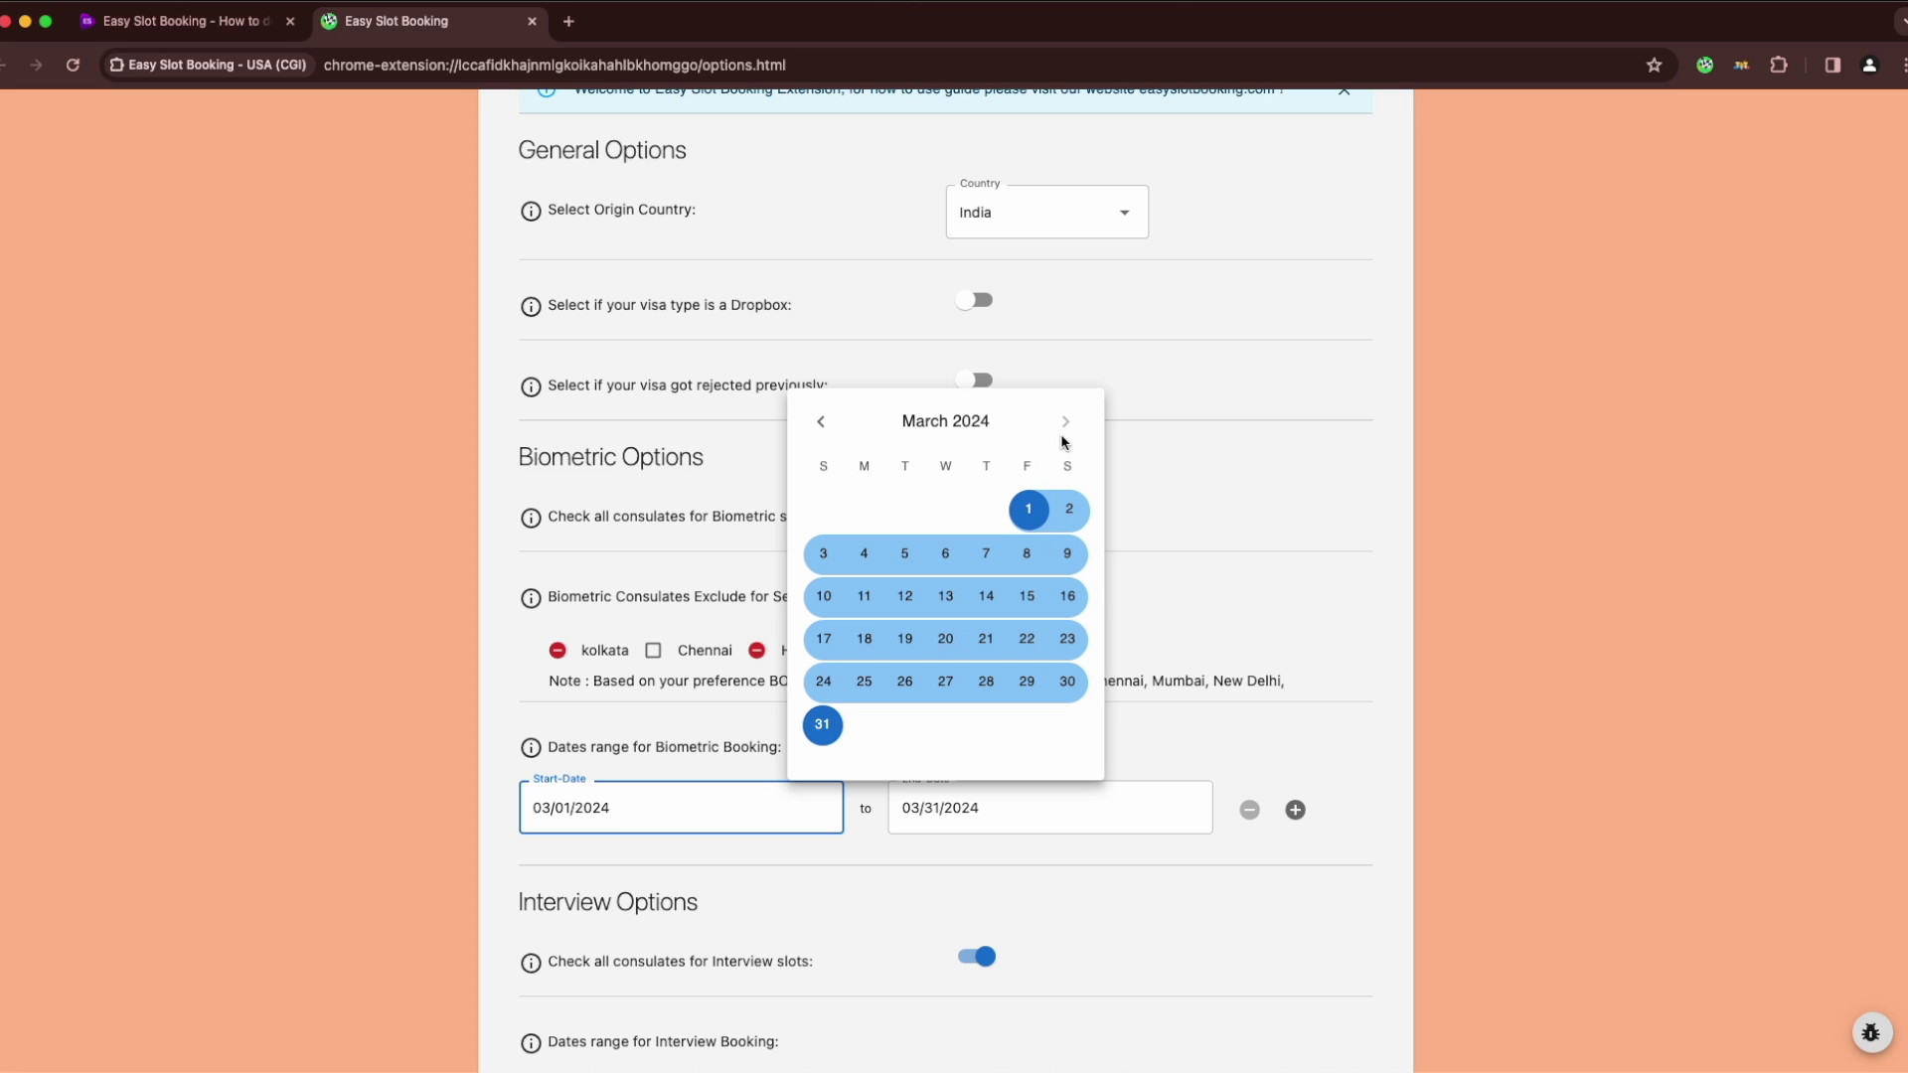
click(1210, 524)
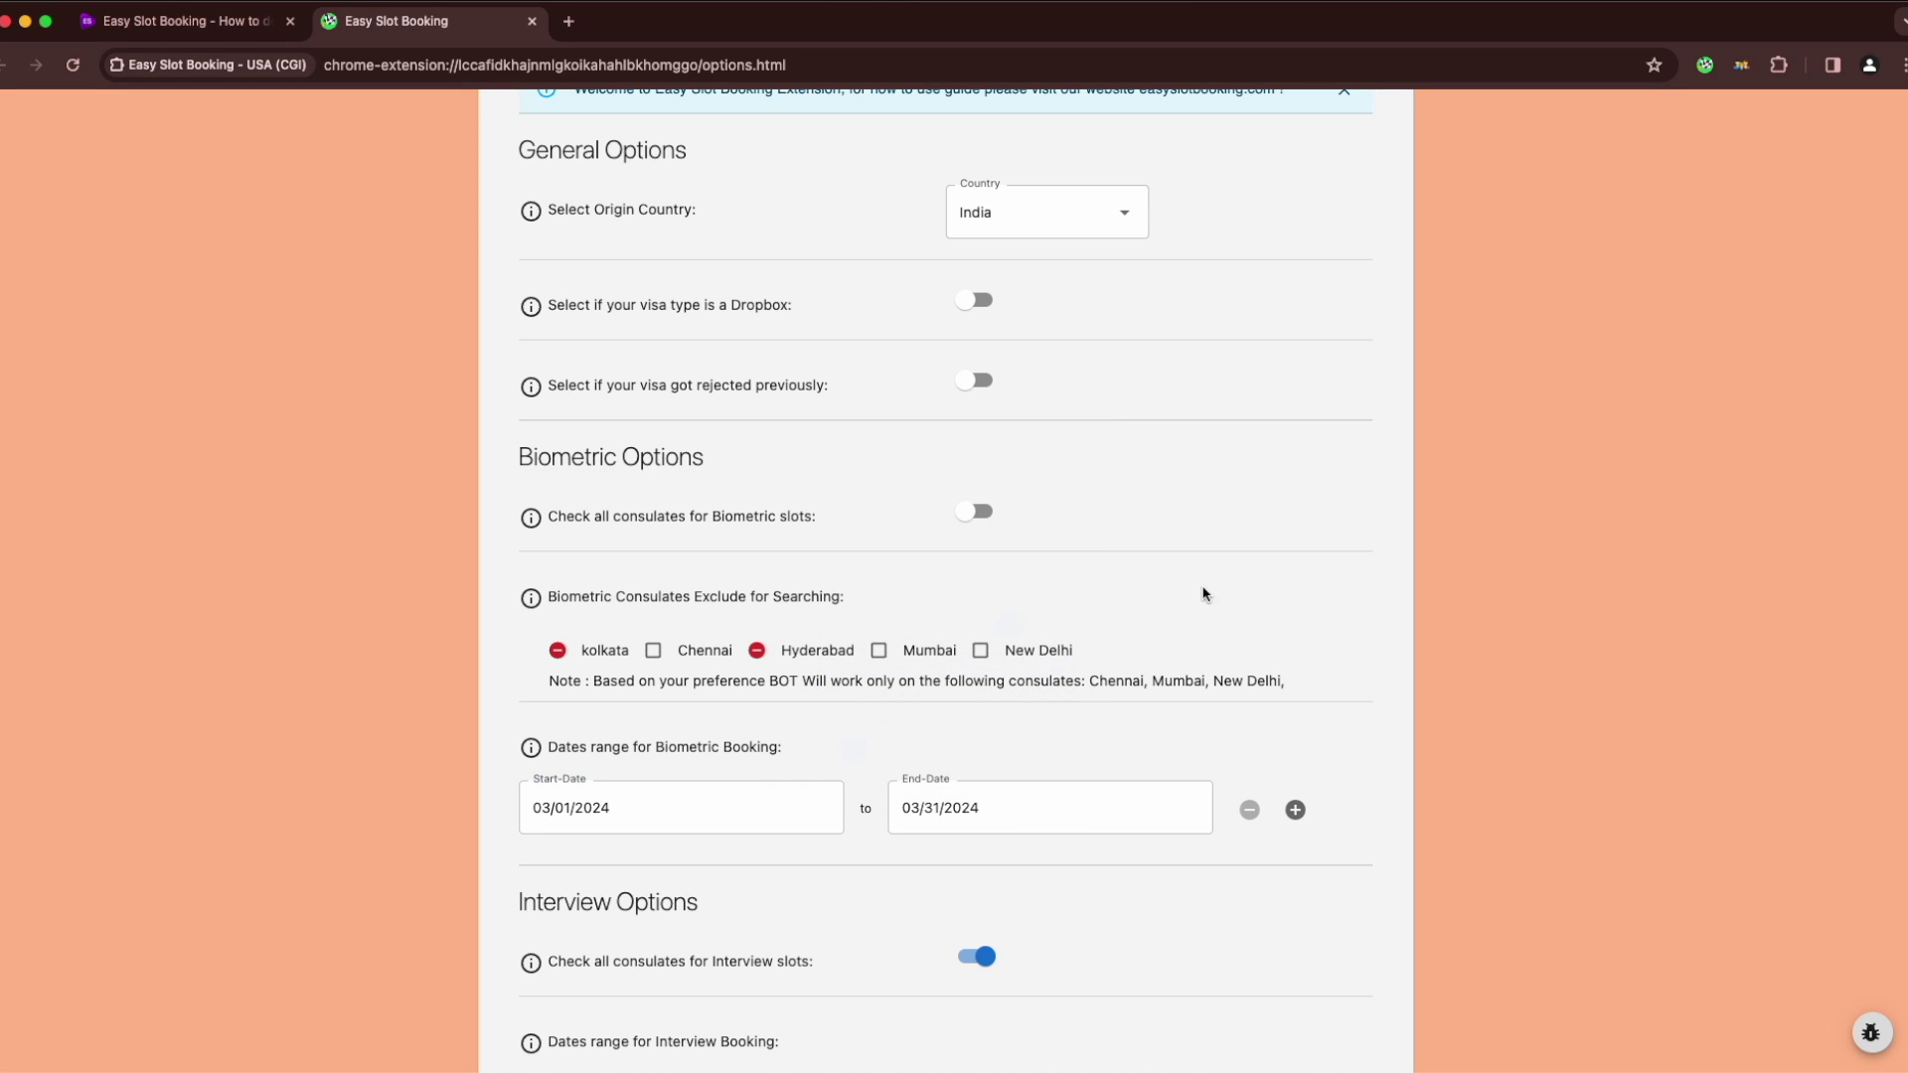
Add a second biometric date range of 04/01/2024–04/30/2024
click(1294, 810)
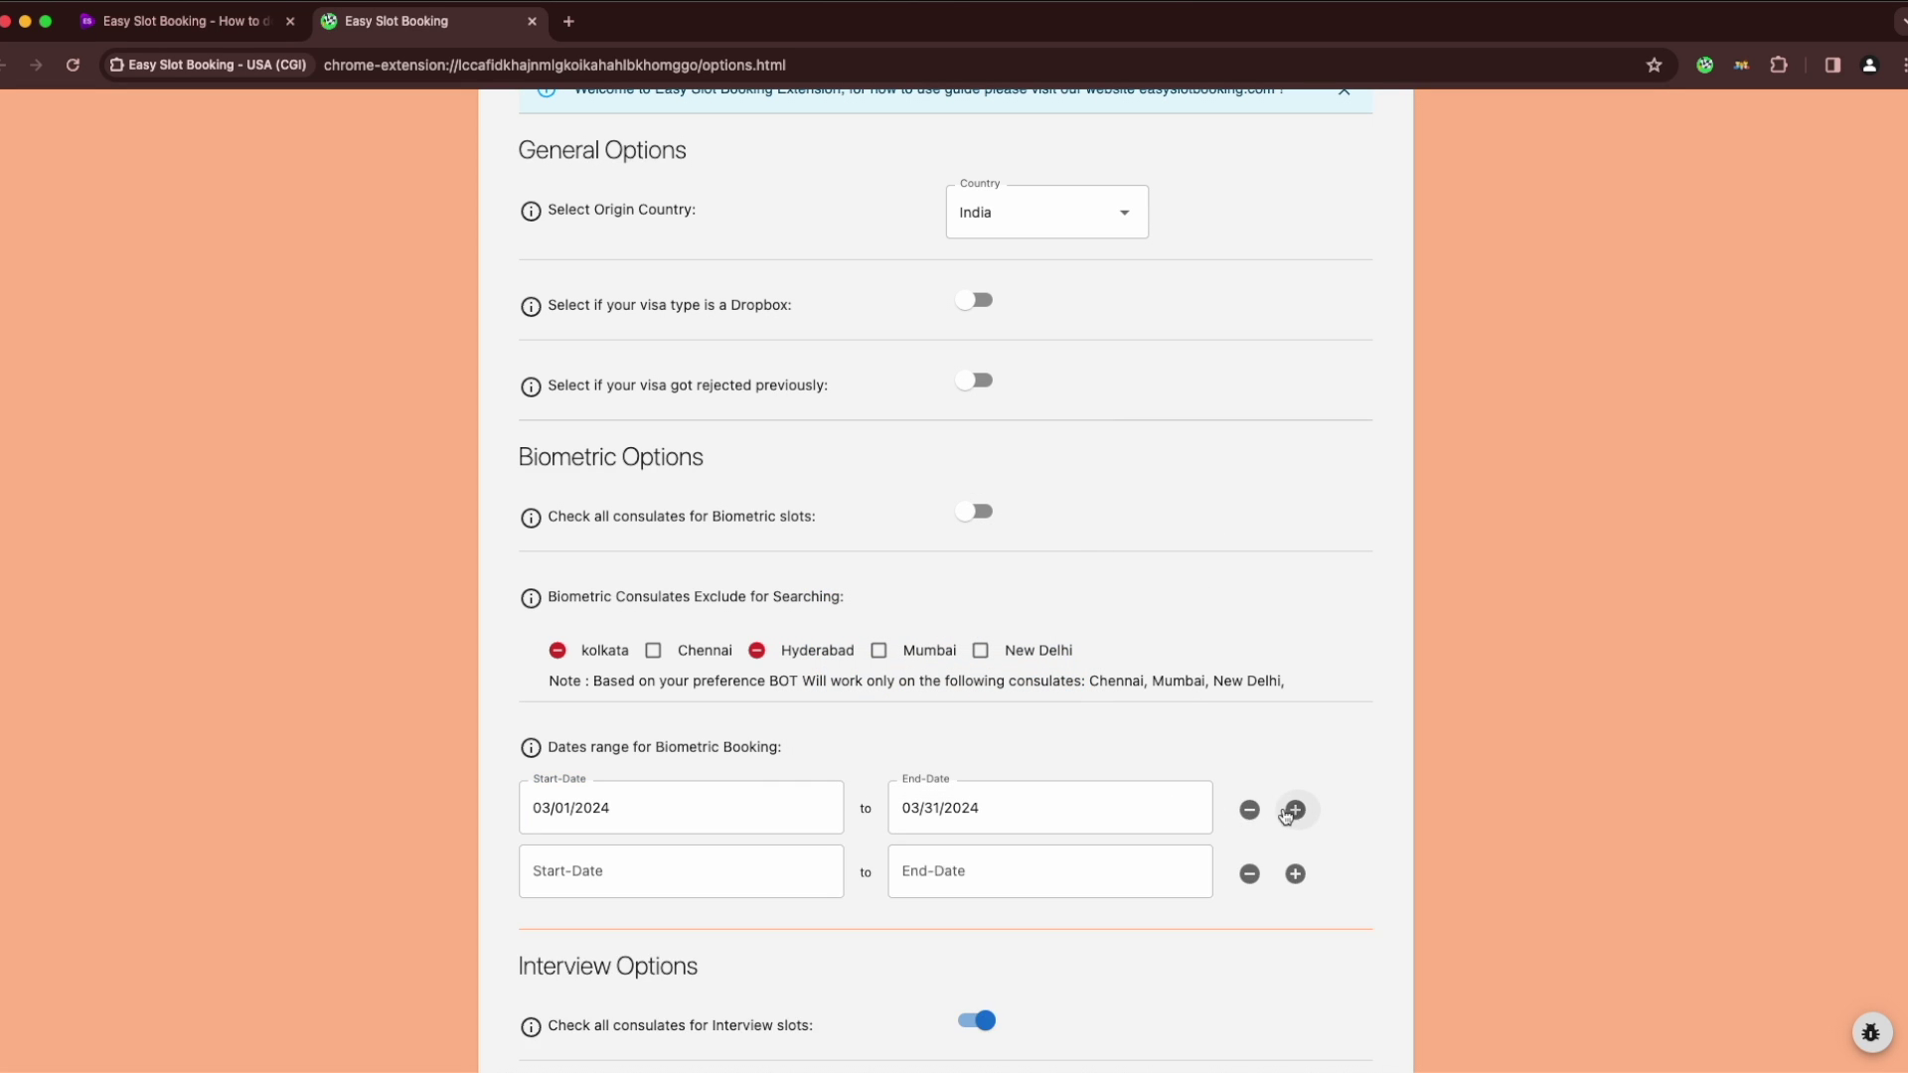
click(686, 855)
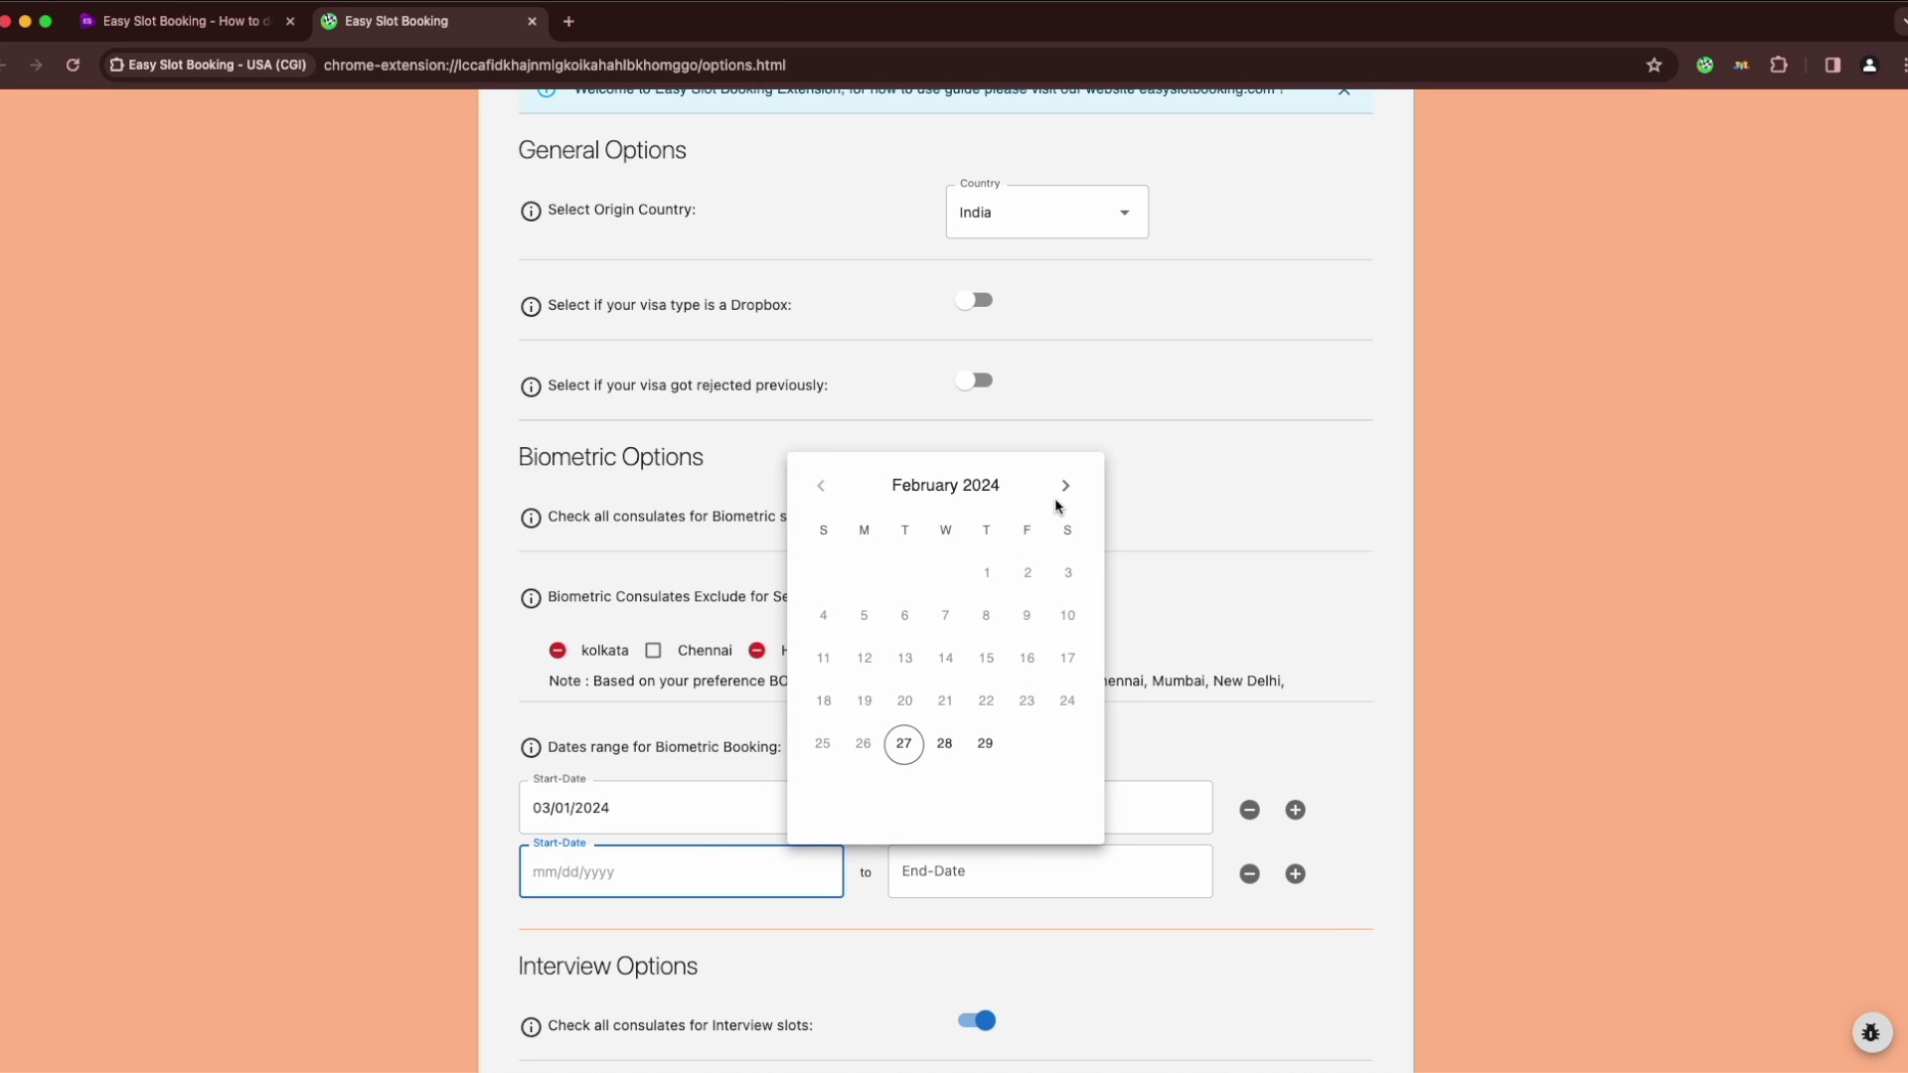
click(1064, 486)
click(1064, 487)
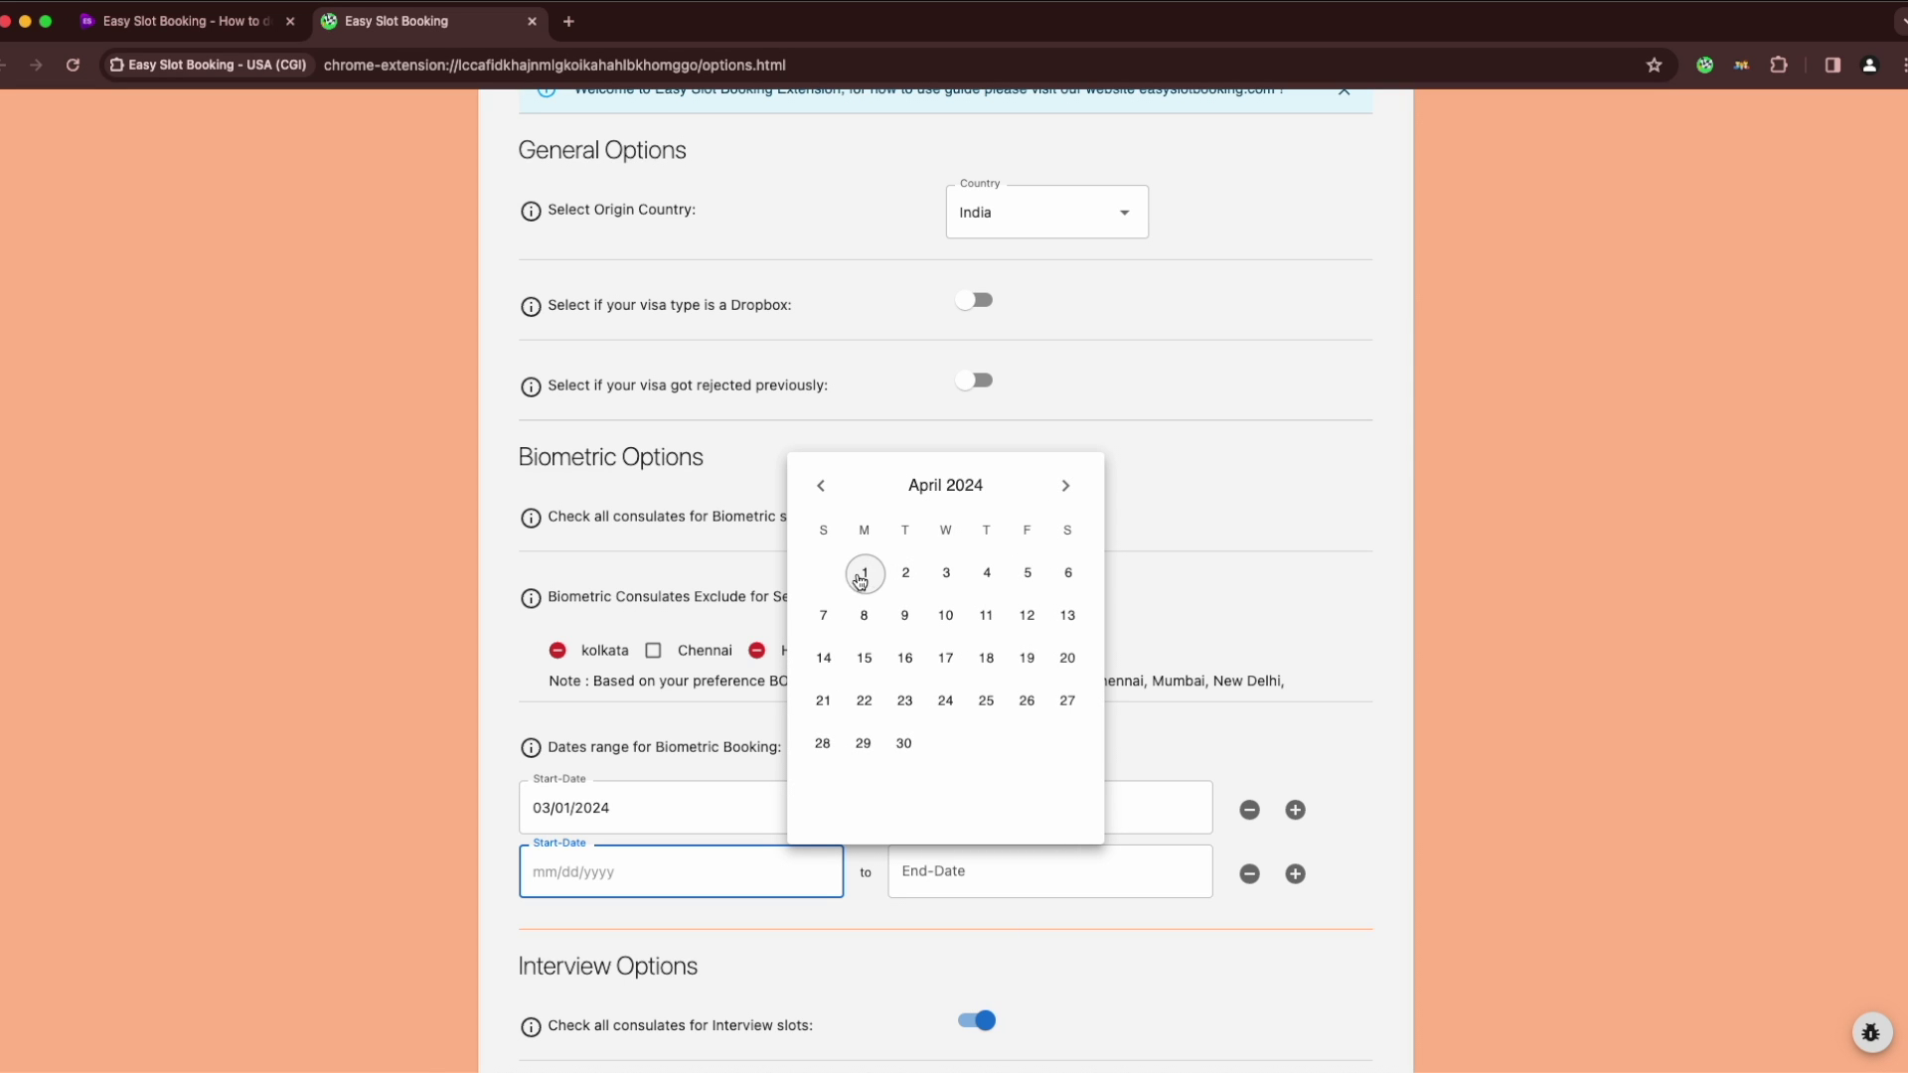
click(849, 581)
click(902, 753)
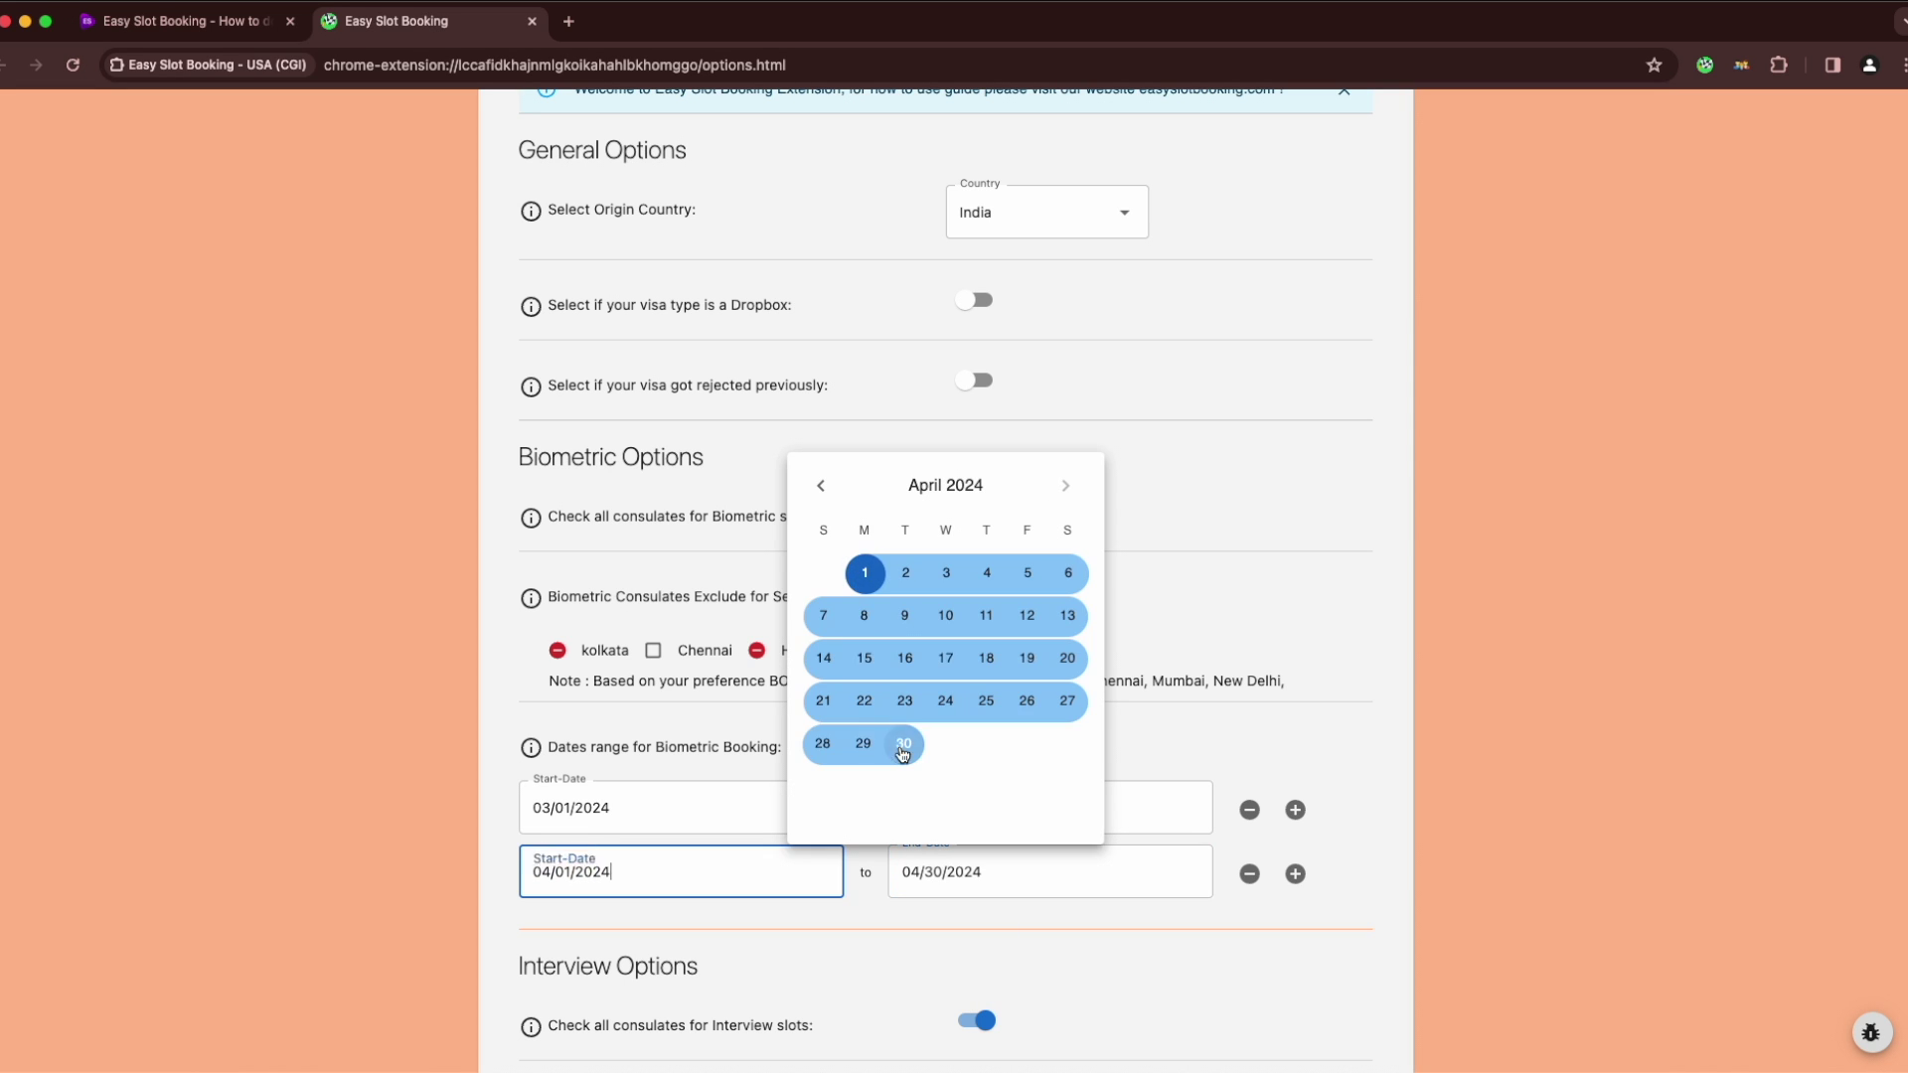
click(1446, 759)
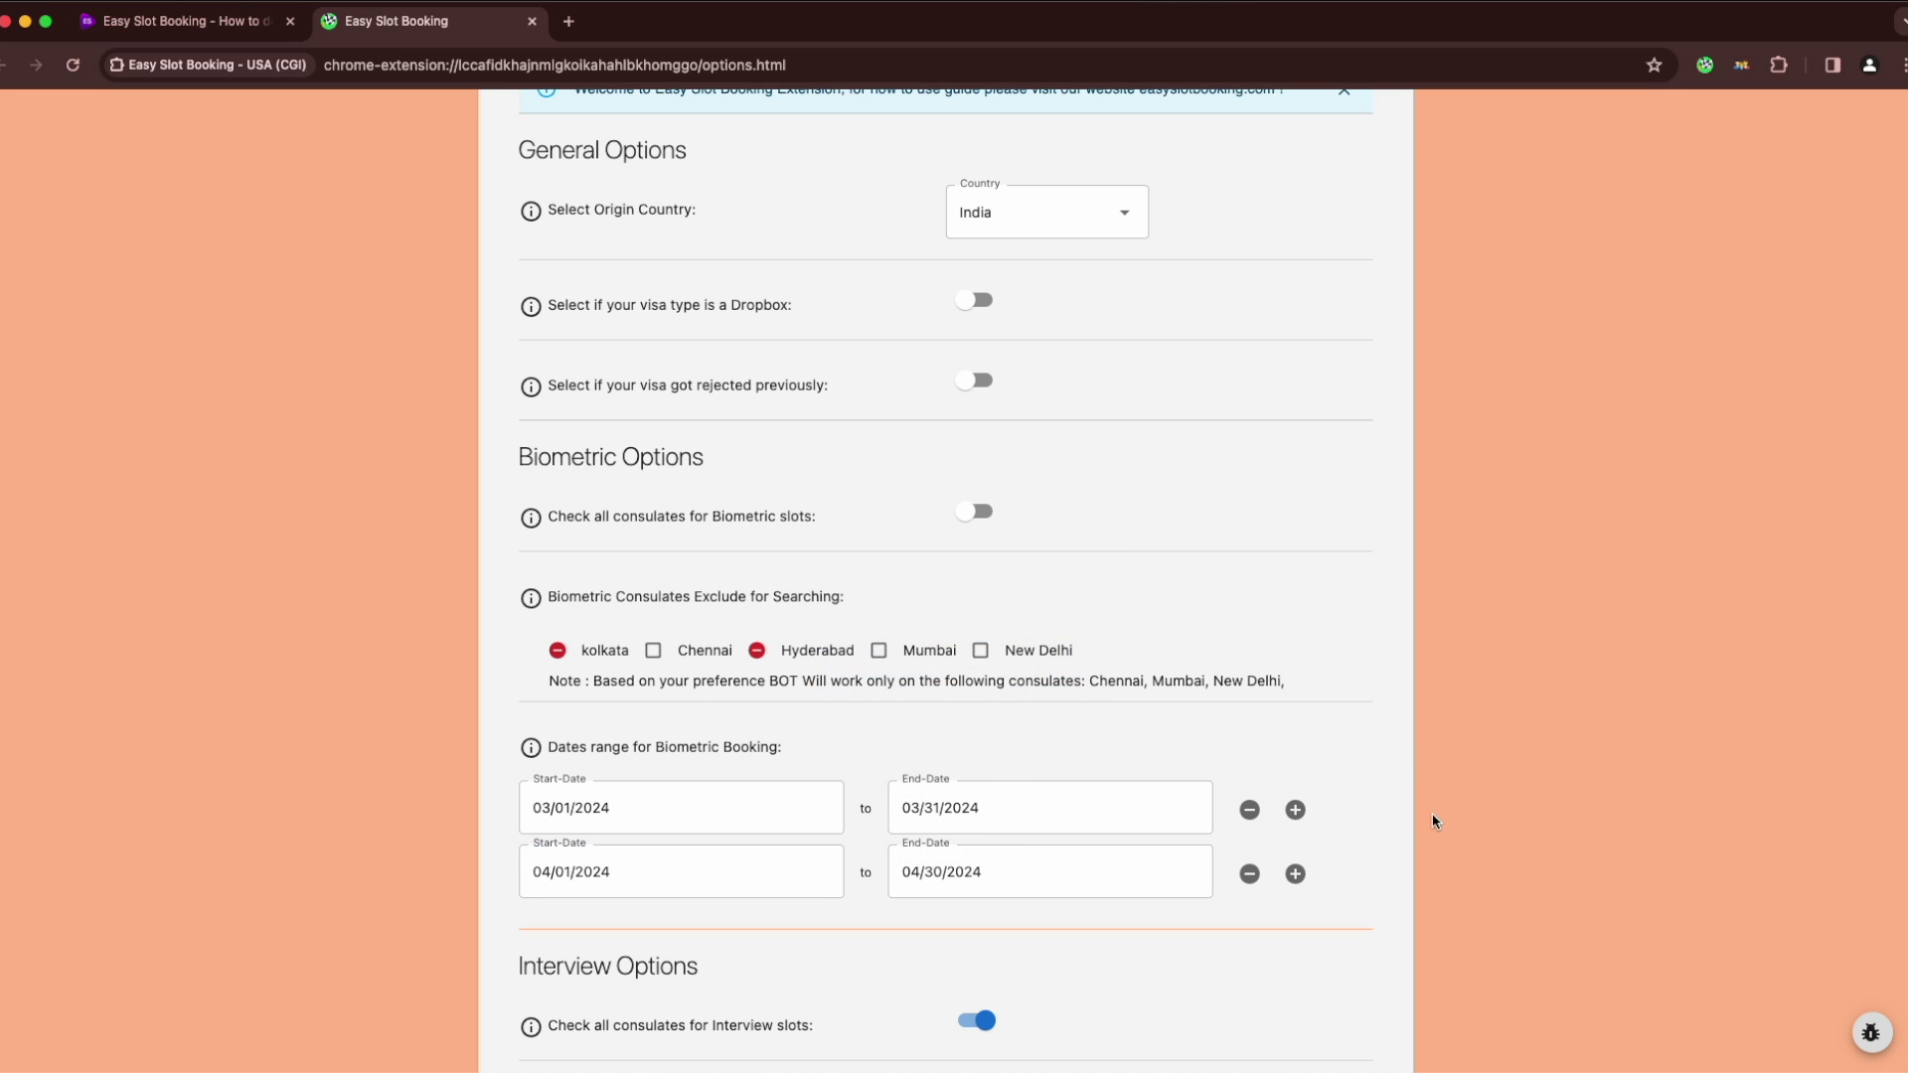
scroll(1435, 821, down, 5)
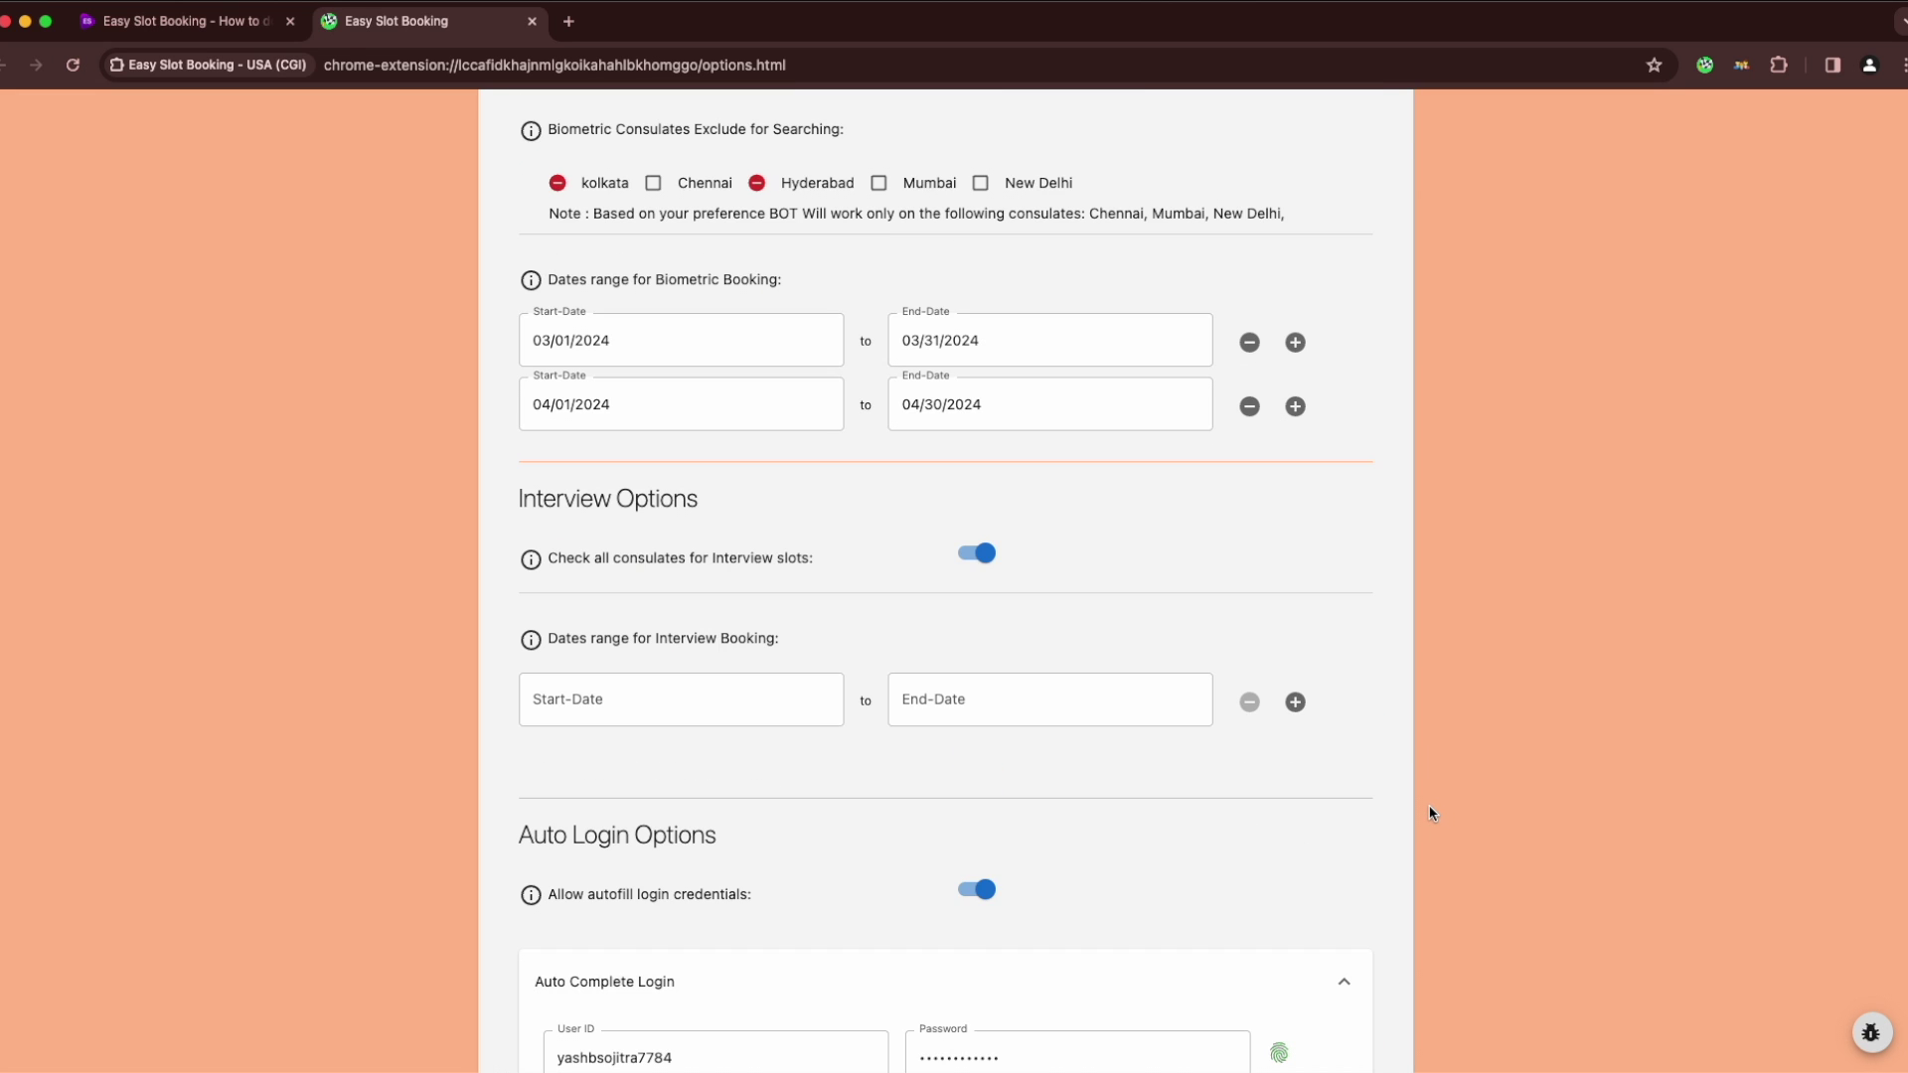
scroll(1431, 813, down, 1)
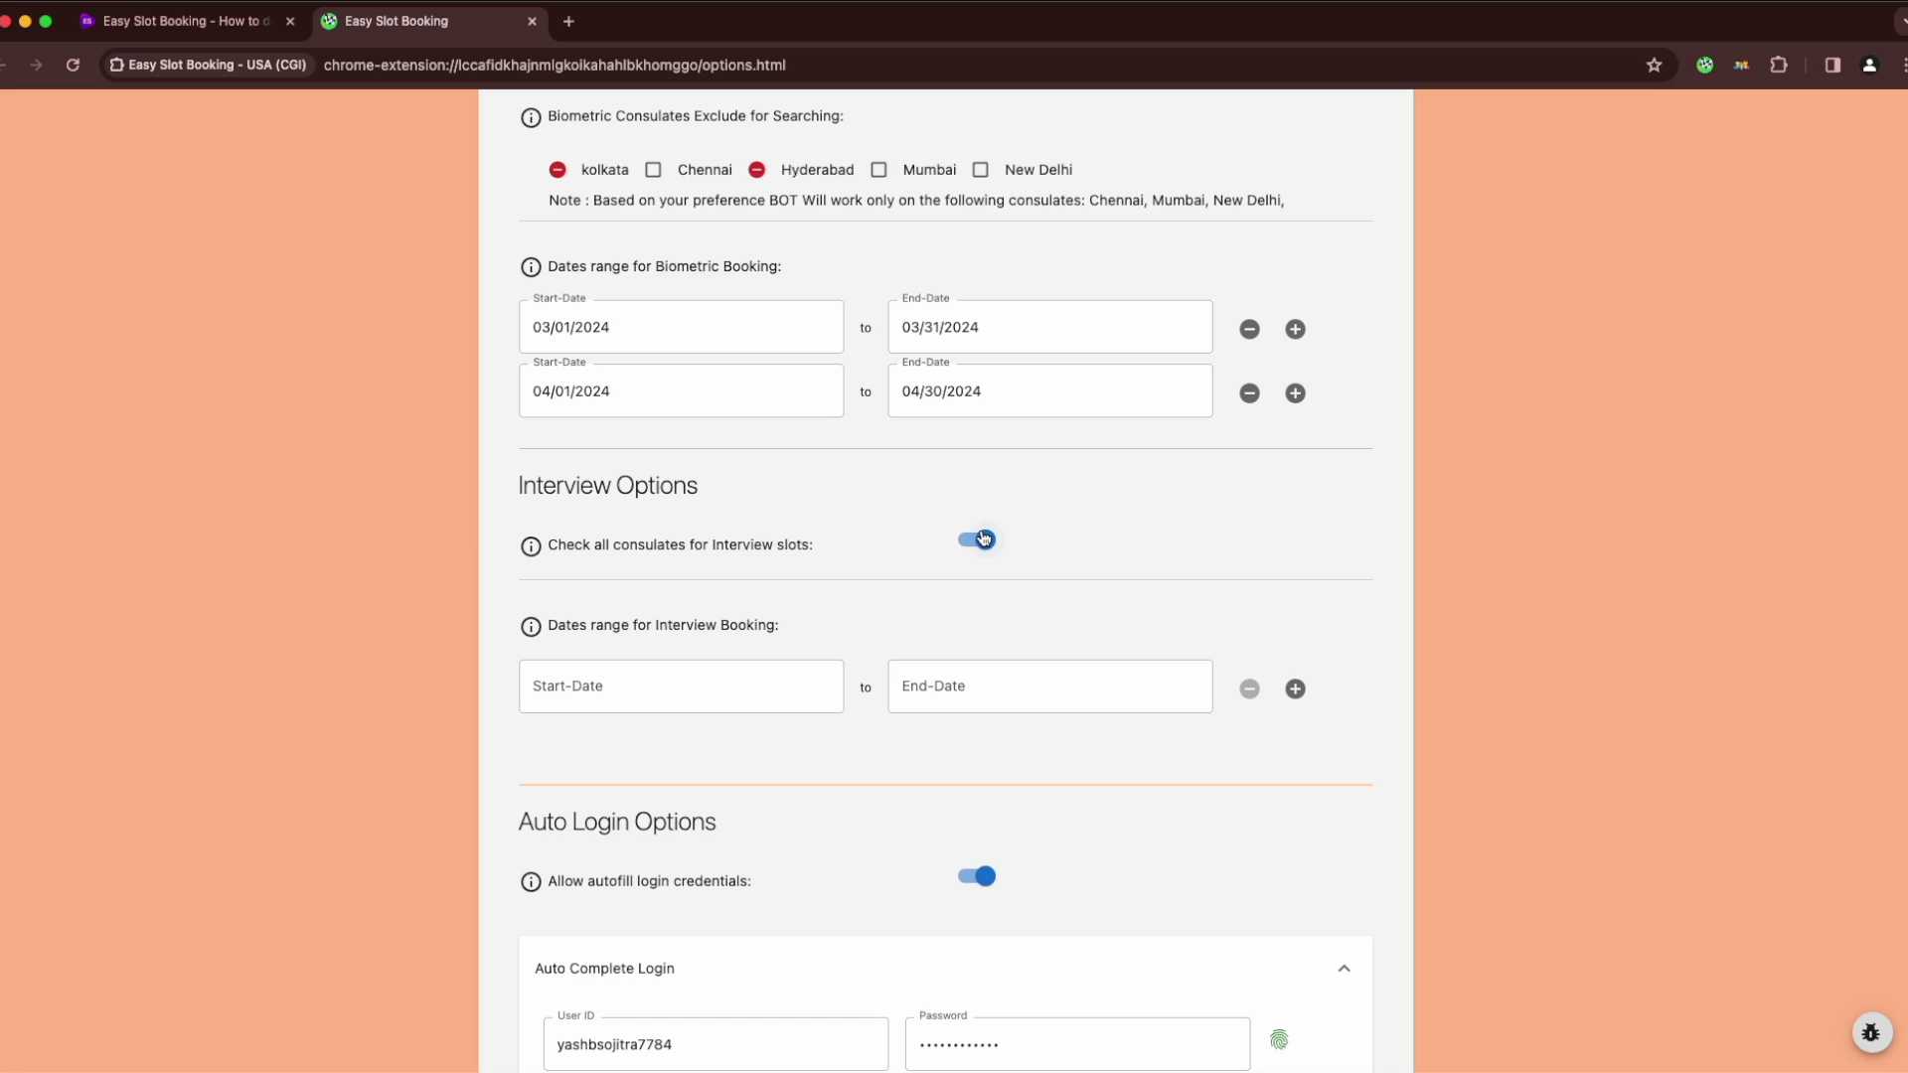
Set the first interview date range to 03/01/2024–03/31/2024
click(718, 683)
click(1066, 300)
click(1030, 389)
click(823, 602)
Add a second interview date range of 04/01/2024–04/30/2024
click(1298, 693)
click(772, 746)
click(1067, 366)
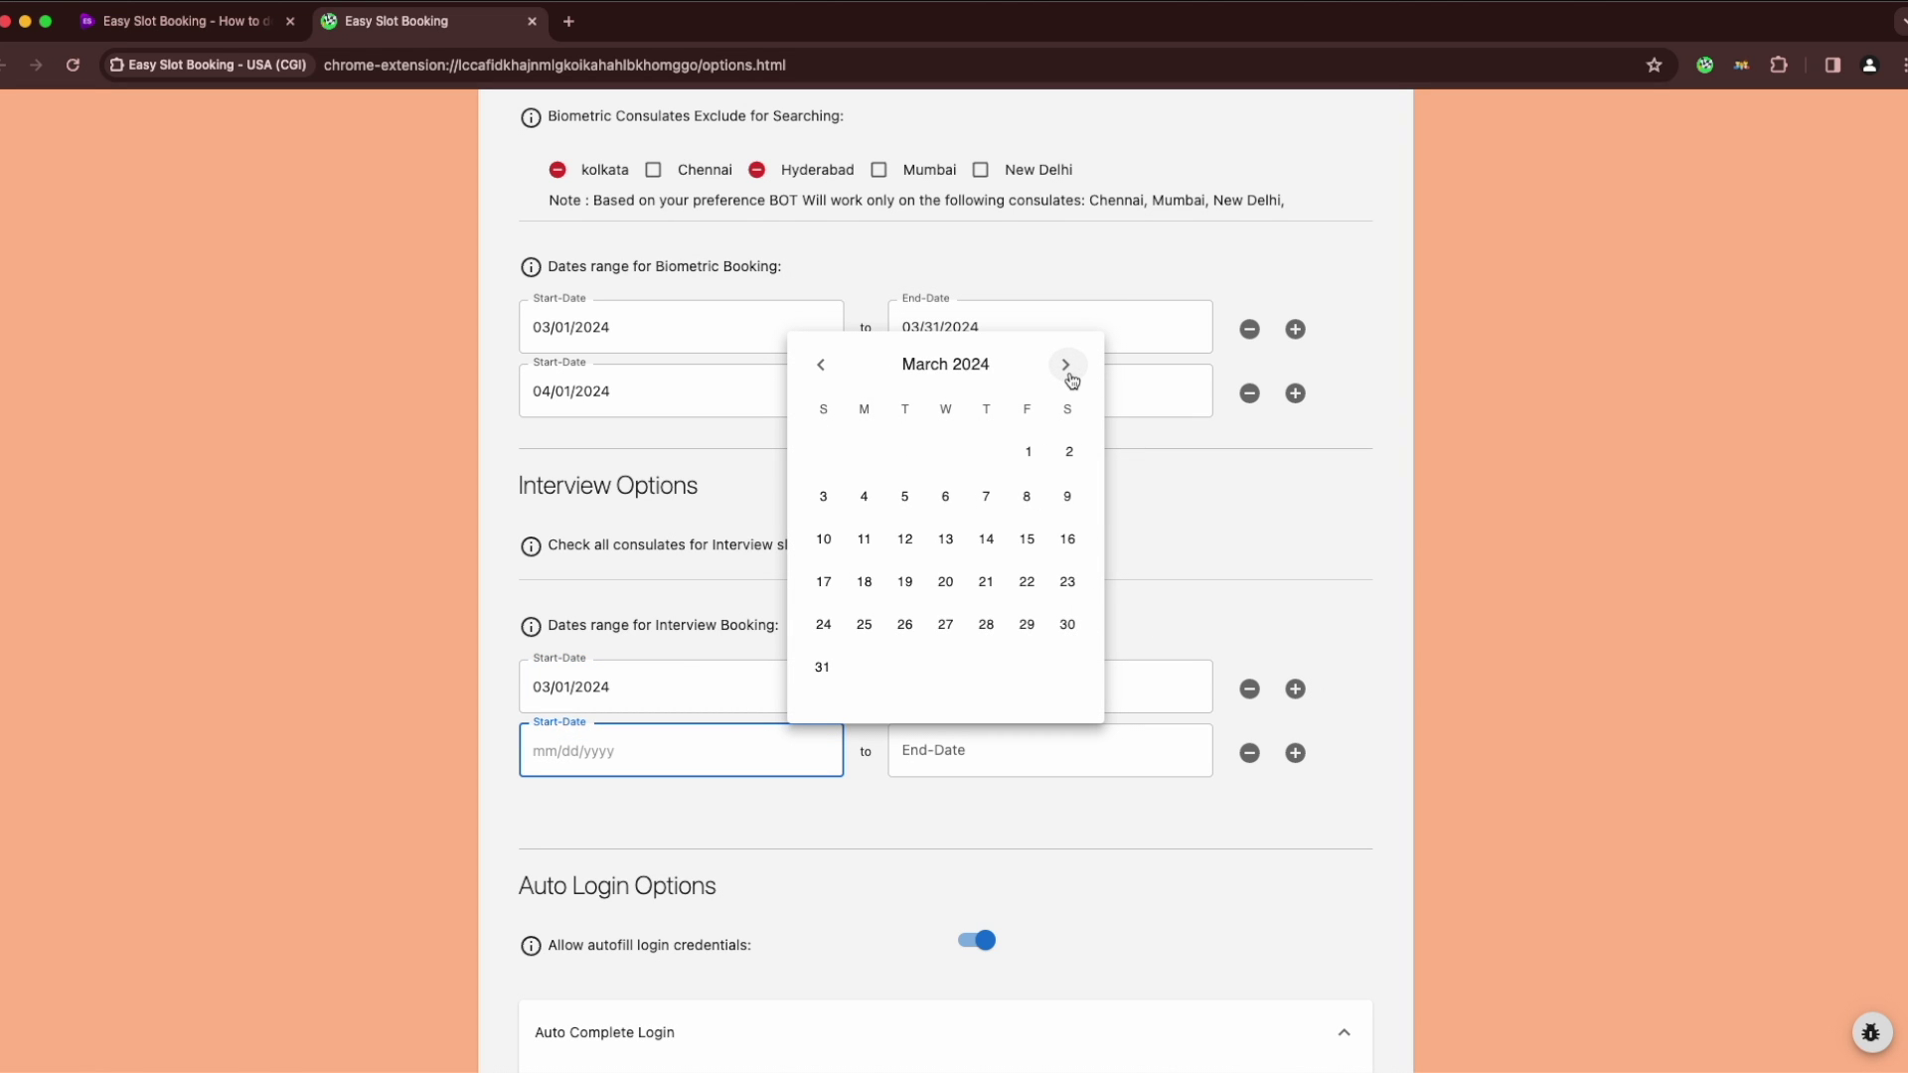
click(1067, 368)
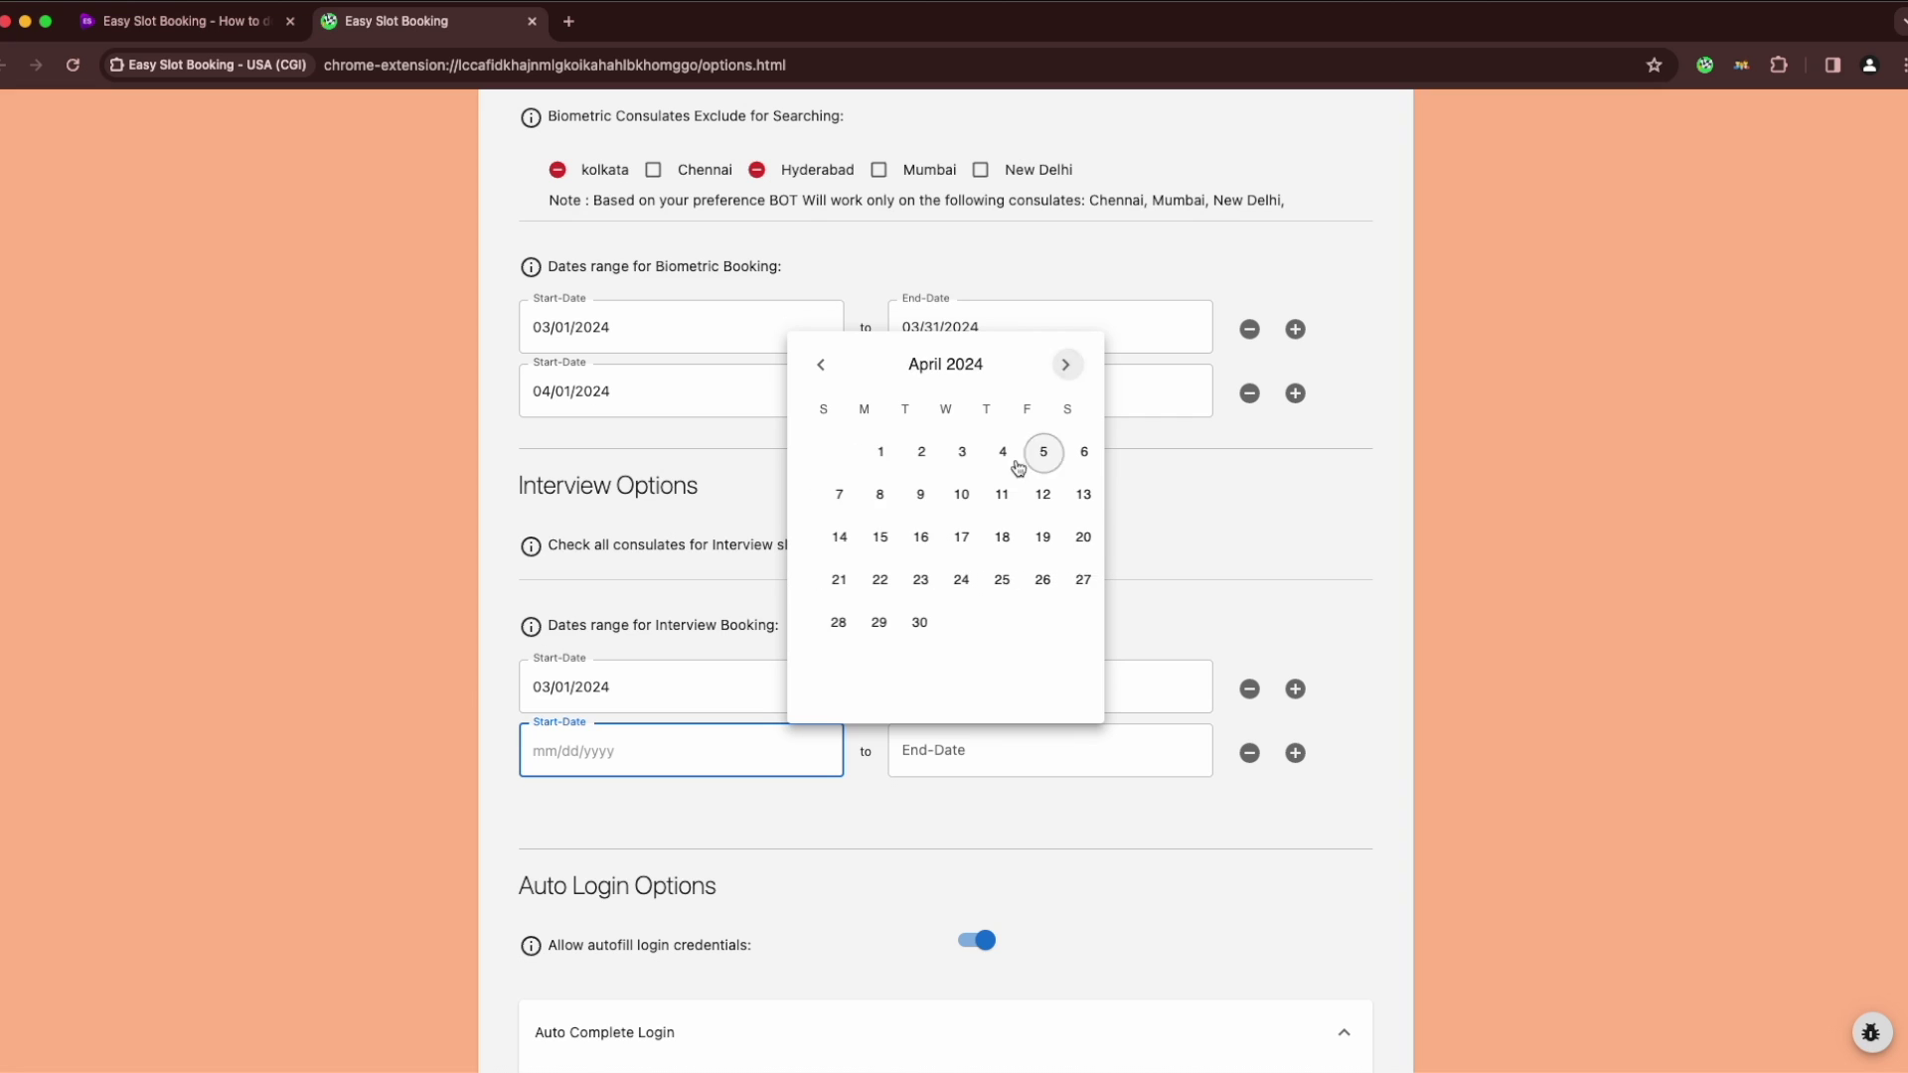
click(865, 452)
click(904, 623)
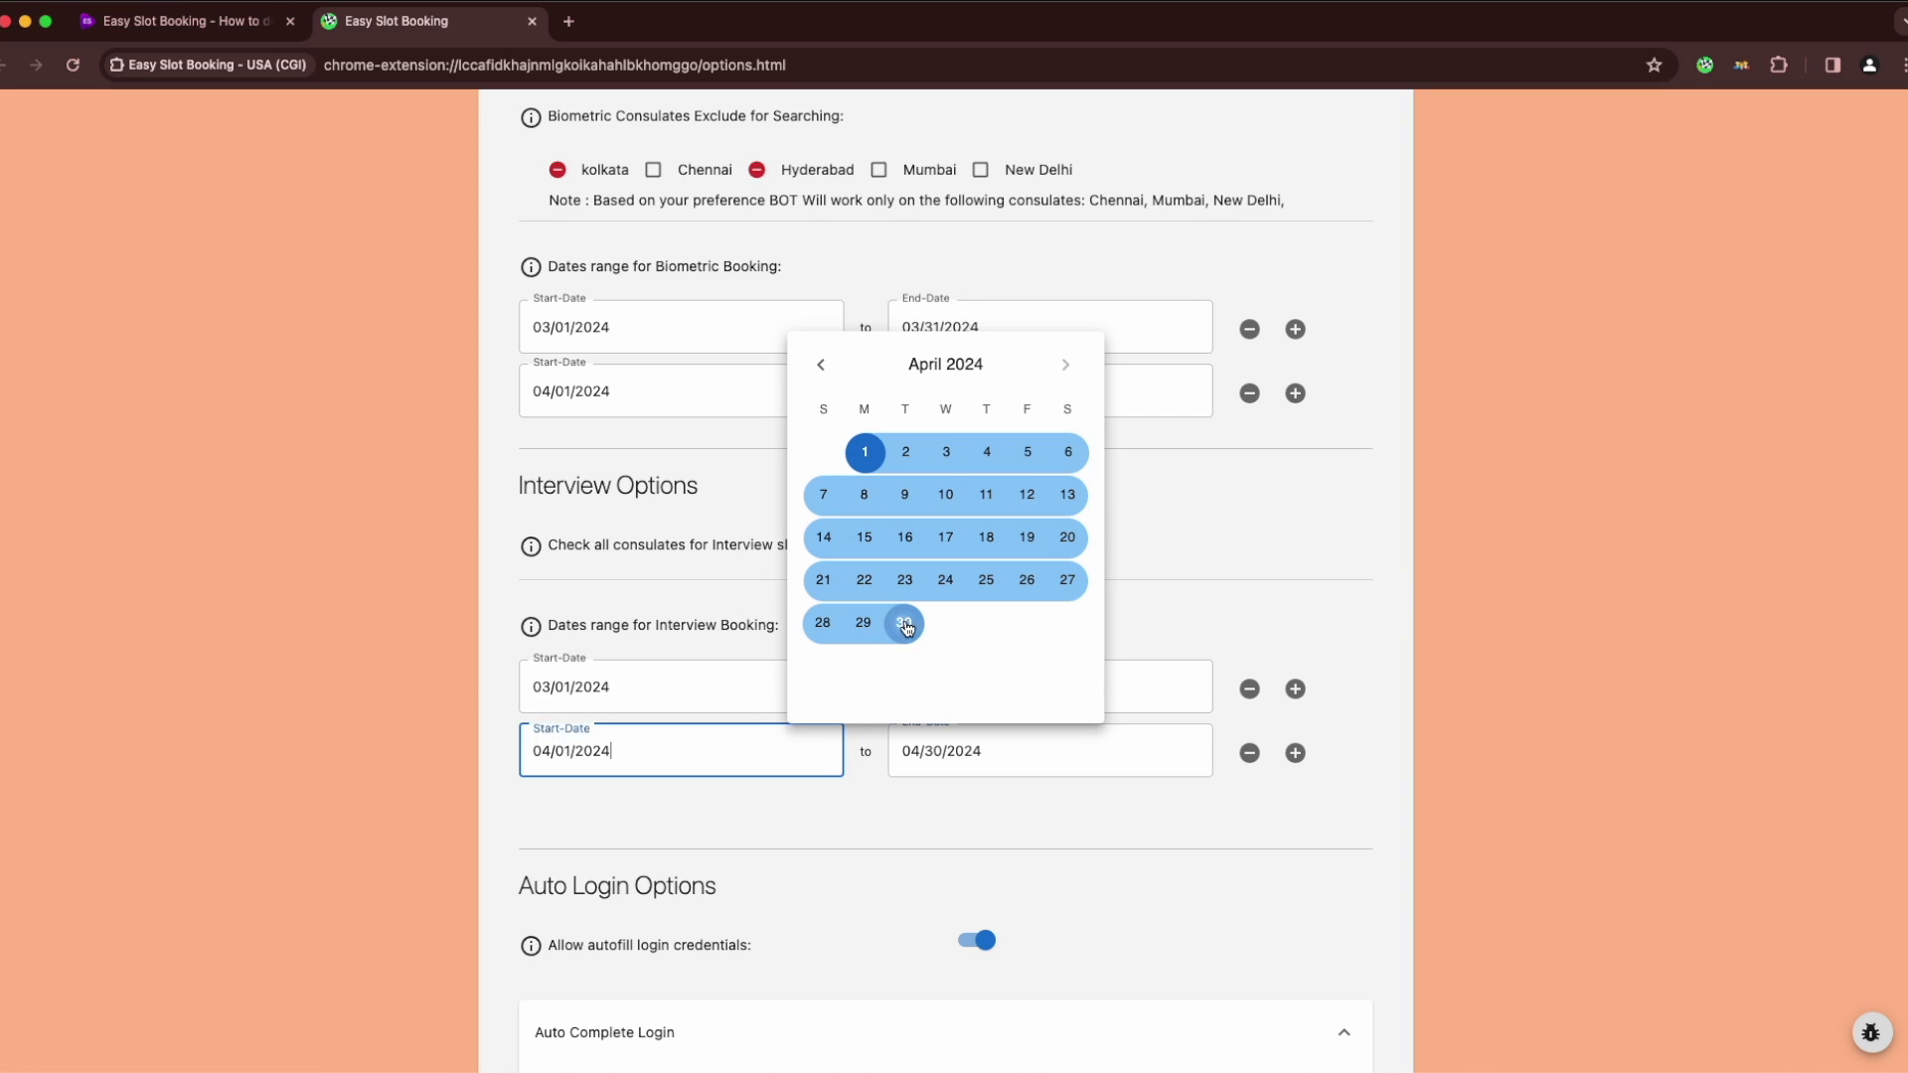
click(1394, 586)
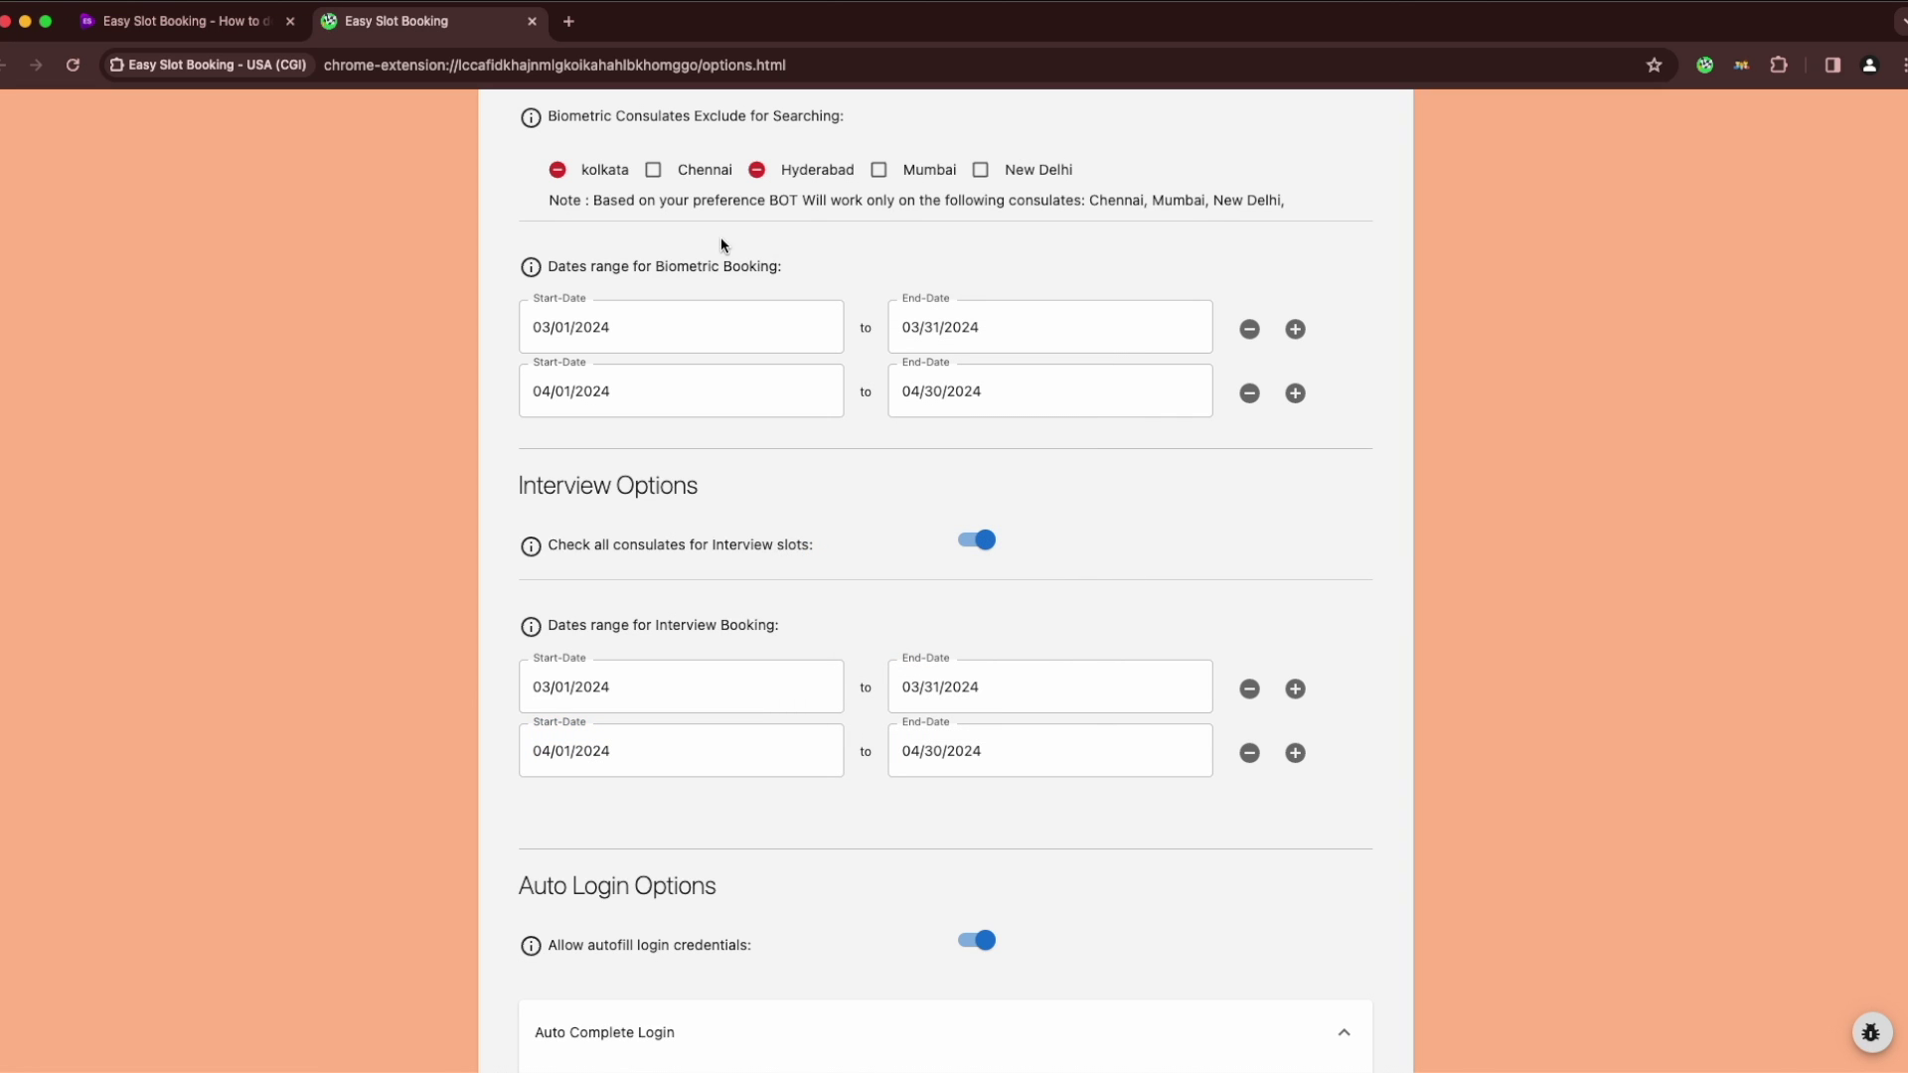
scroll(702, 537, up, 2)
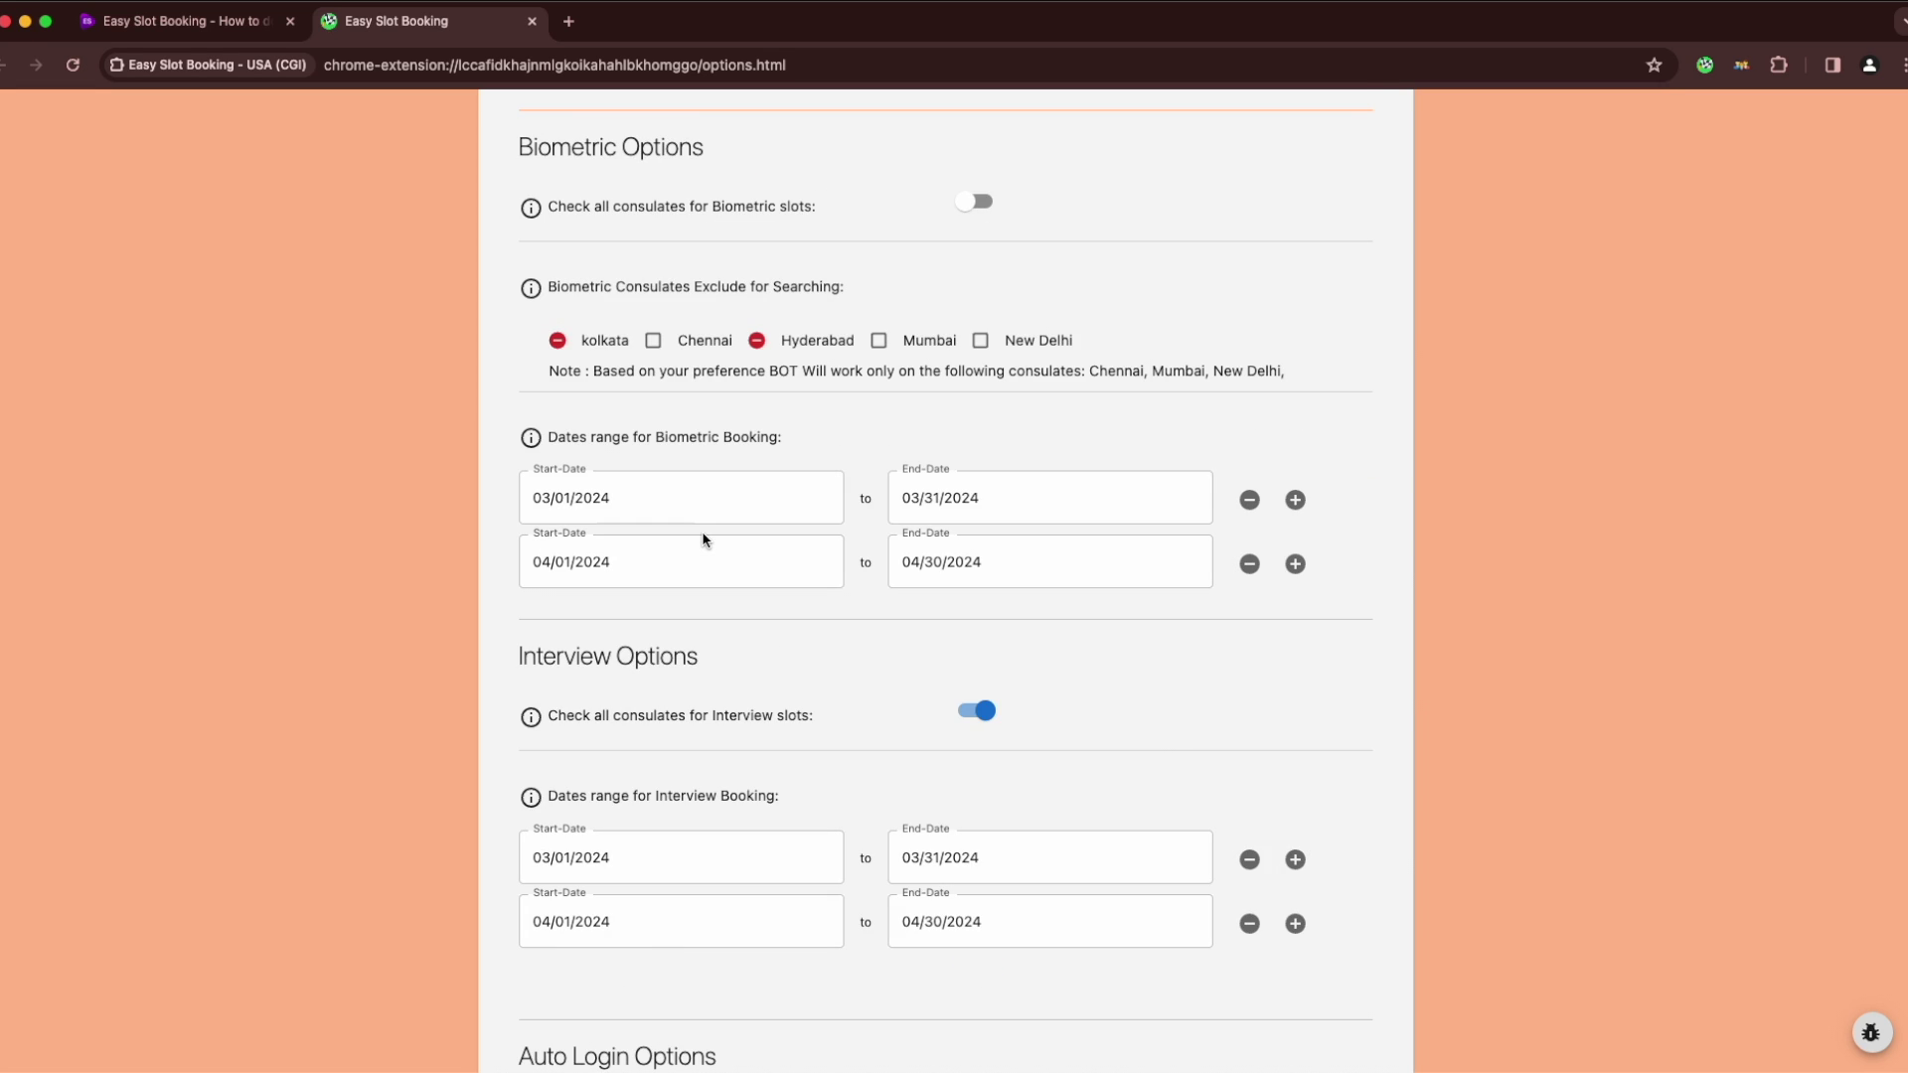
scroll(702, 537, down, 12)
Point out the Check Dates in Loop and Allow Captcha options
scroll(702, 539, down, 4)
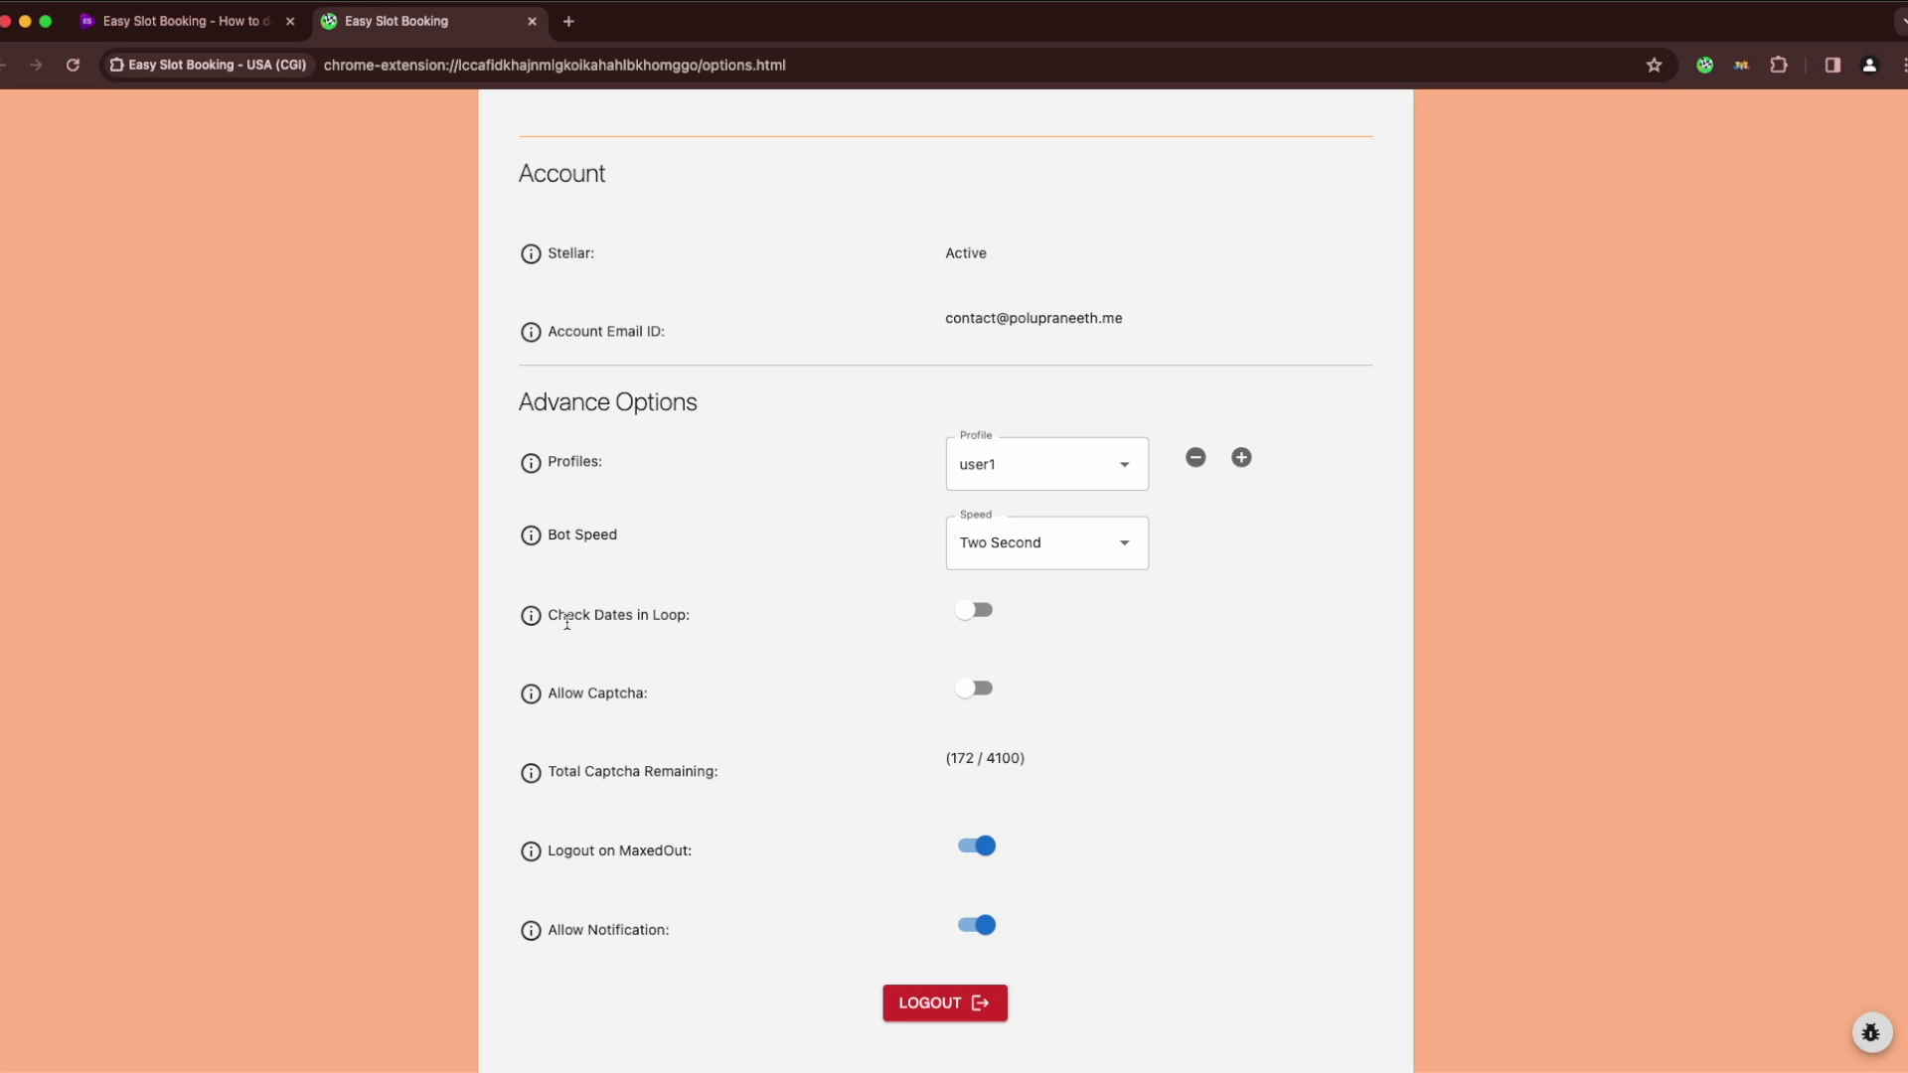
drag(567, 620, 684, 615)
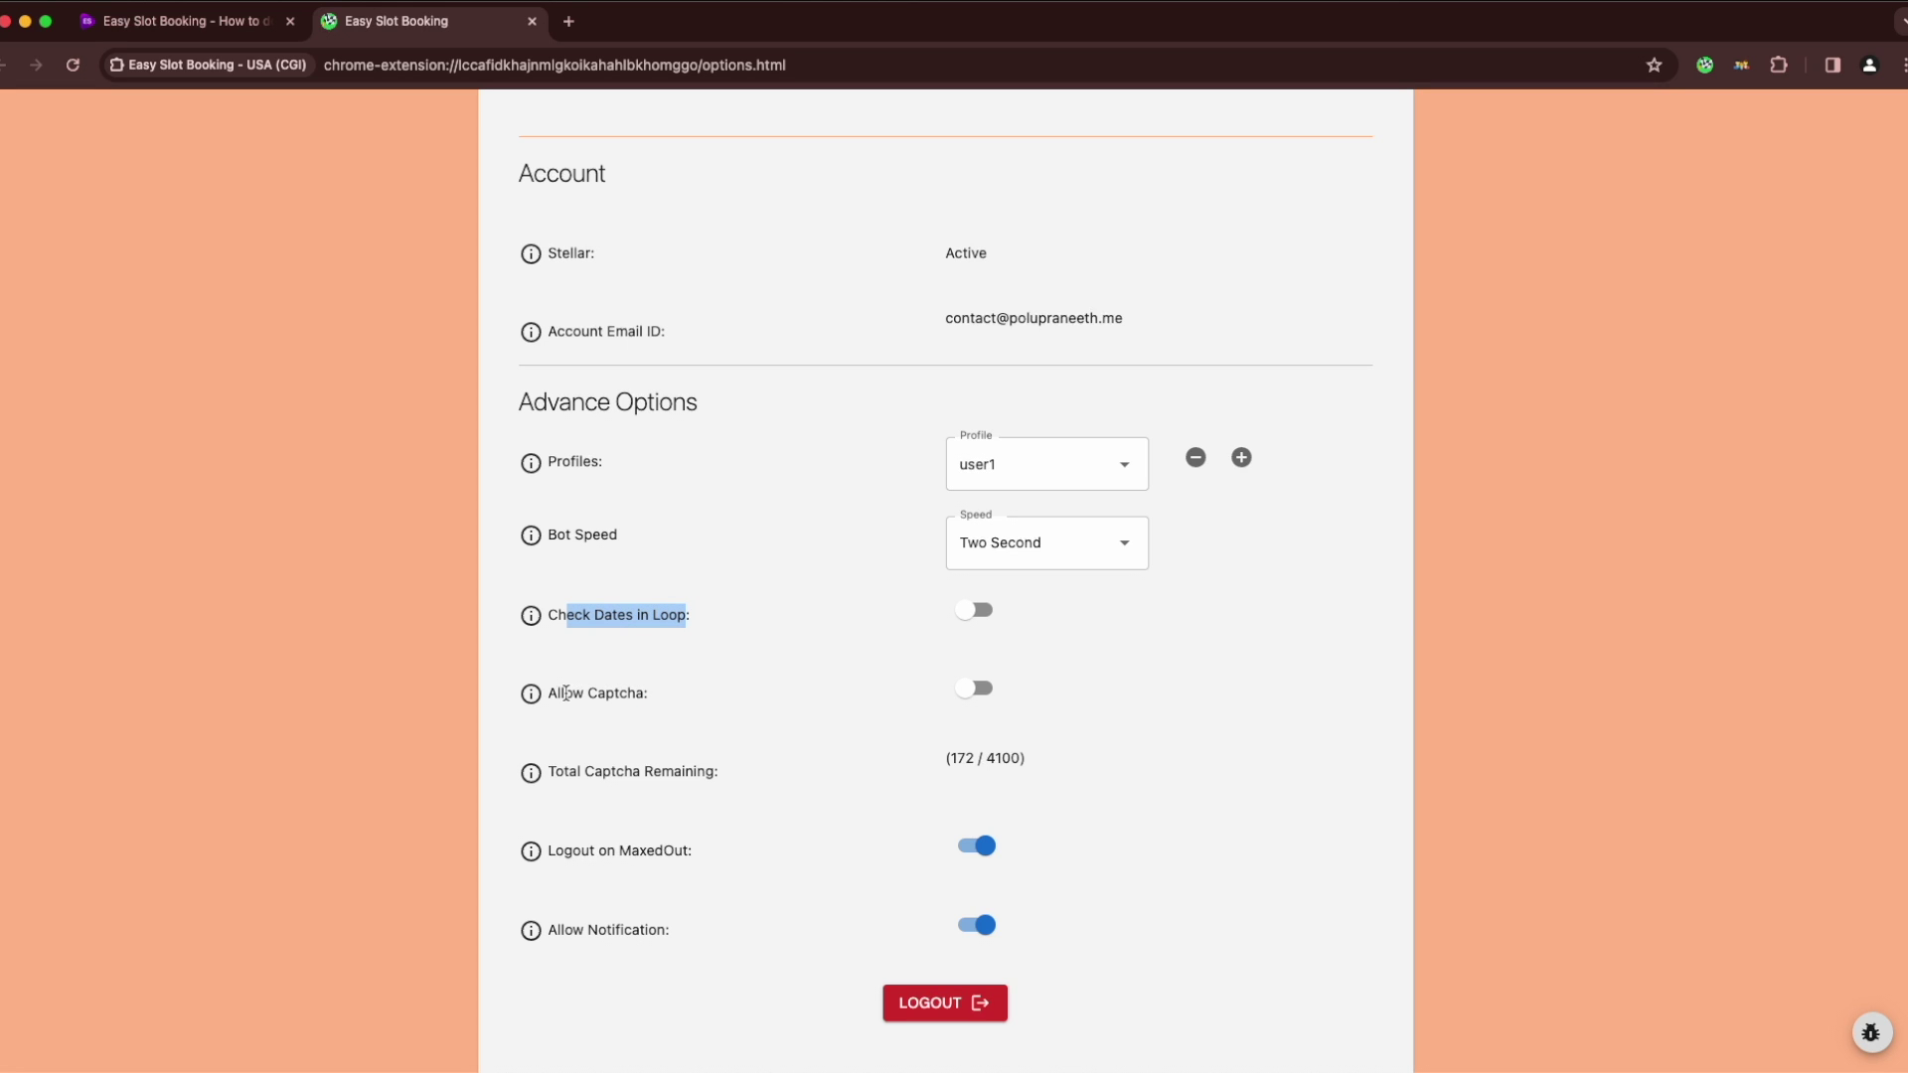
drag(566, 693, 638, 690)
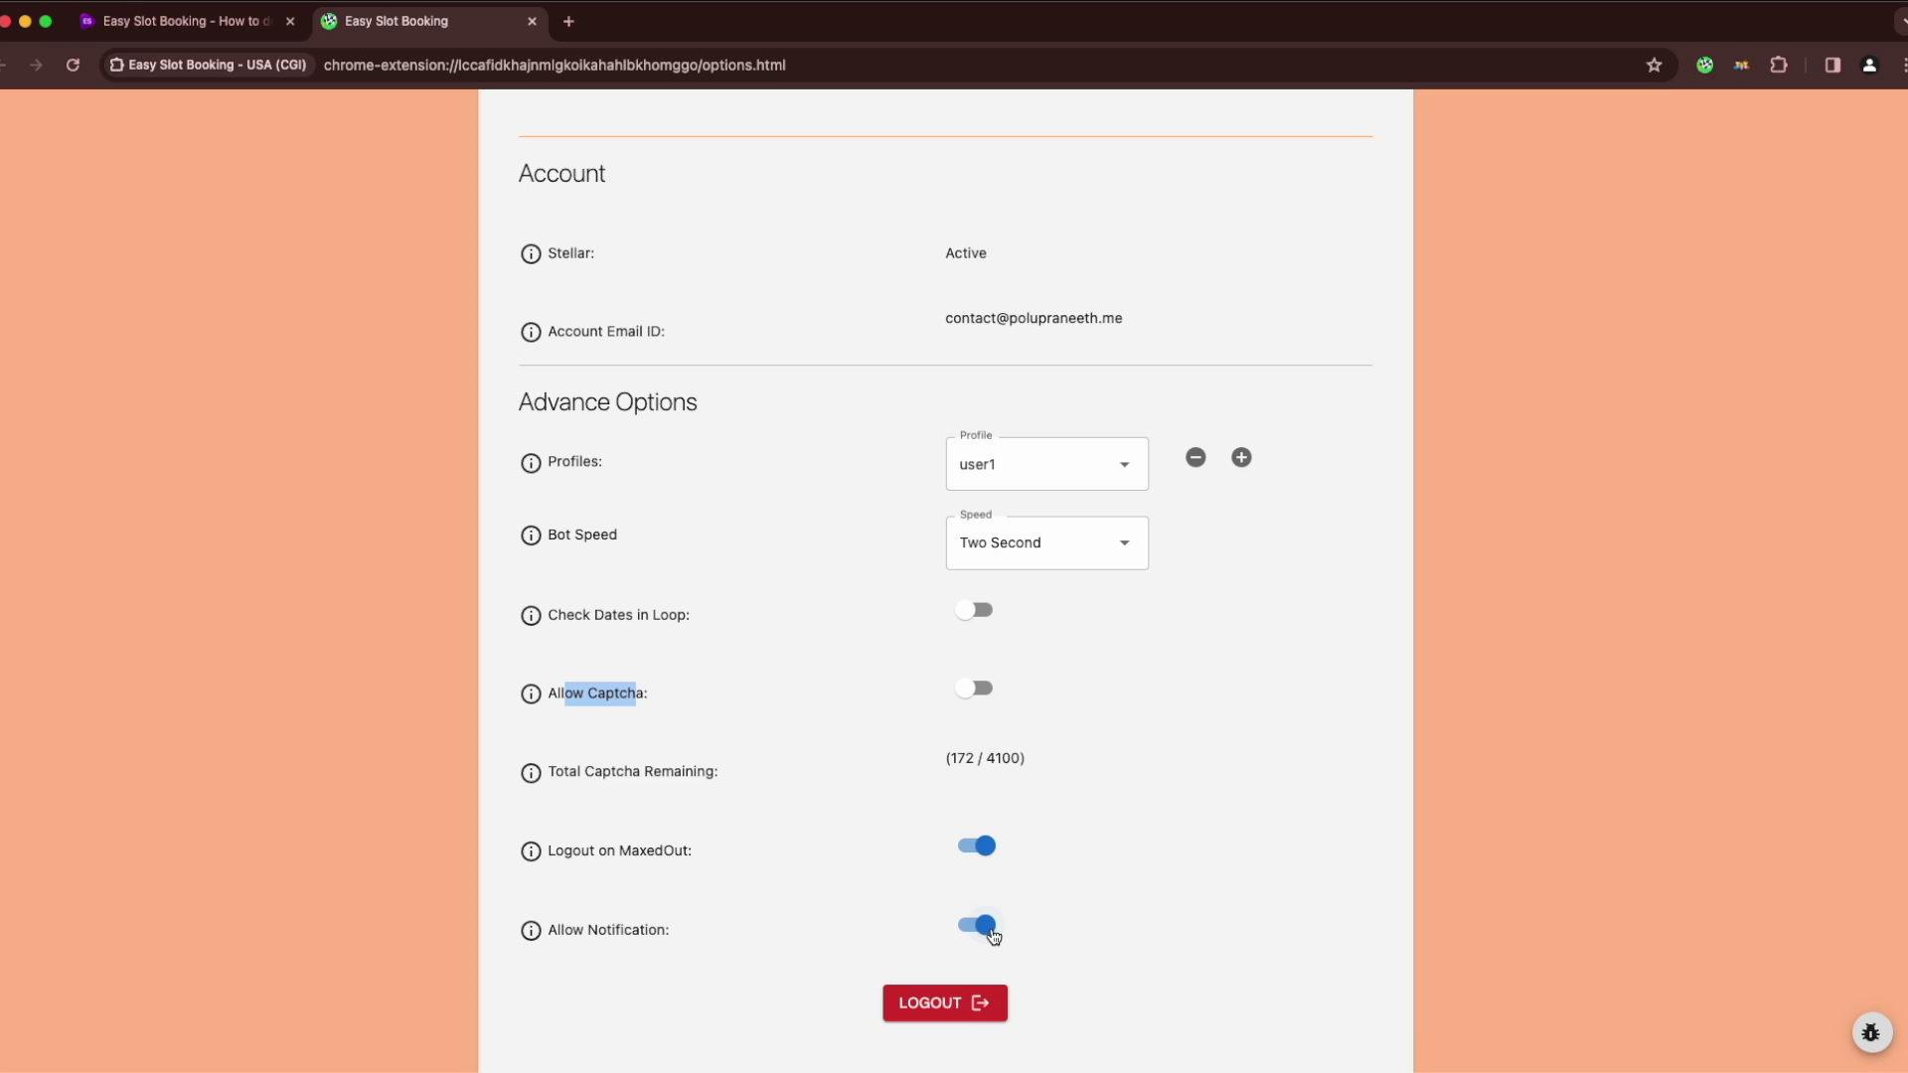
Create a new profile named user2
scroll(994, 937, up, 5)
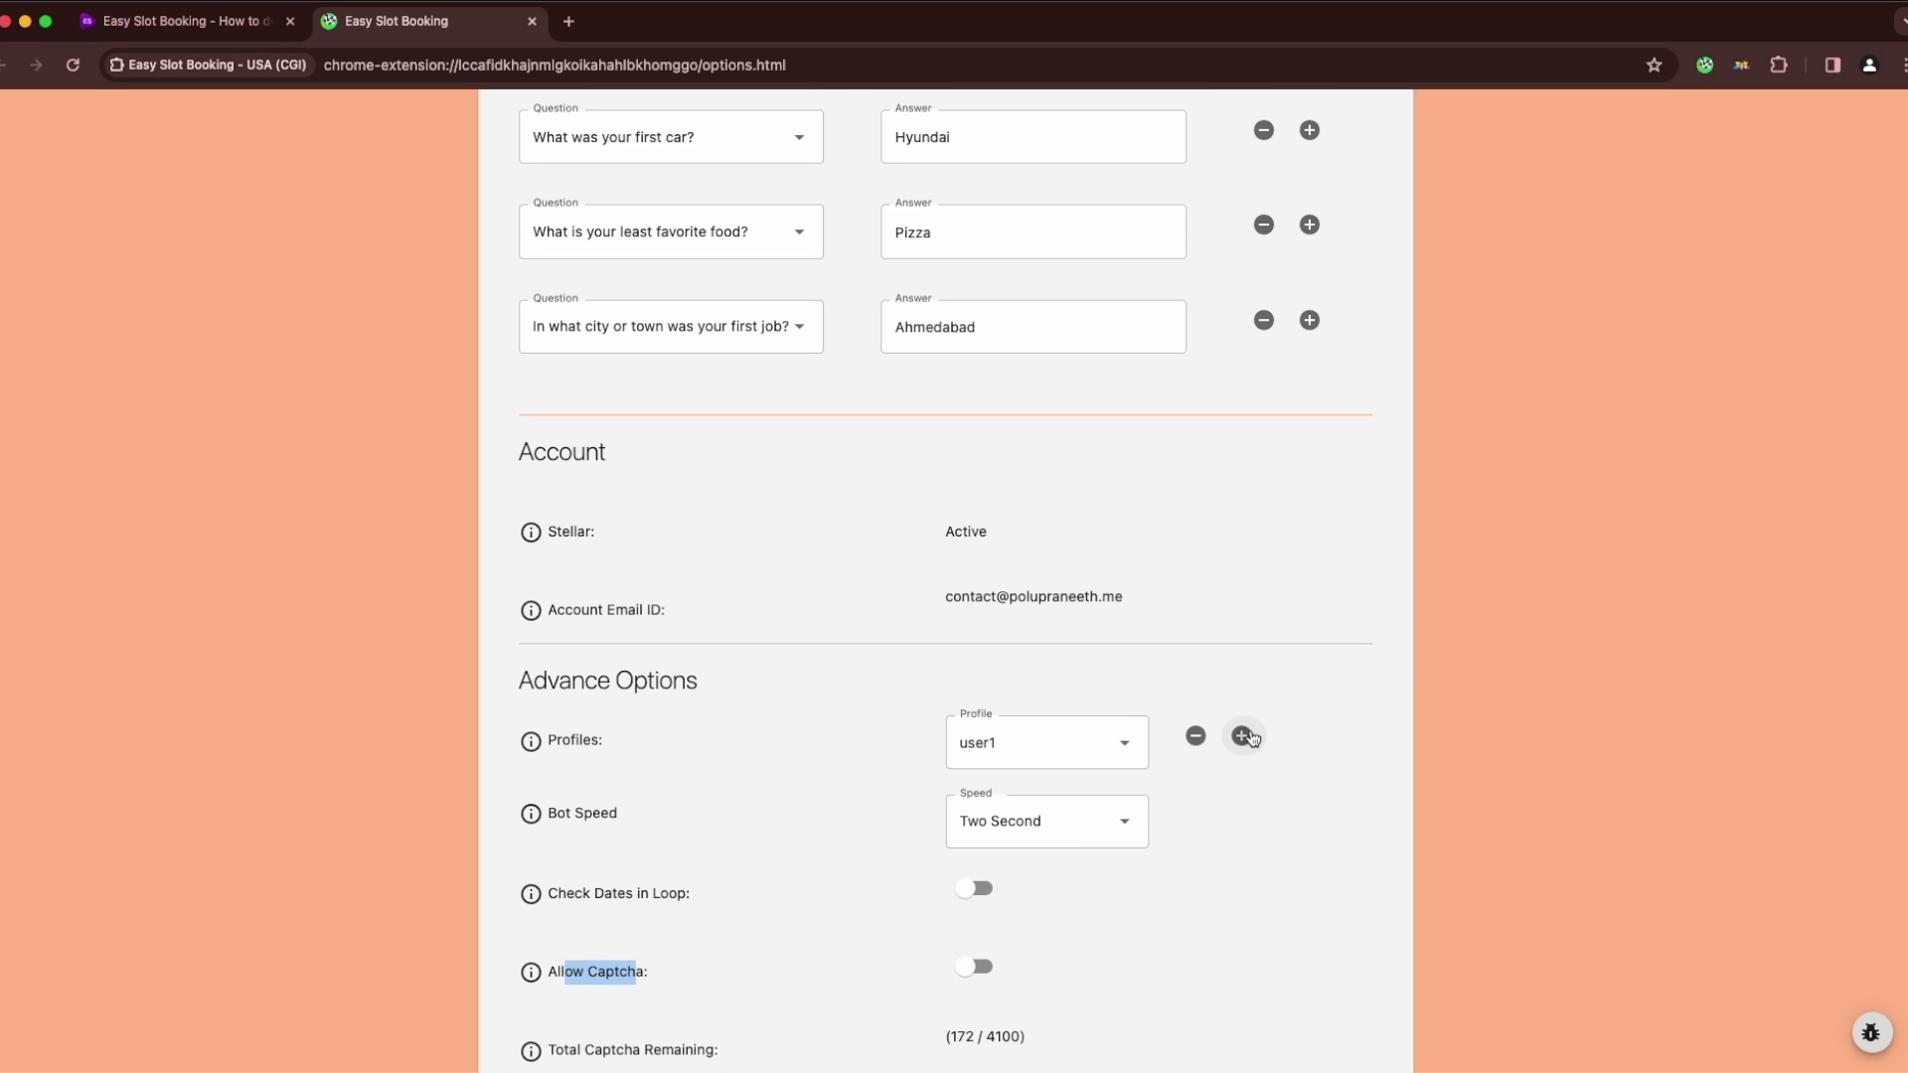
click(1242, 737)
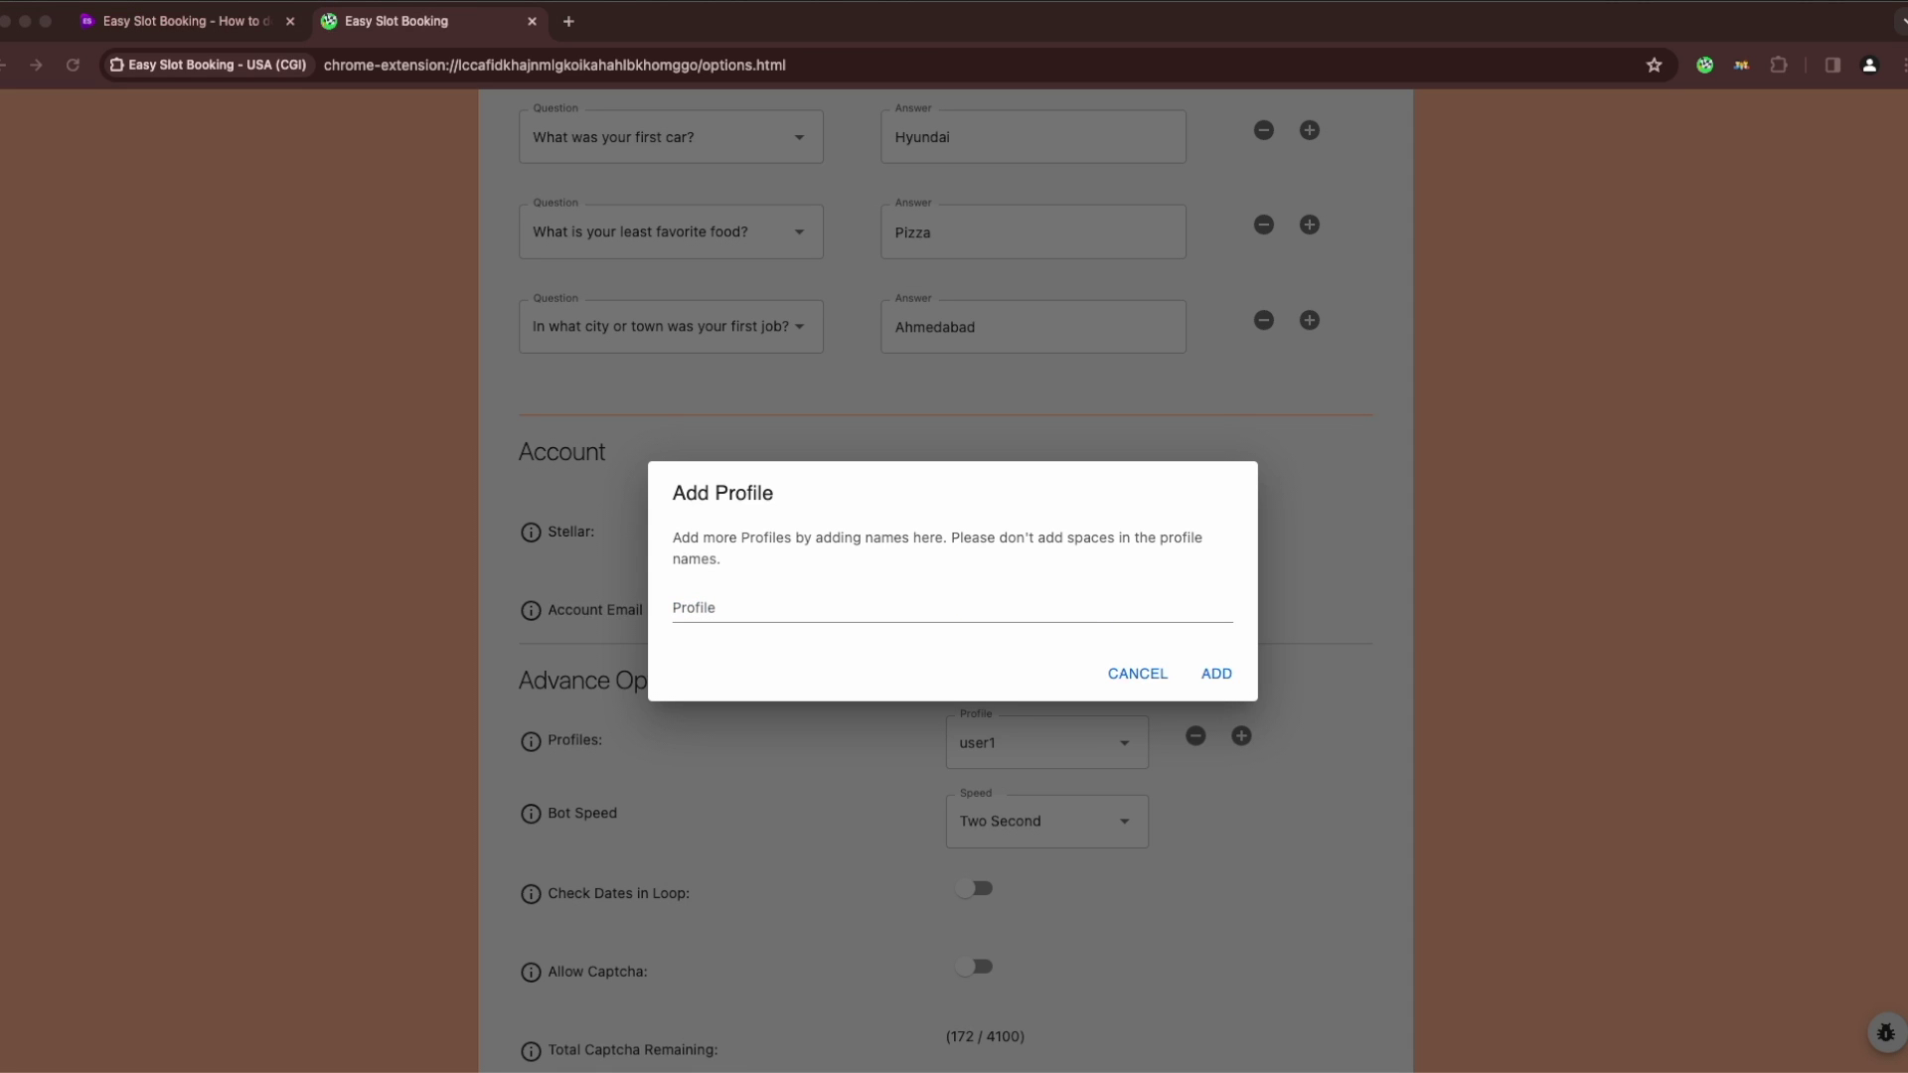
text(user2)
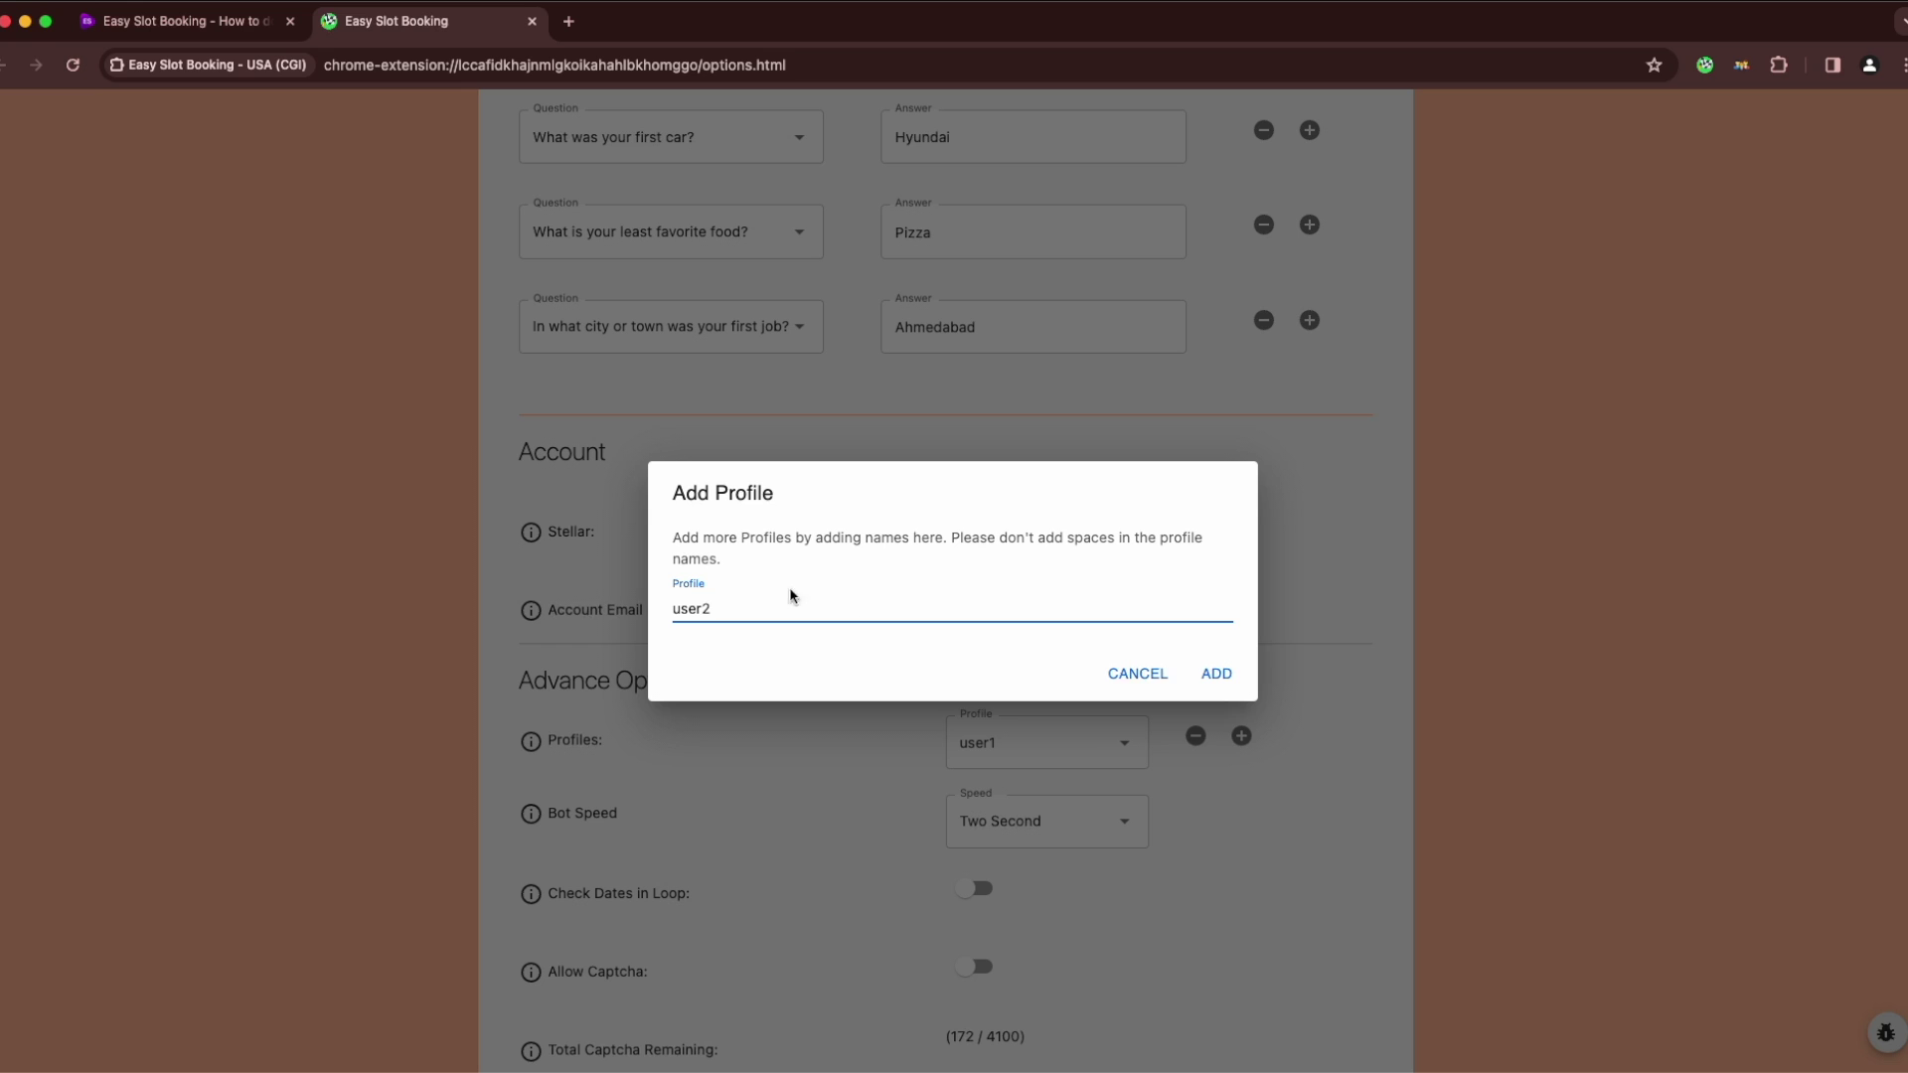
click(1217, 672)
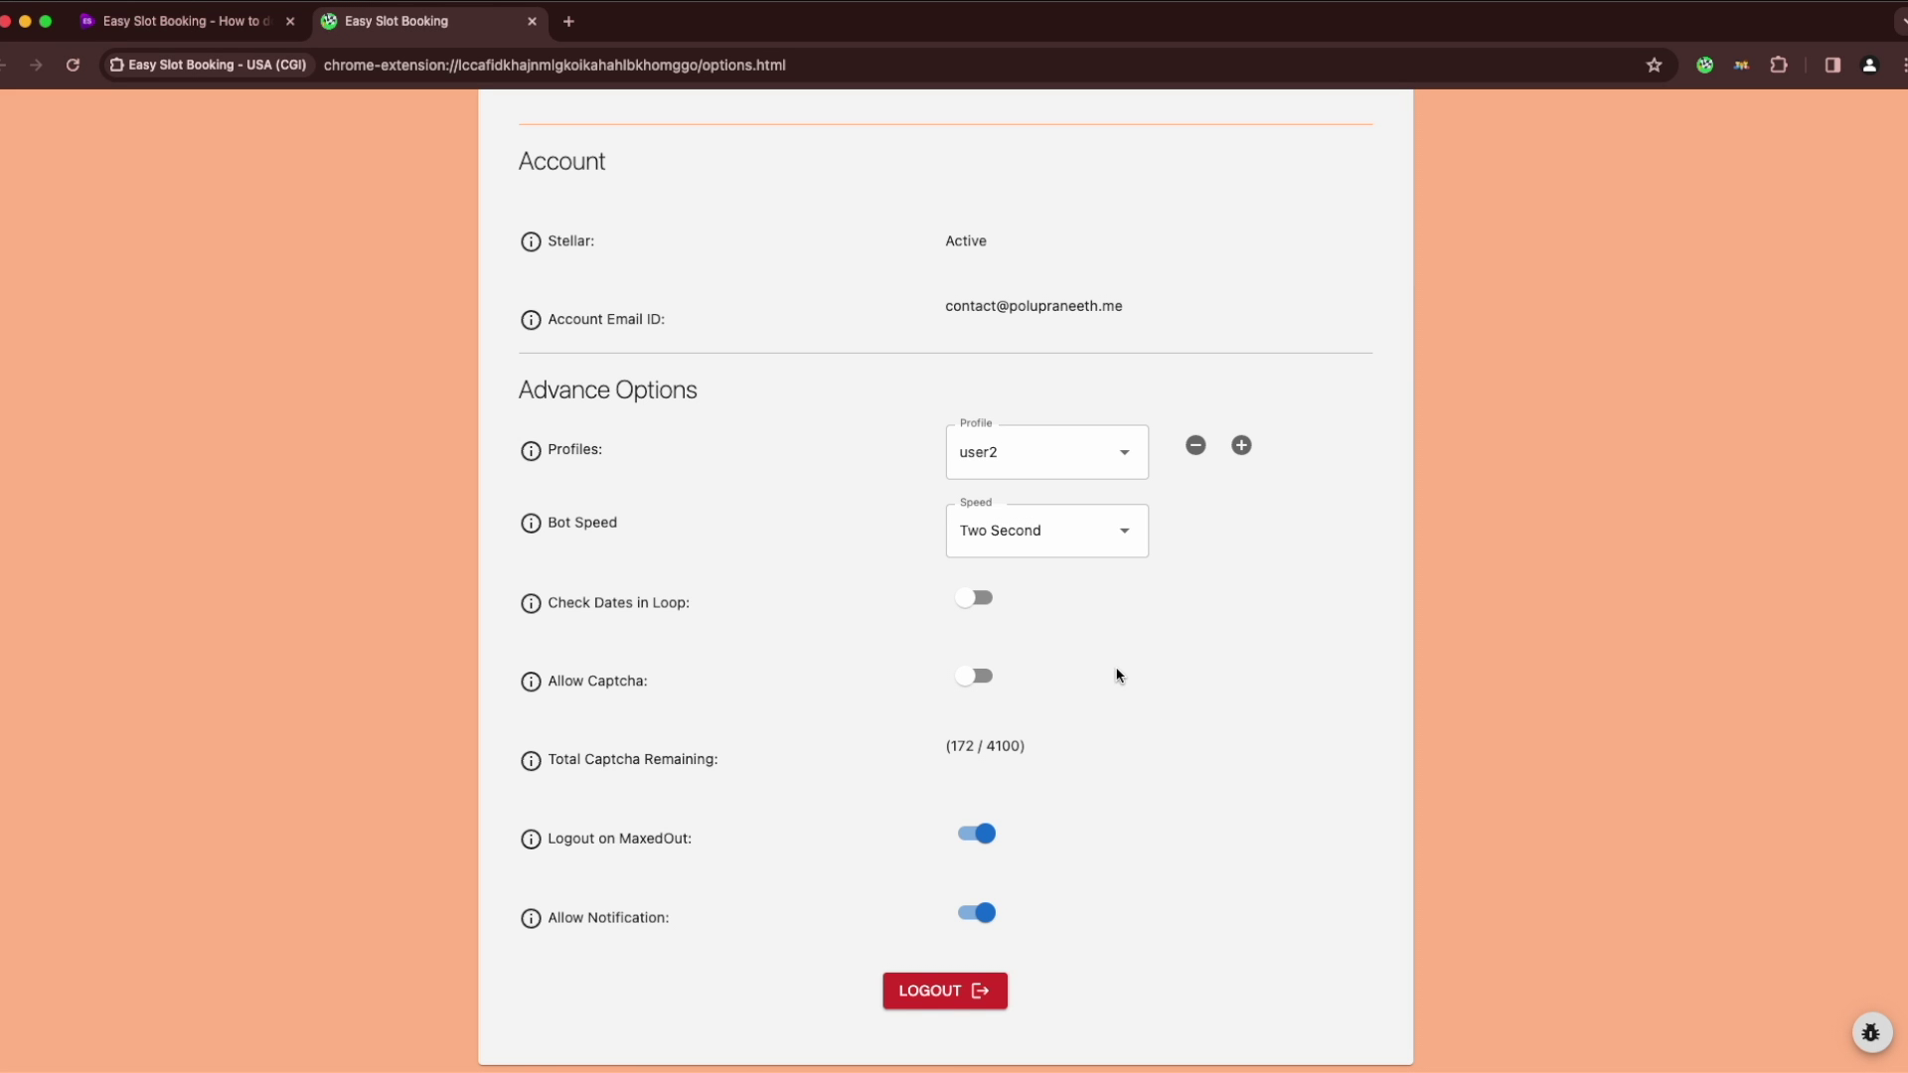
Enter and save the user2 login user ID and password in Auto Complete Login
scroll(1120, 677, up, 6)
click(668, 429)
click(696, 501)
click(1094, 501)
text(••••••••••)
click(1279, 497)
Answer the mother's maiden name and first-job city security questions
click(750, 740)
click(749, 741)
click(750, 750)
click(686, 898)
click(980, 686)
click(1265, 673)
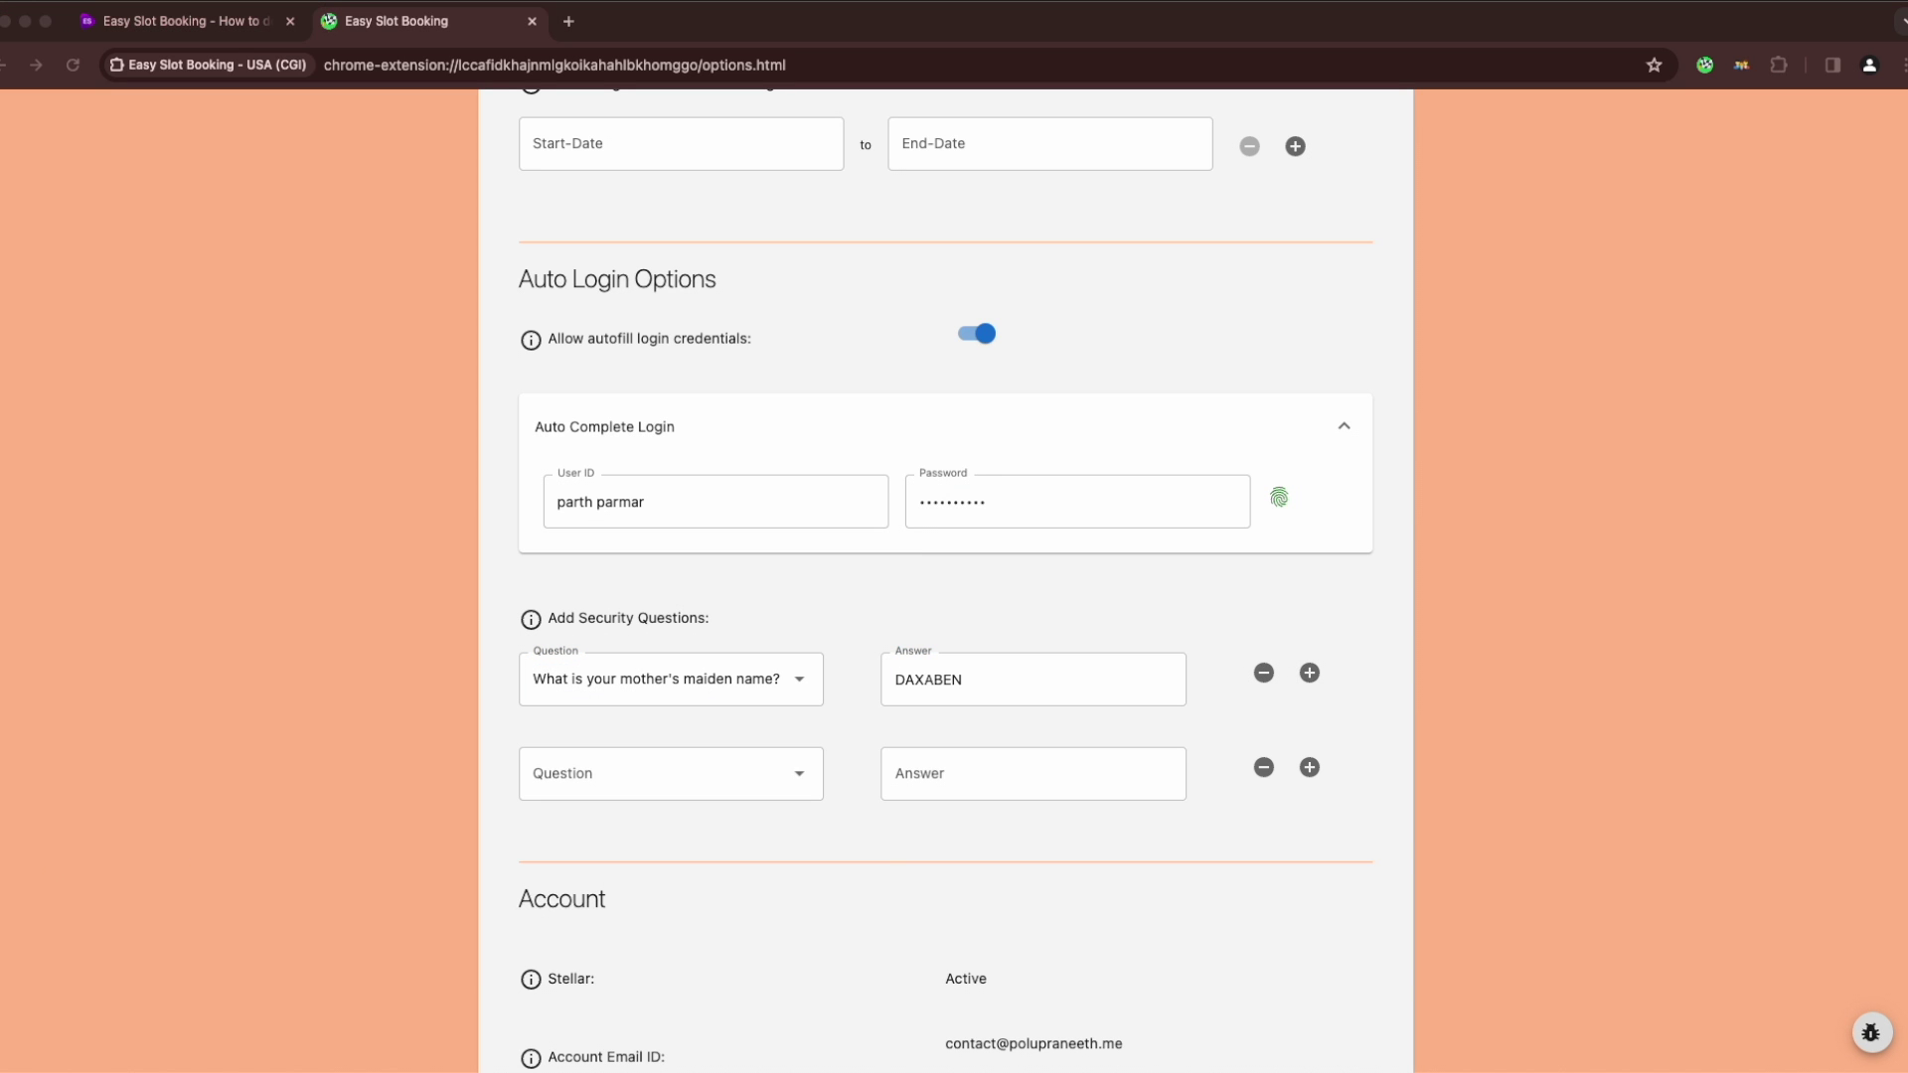
click(755, 774)
click(636, 541)
click(1034, 773)
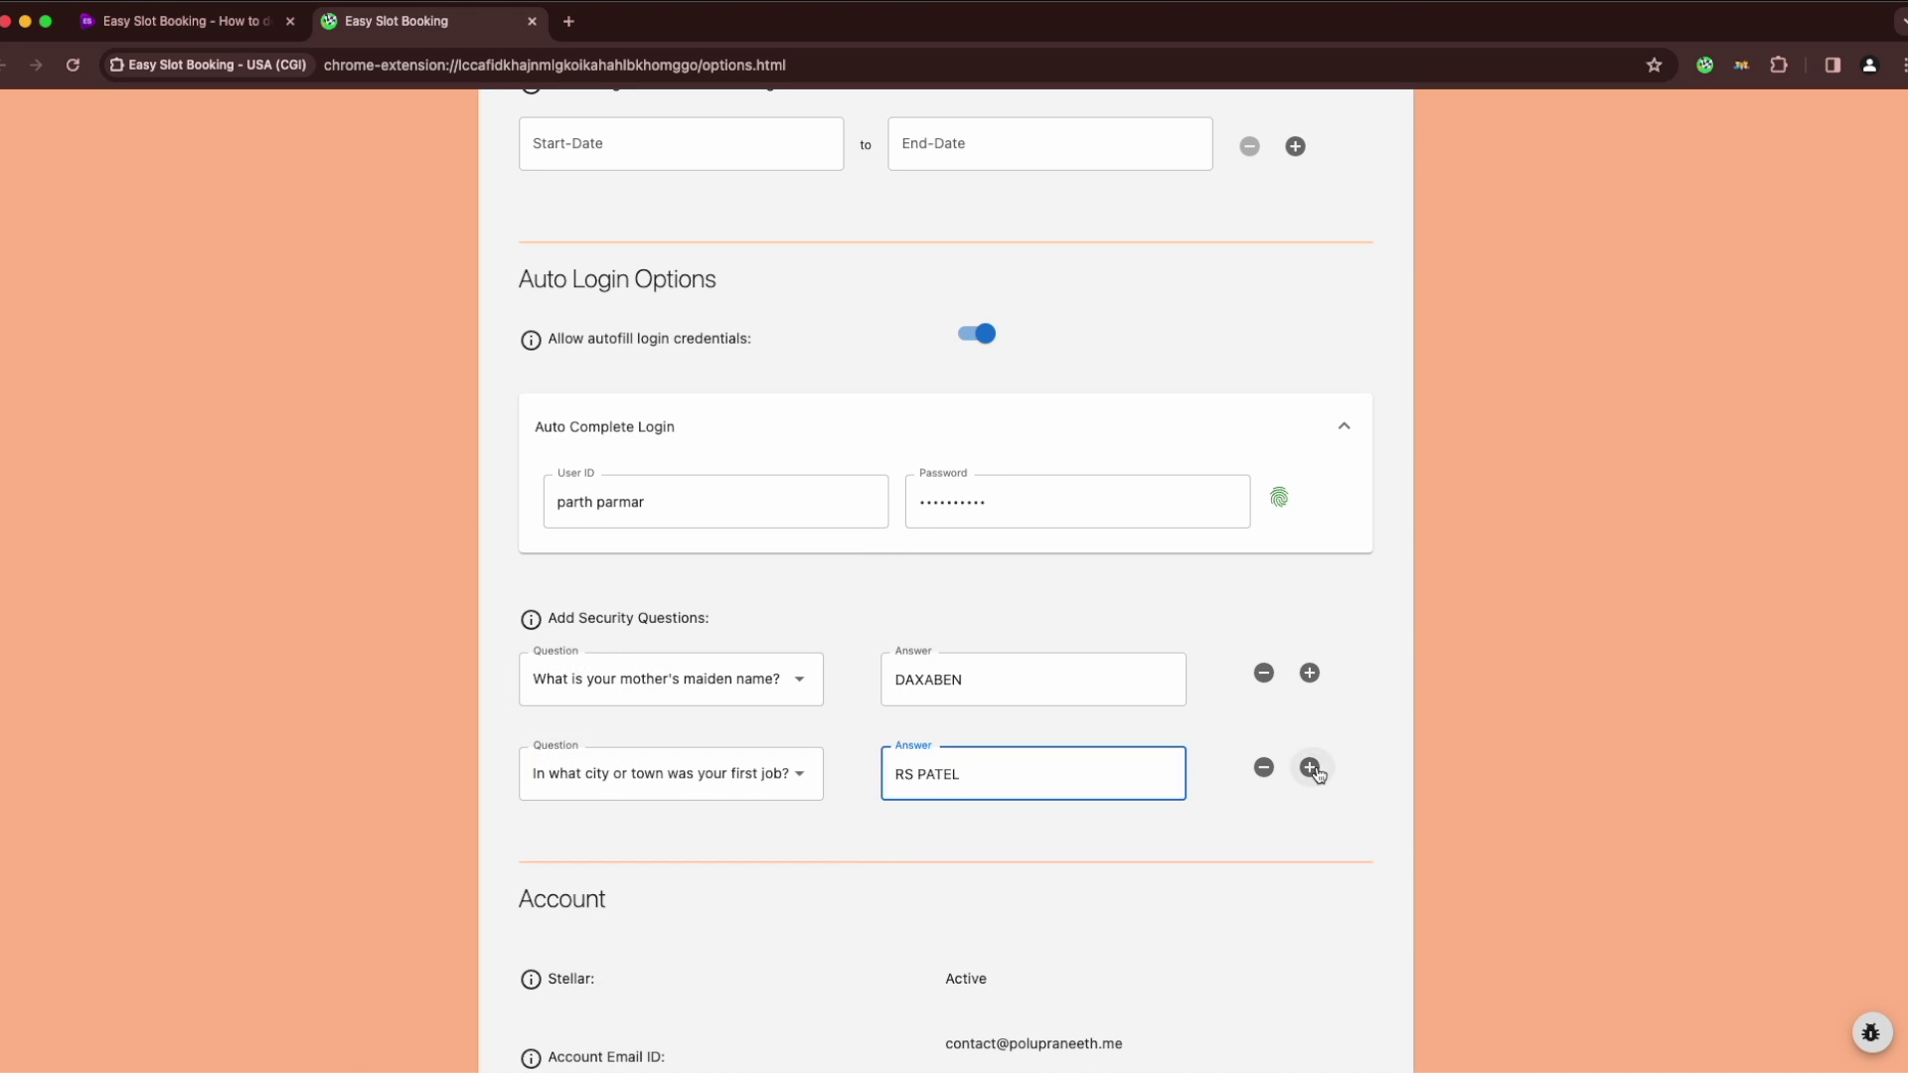
Add a third security question about high school
click(1310, 767)
click(809, 841)
click(963, 847)
scroll(963, 696, up, 6)
click(681, 409)
Set the biometric start date to 03/01/2024 and pick a March interview date
click(1067, 487)
click(1026, 569)
click(681, 704)
click(1067, 326)
click(1027, 404)
scroll(998, 348, down, 12)
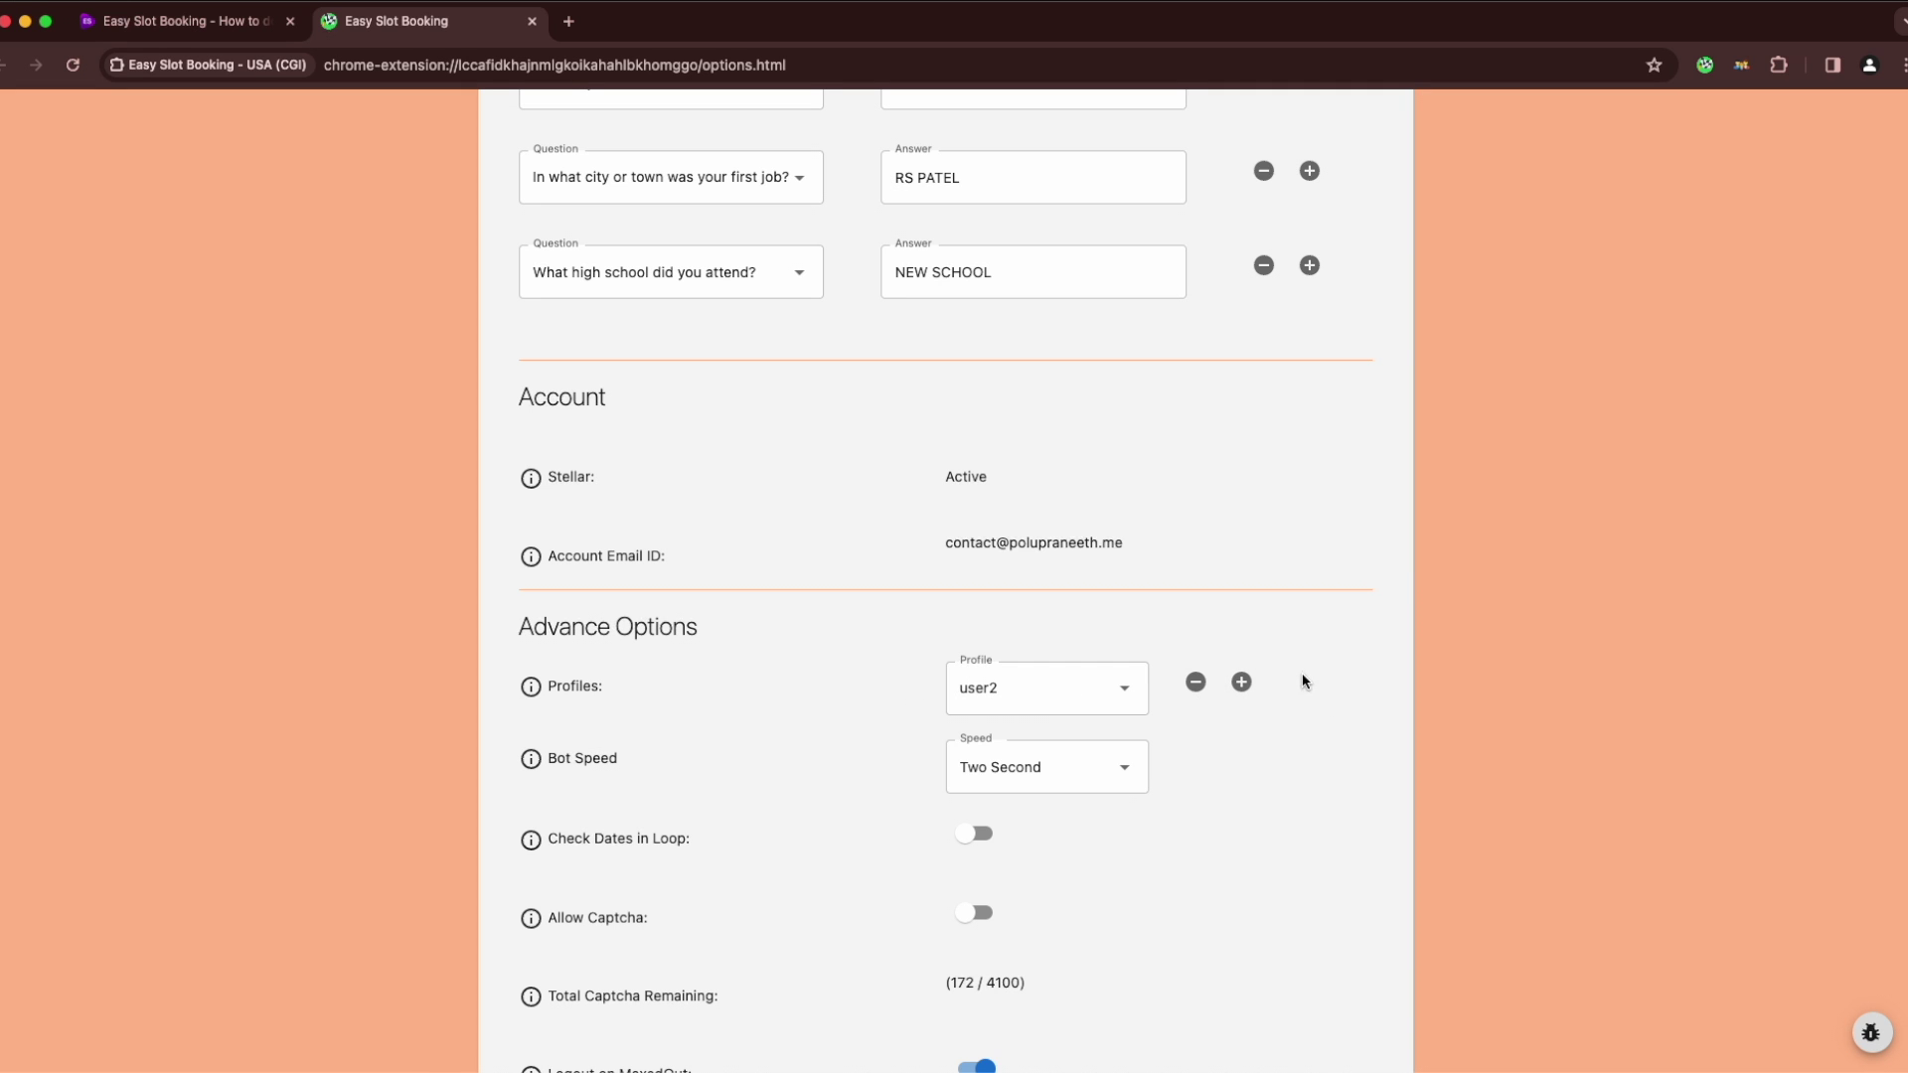
Add a new Easy Slot Booking profile named user3
click(1244, 683)
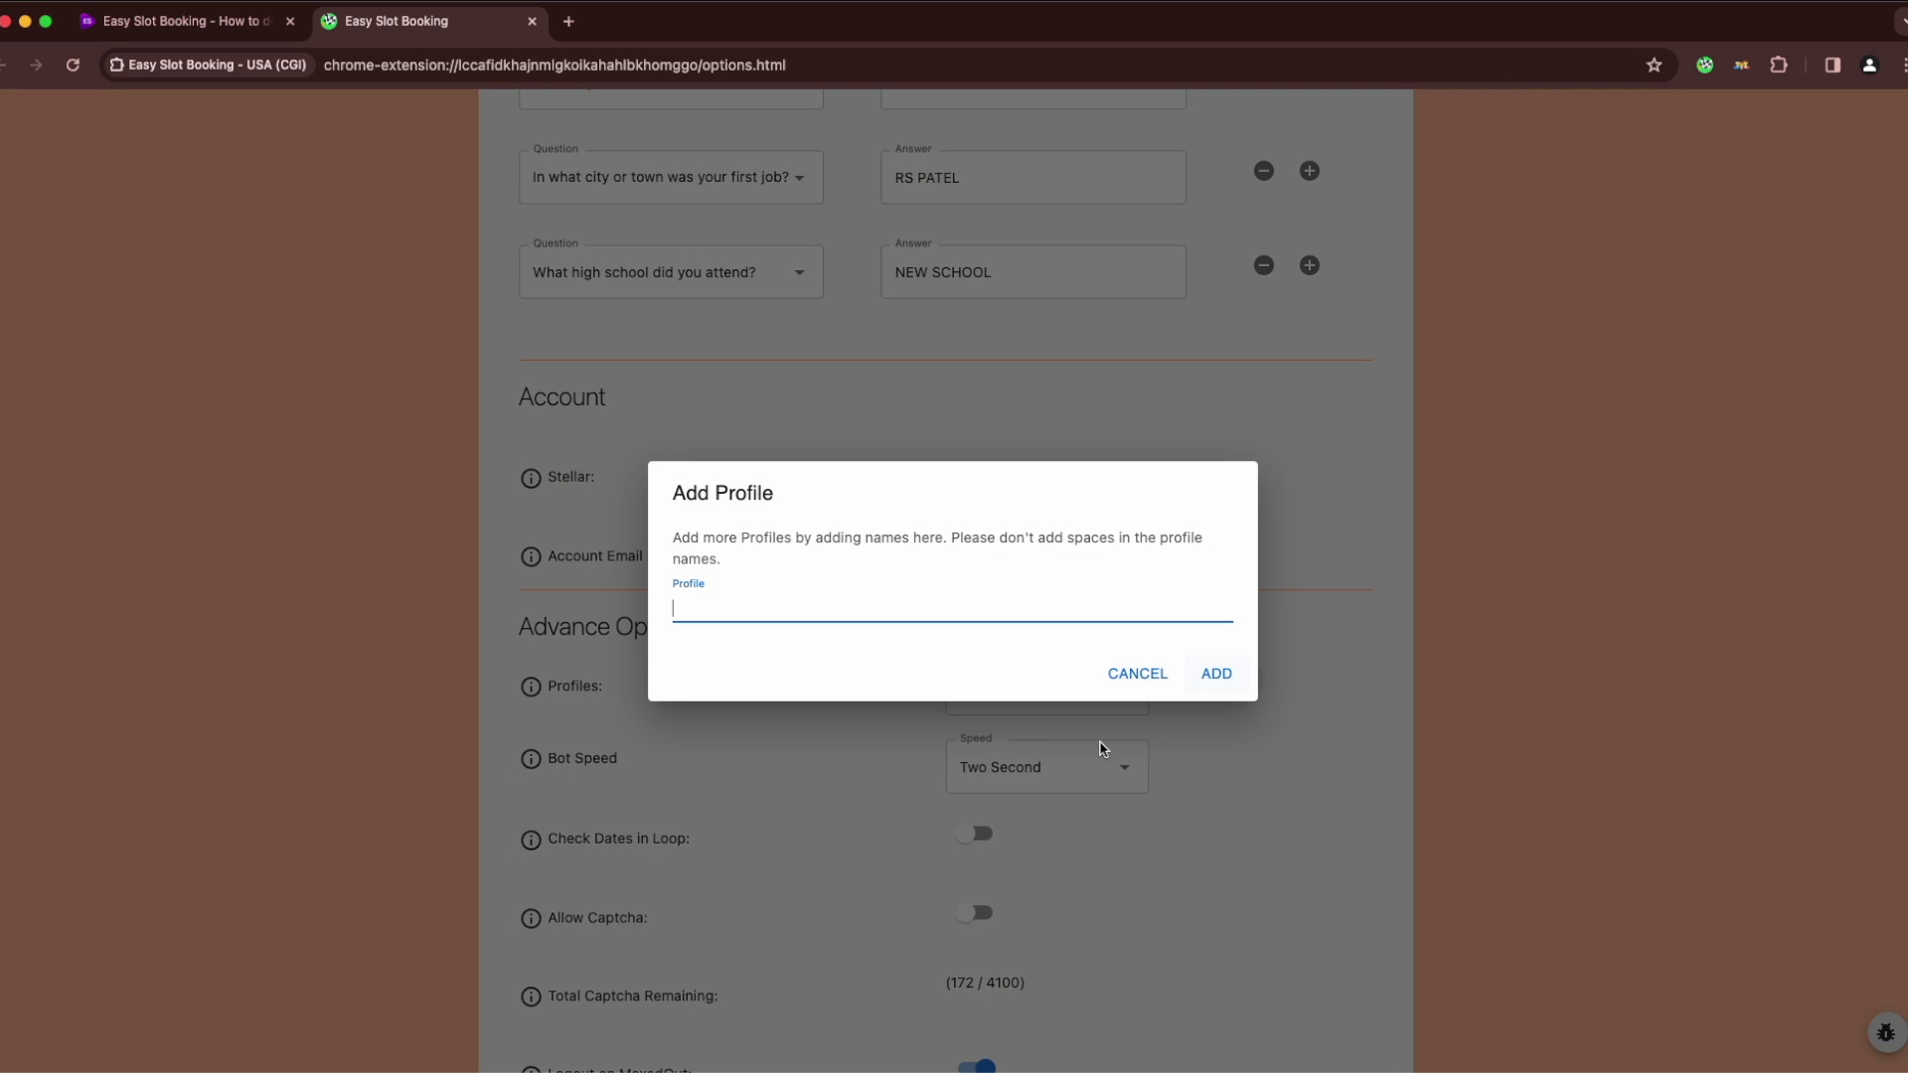
text(user3)
click(1216, 673)
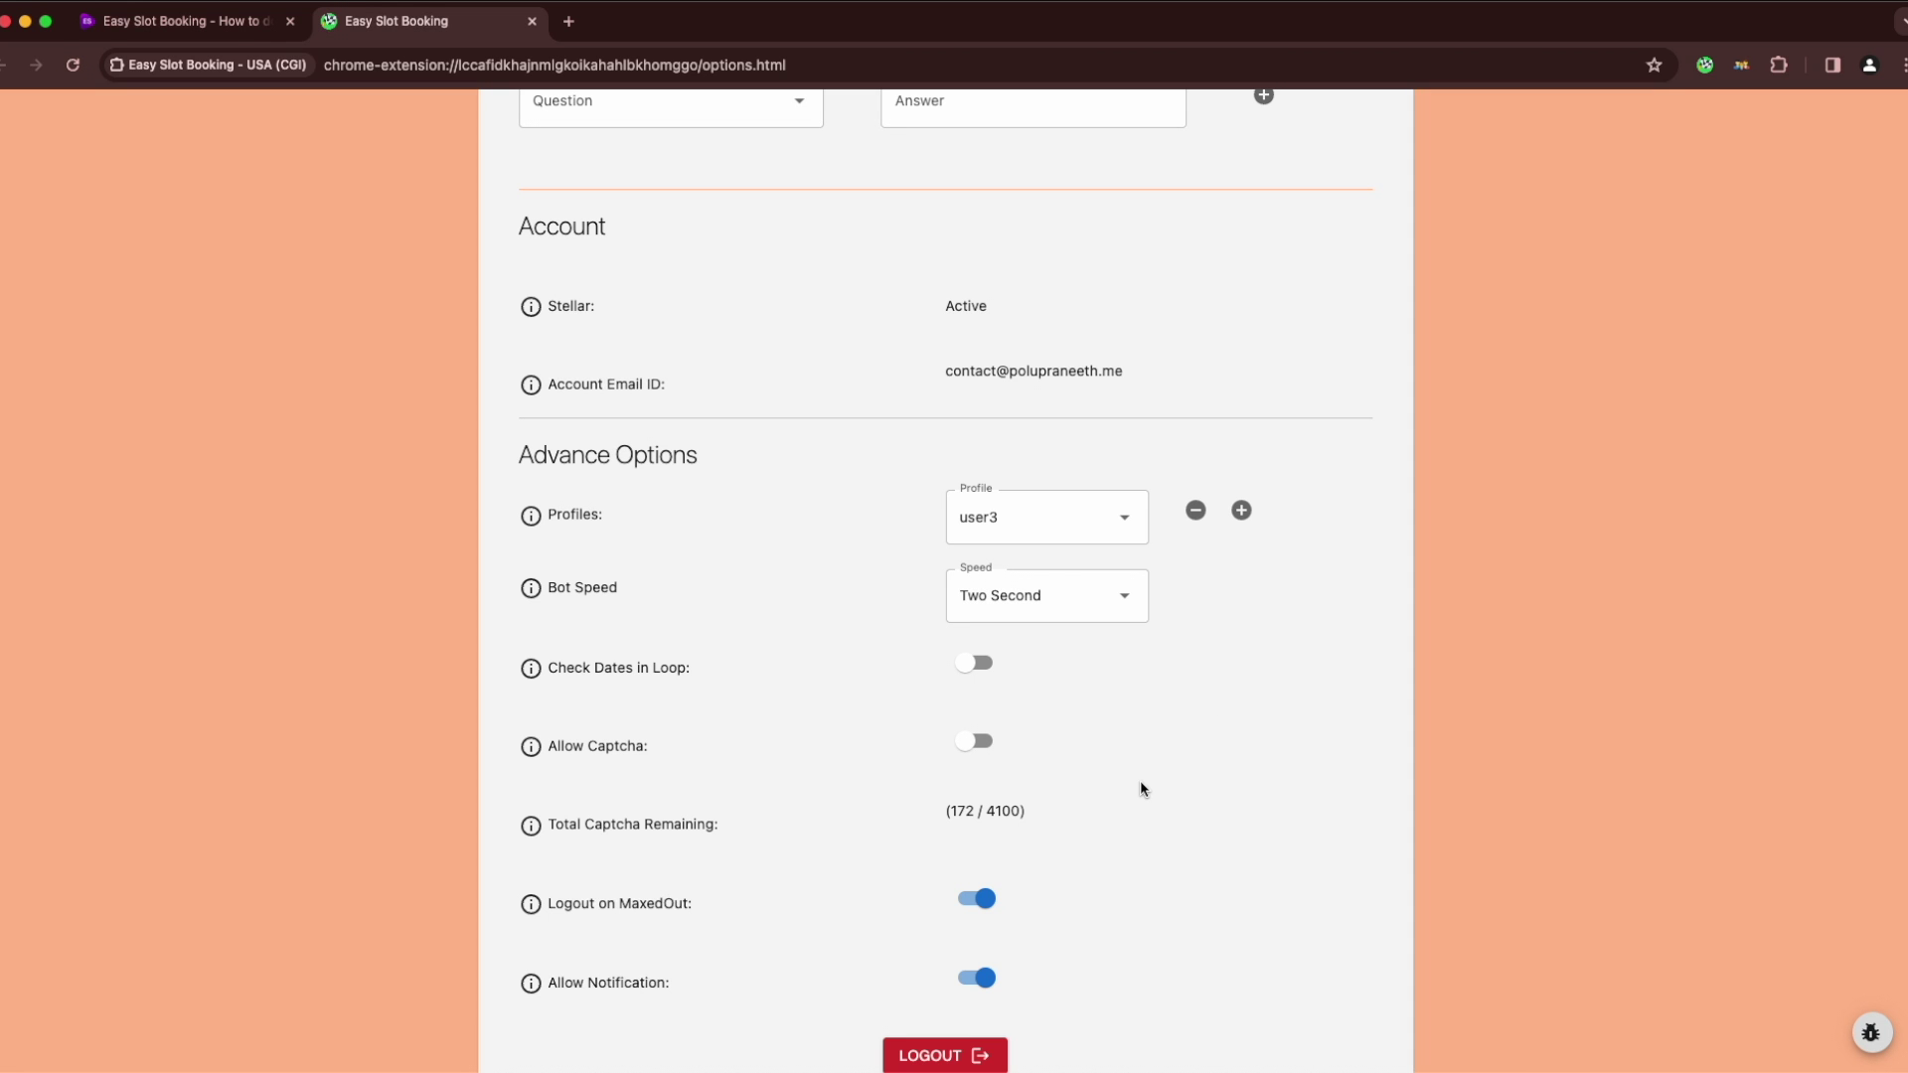
Choose the first security question and add a third security question row with its own question
scroll(1113, 805, up, 5)
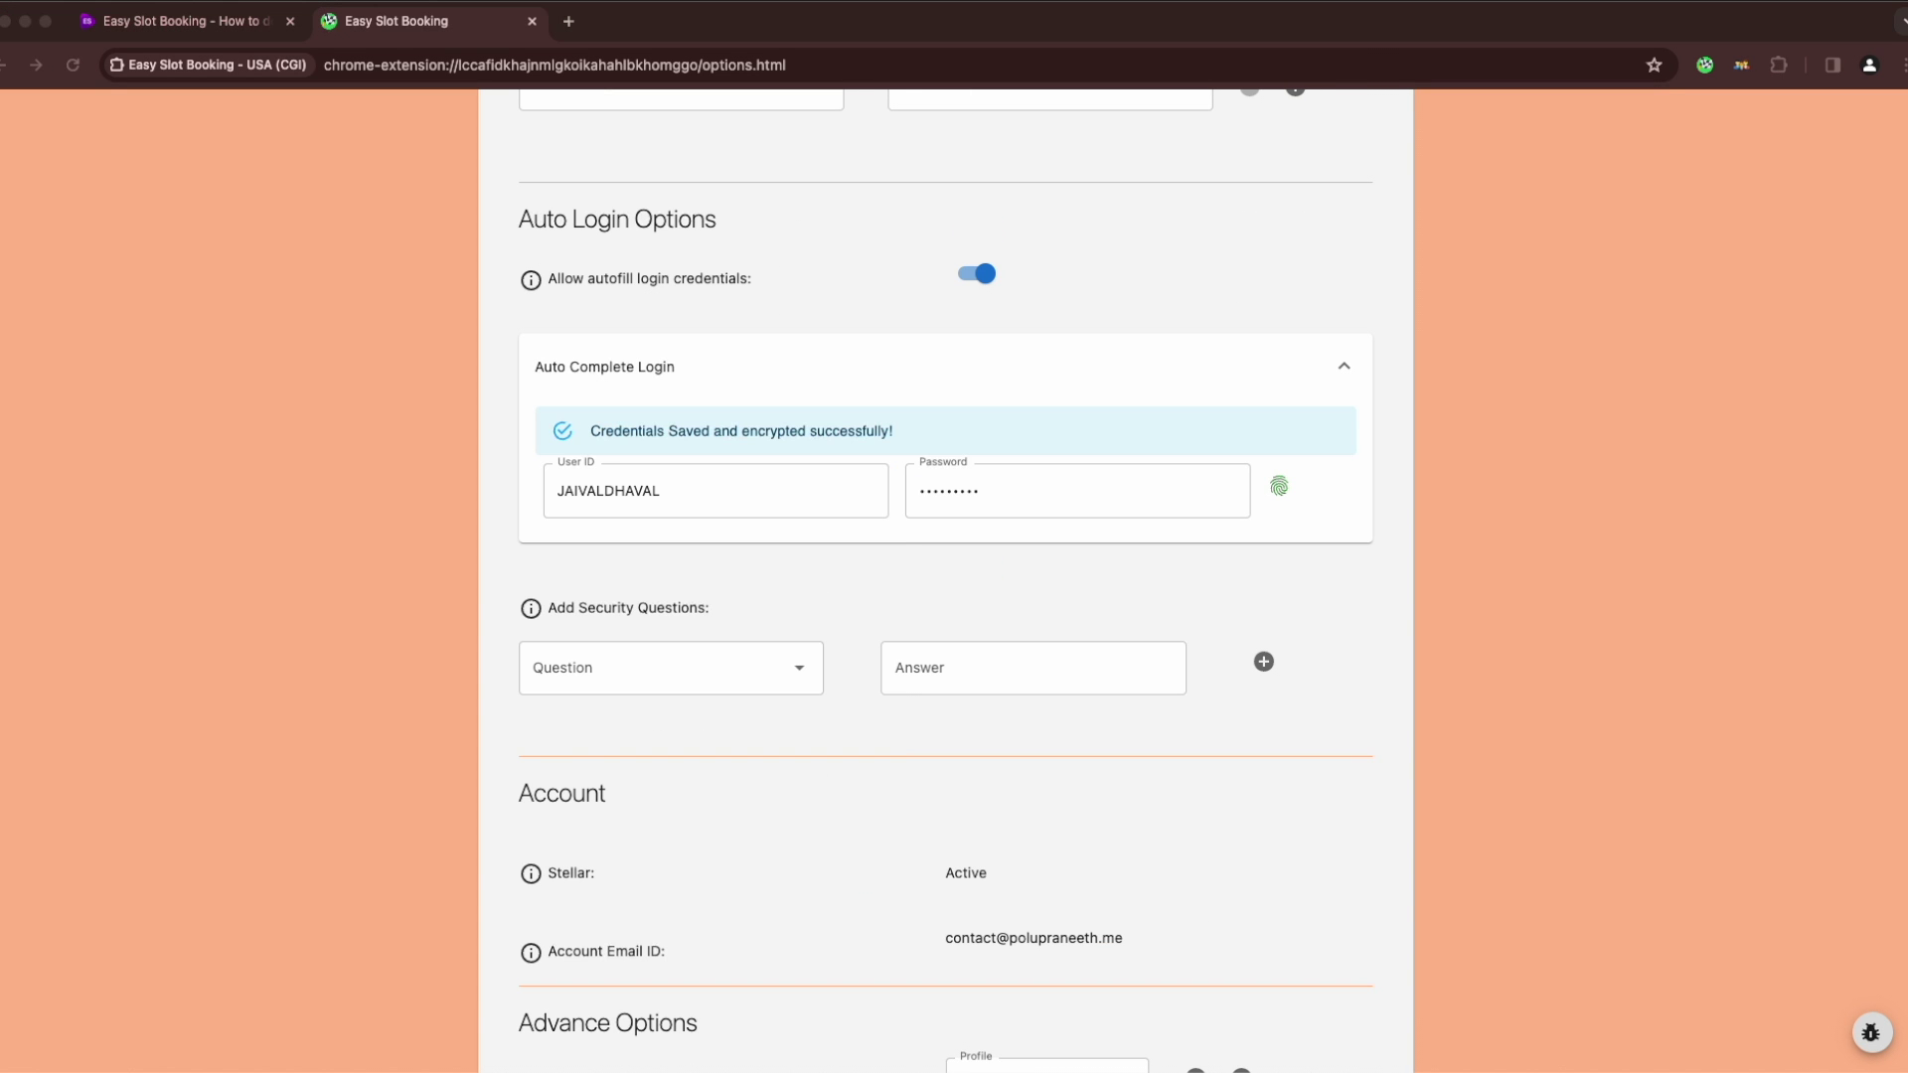
click(671, 667)
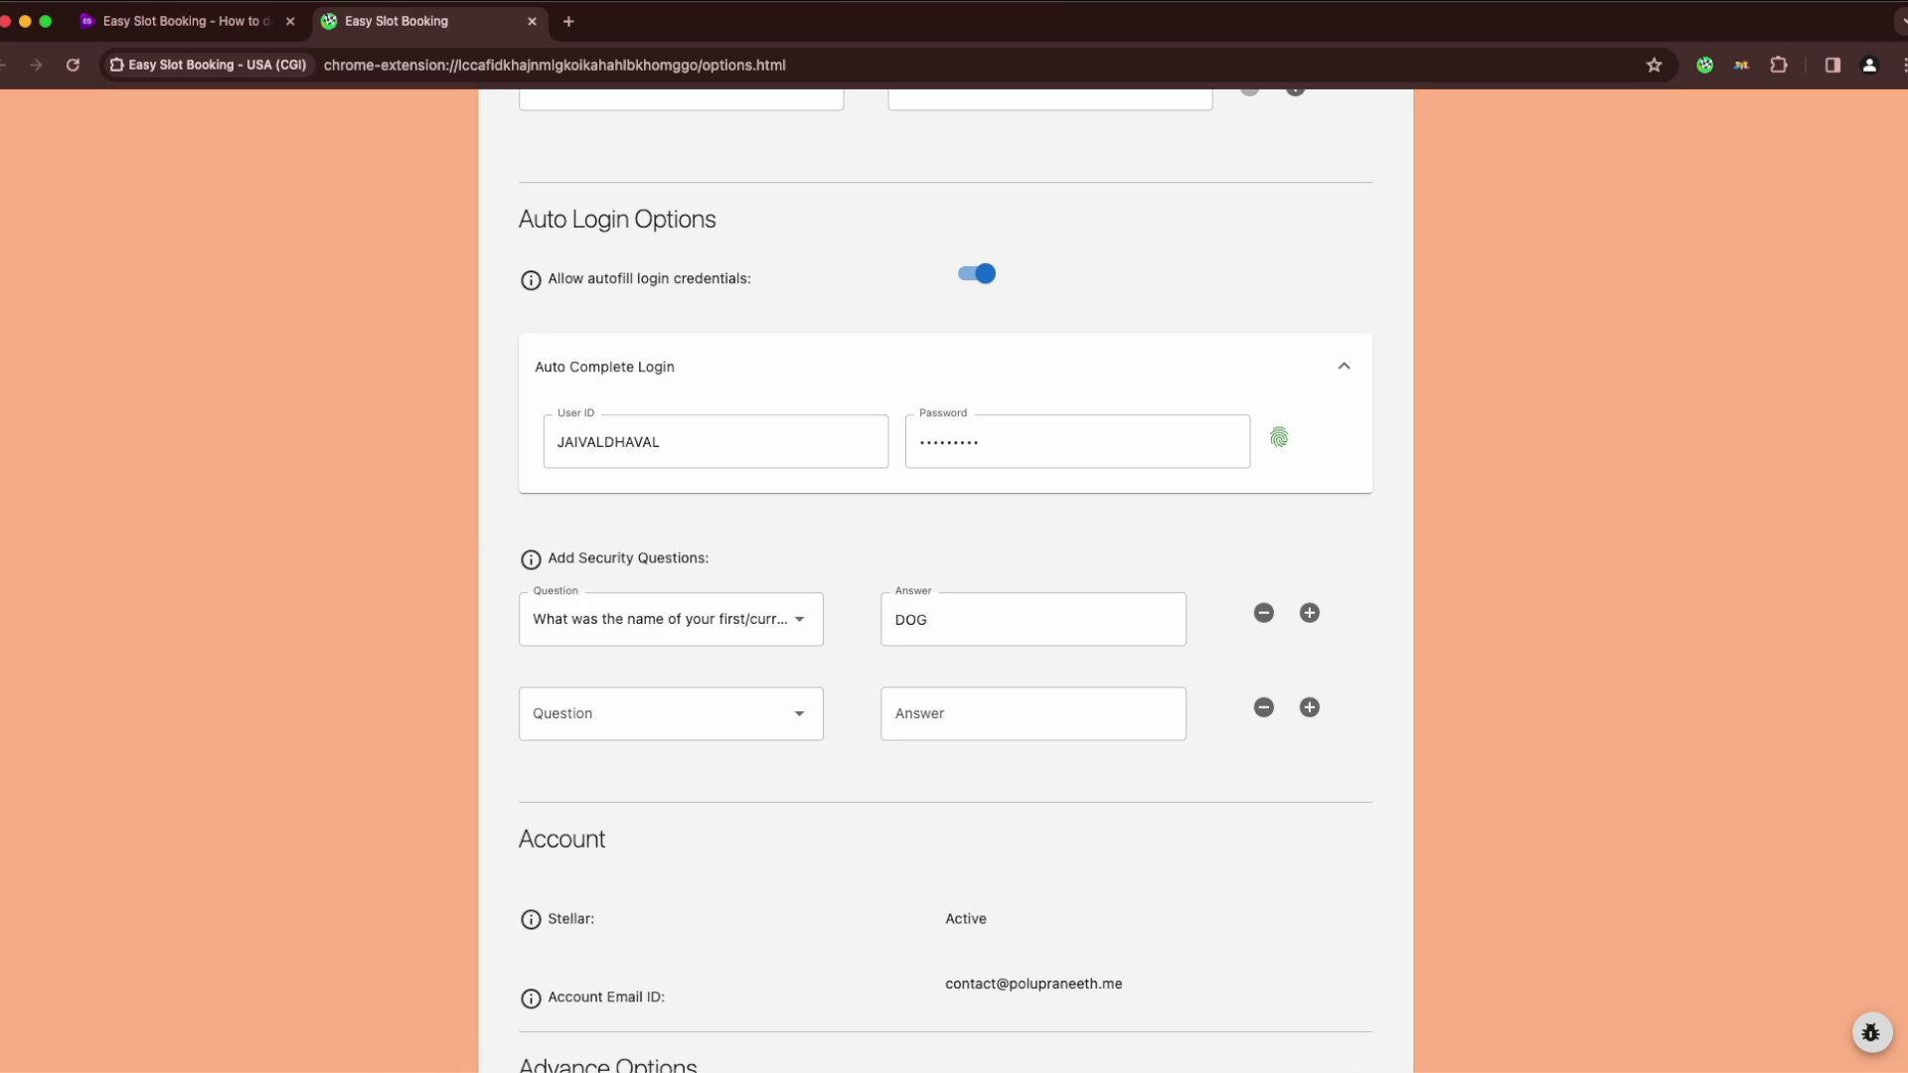
click(695, 714)
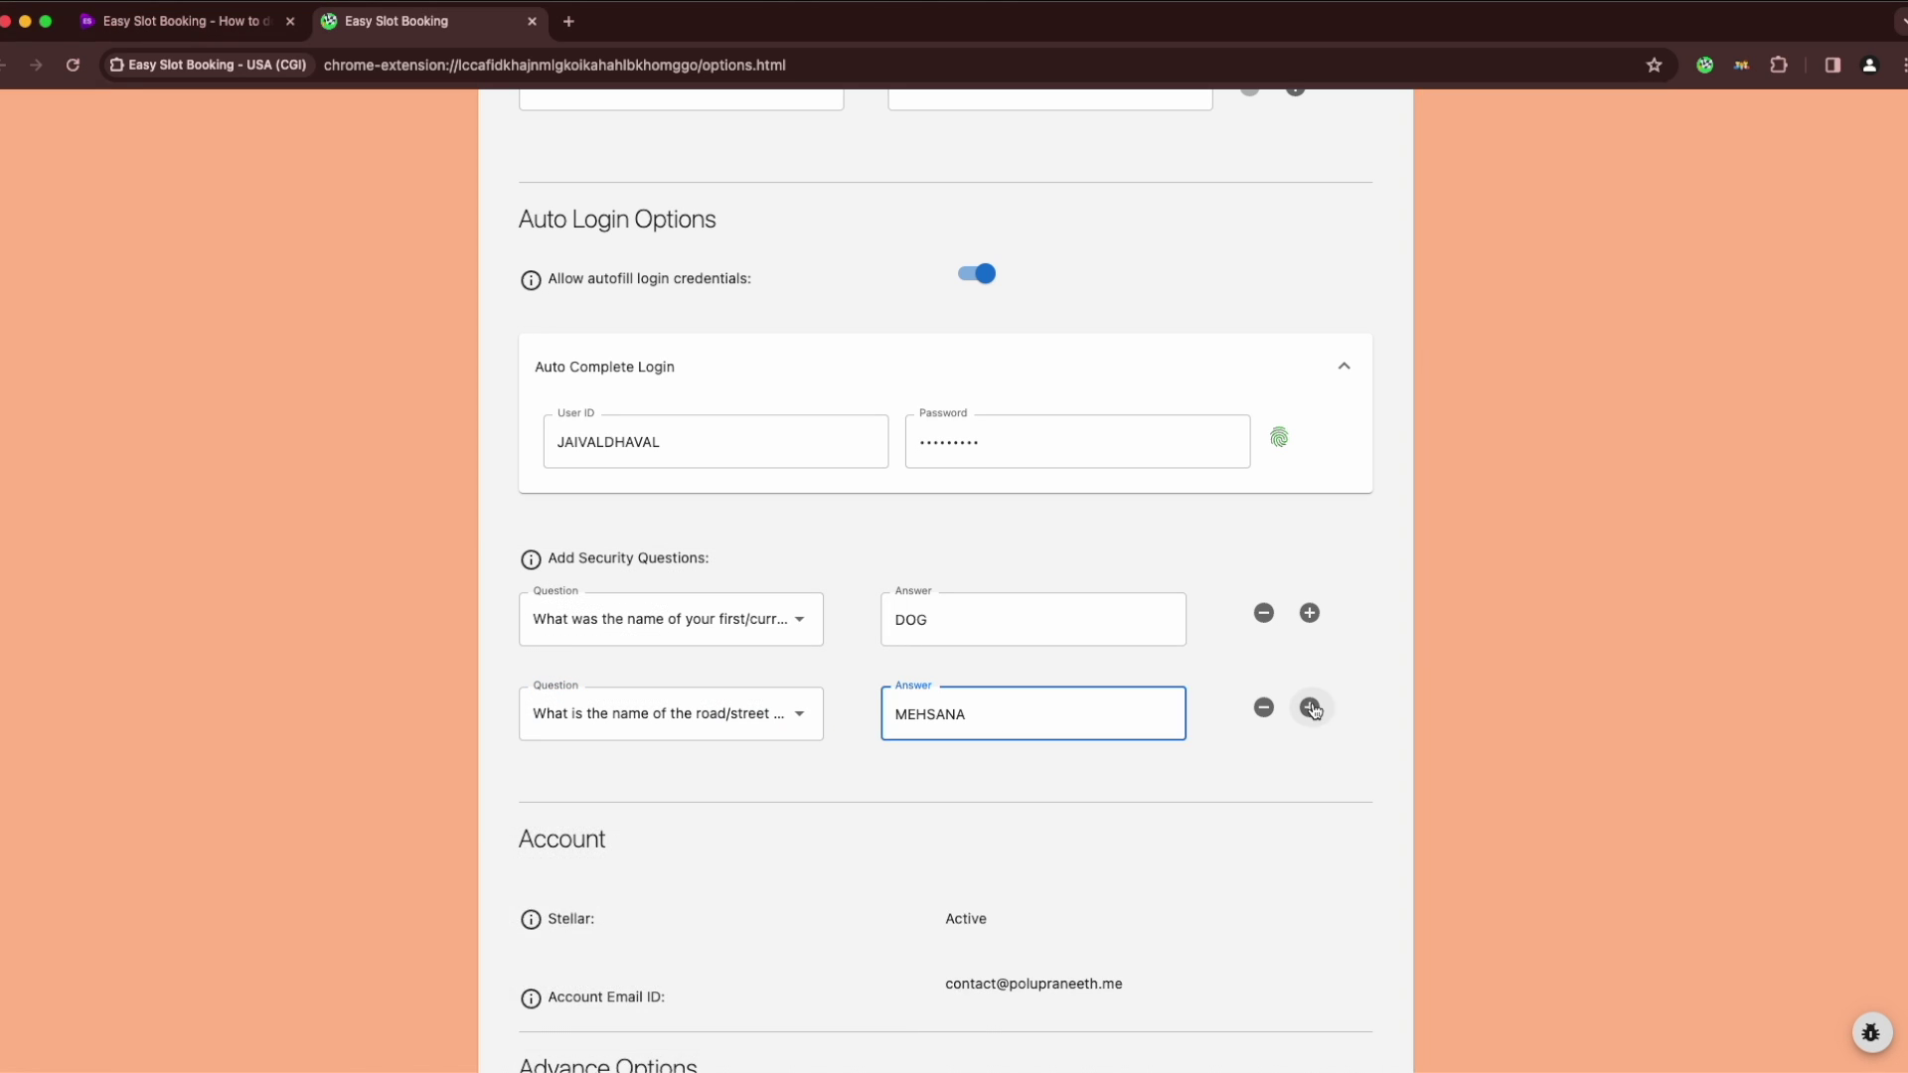
click(1310, 708)
click(799, 813)
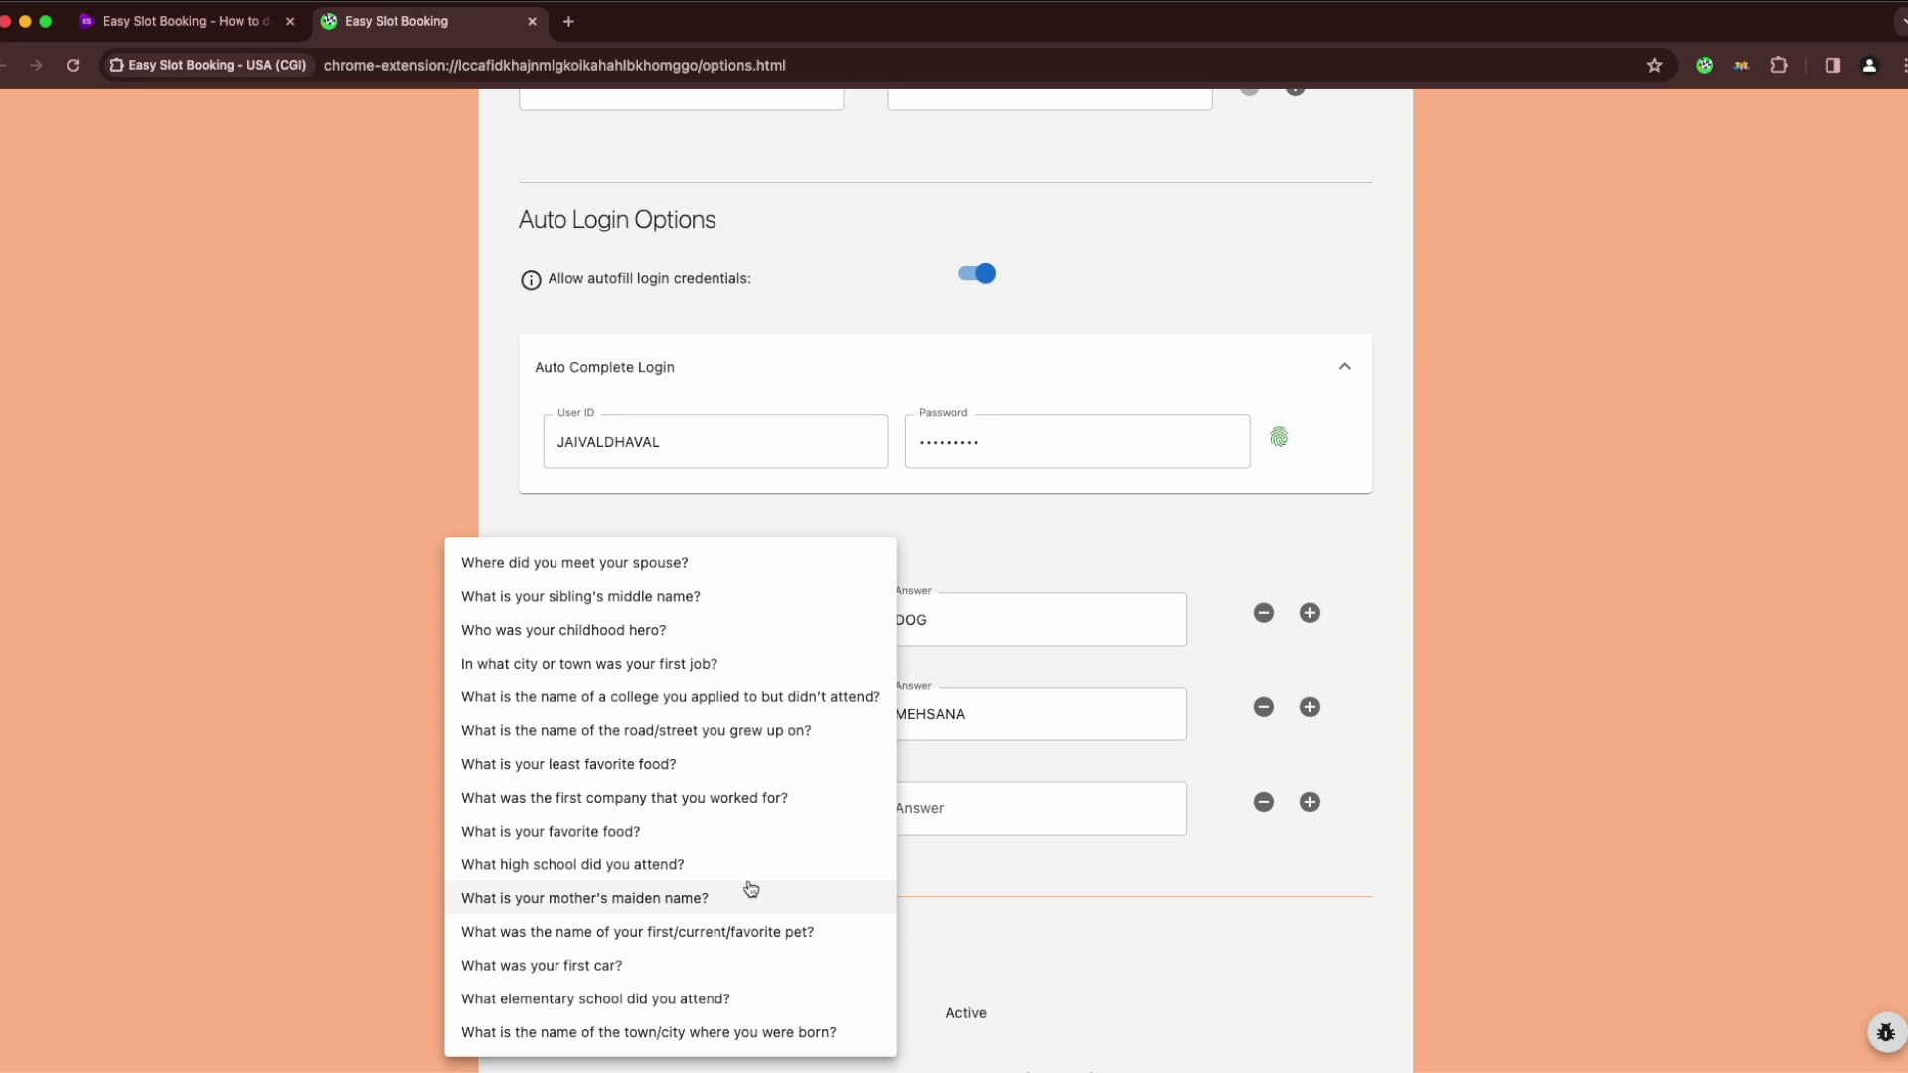
click(983, 808)
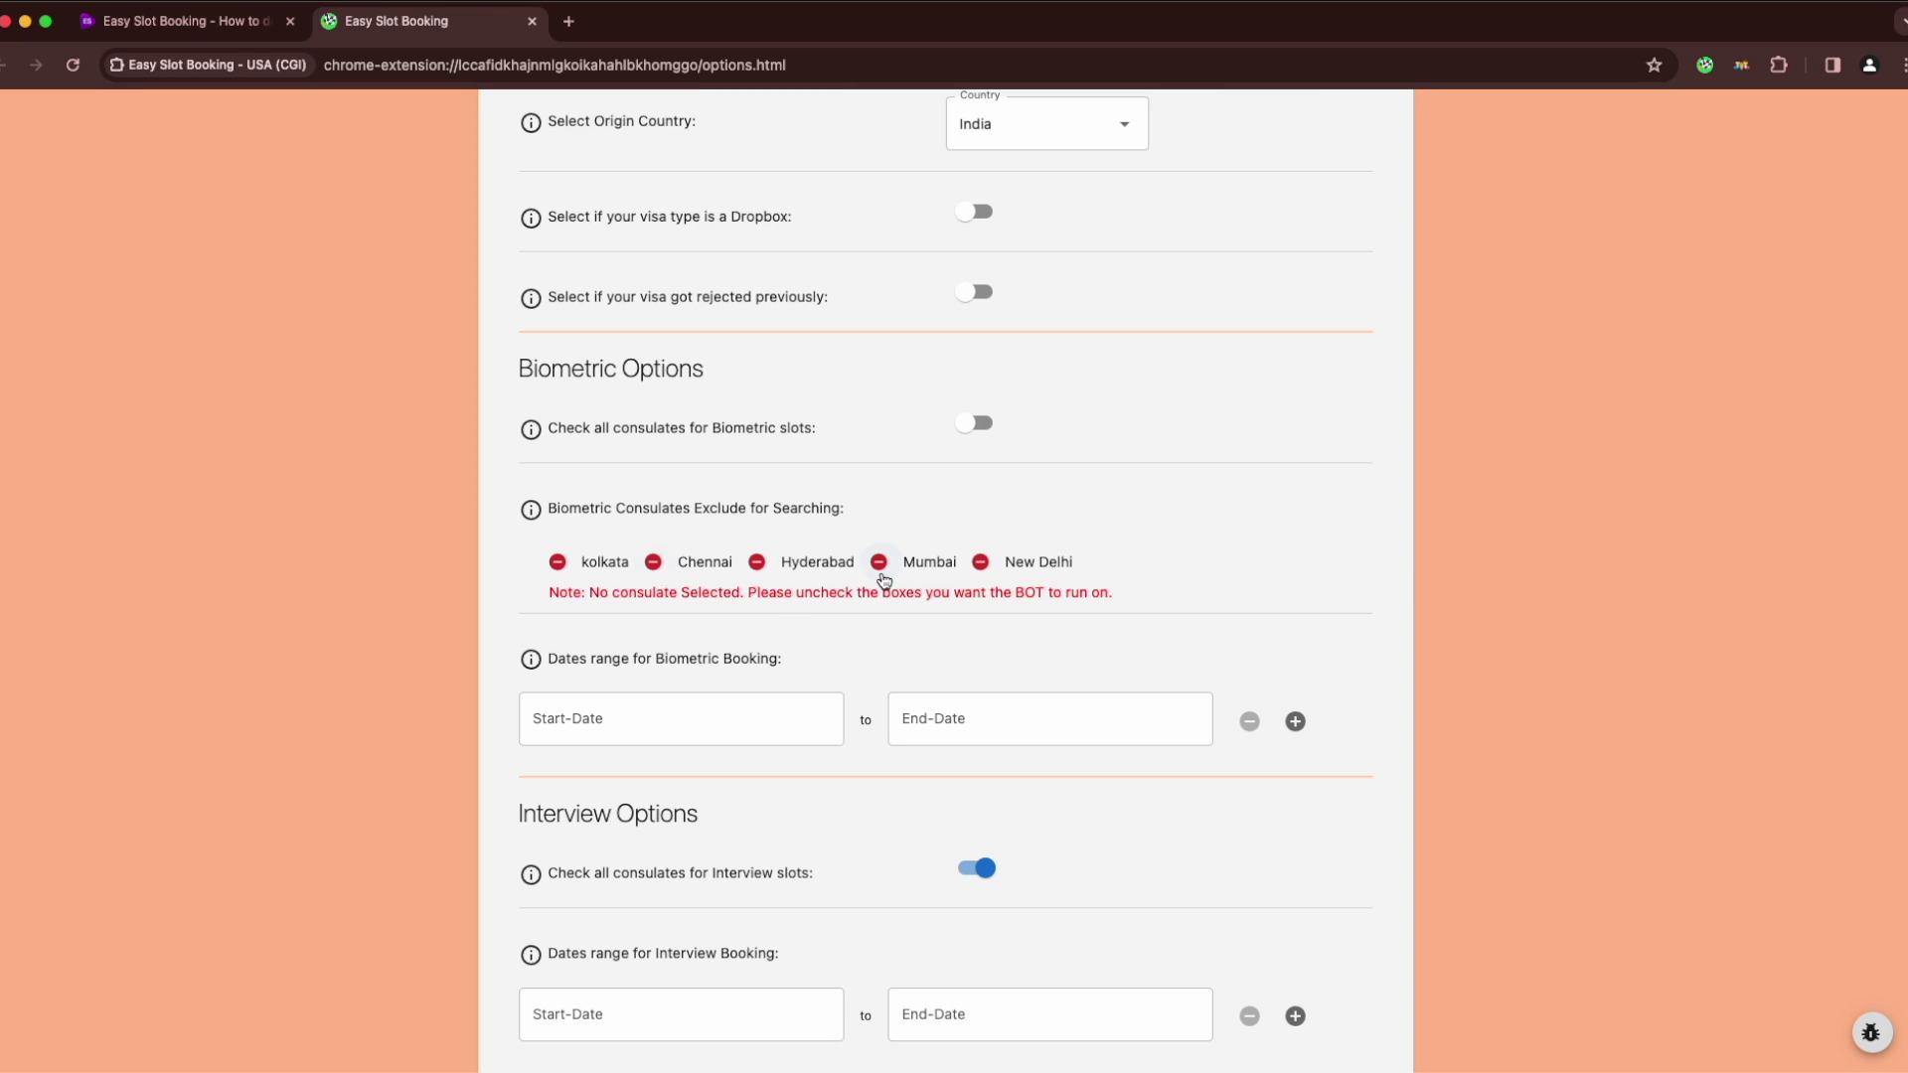
Untick Mumbai as a biometric location and begin adding another new profile
click(628, 696)
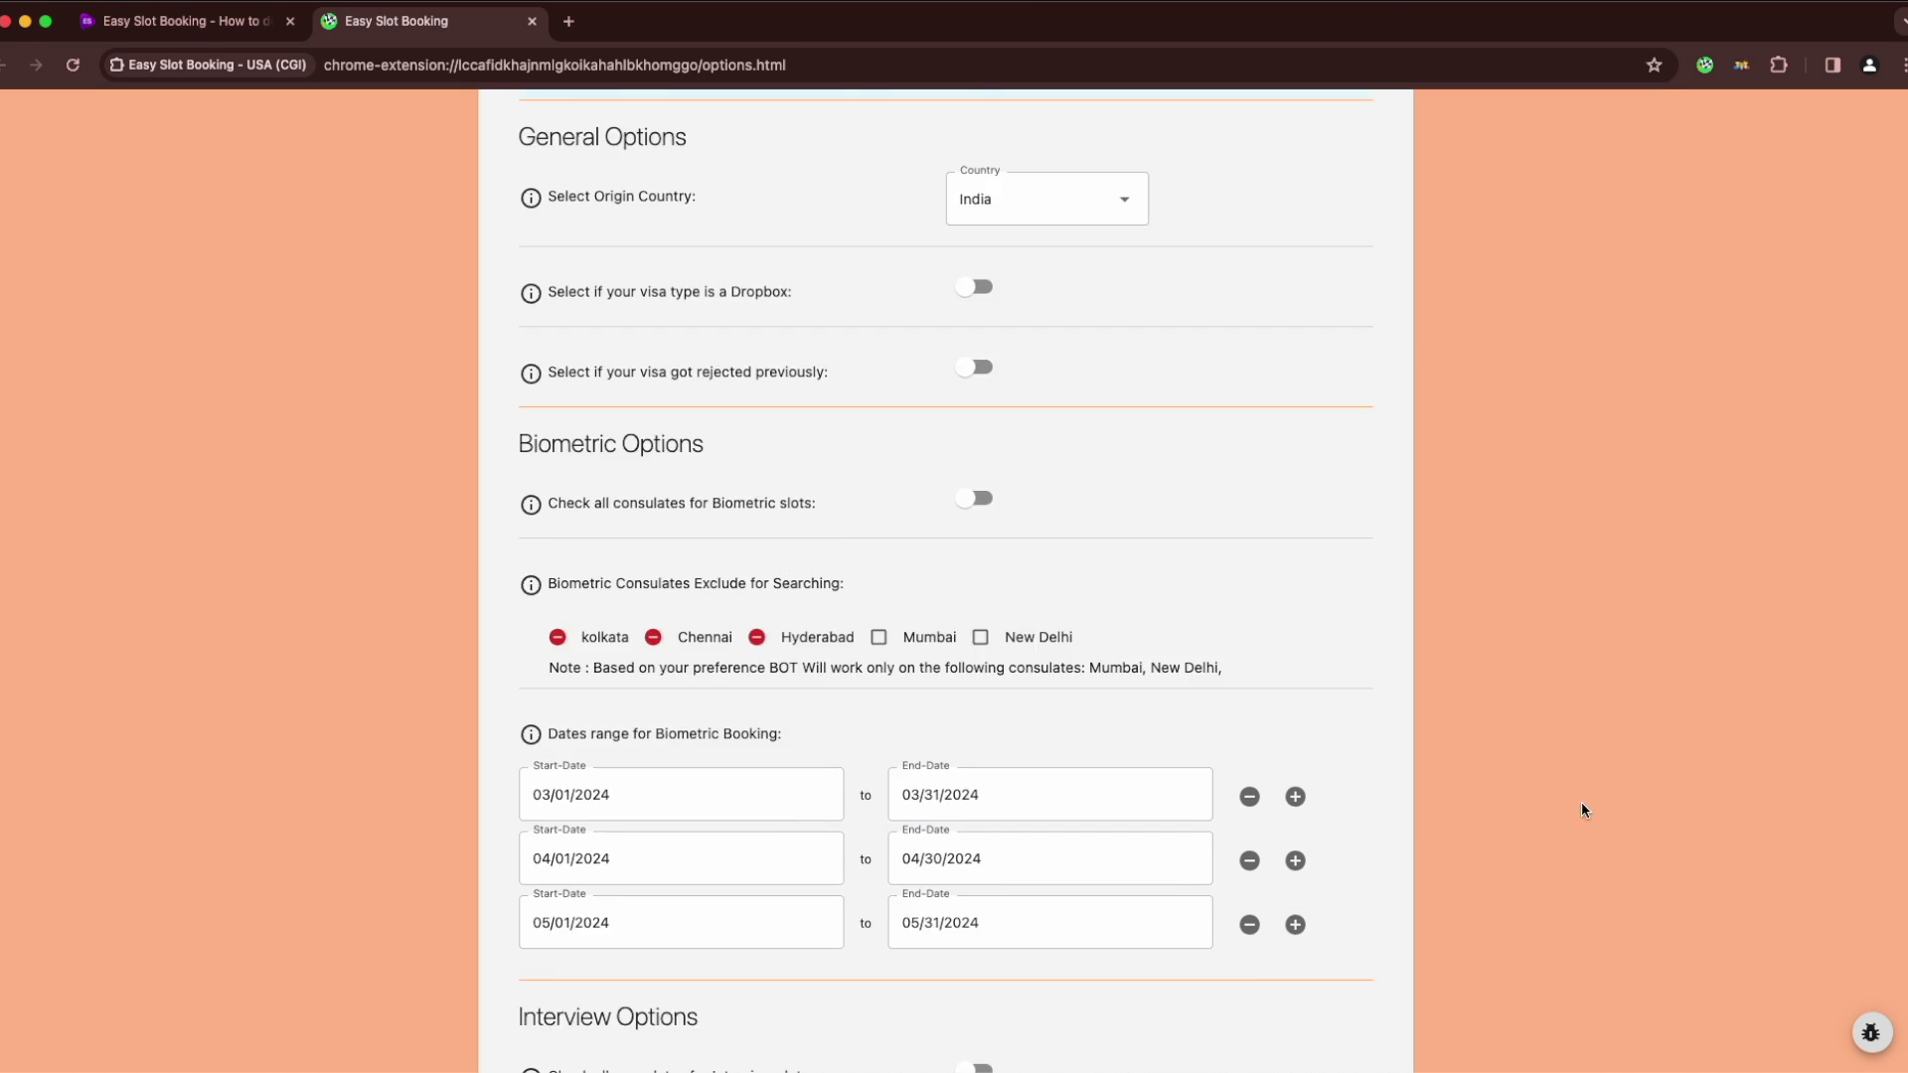
scroll(1580, 805, down, 15)
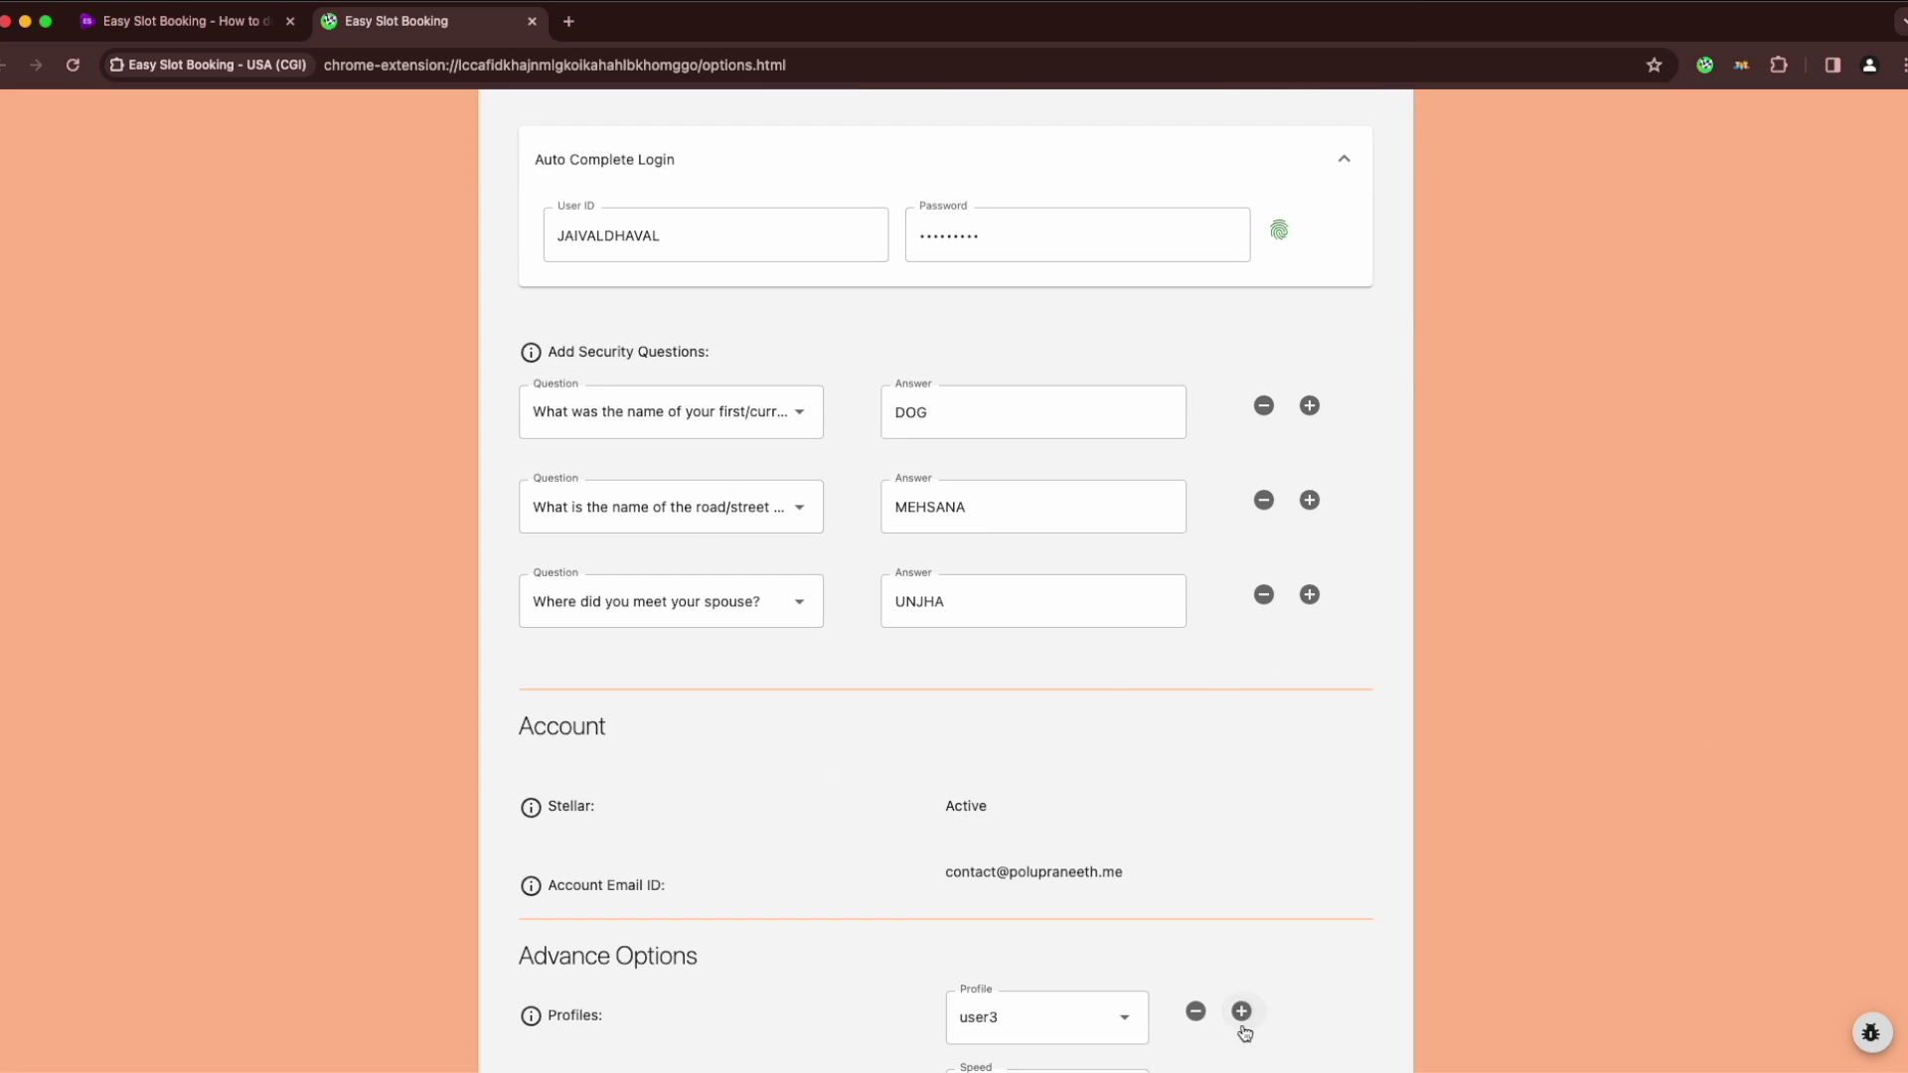
click(1241, 1012)
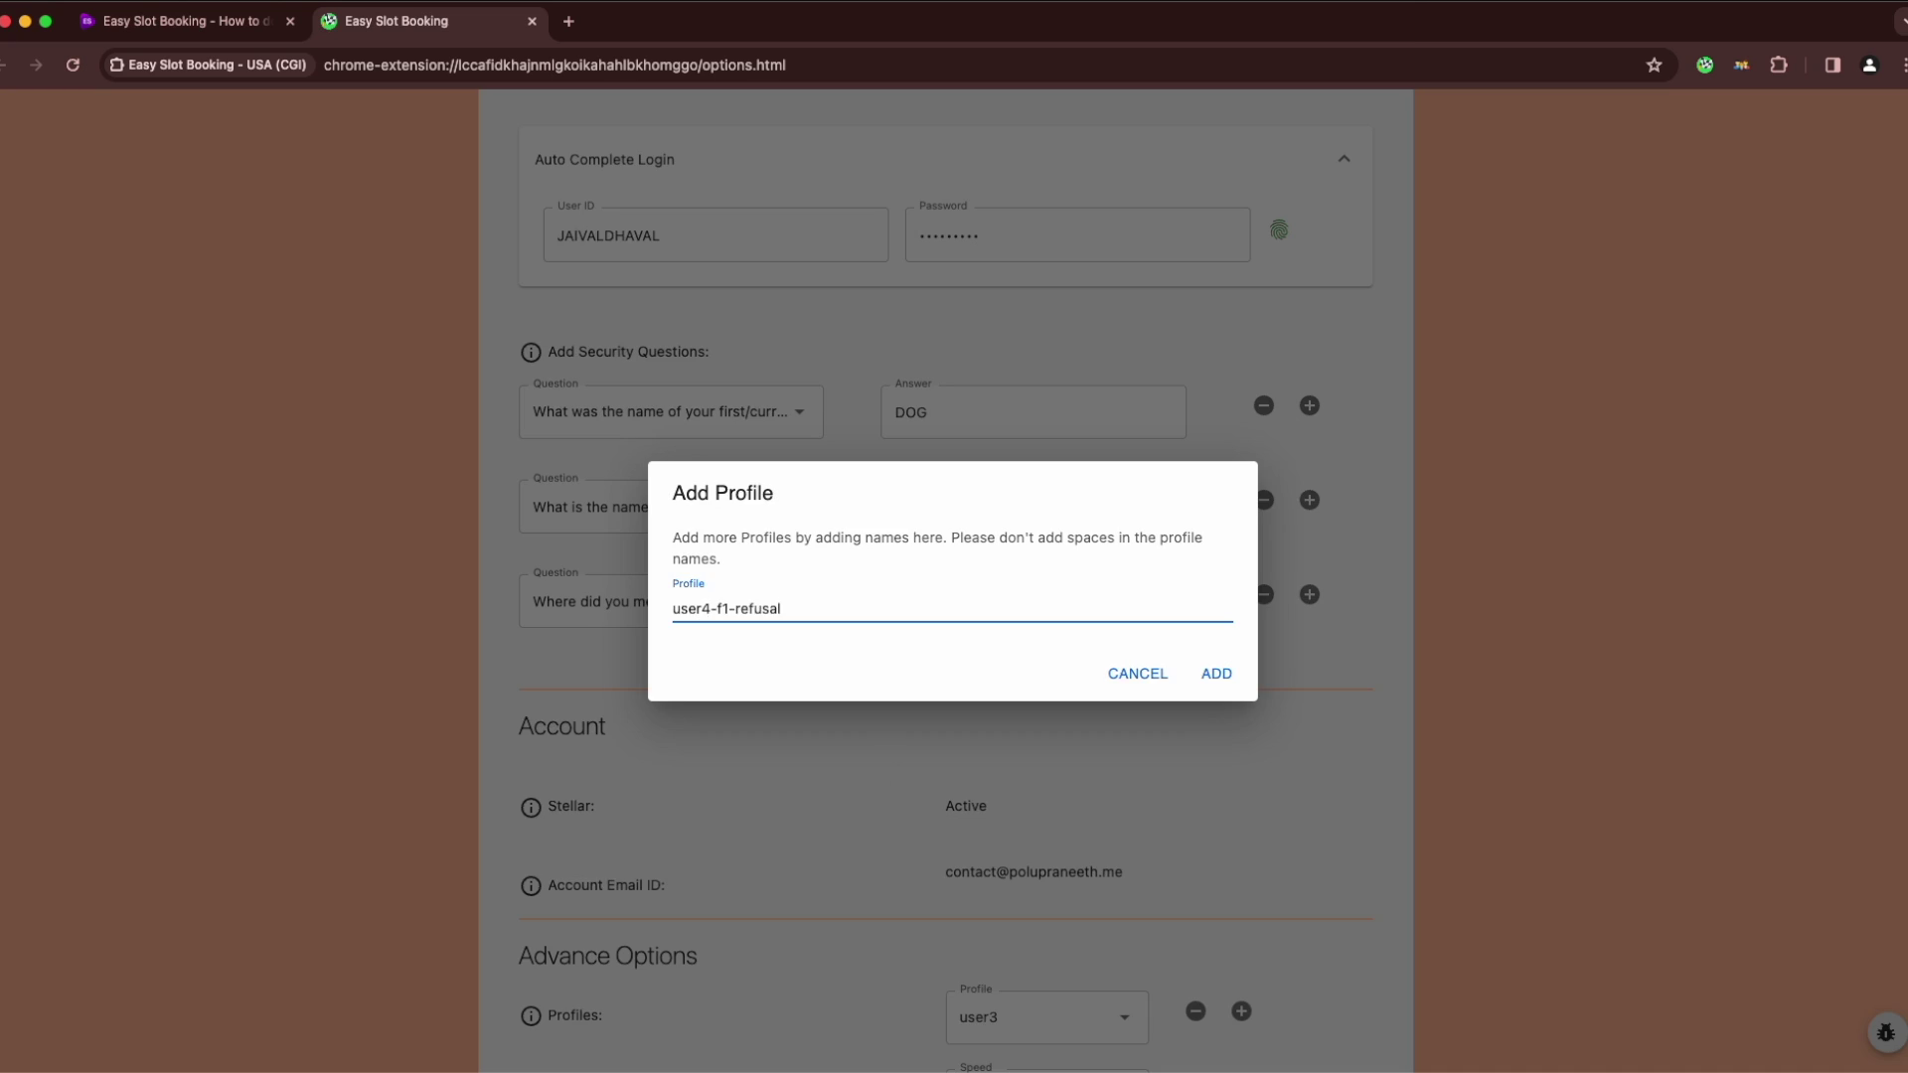
Create the user4-f1-refusal profile and save its encrypted login credentials
key(Return)
scroll(838, 438, up, 3)
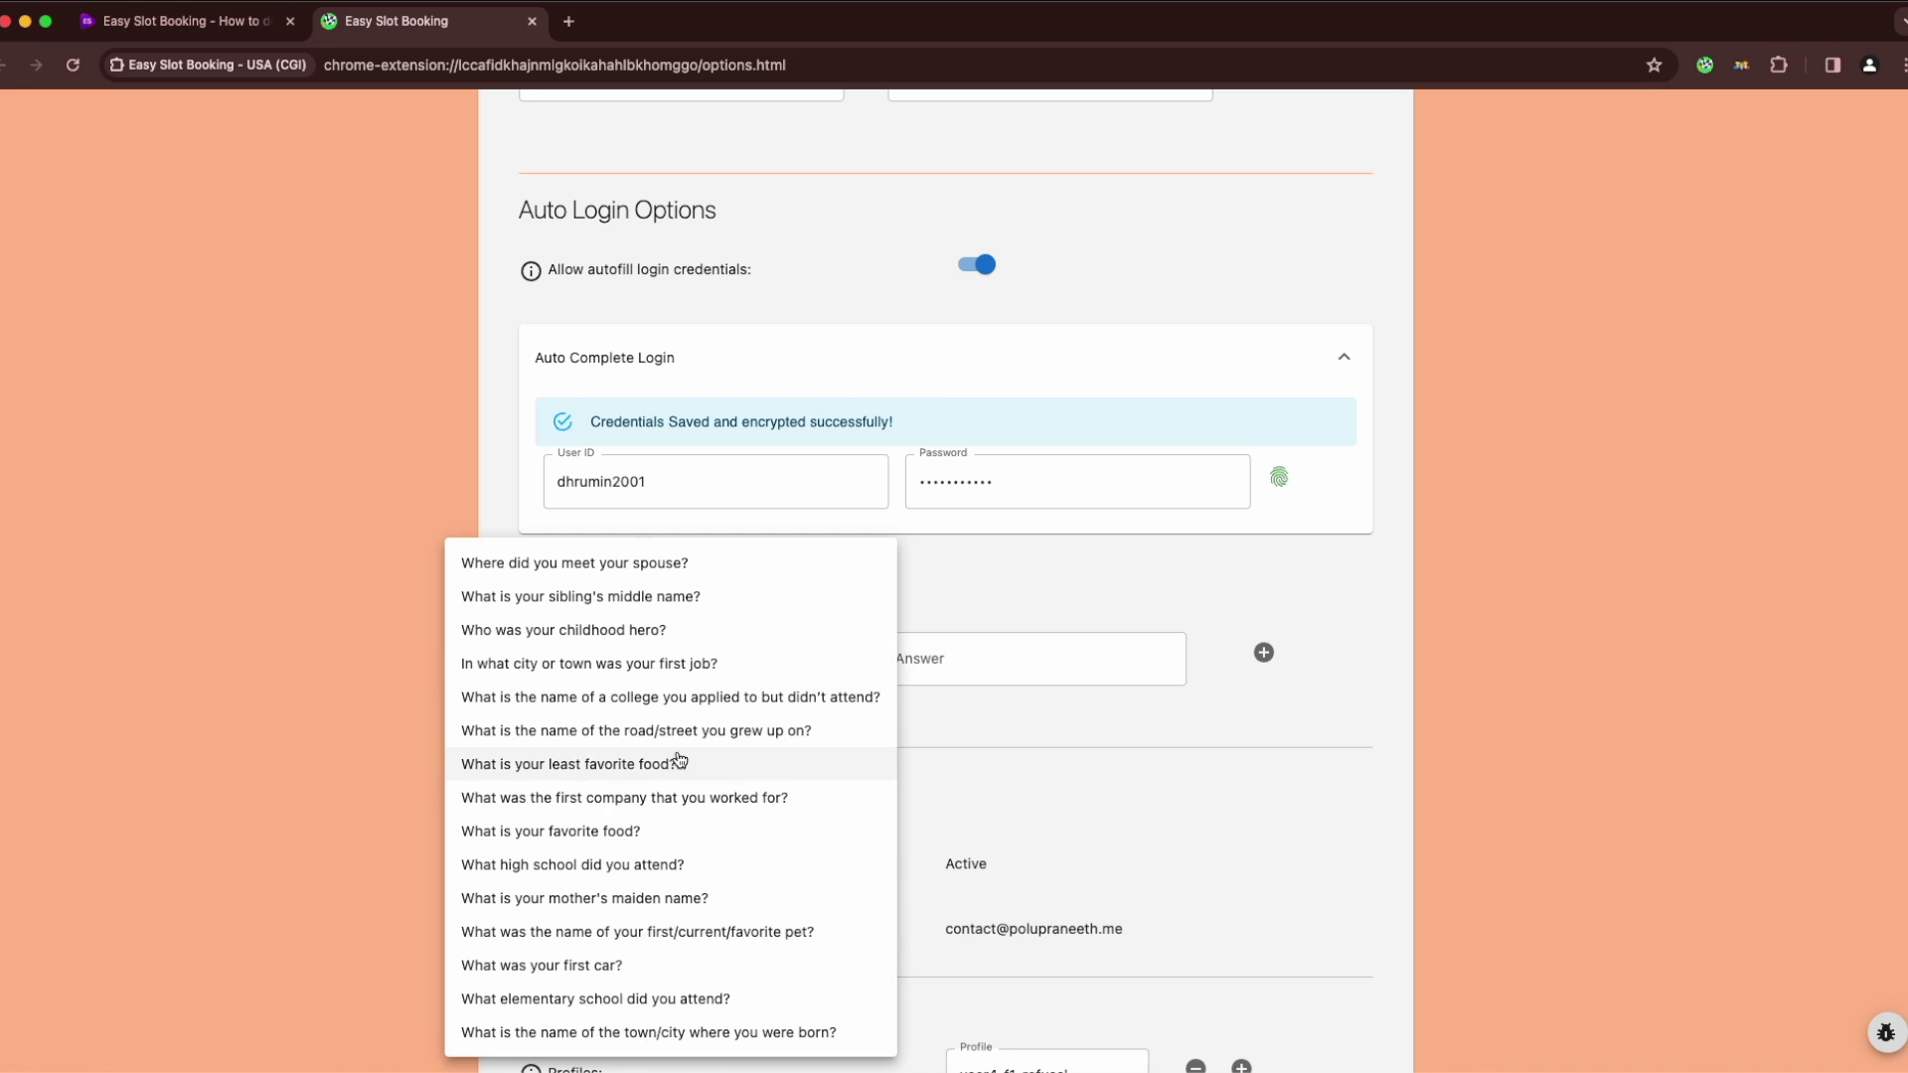
click(792, 763)
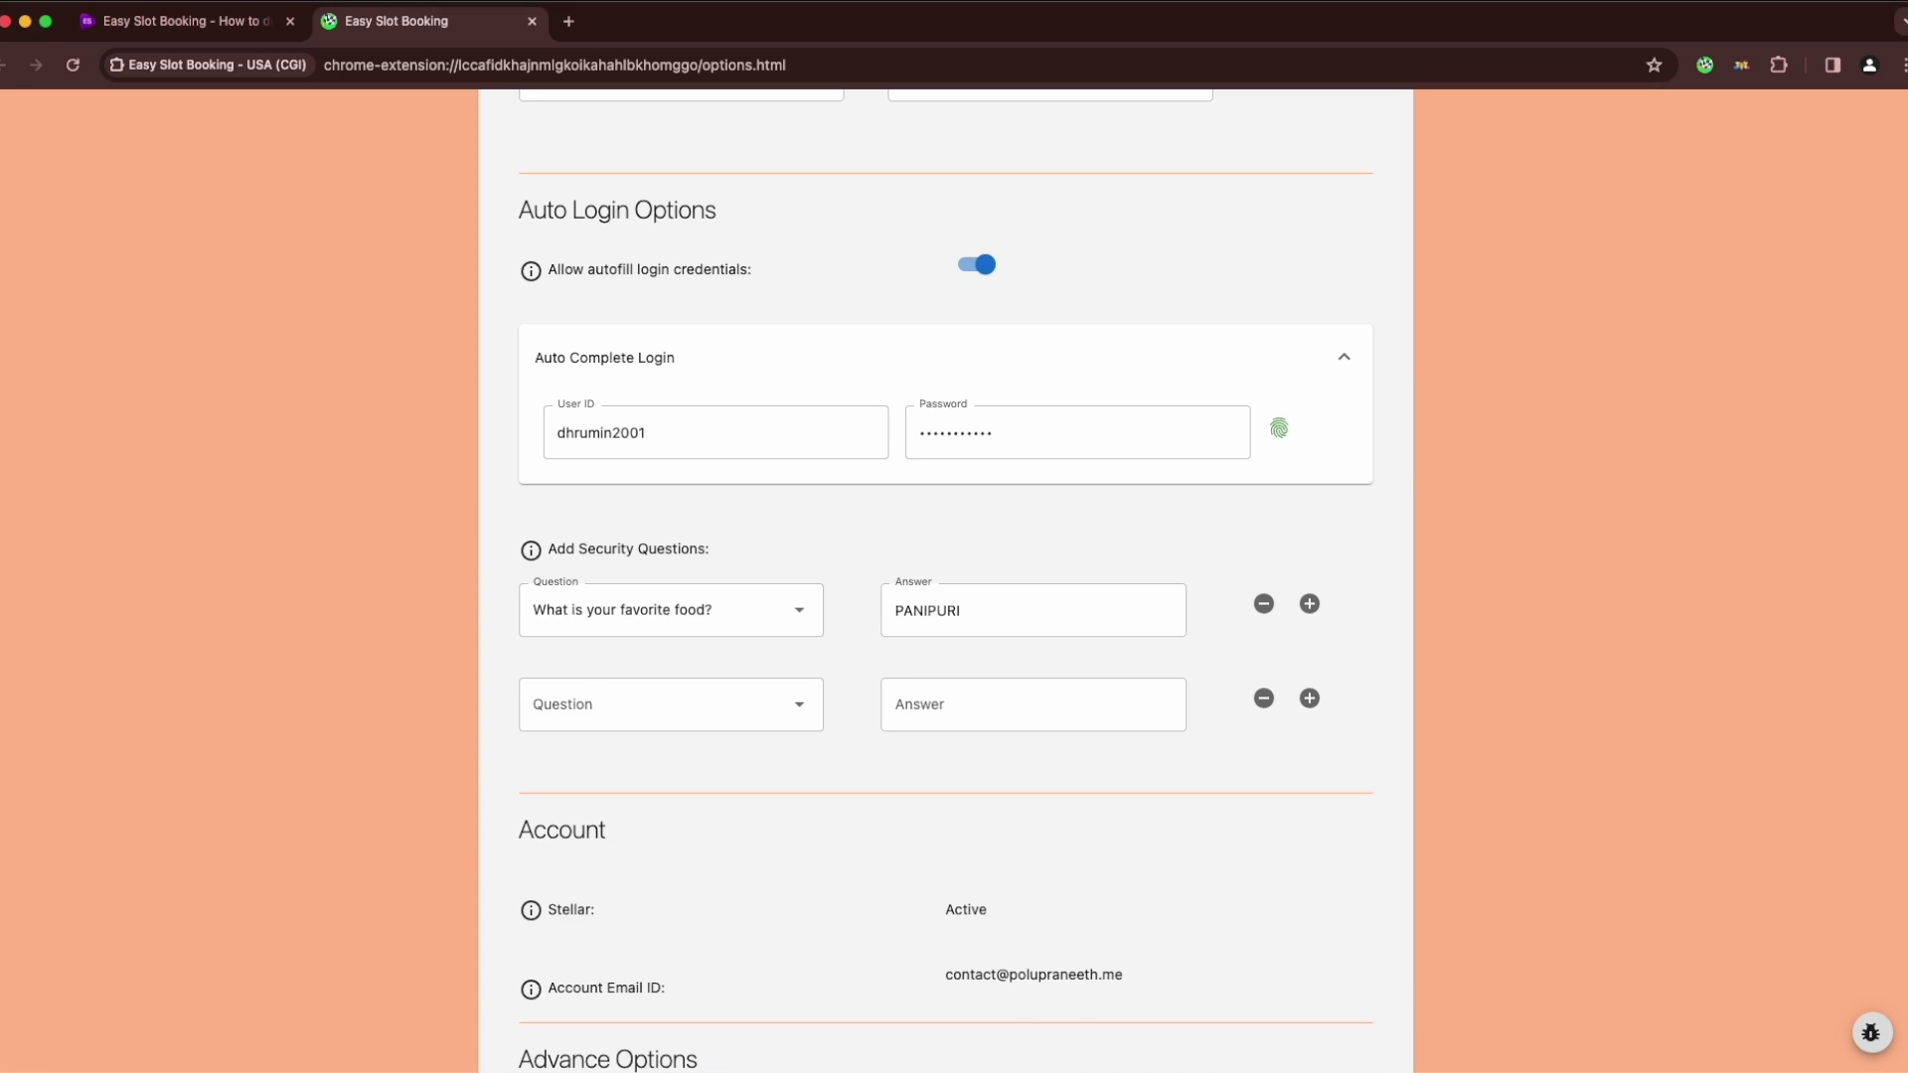
click(656, 704)
click(638, 932)
click(1033, 705)
click(1310, 699)
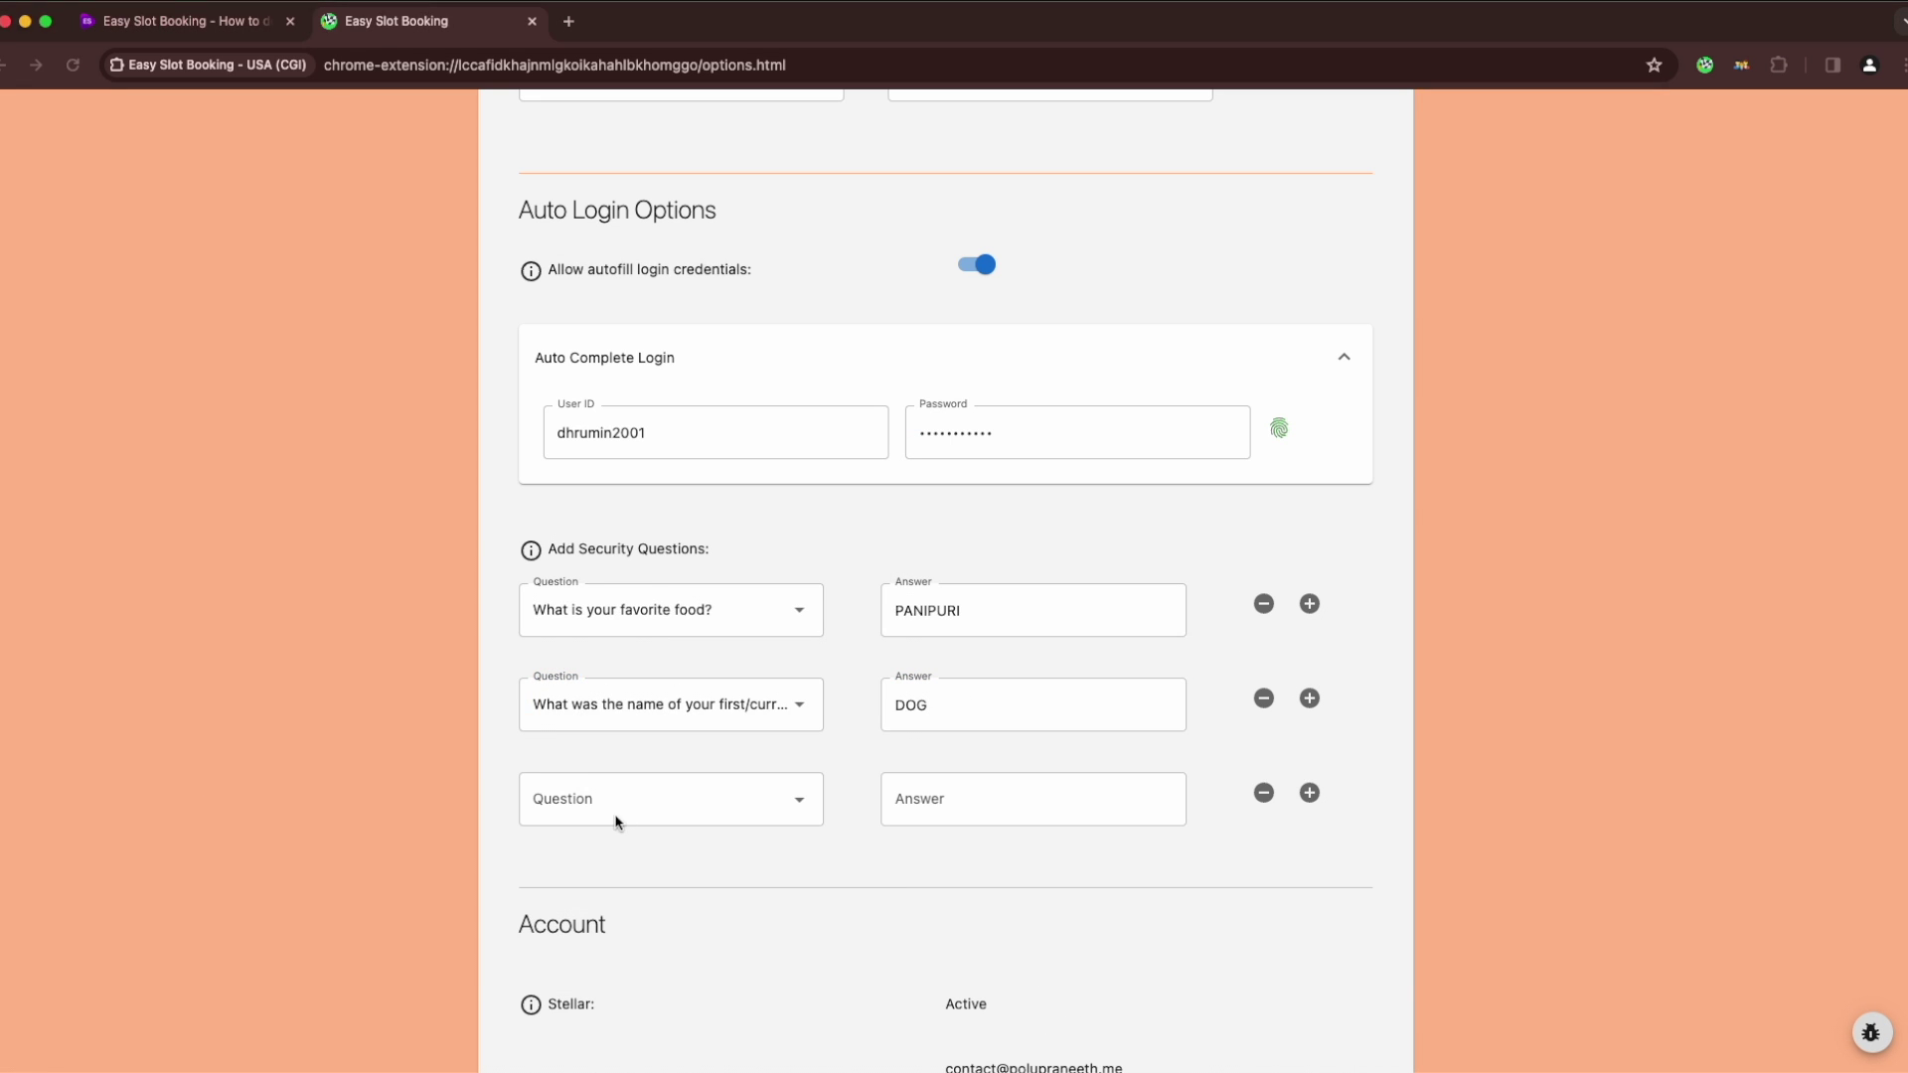
click(618, 799)
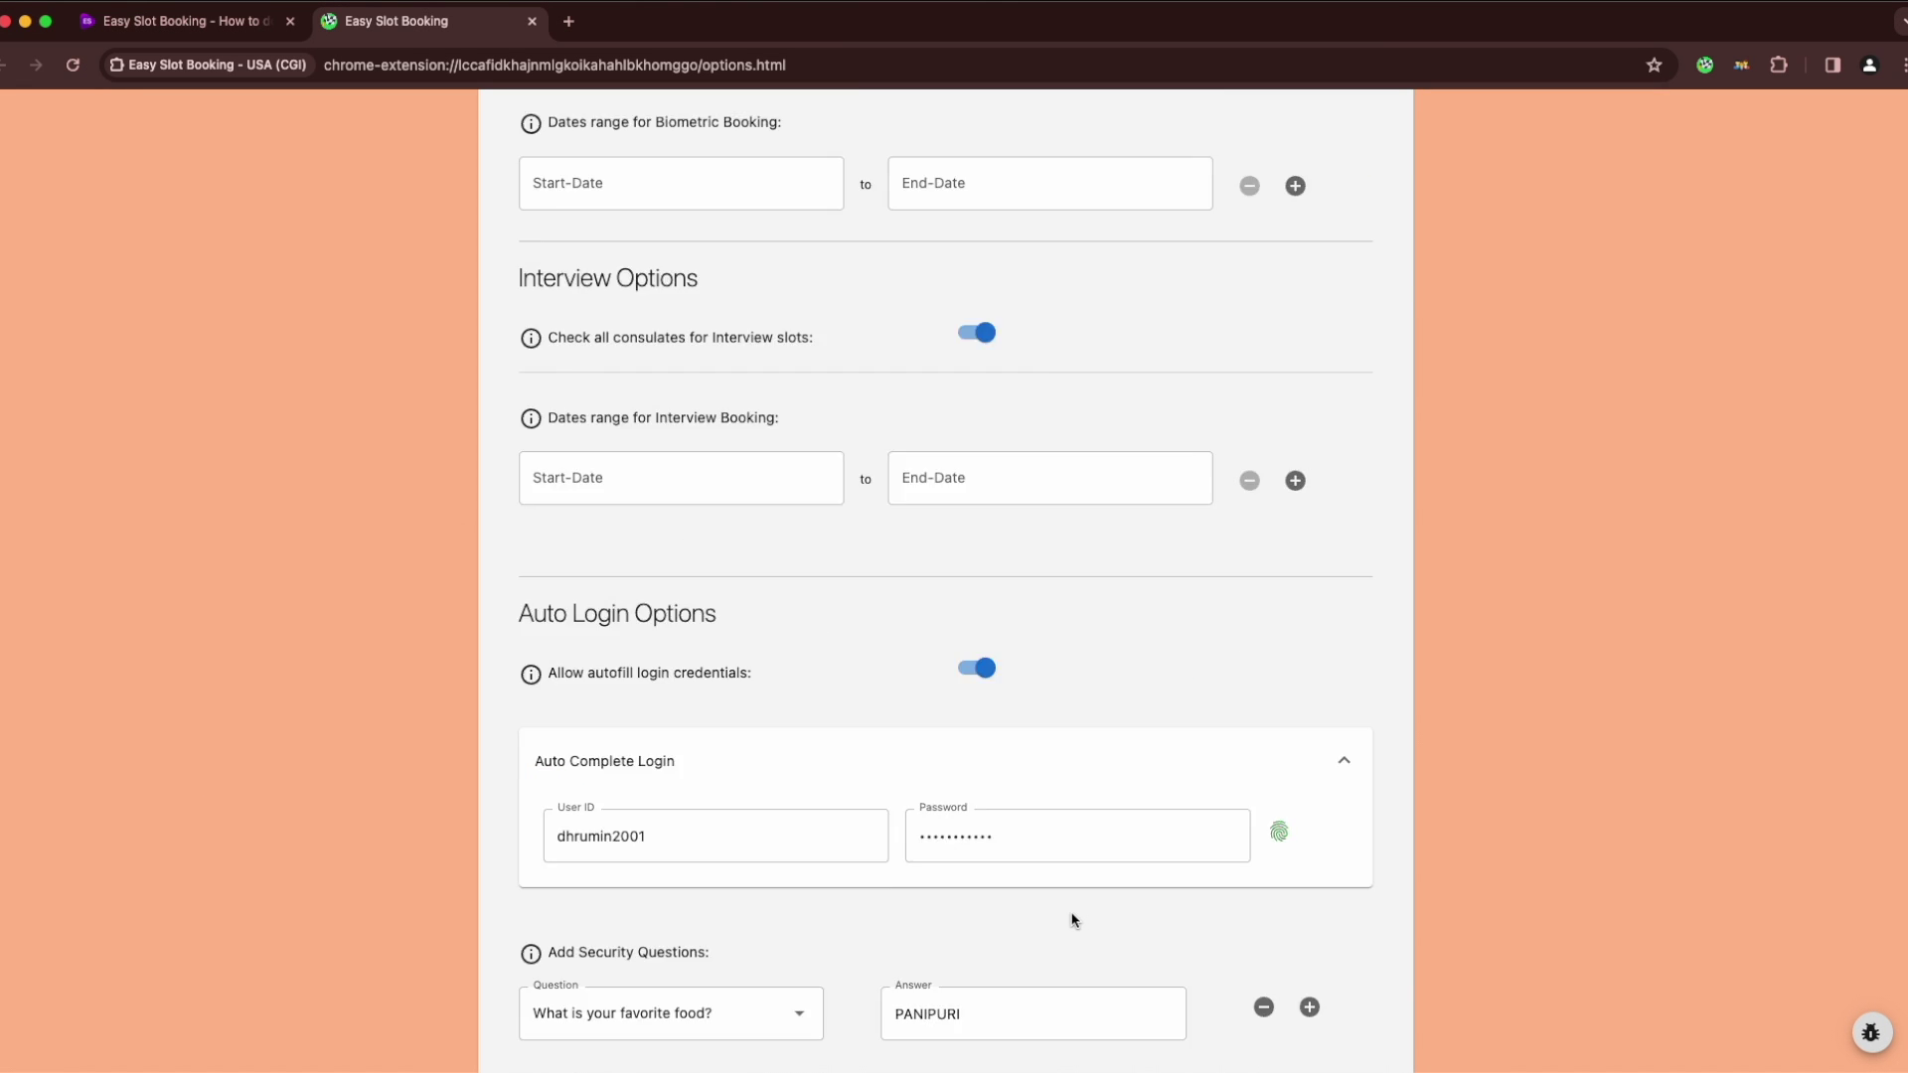
scroll(1073, 921, up, 7)
click(792, 797)
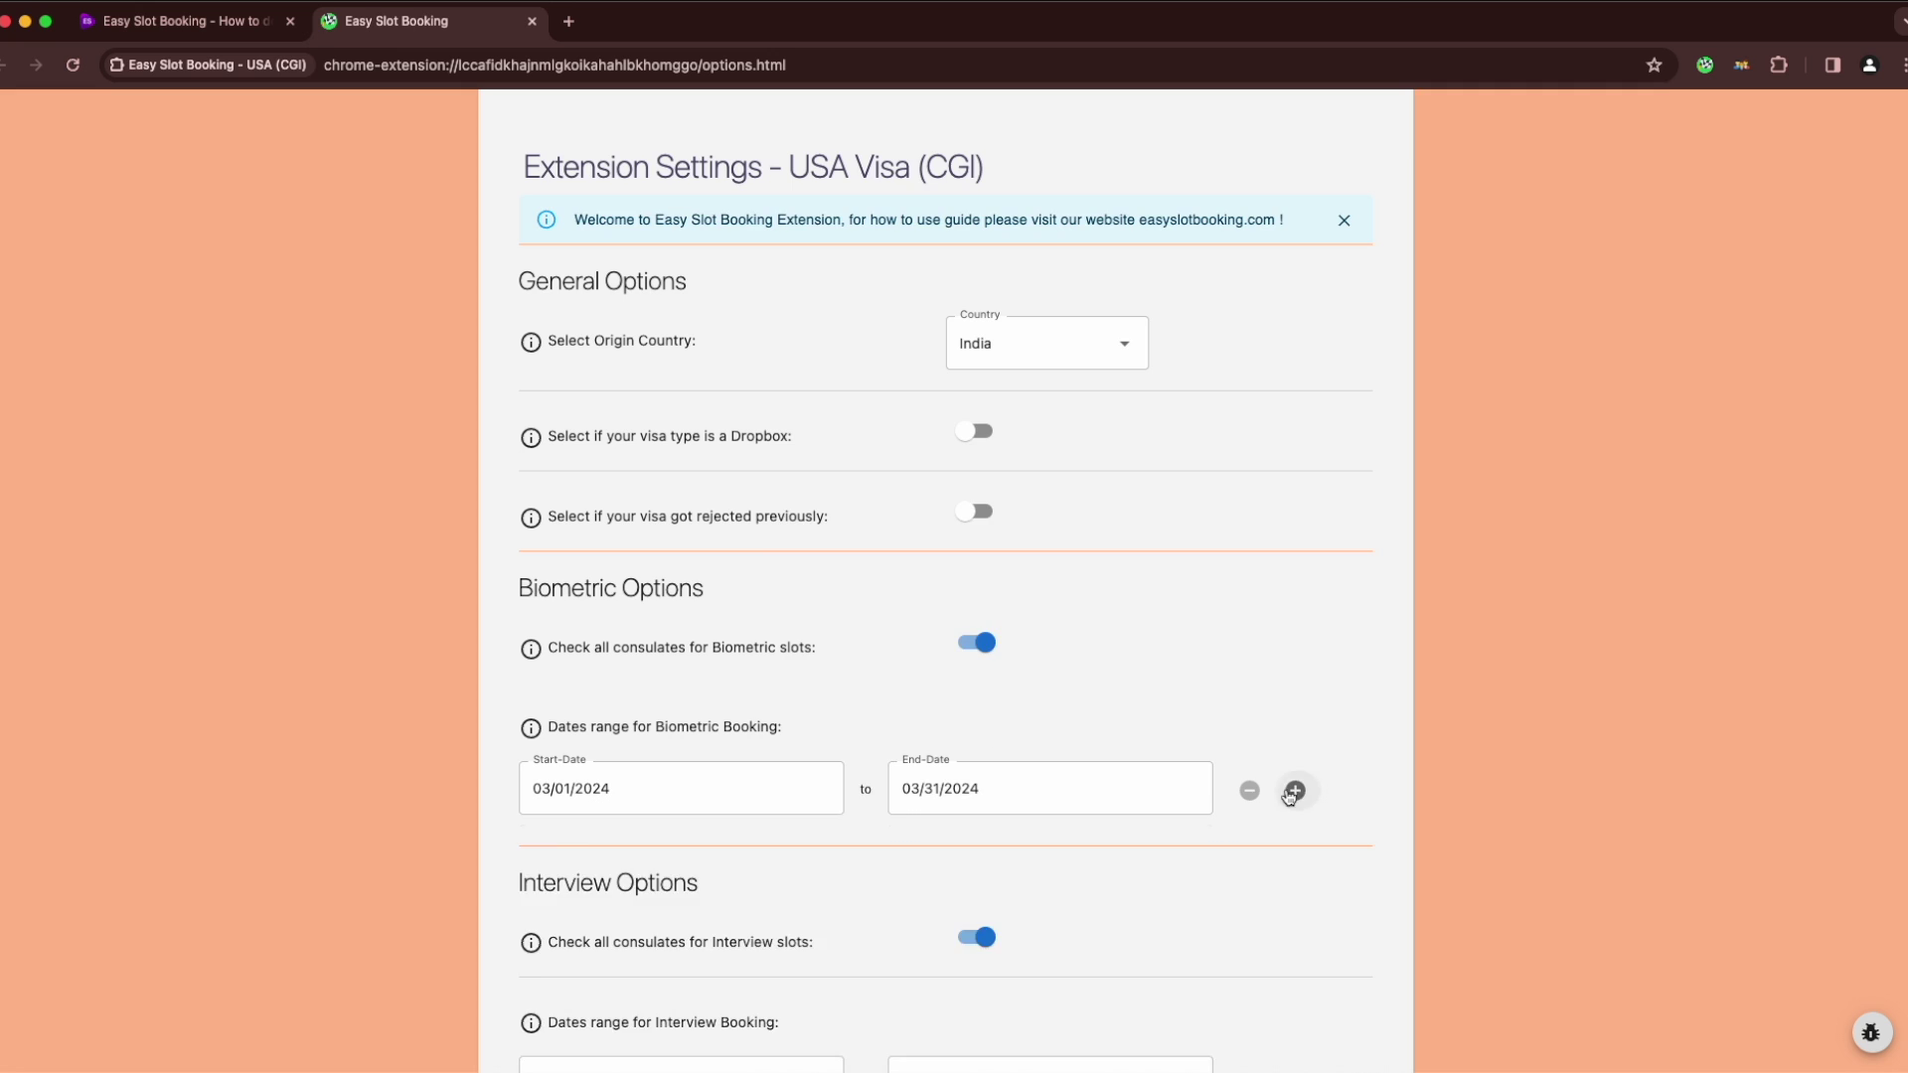
Add biometric date ranges for April, May and June 2024
click(1294, 789)
click(865, 553)
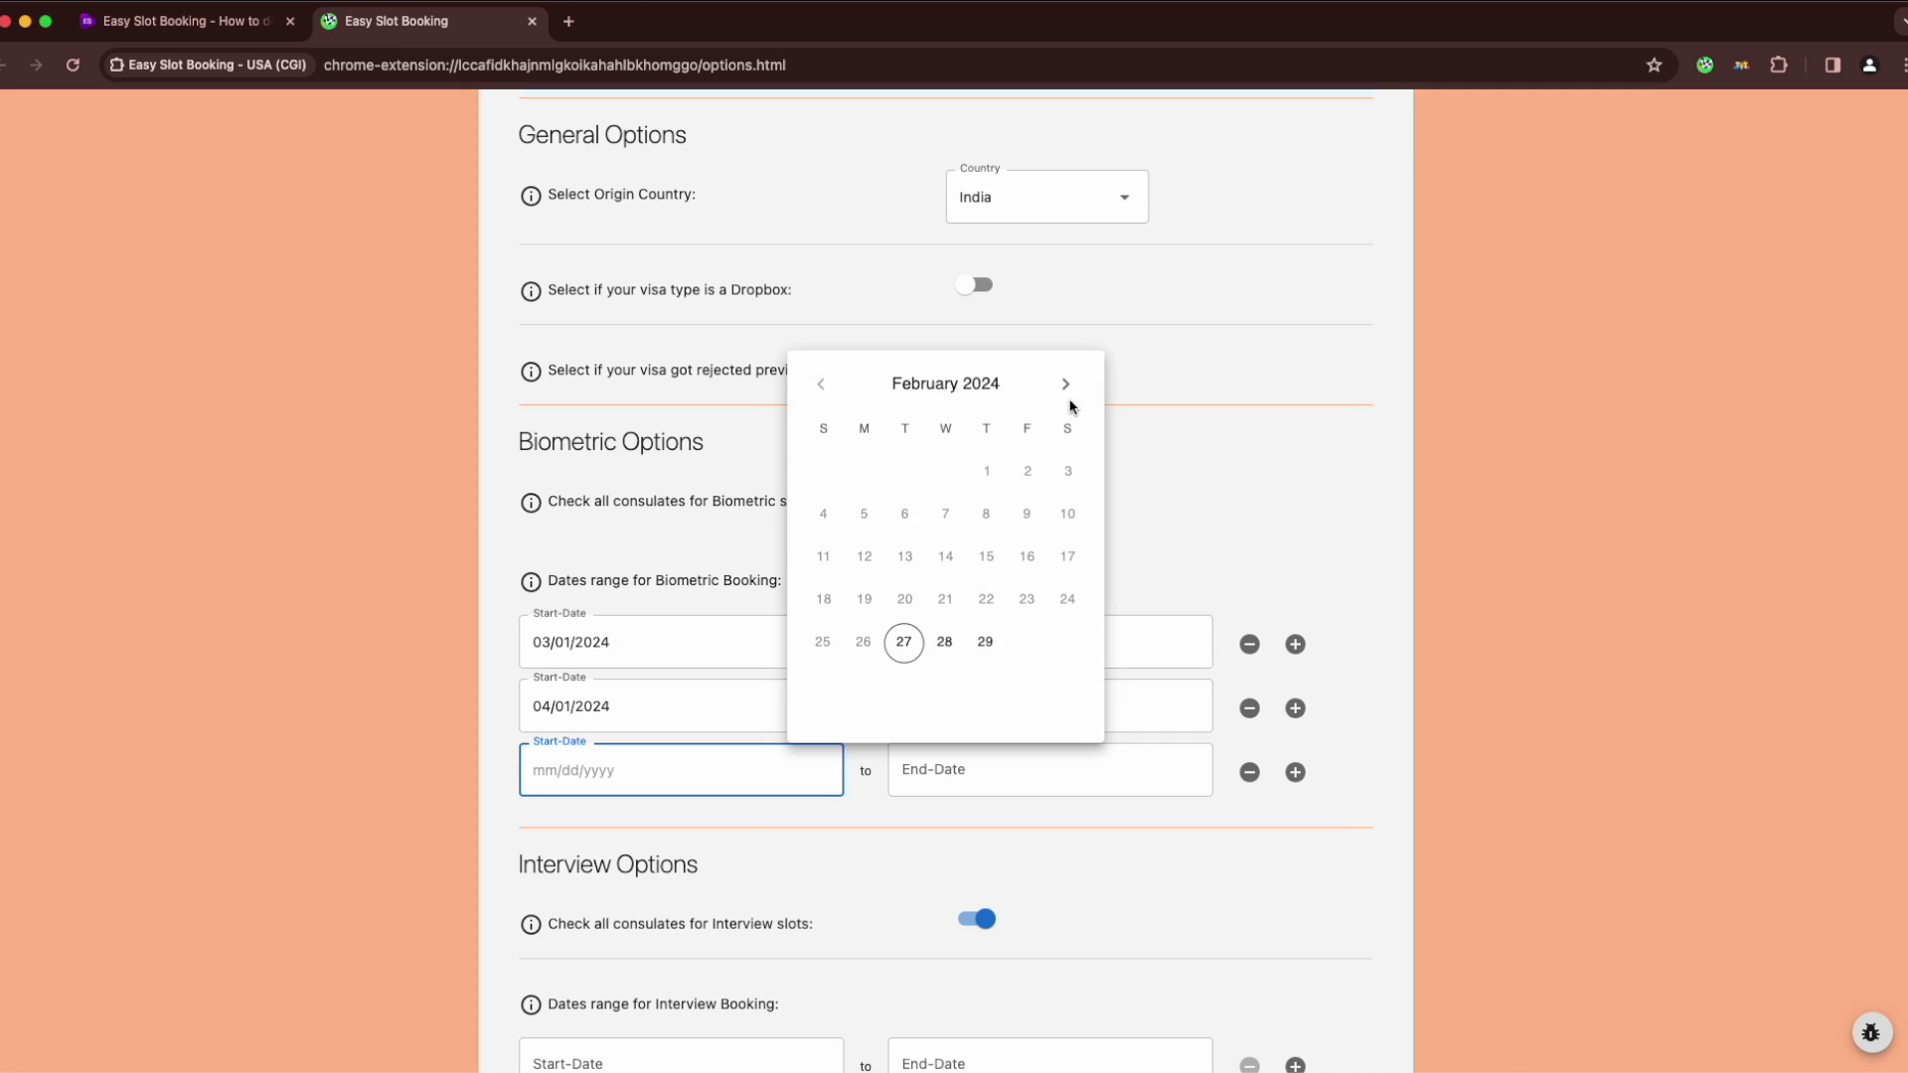
click(1069, 405)
click(1070, 404)
click(1070, 405)
click(941, 469)
click(1022, 639)
scroll(1337, 657, down, 1)
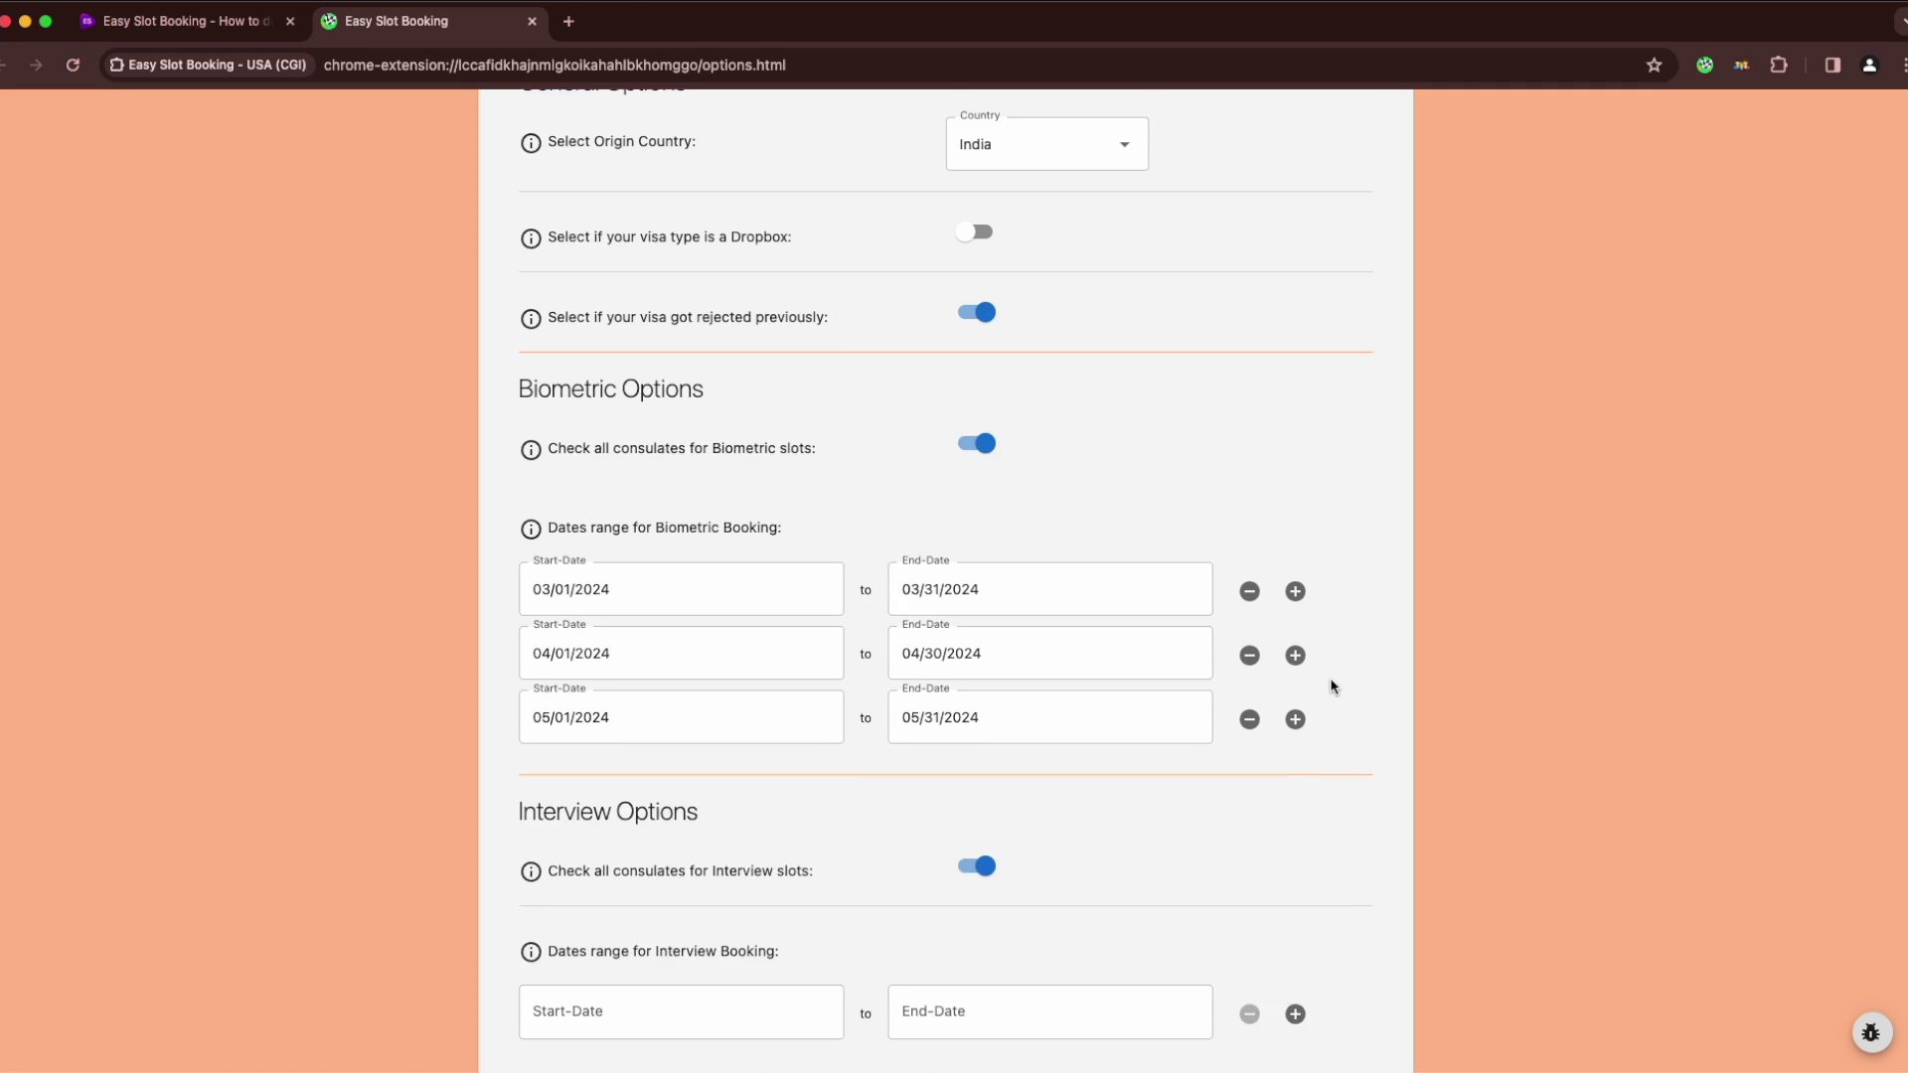
click(1295, 745)
click(682, 750)
click(1061, 367)
click(1061, 367)
click(1060, 367)
click(1066, 456)
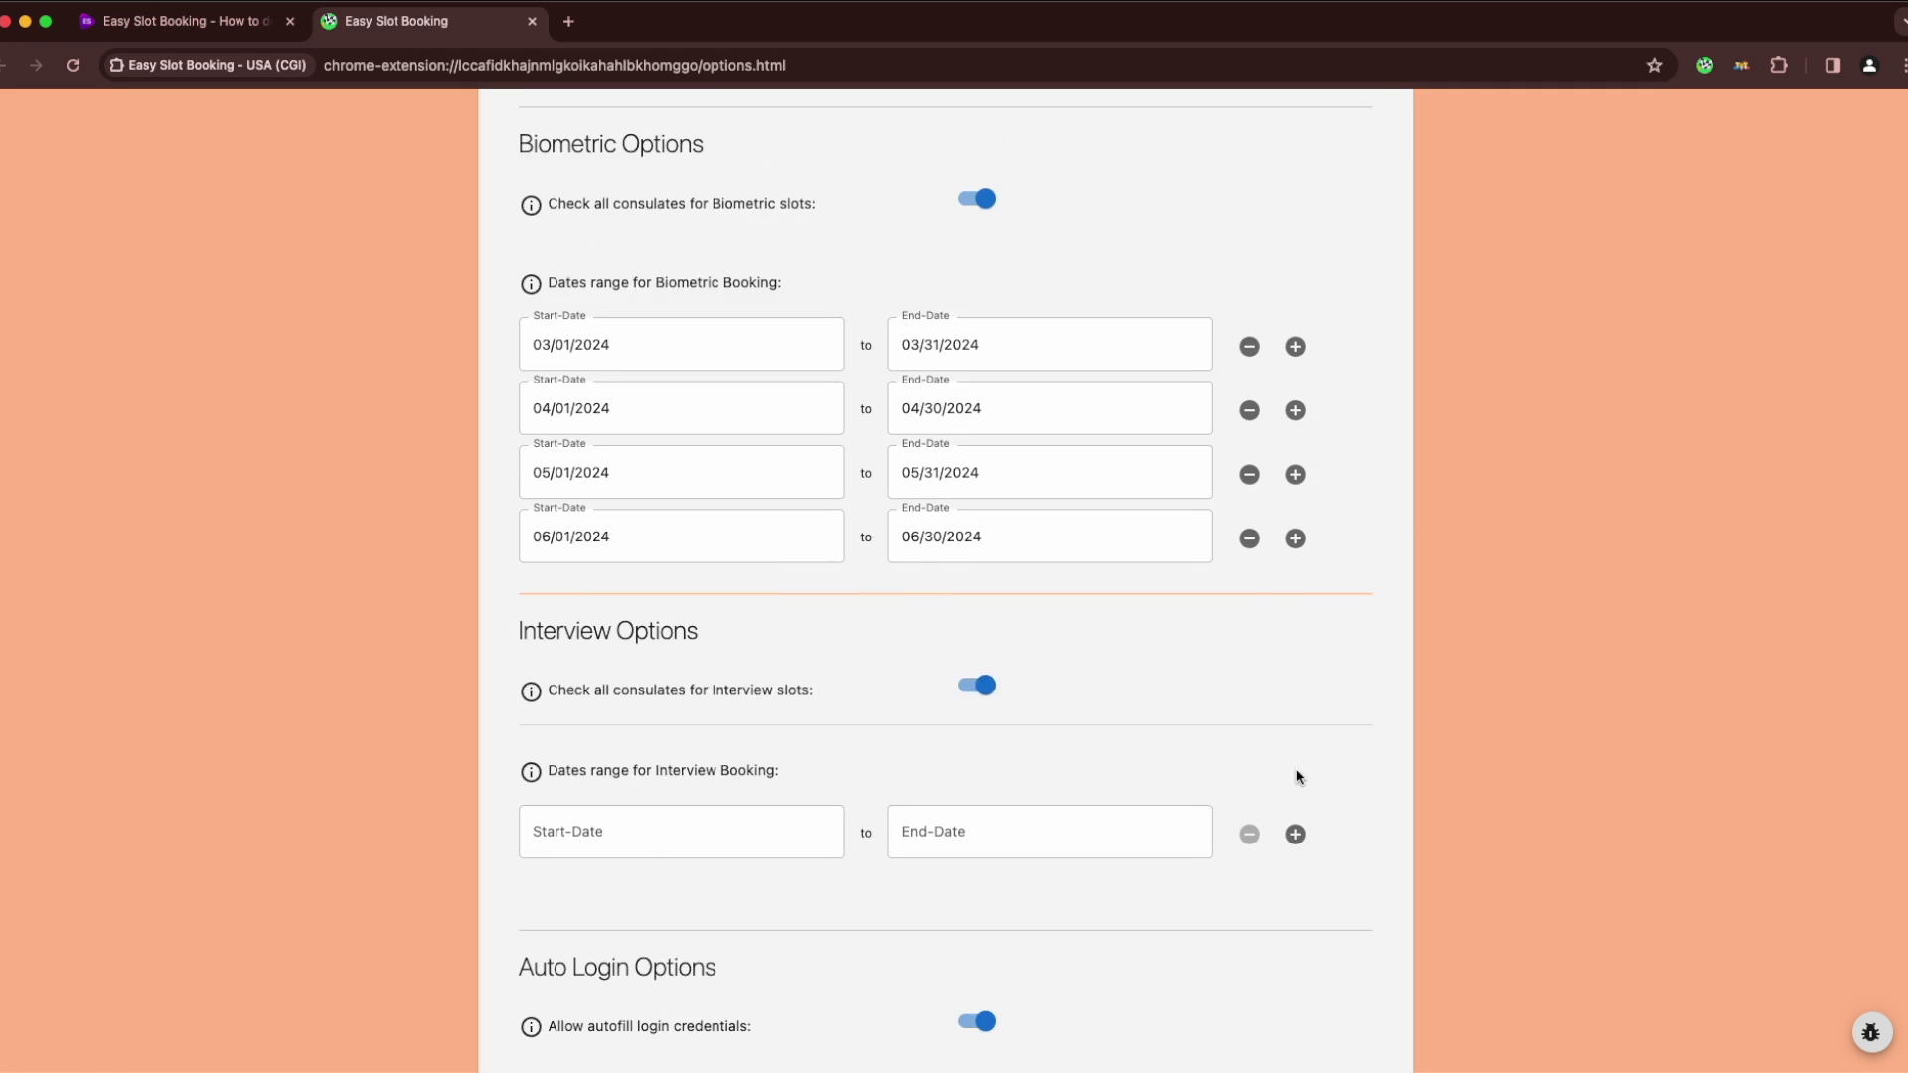
Set interview date ranges 03/01–03/31/2024 and 04/01–04/30/2024
scroll(917, 563, down, 5)
click(682, 387)
click(1027, 540)
click(822, 759)
click(1295, 390)
click(682, 453)
Add interview date ranges 05/01–05/31/2024 and 06/01–06/30/2024
click(1295, 455)
click(682, 516)
click(1025, 844)
click(1295, 518)
click(681, 581)
click(1064, 732)
click(822, 946)
scroll(1256, 850, down, 10)
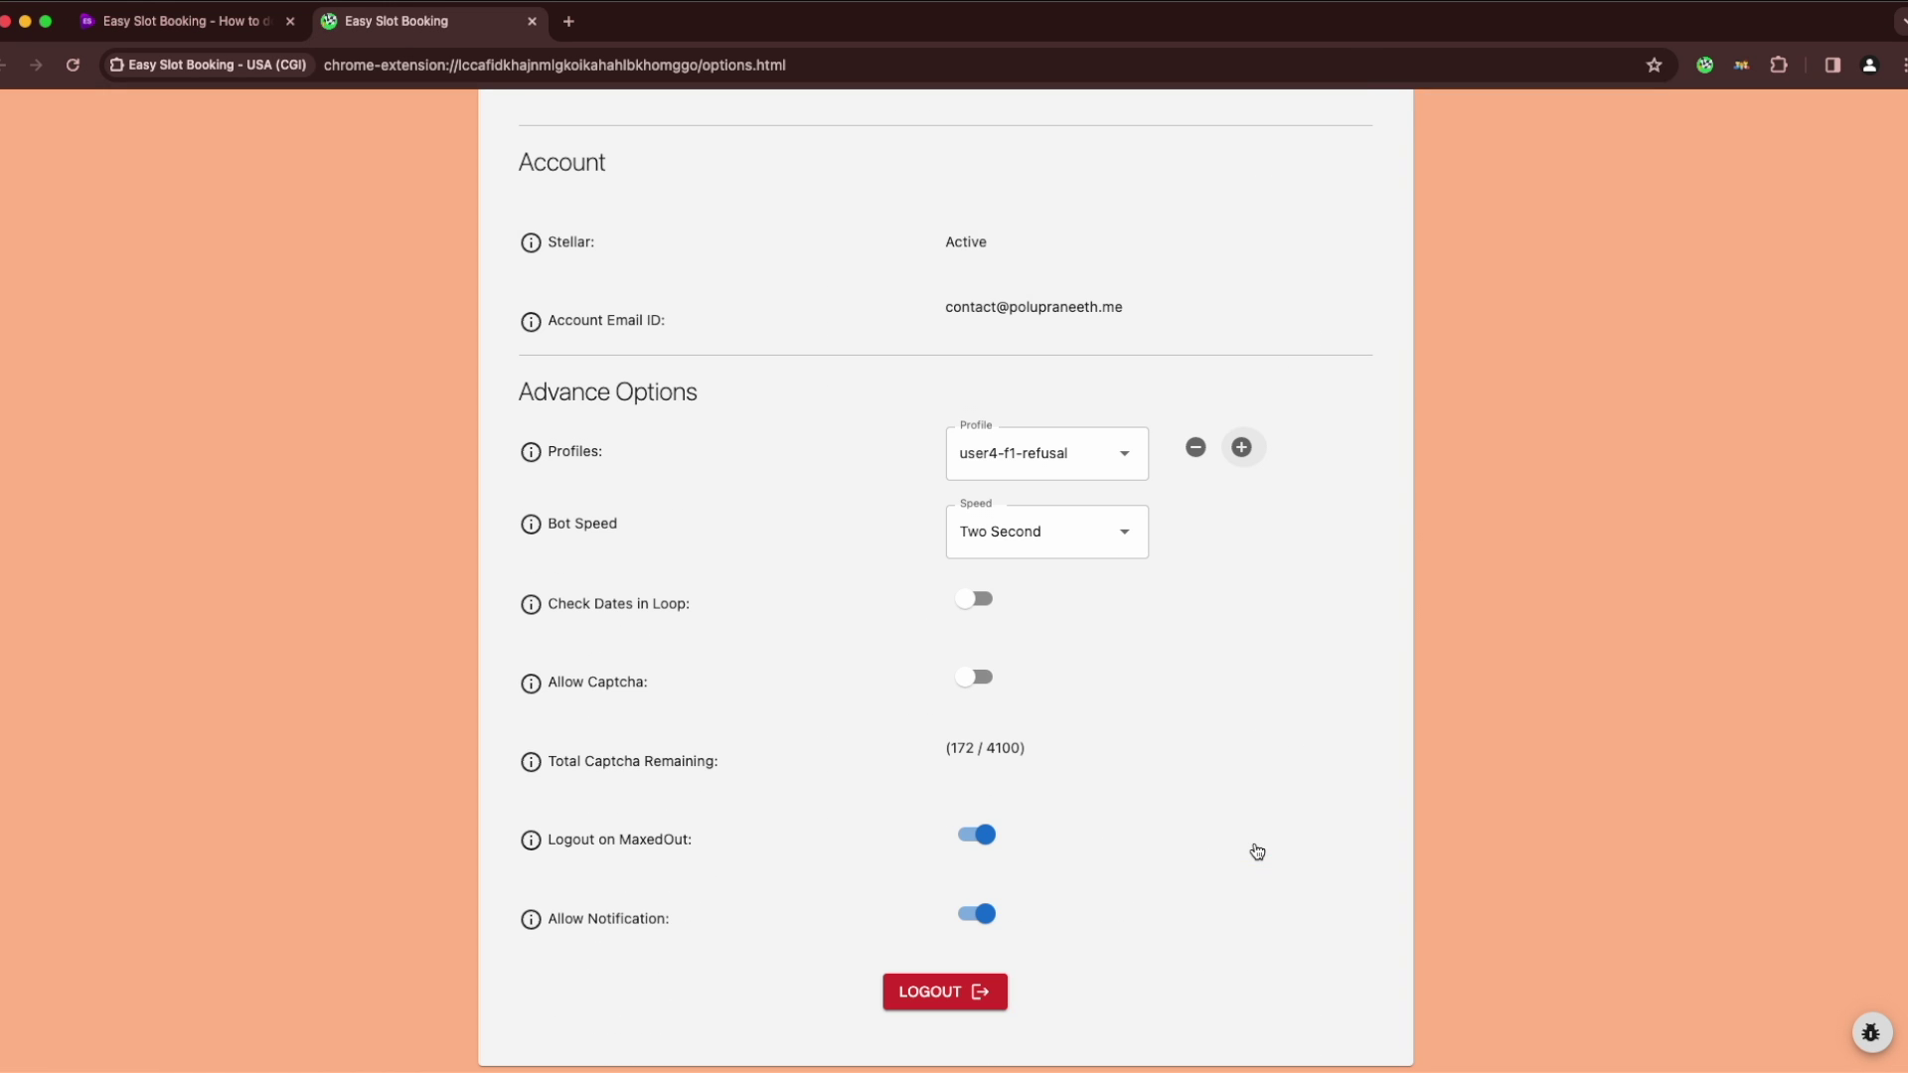
scroll(1903, 817, up, 5)
scroll(1903, 817, up, 12)
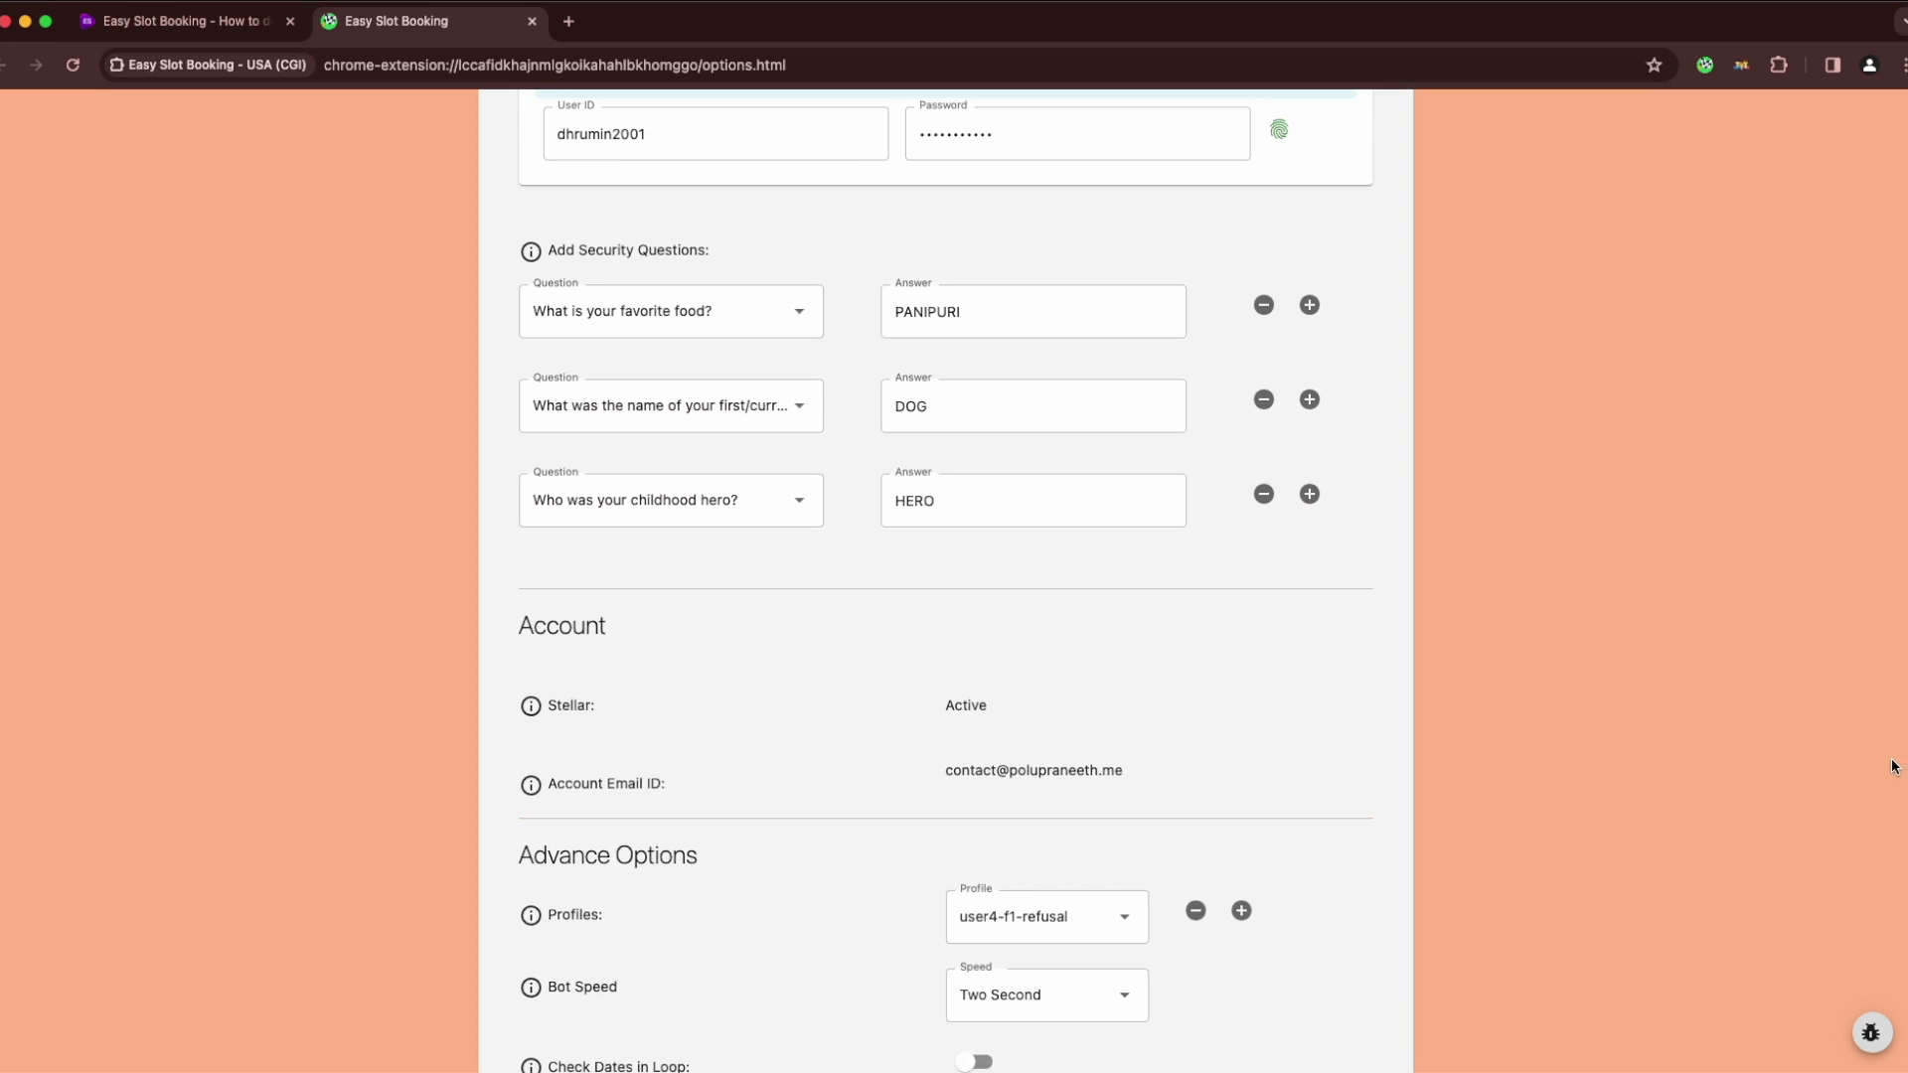
scroll(1840, 608, up, 14)
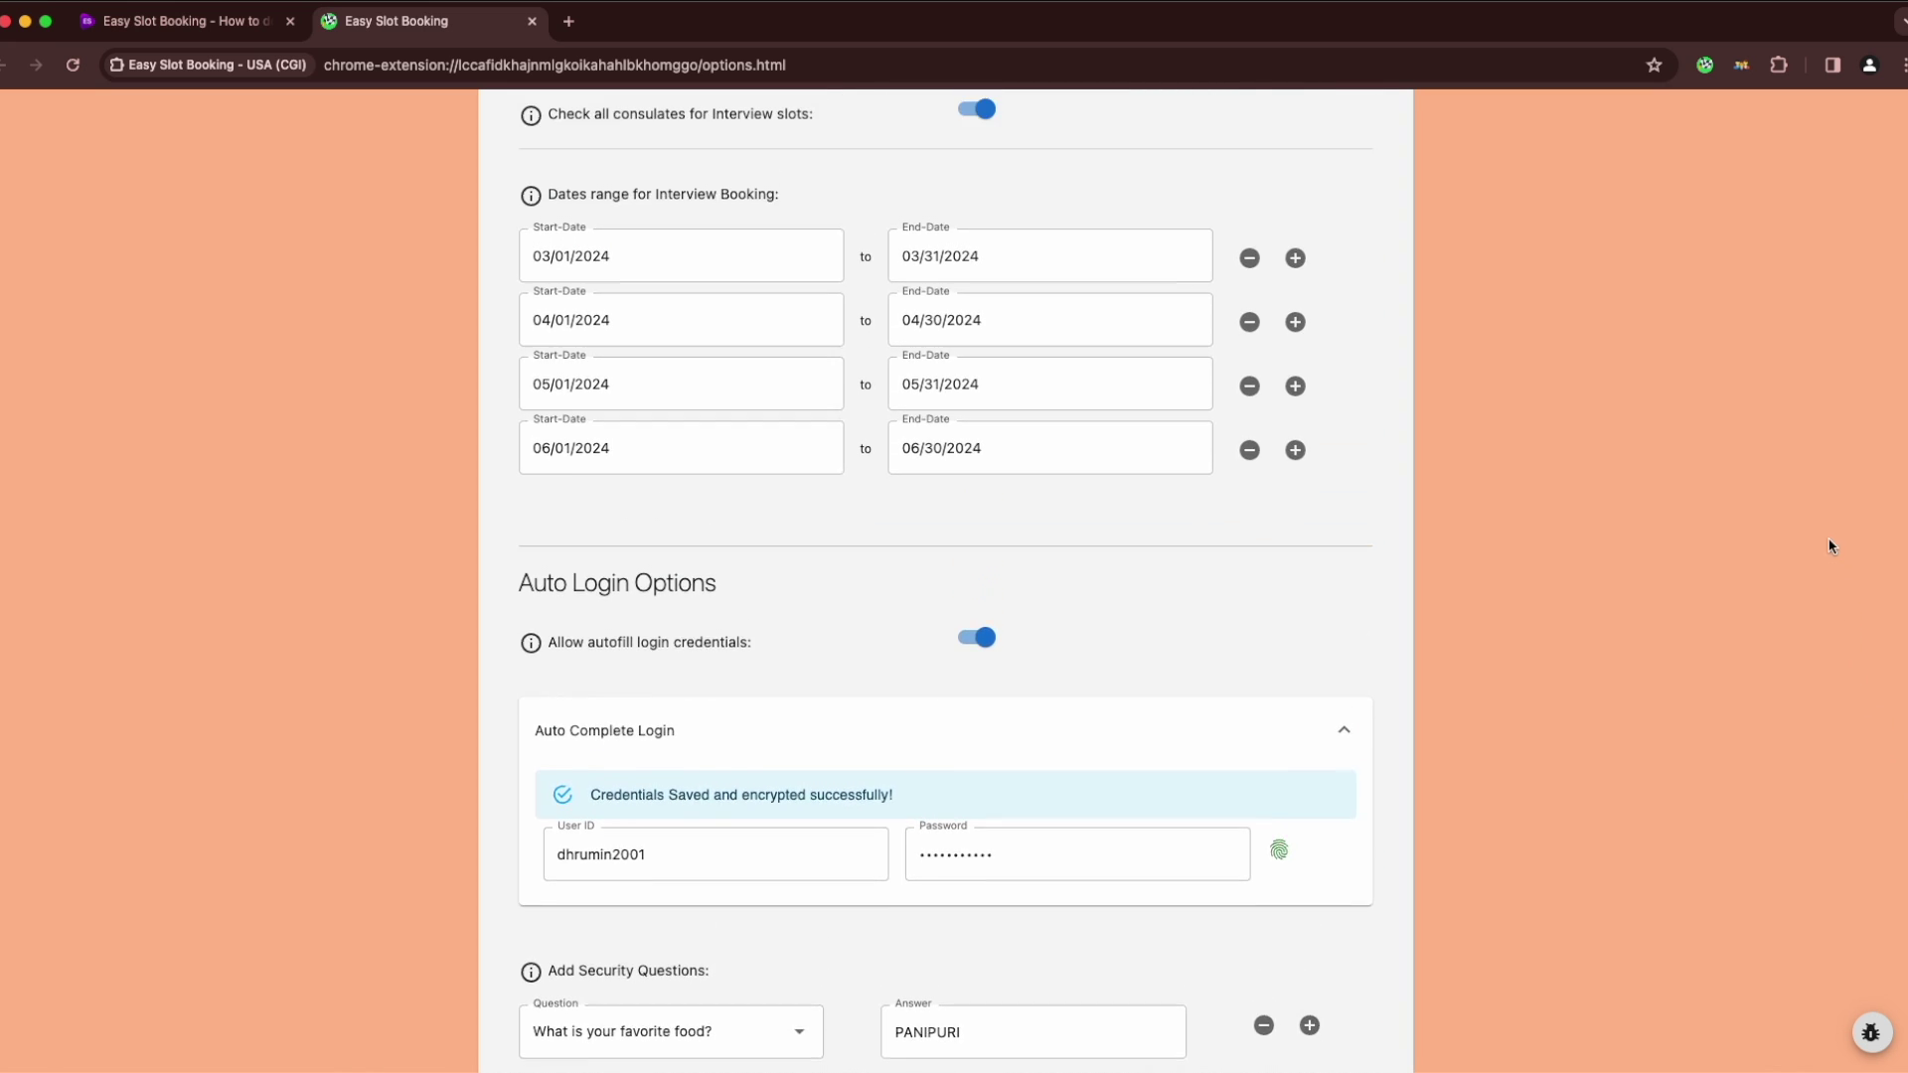
scroll(1790, 355, up, 8)
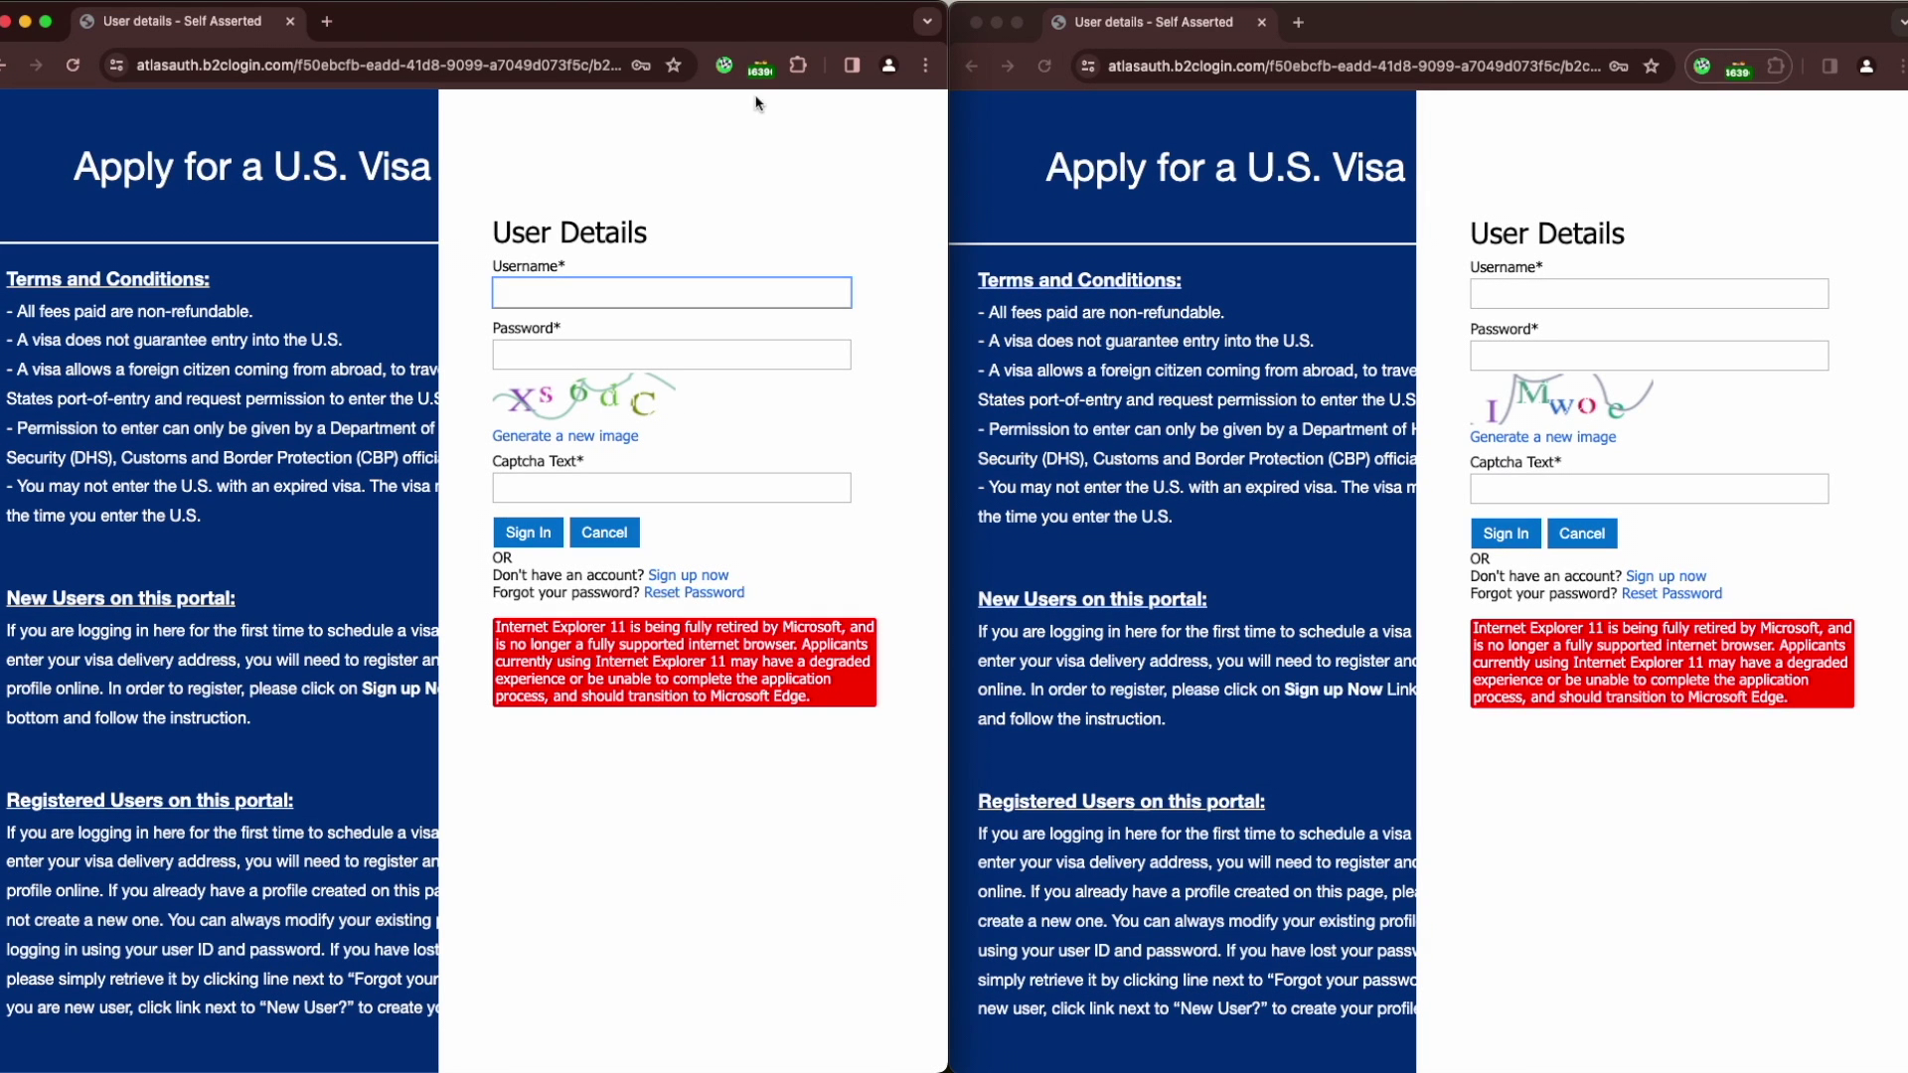
Start the bot for user2 in the left window and user4-f1-refusal in the right
click(721, 63)
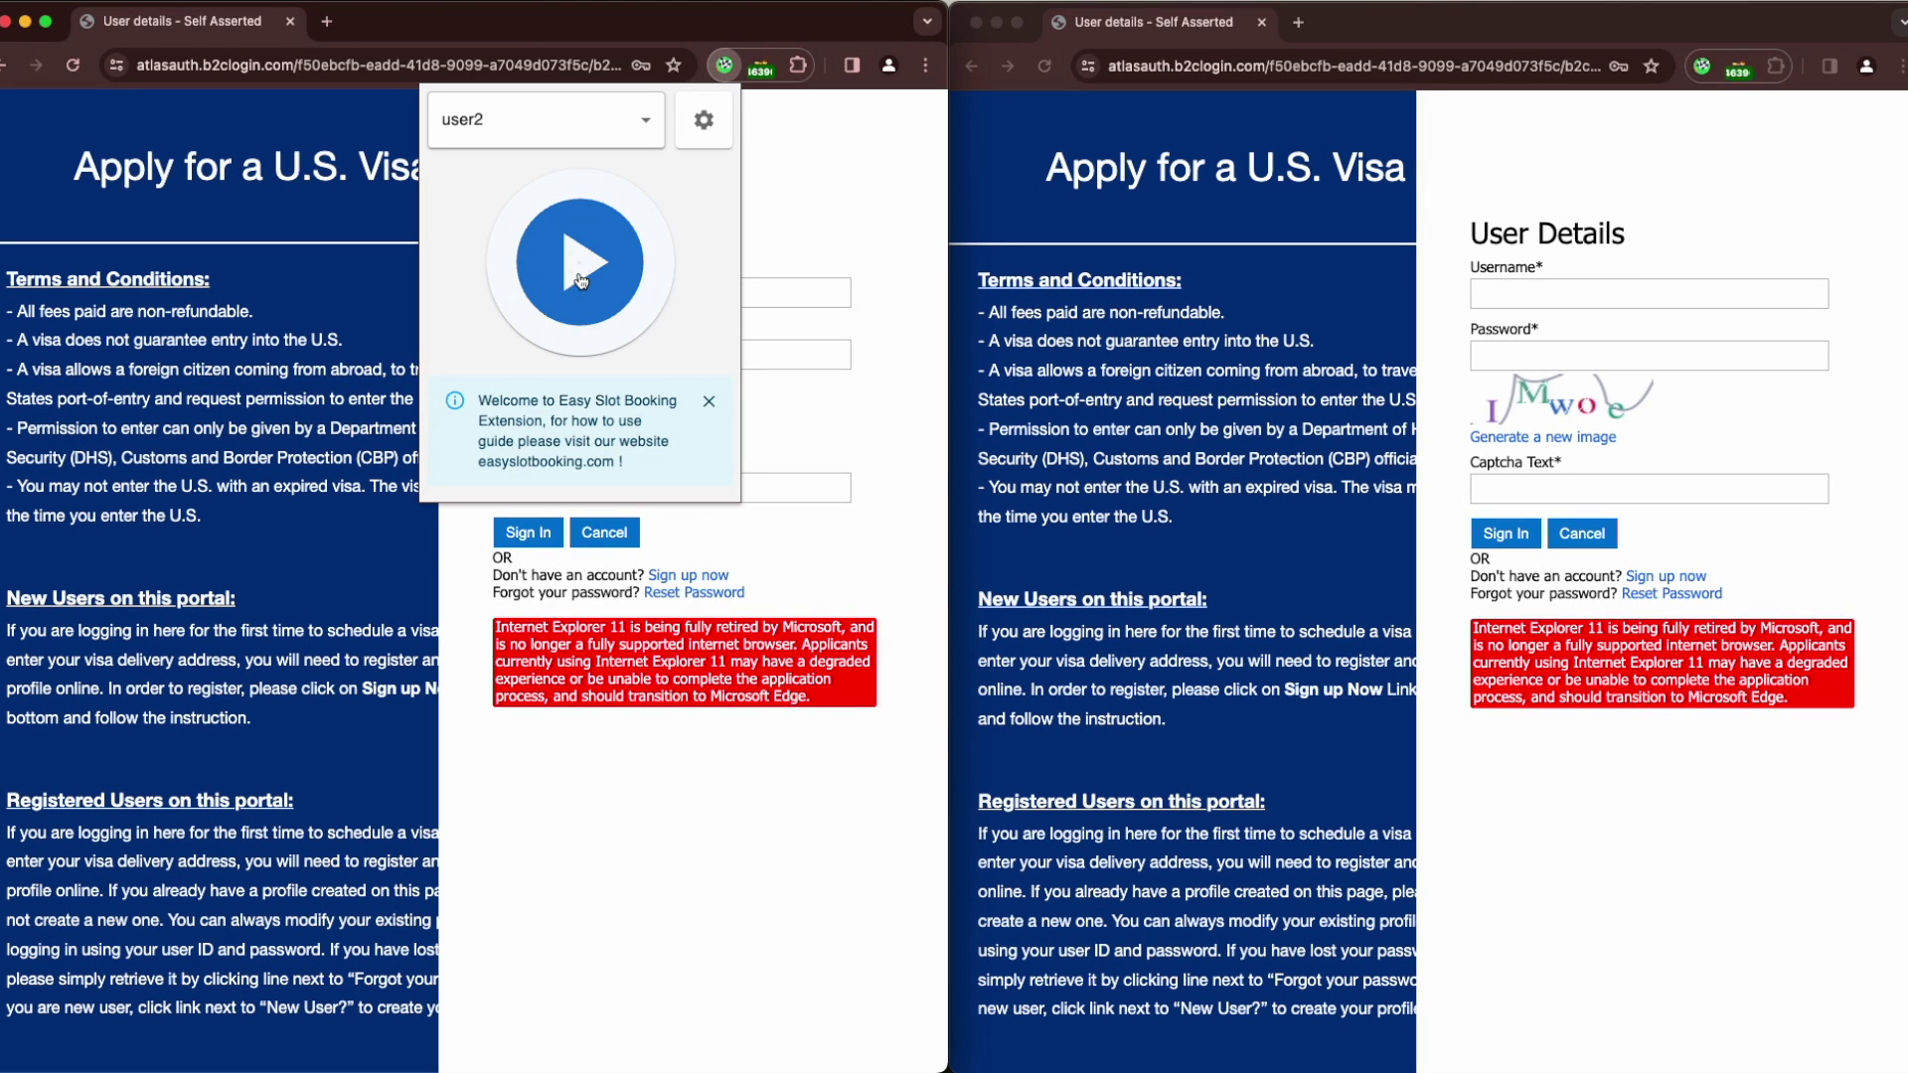
click(582, 205)
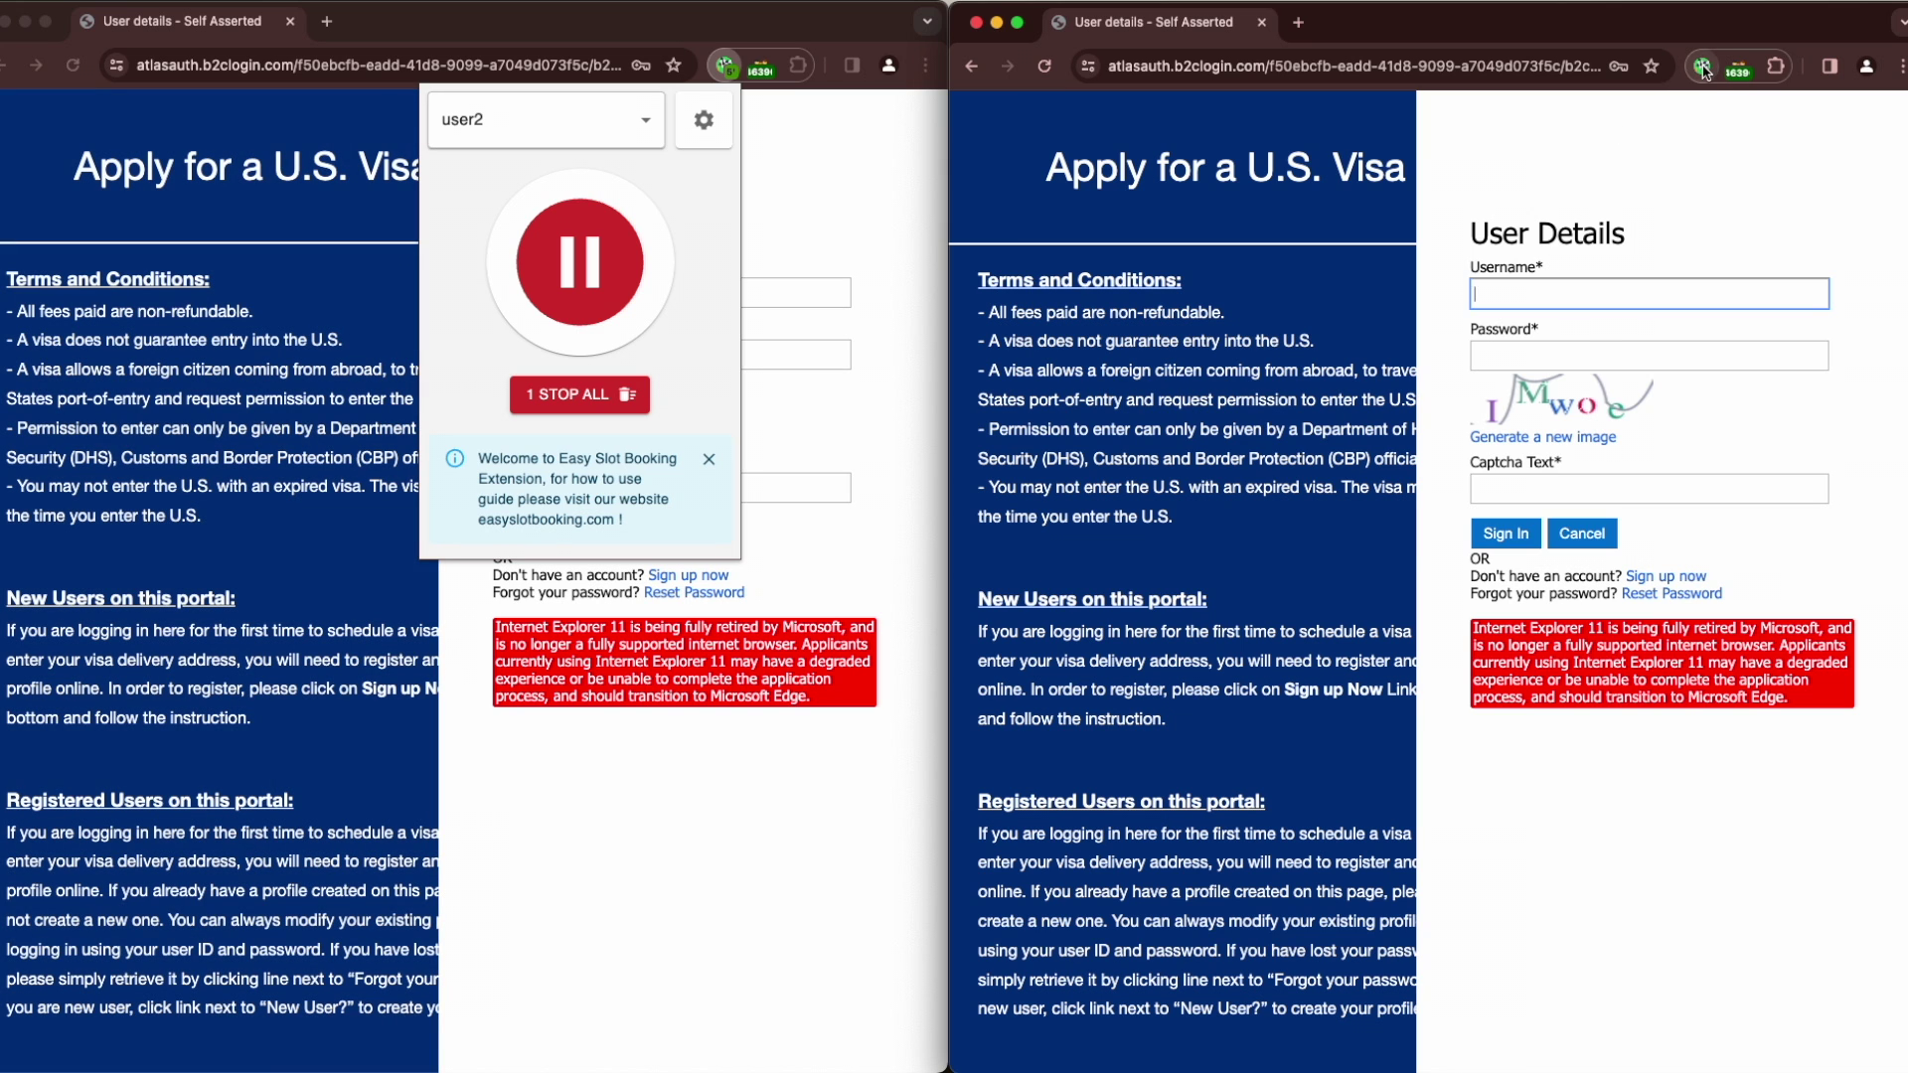
click(1709, 66)
click(1537, 117)
click(1466, 426)
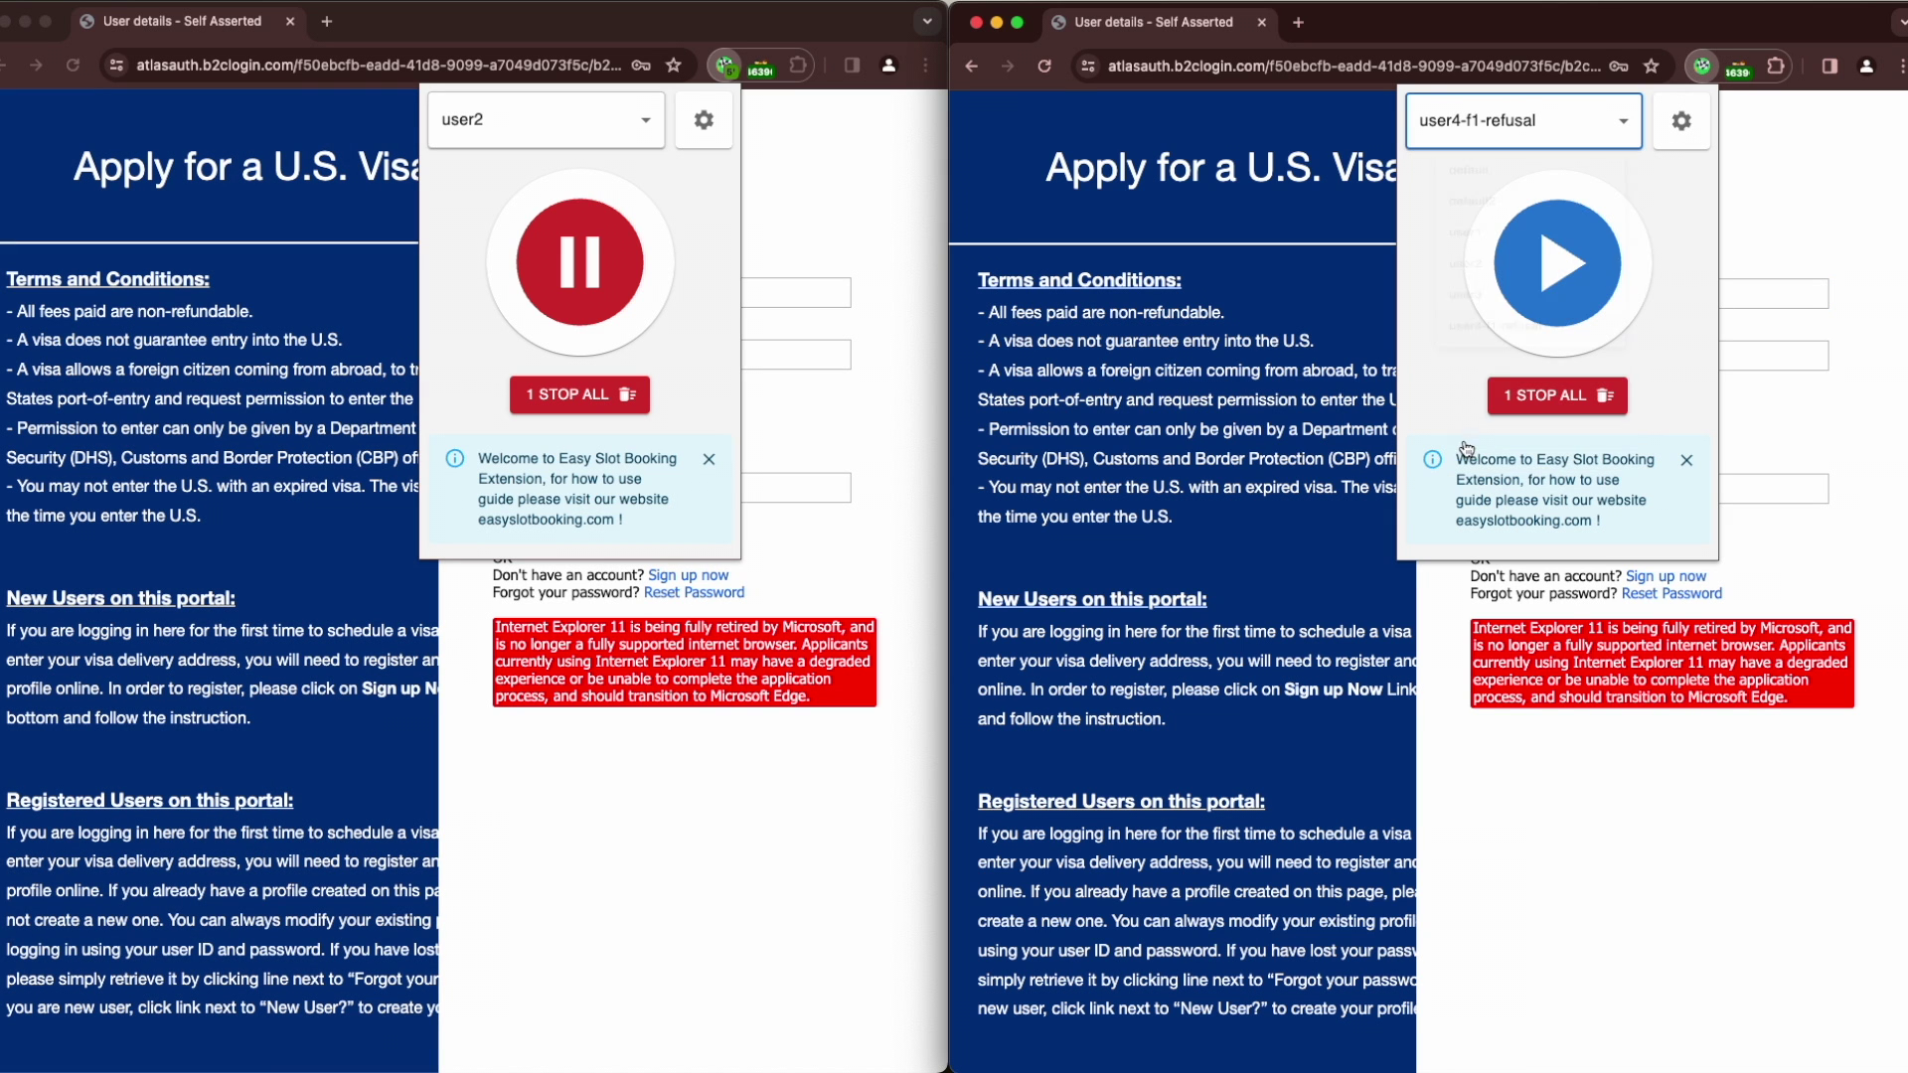
click(1558, 260)
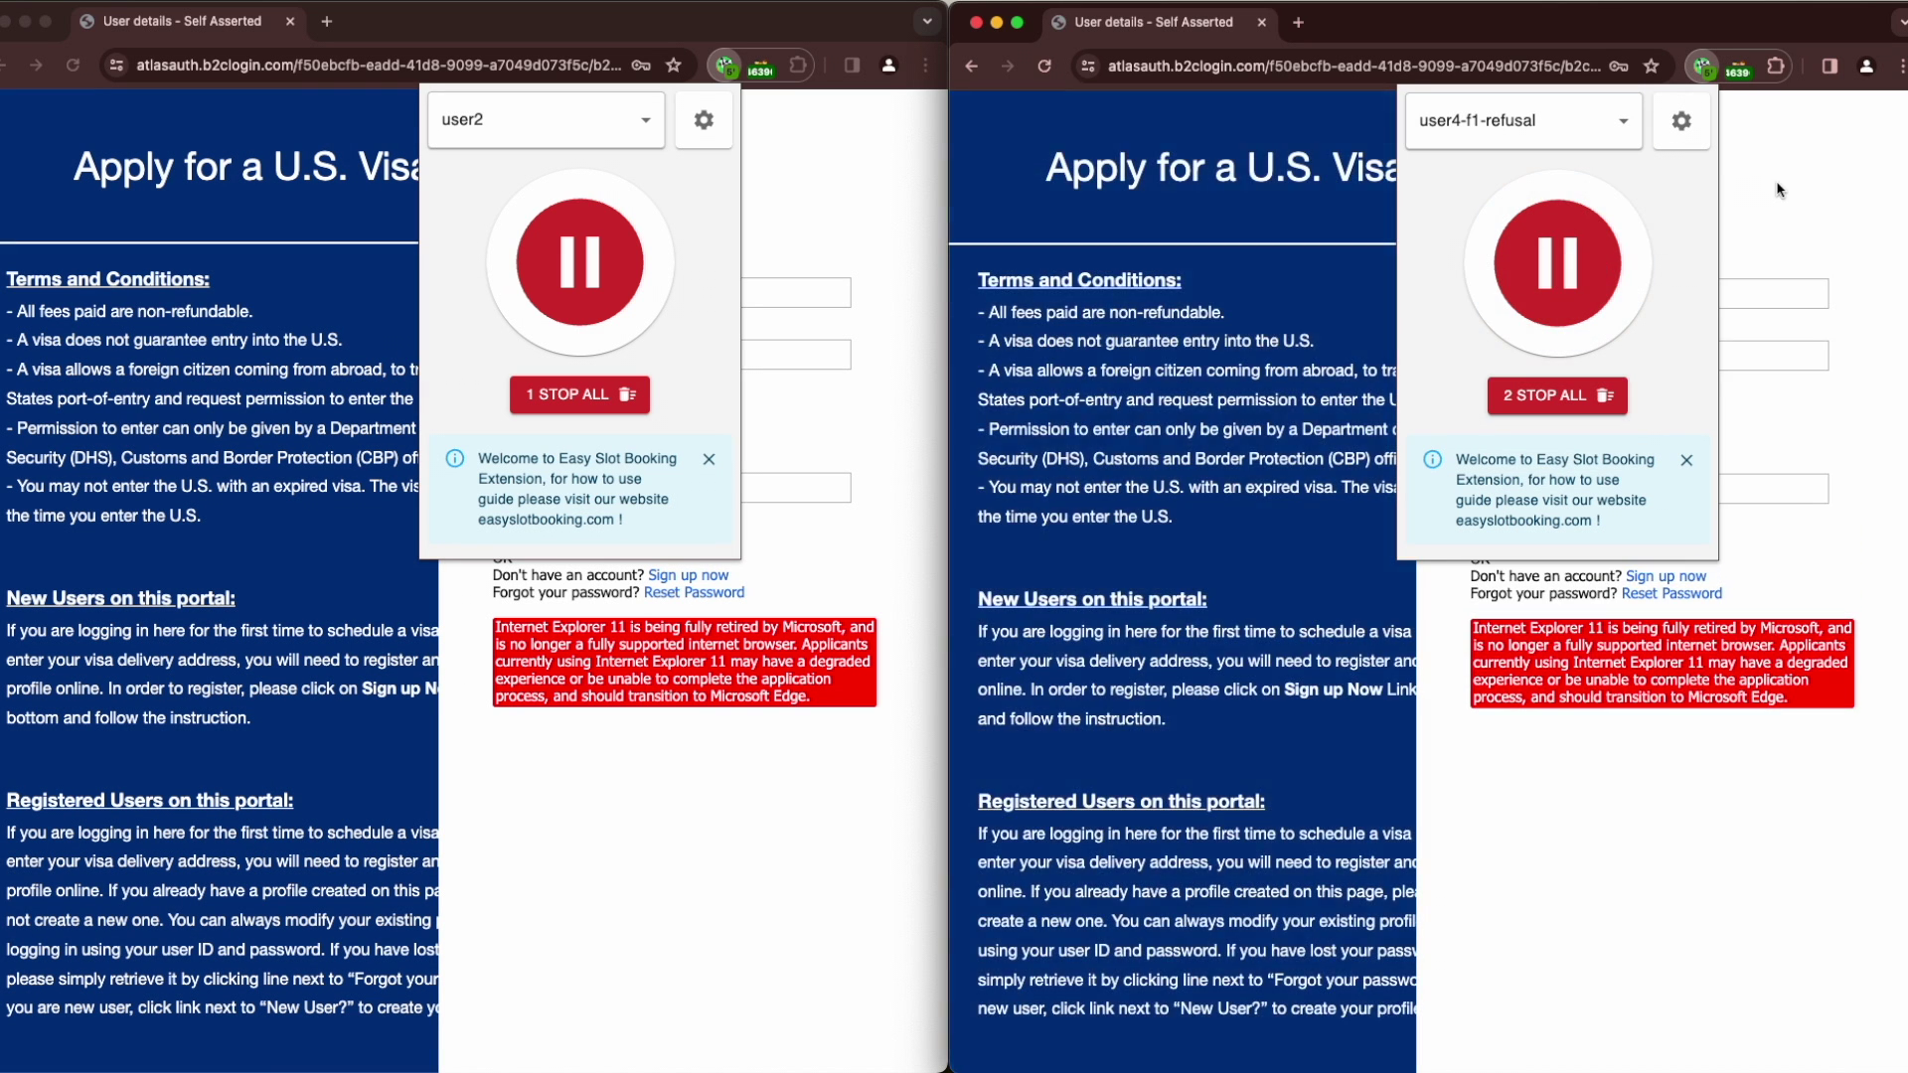
Enter the captcha text in both login forms and submit the right window's login
click(635, 502)
text(hRYL3)
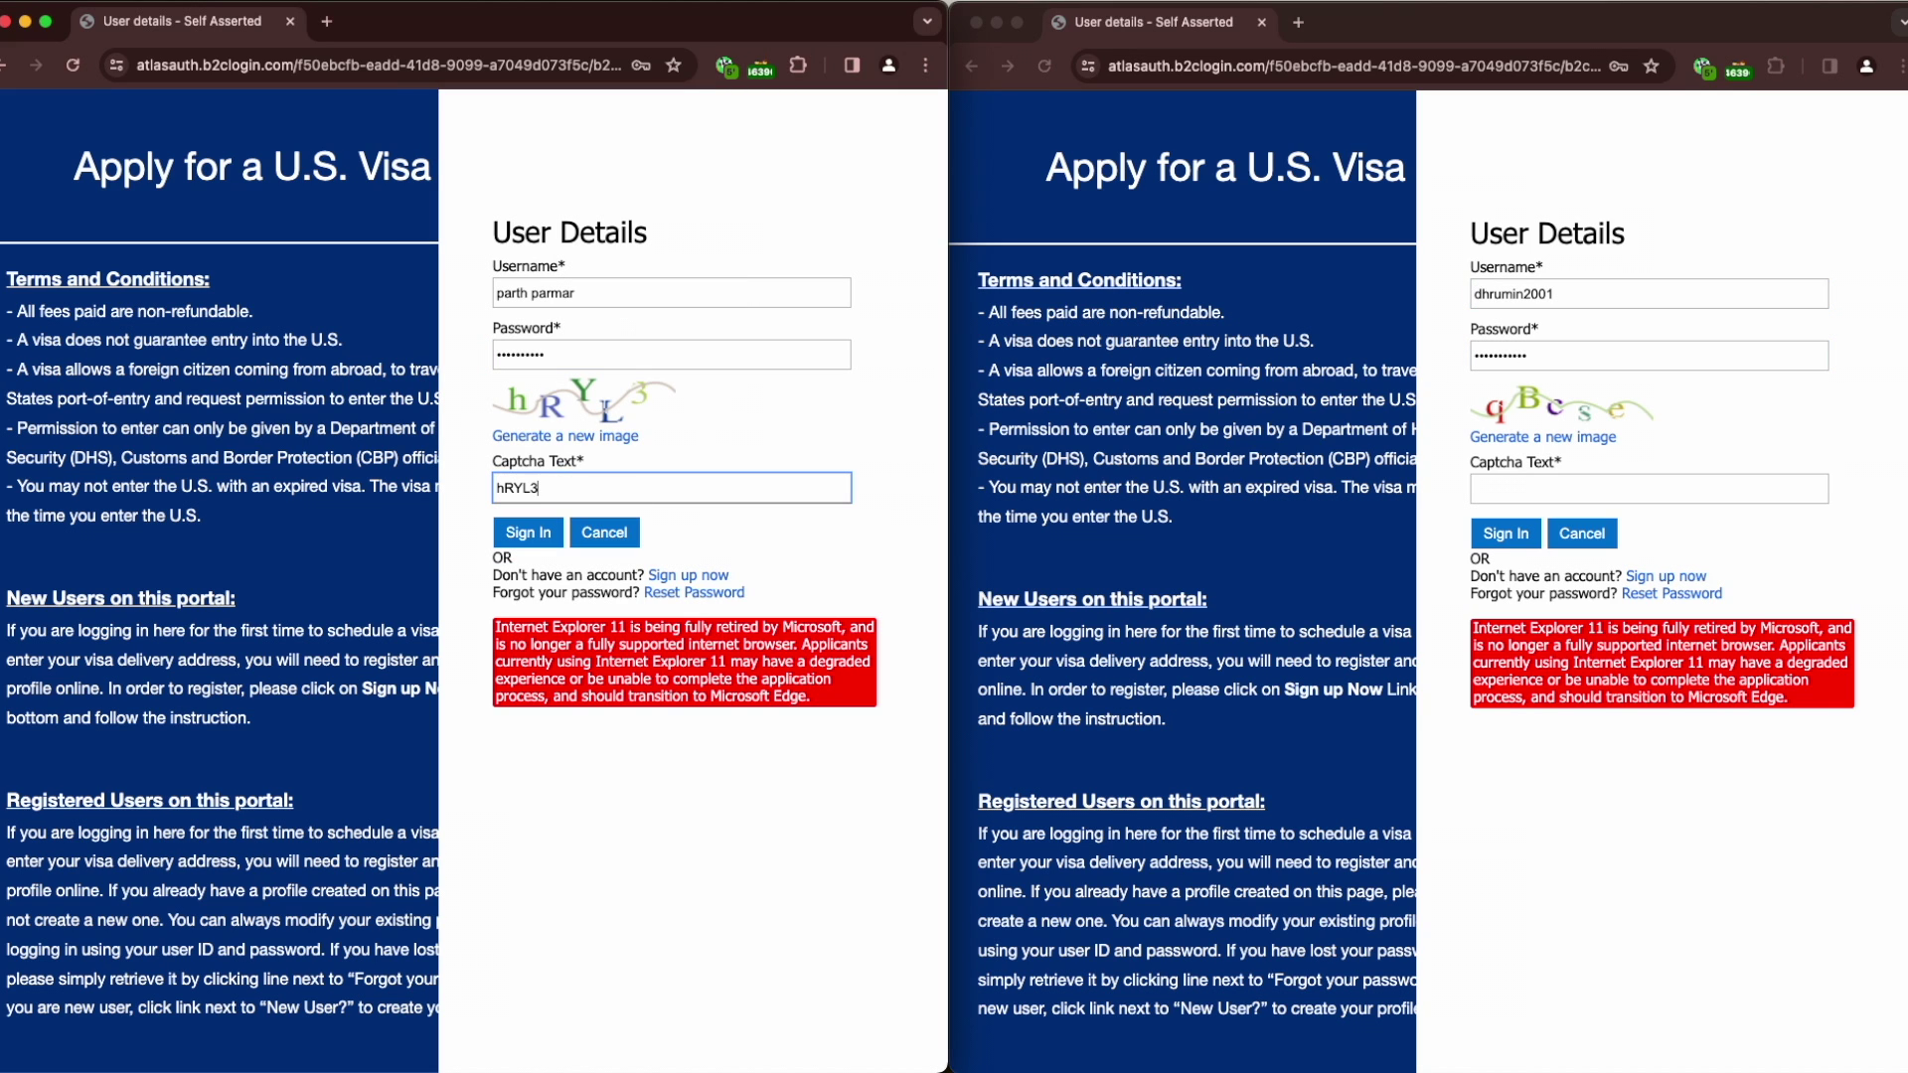
click(1530, 488)
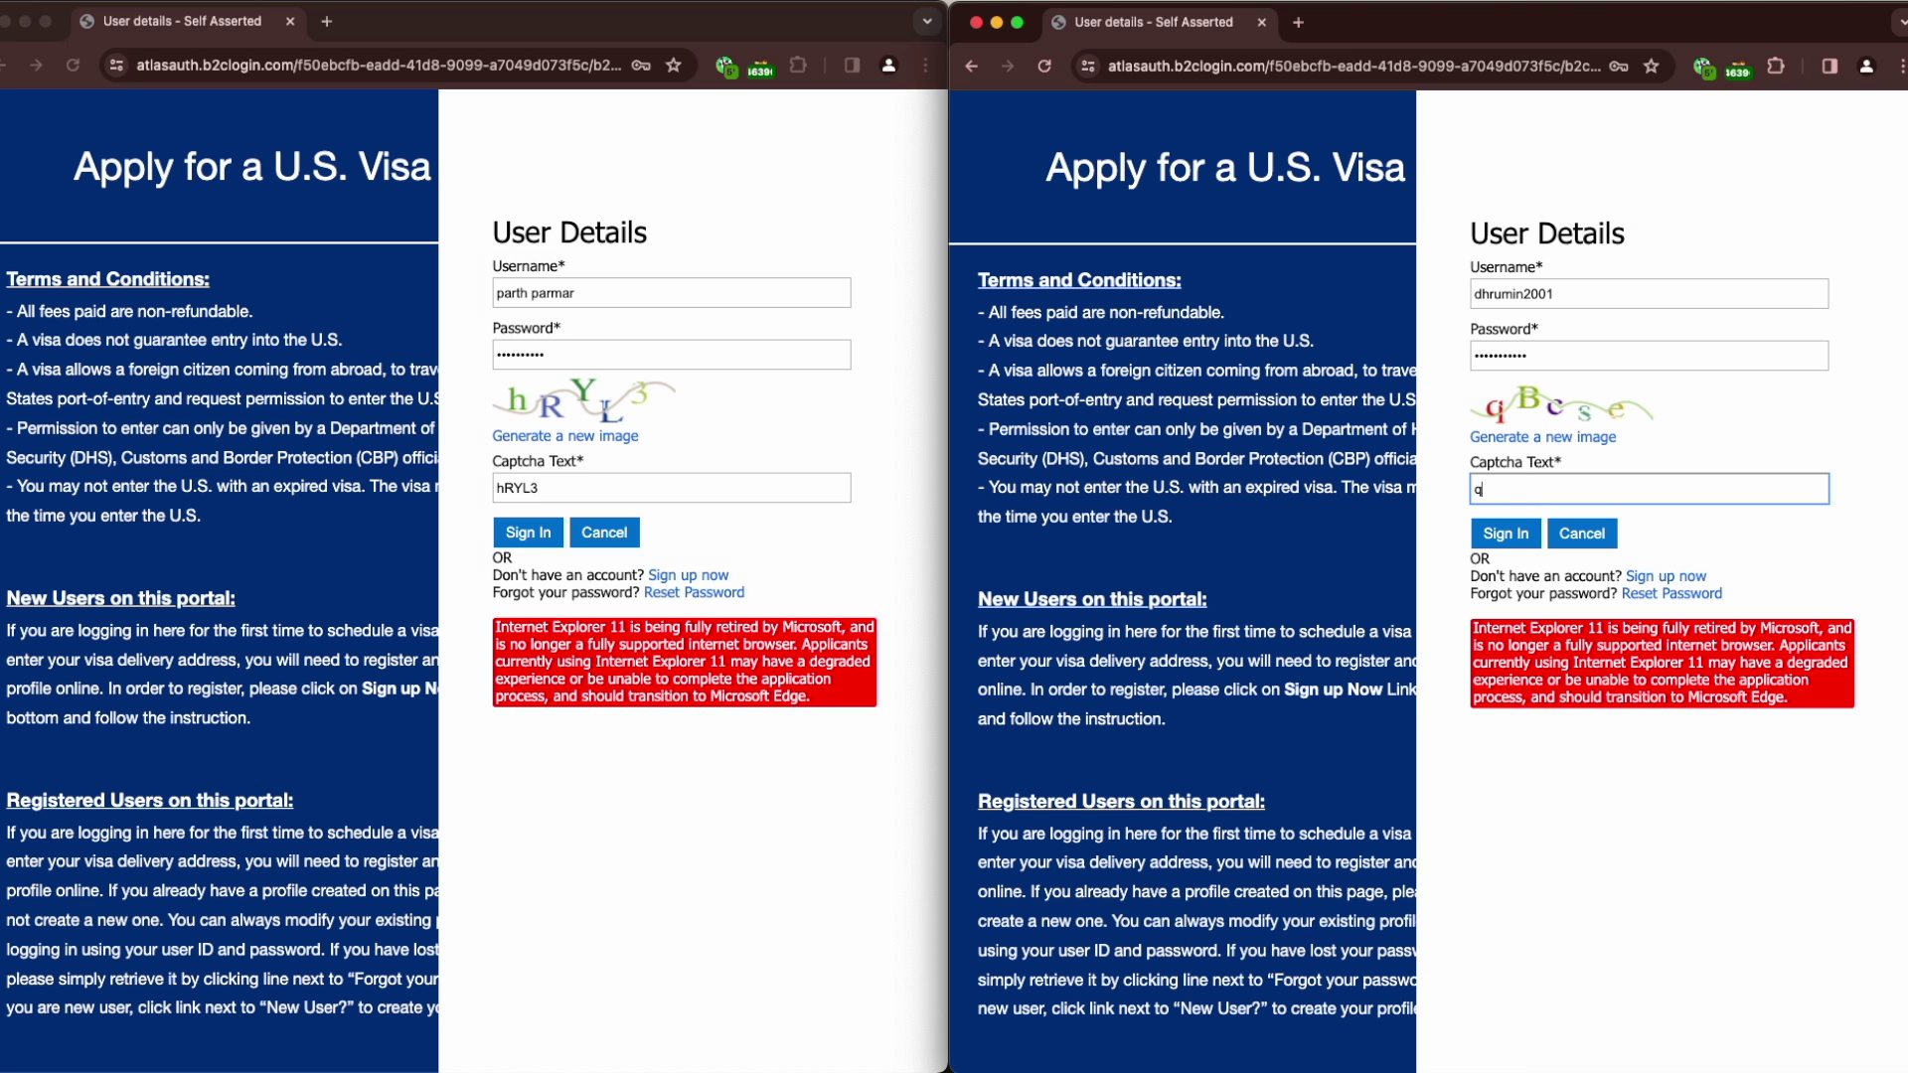
key(Return)
Sign in from the left window and stop its bot
click(547, 541)
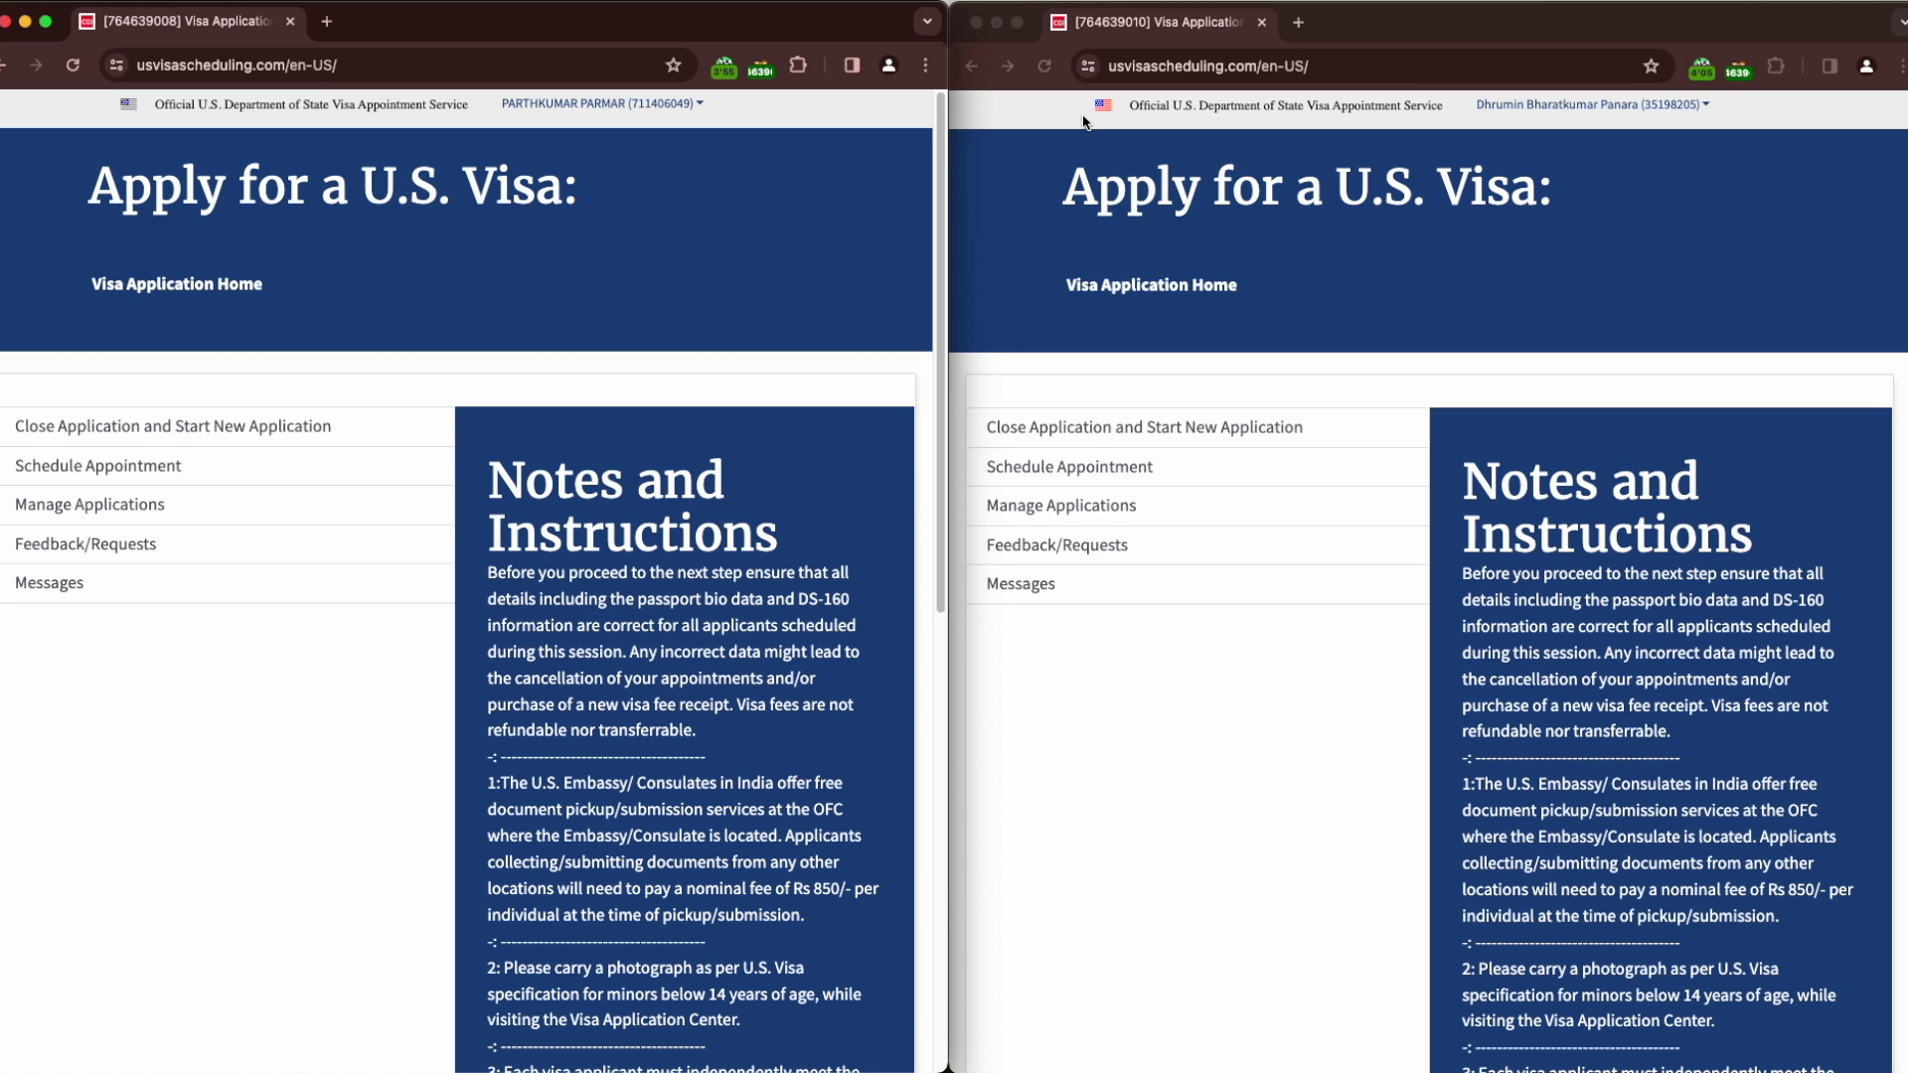
click(724, 67)
click(623, 264)
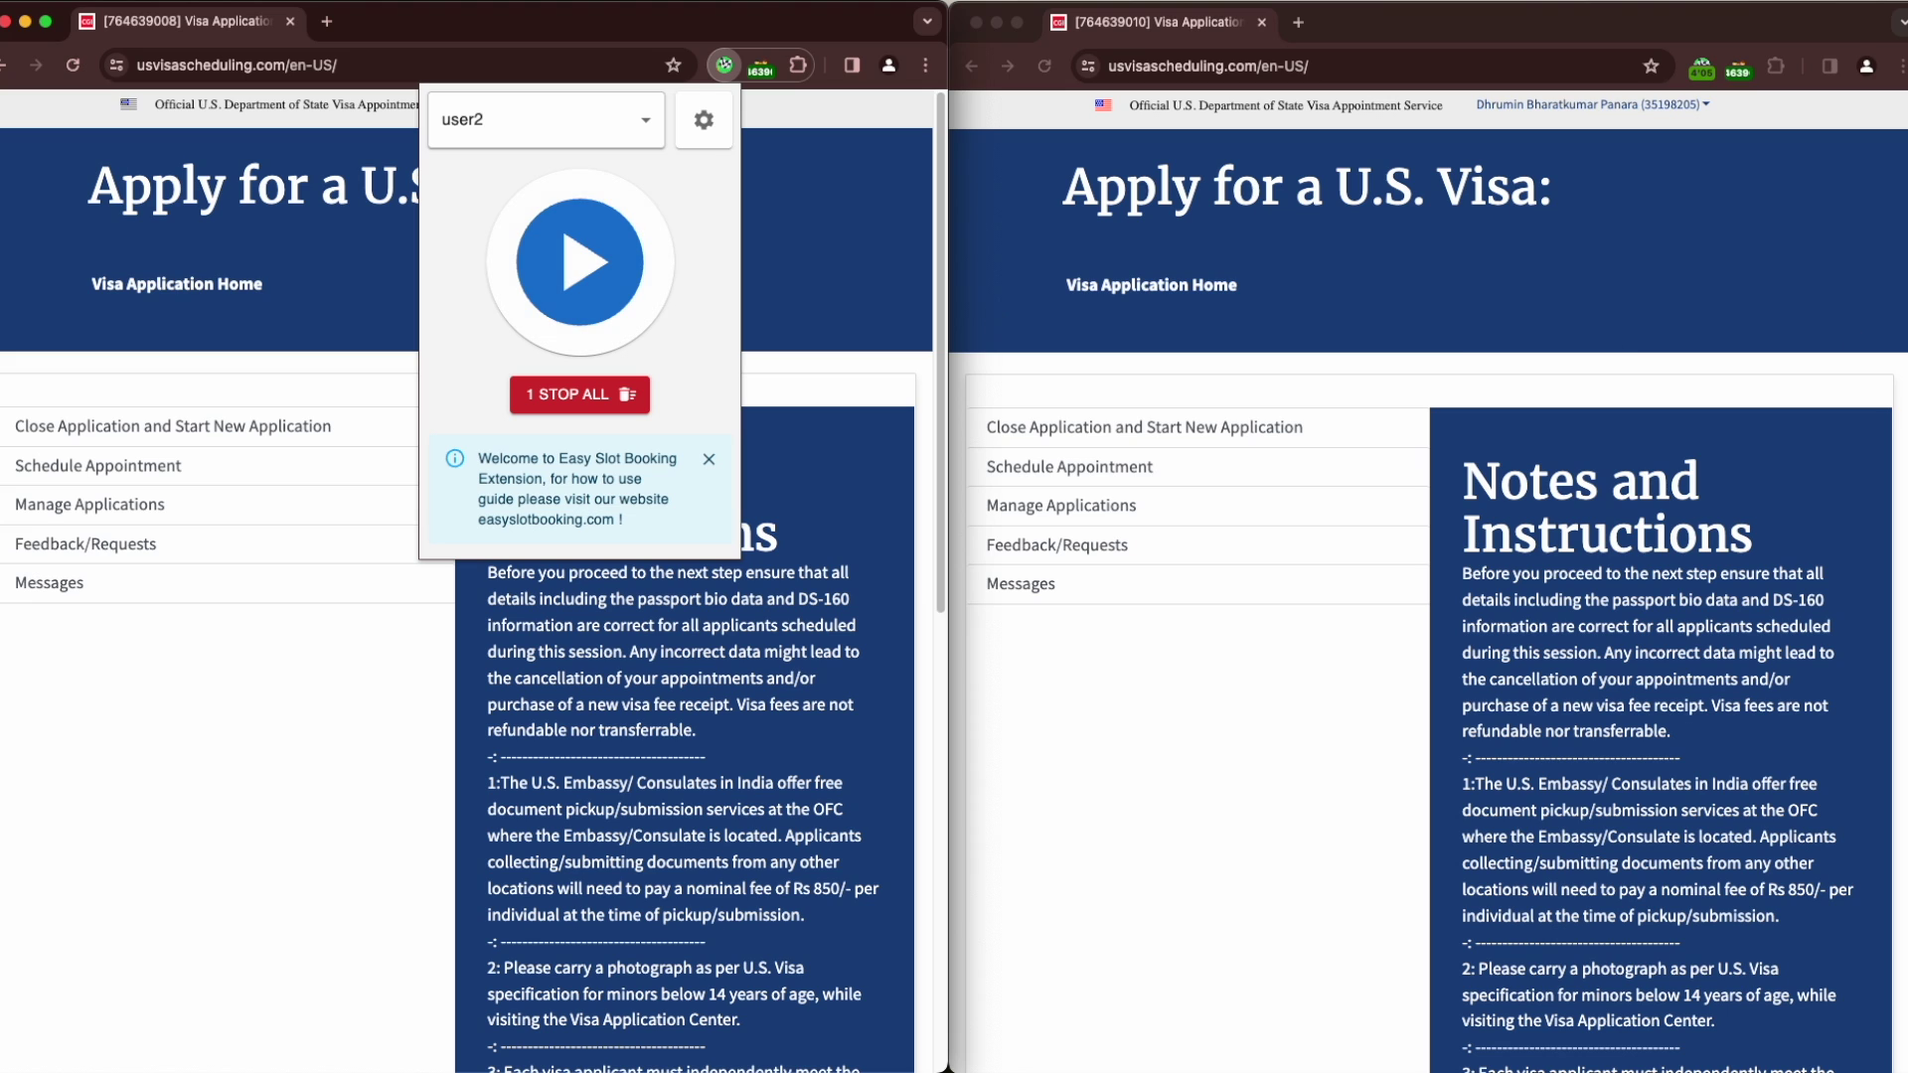
click(1792, 279)
Stop the right window's bot, dismiss both extension panels, and open the extension settings page
click(1703, 69)
click(1556, 262)
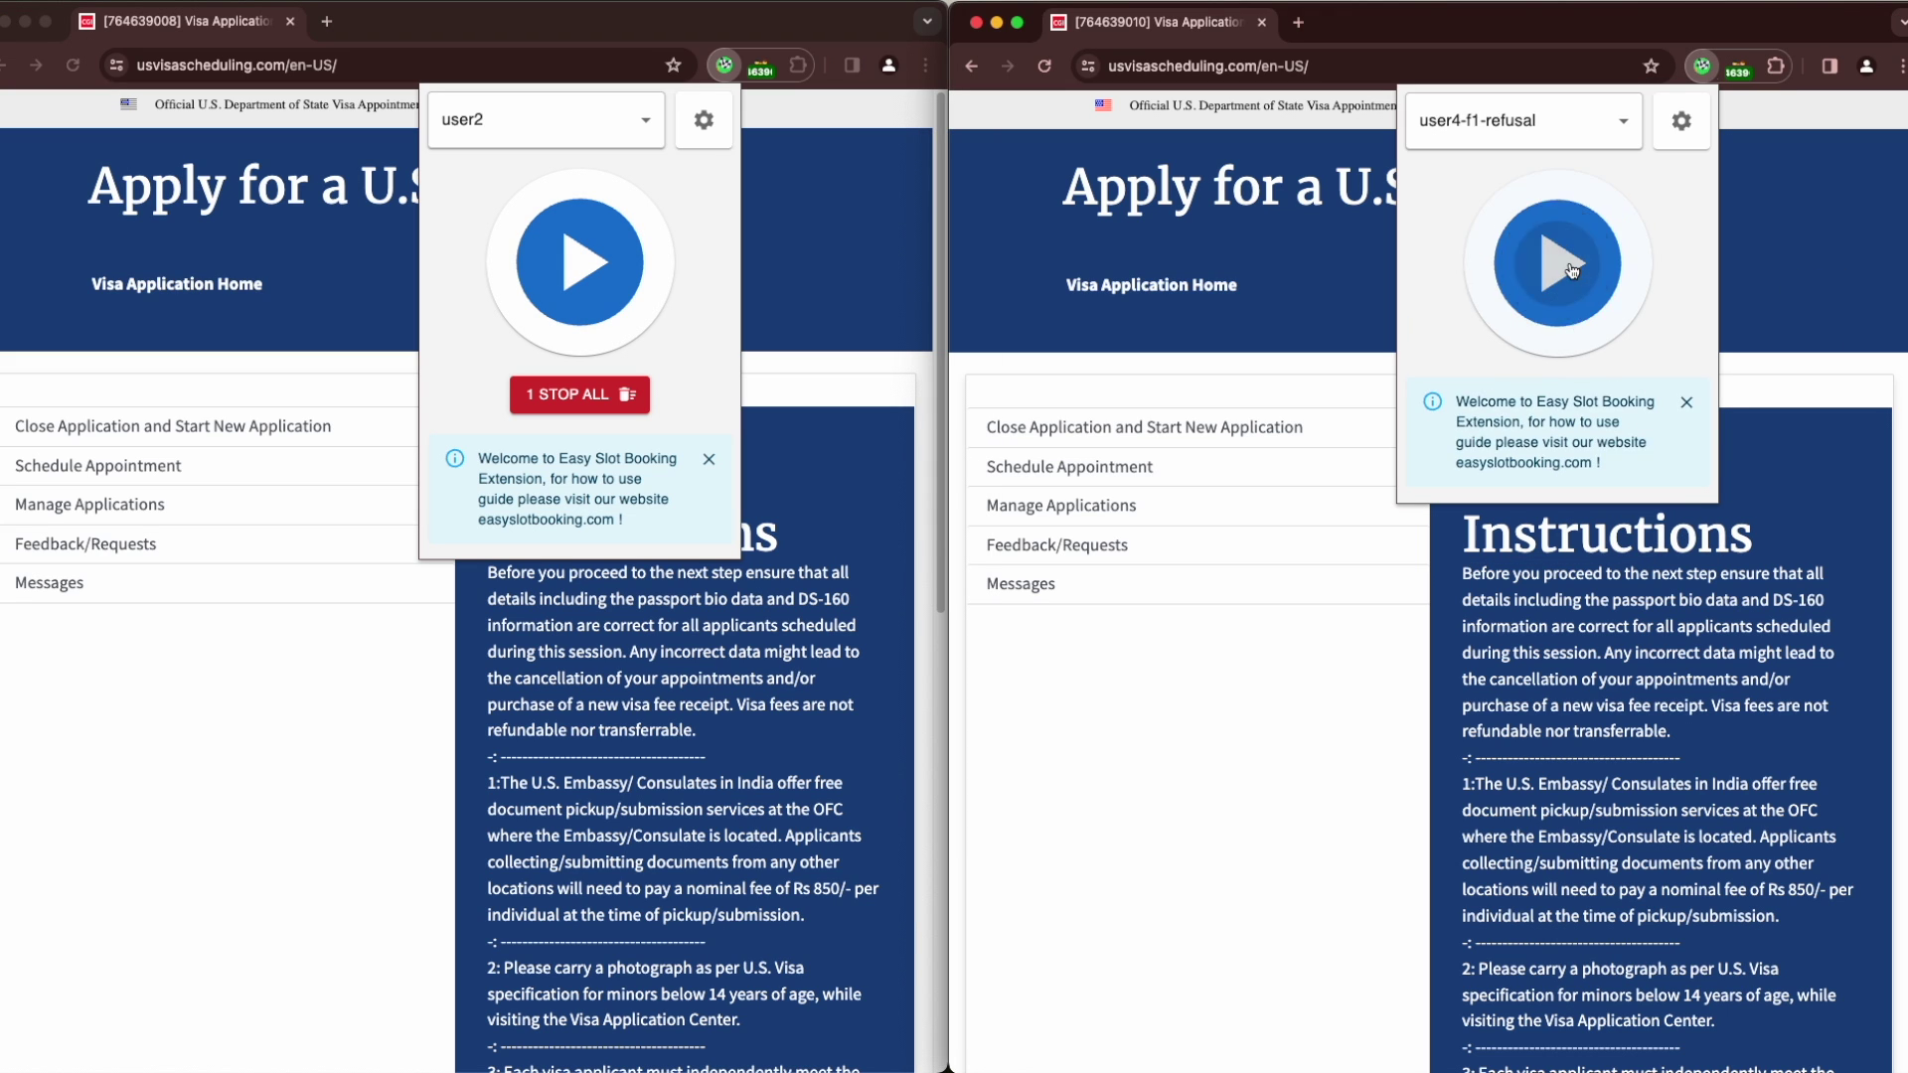
click(1796, 250)
click(813, 270)
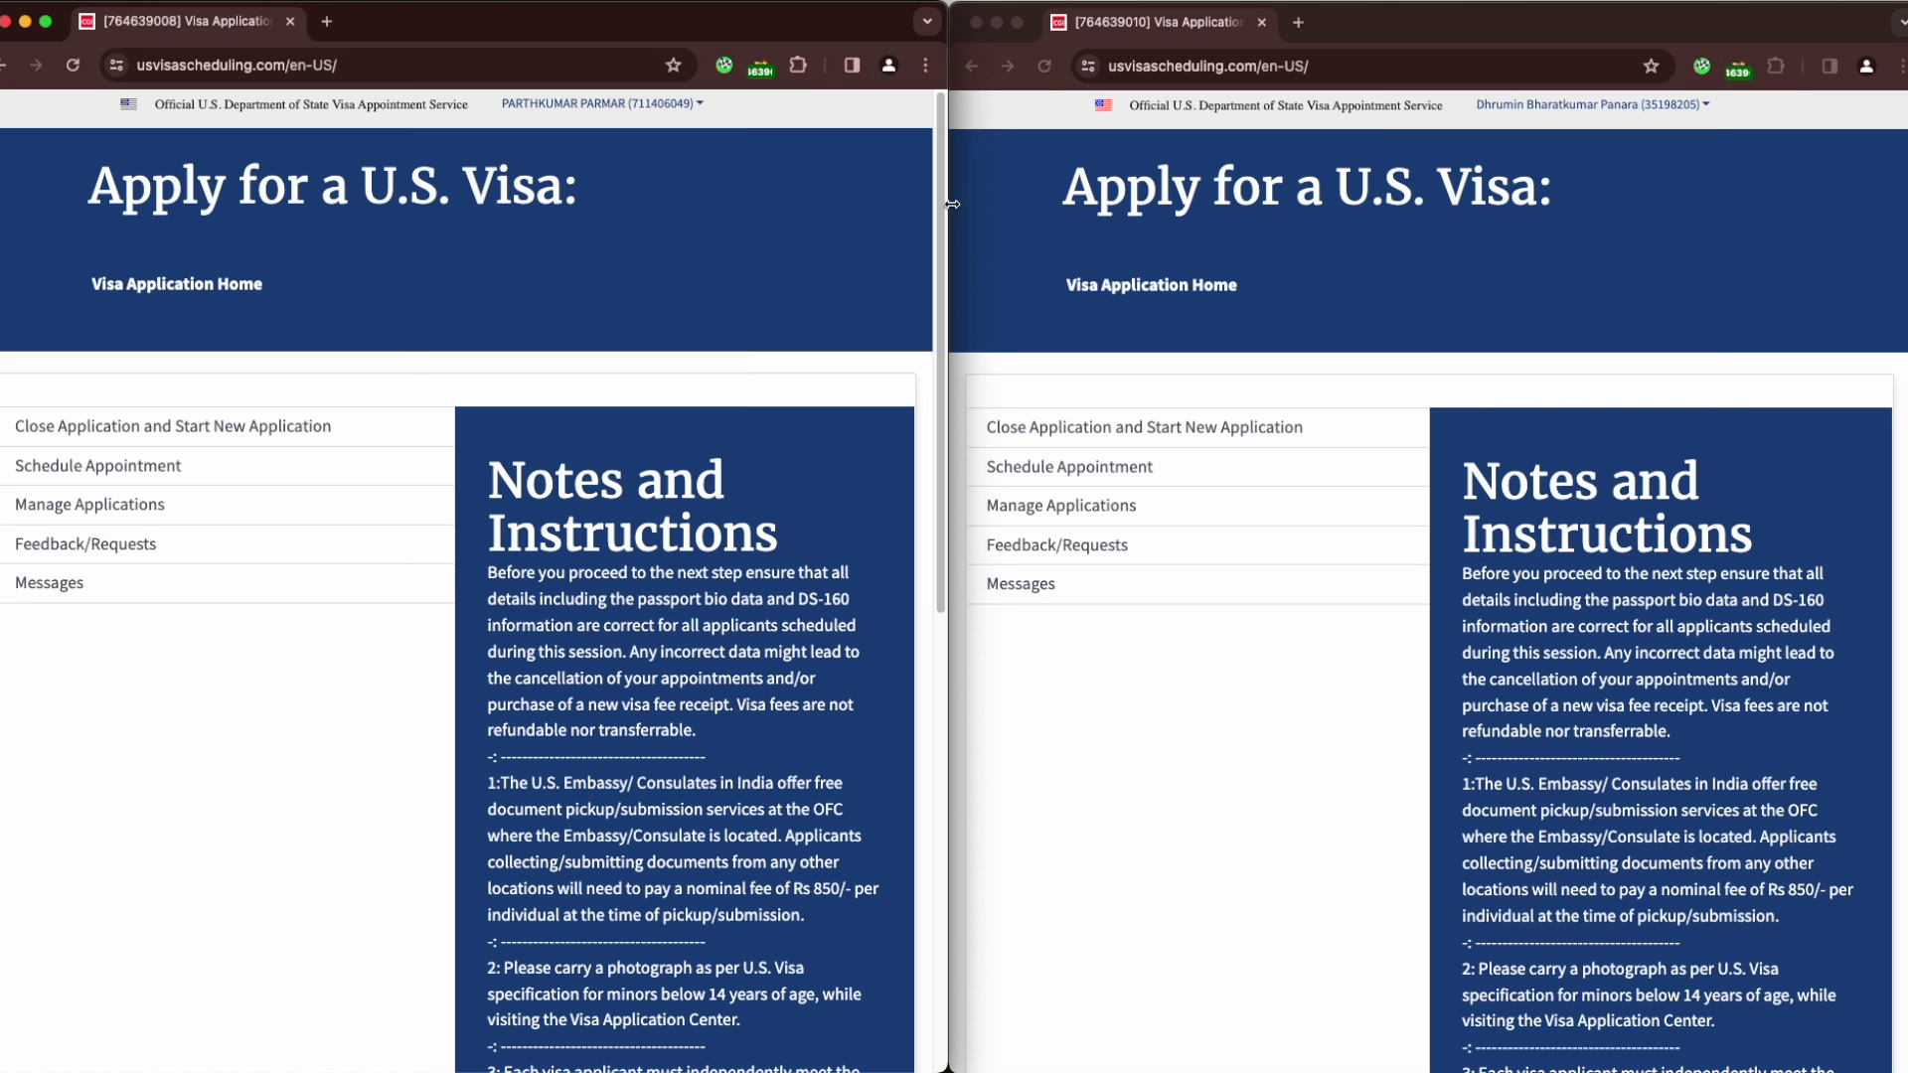
click(1704, 70)
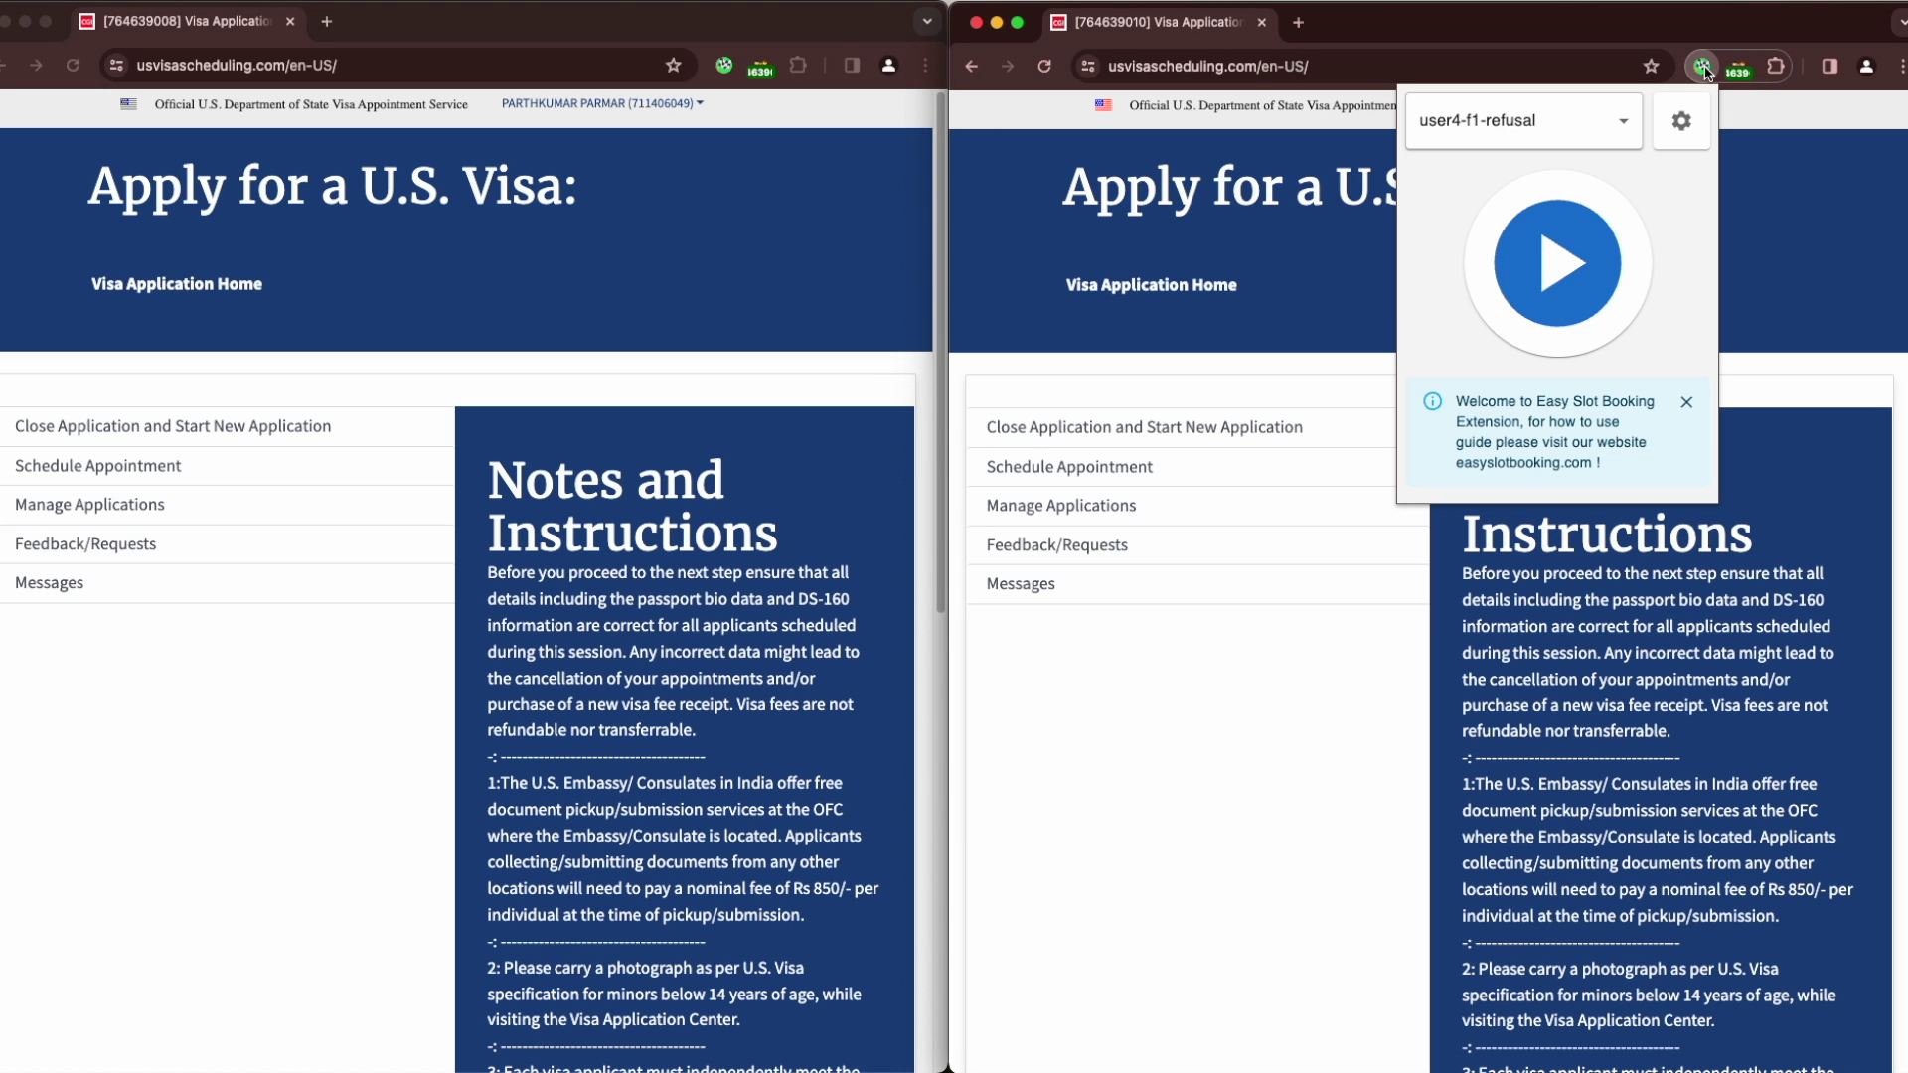
click(1679, 123)
Turn on Check Dates in Loop in the extension's Advance Options
scroll(1207, 829, down, 20)
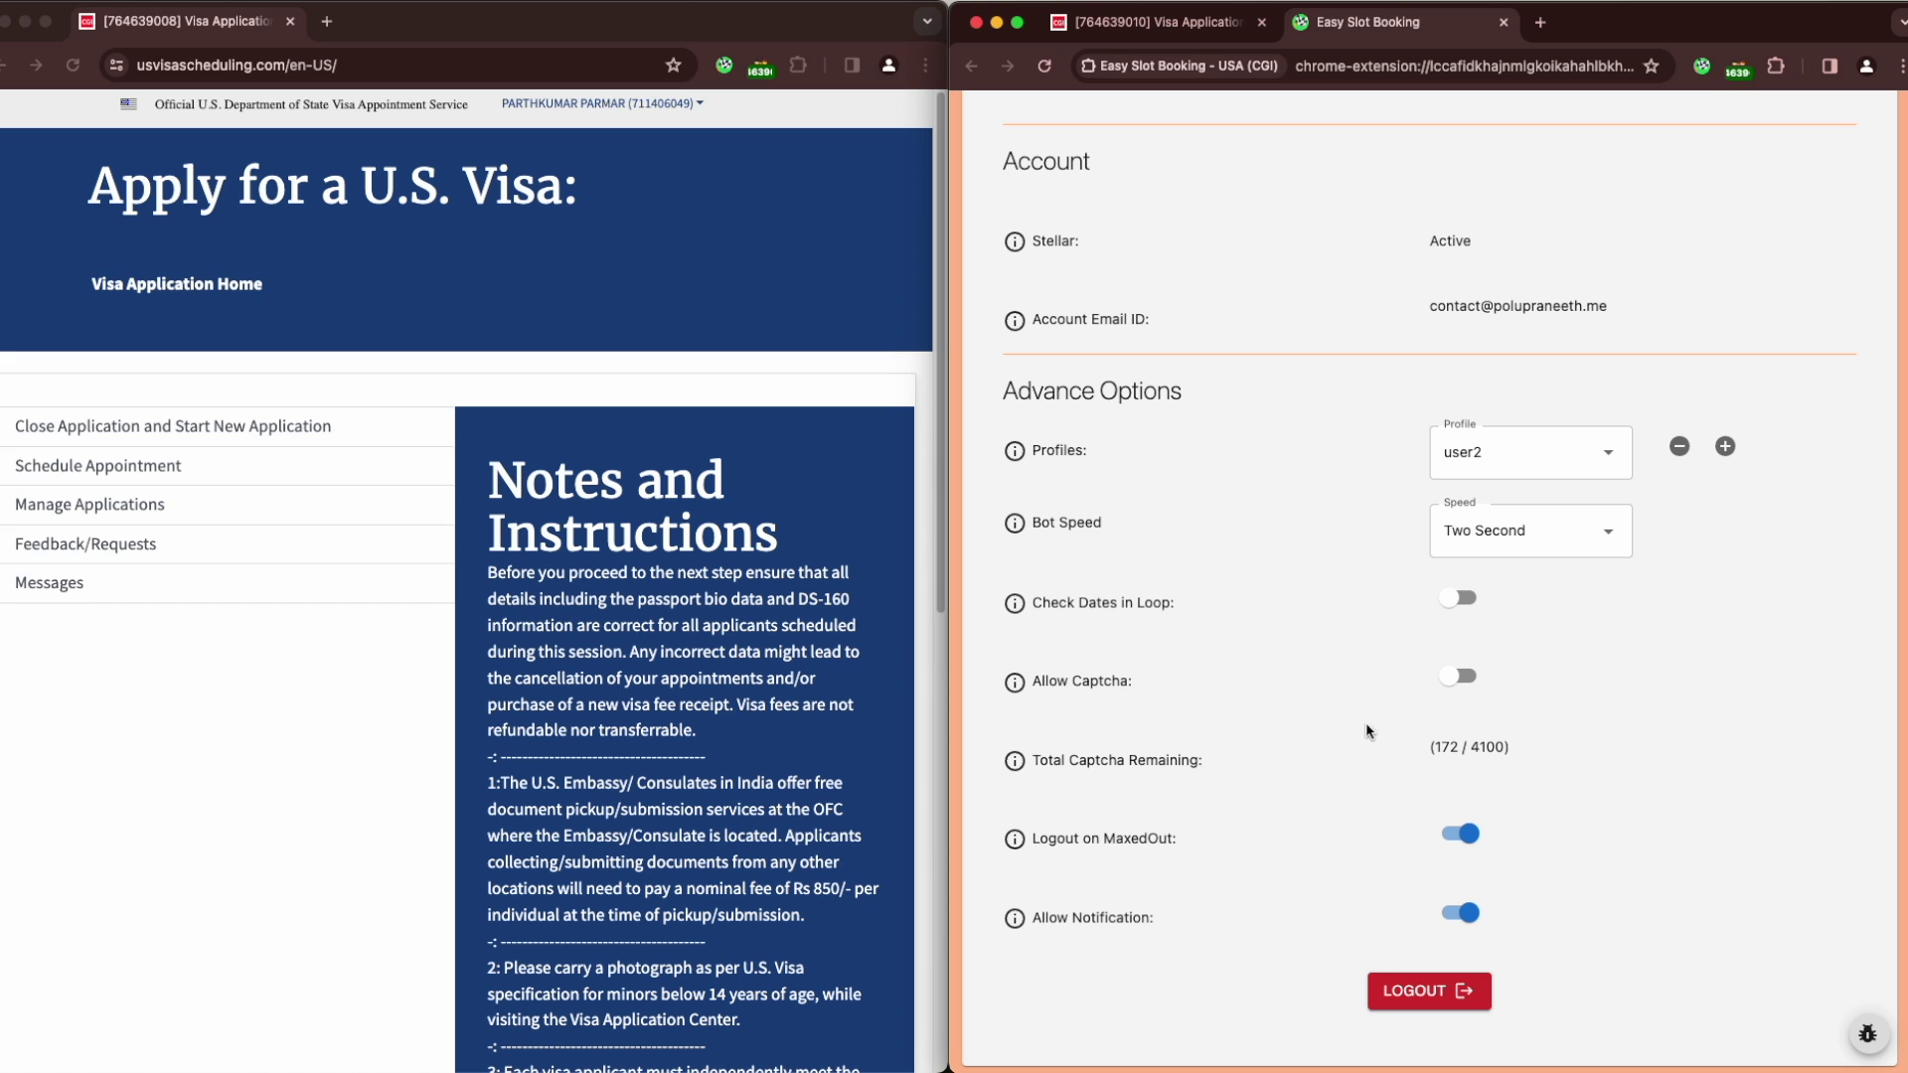
click(1460, 599)
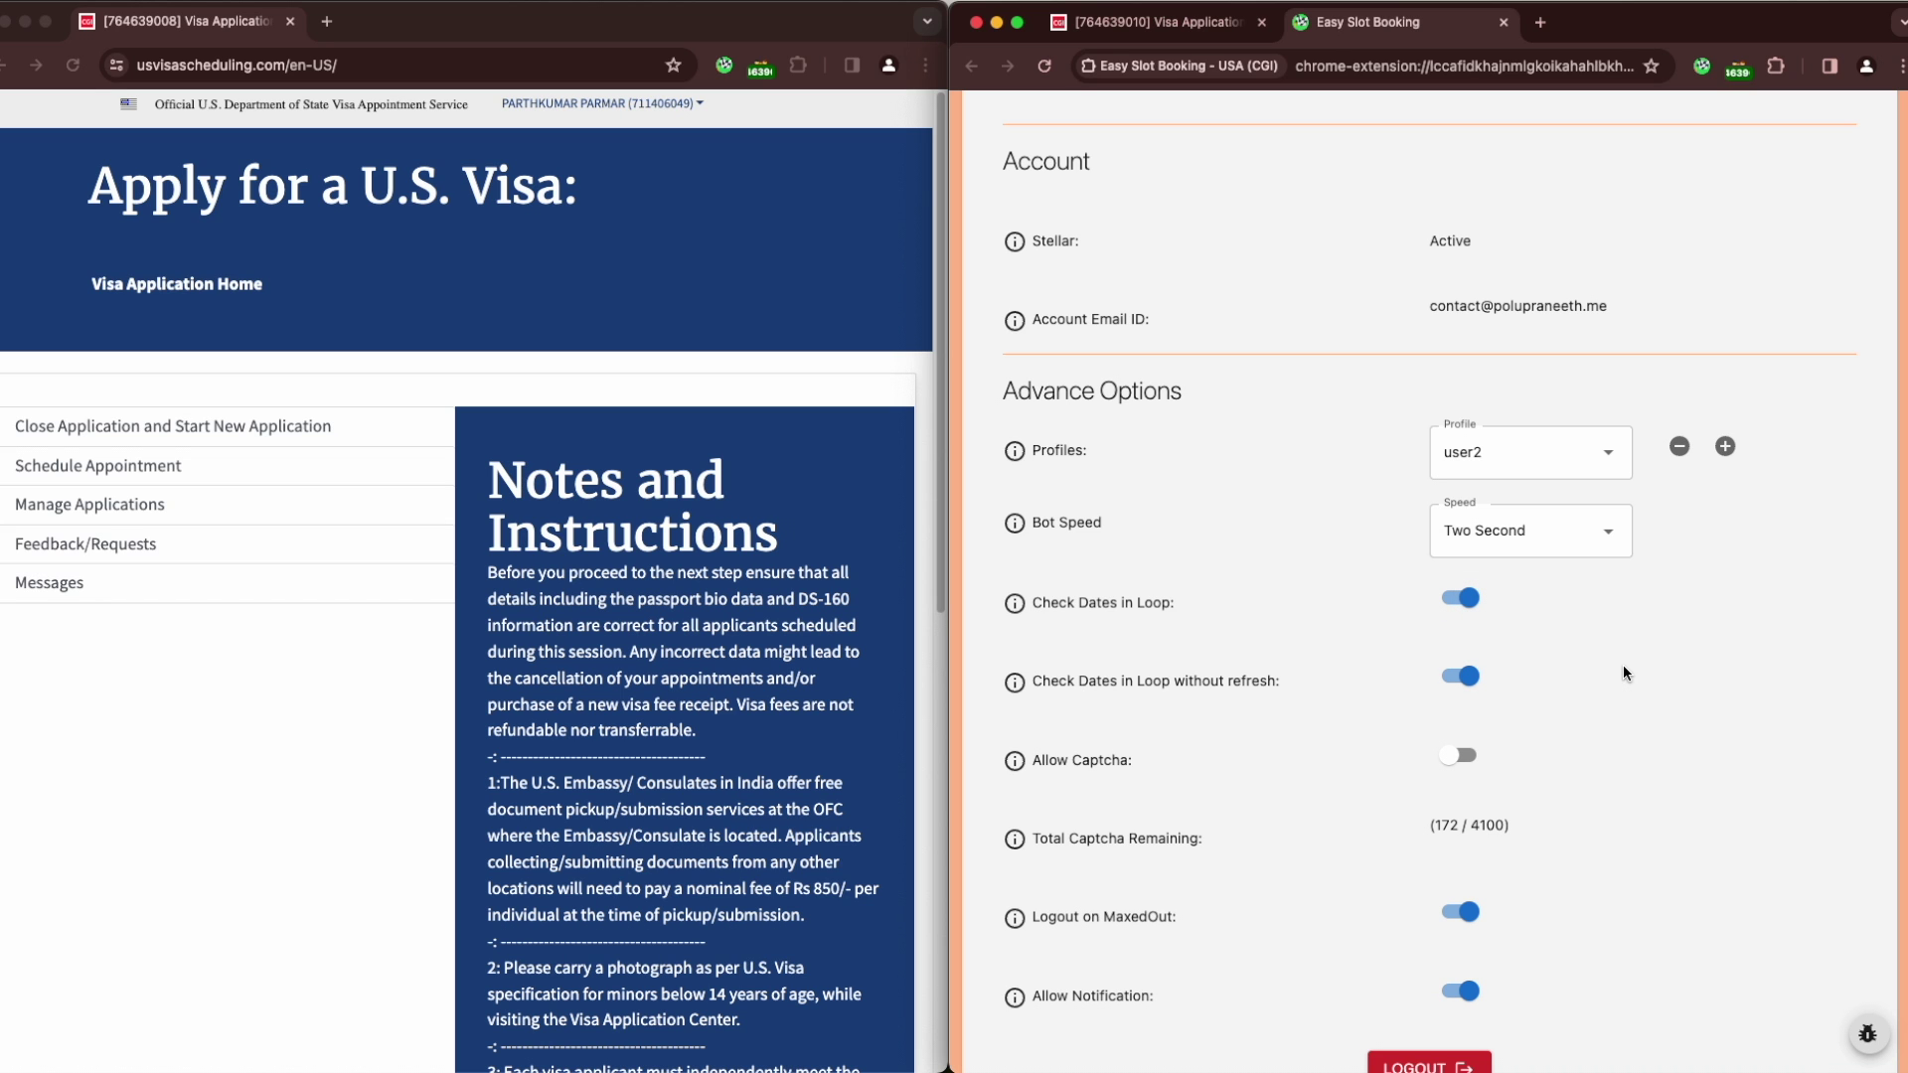